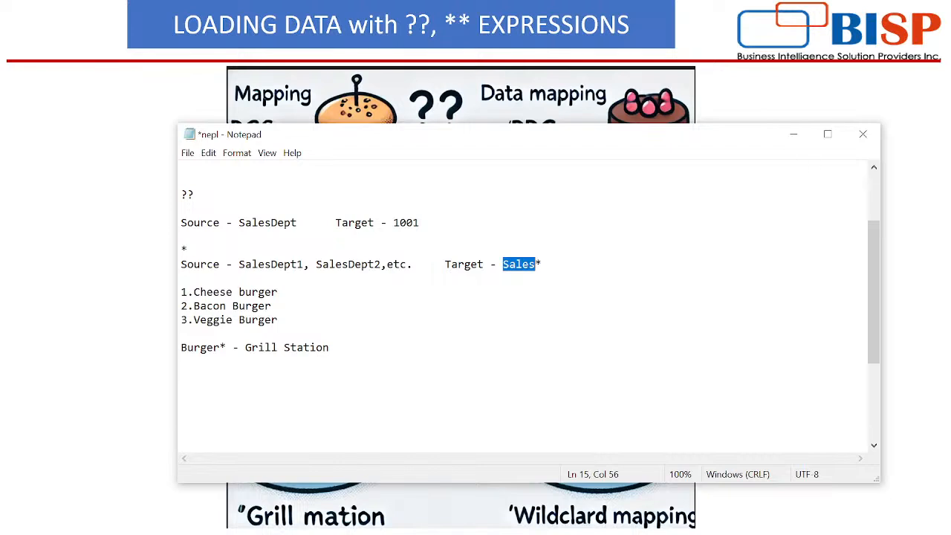
Step: Switch from the Notepad notes to the Jan data workbook in Excel
{"action": "key", "text": "alt+Tab"}
{"action": "key", "text": "alt+Tab"}
{"action": "key", "text": "alt+Tab"}
{"action": "key", "text": "alt+Tab"}
{"action": "key", "text": "alt+Tab"}
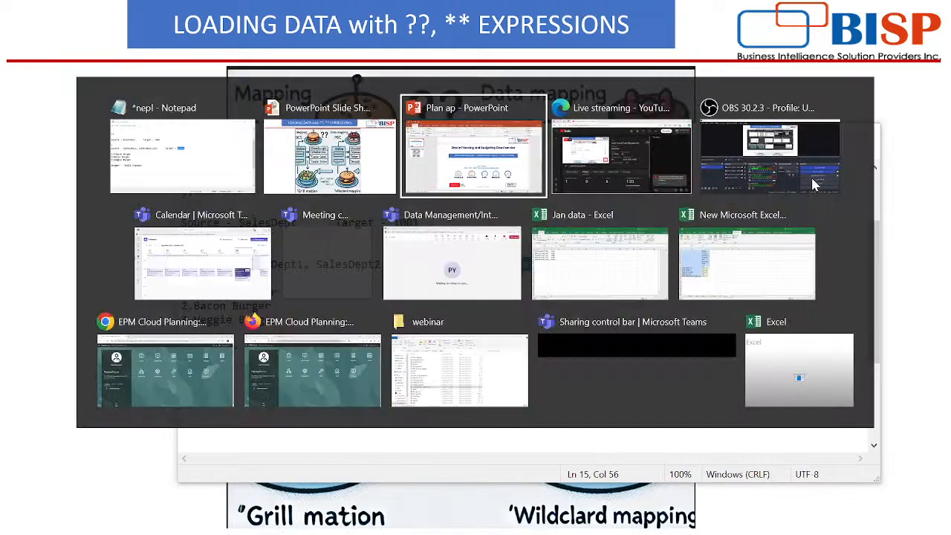
{"action": "key", "text": "alt+Tab"}
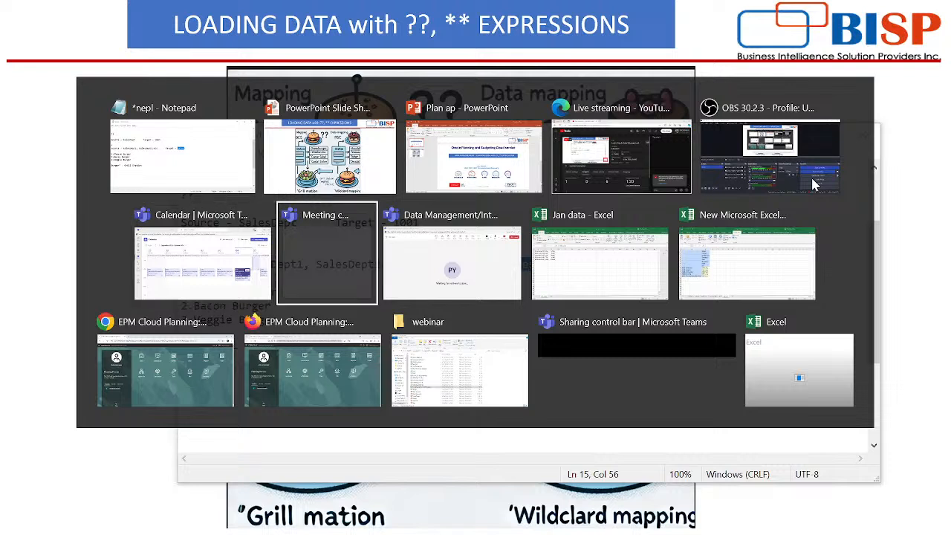
{"action": "key", "text": "alt+Tab"}
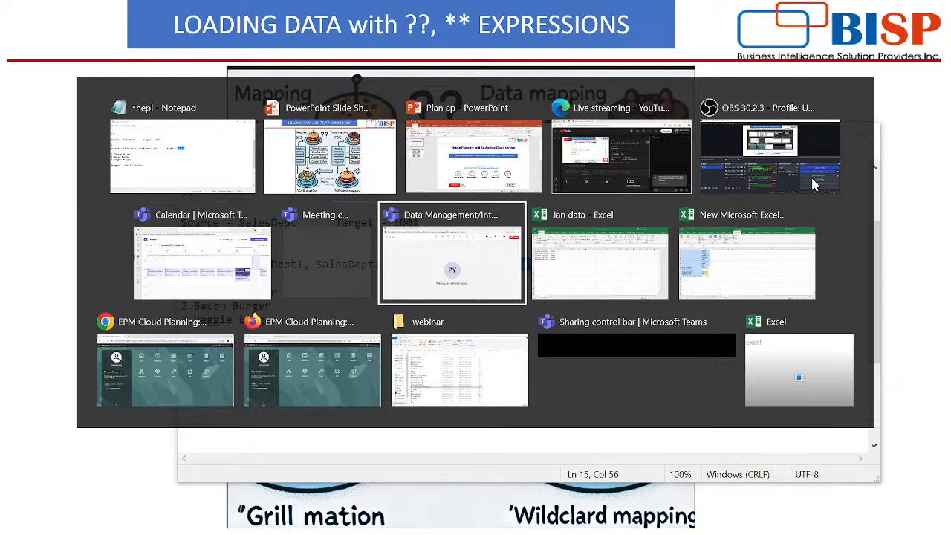
{"action": "key", "text": "alt+Tab"}
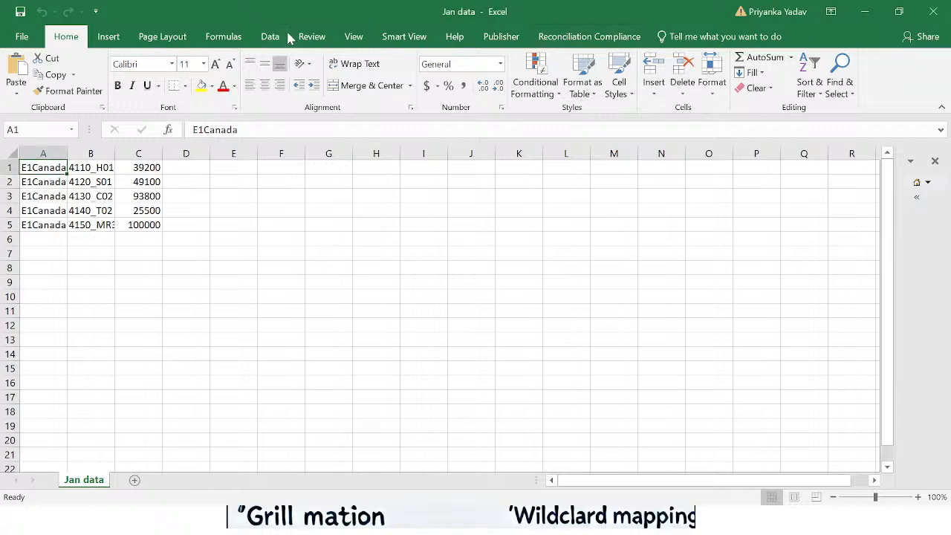
Step: Review the entity, account and amount columns of the January data, including the first entity cell
{"action": "left_click", "coordinate": [56, 149]}
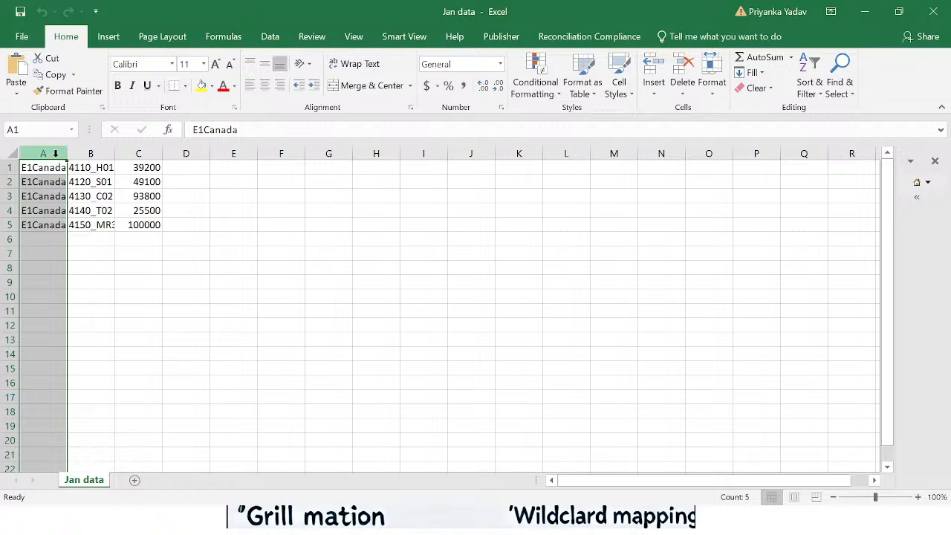
{"action": "left_click", "coordinate": [107, 150]}
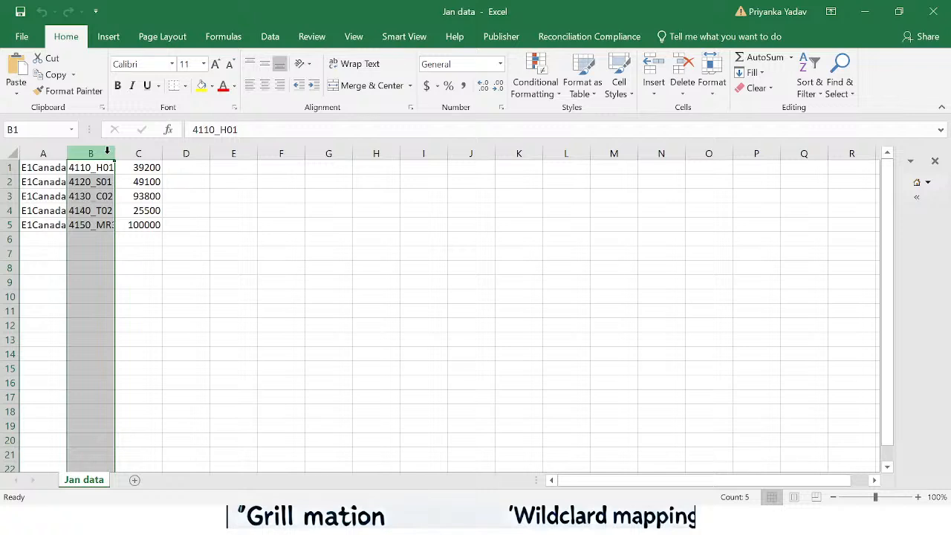
{"action": "left_click", "coordinate": [156, 156]}
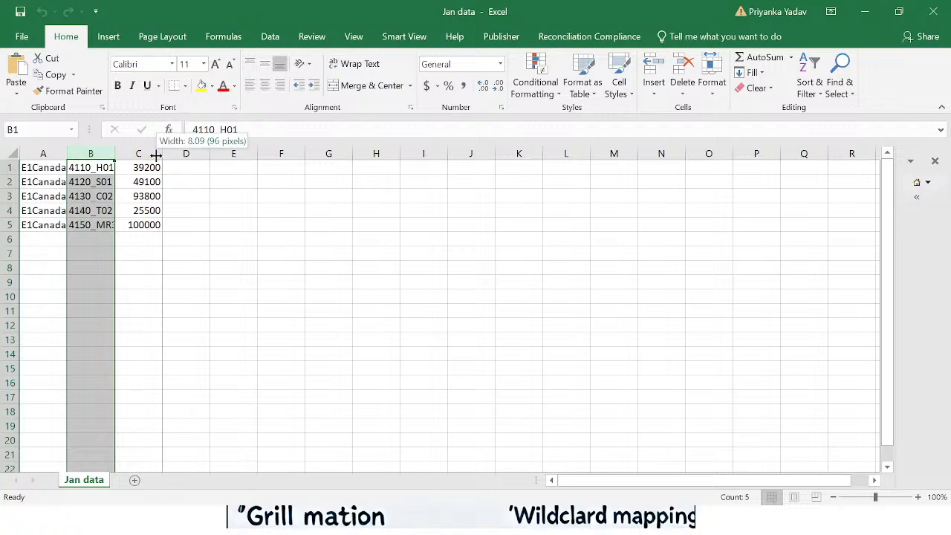
{"action": "left_click", "coordinate": [150, 152]}
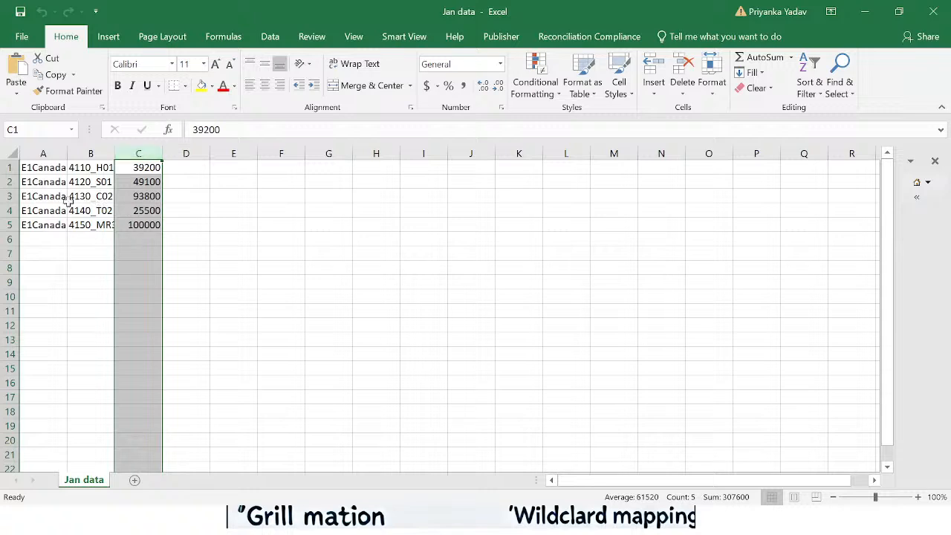
{"action": "left_click", "coordinate": [55, 155]}
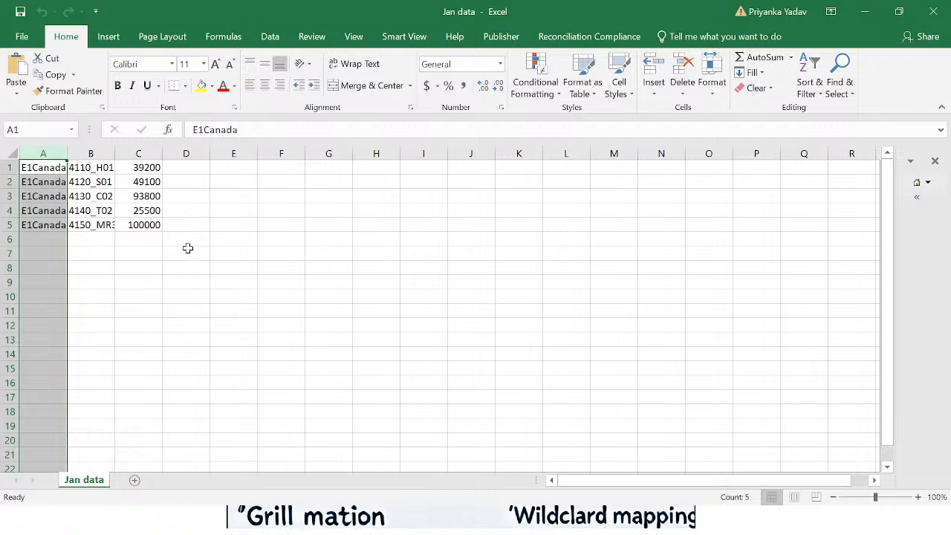
{"action": "left_click", "coordinate": [42, 170]}
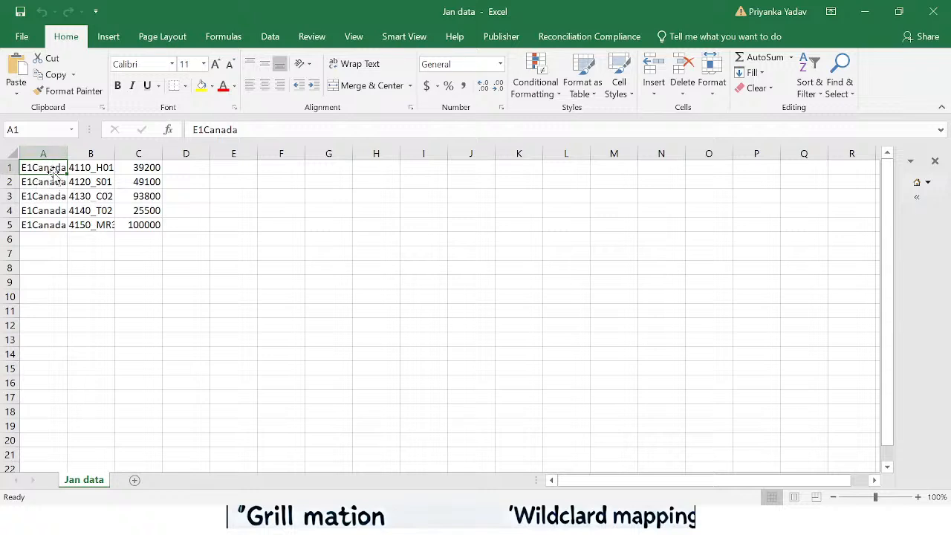
Step: Examine the source account codes in column B, going through rows 1 to 3
{"action": "left_click", "coordinate": [107, 152]}
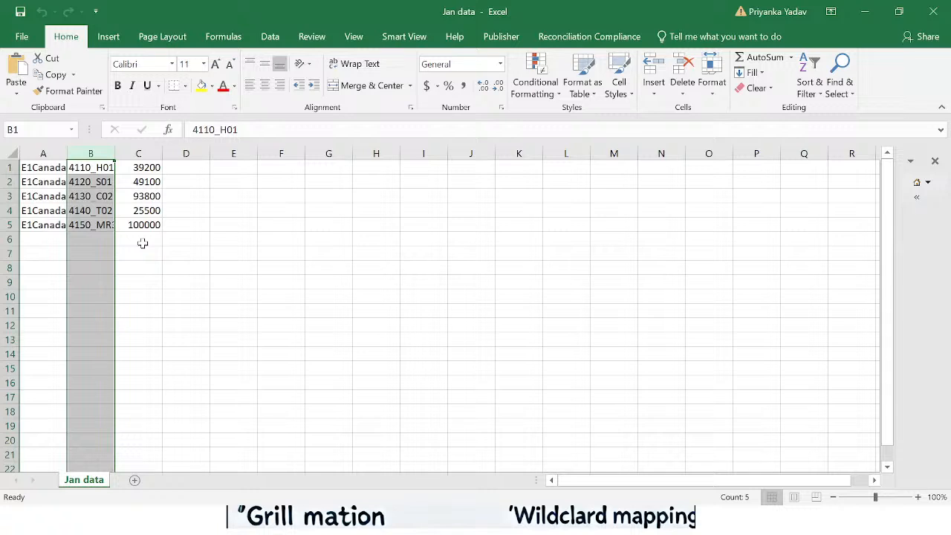
{"action": "left_click", "coordinate": [93, 168]}
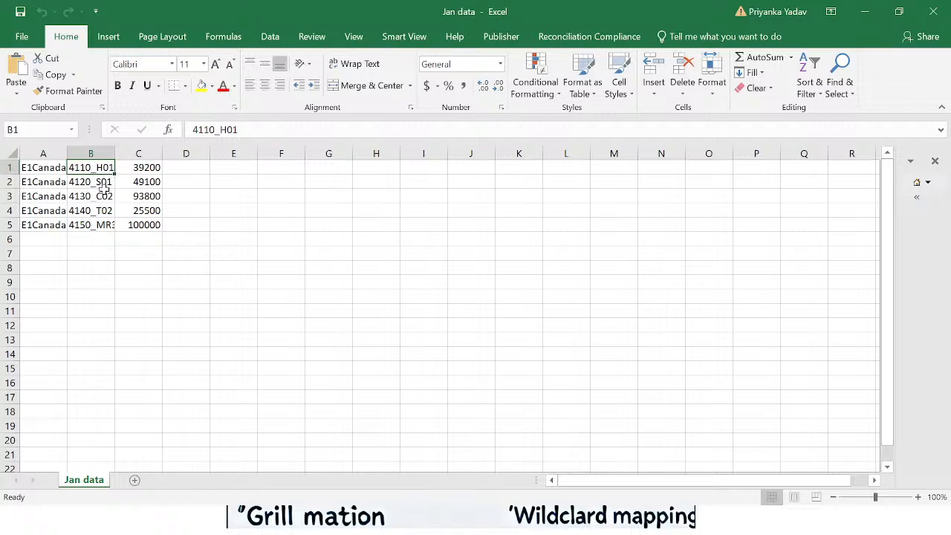
{"action": "left_click", "coordinate": [103, 184]}
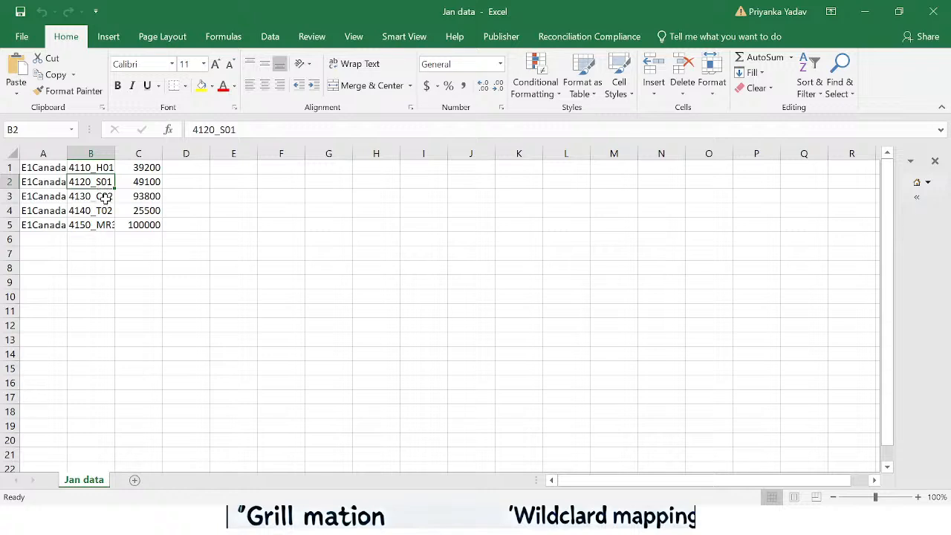
{"action": "left_click", "coordinate": [104, 197]}
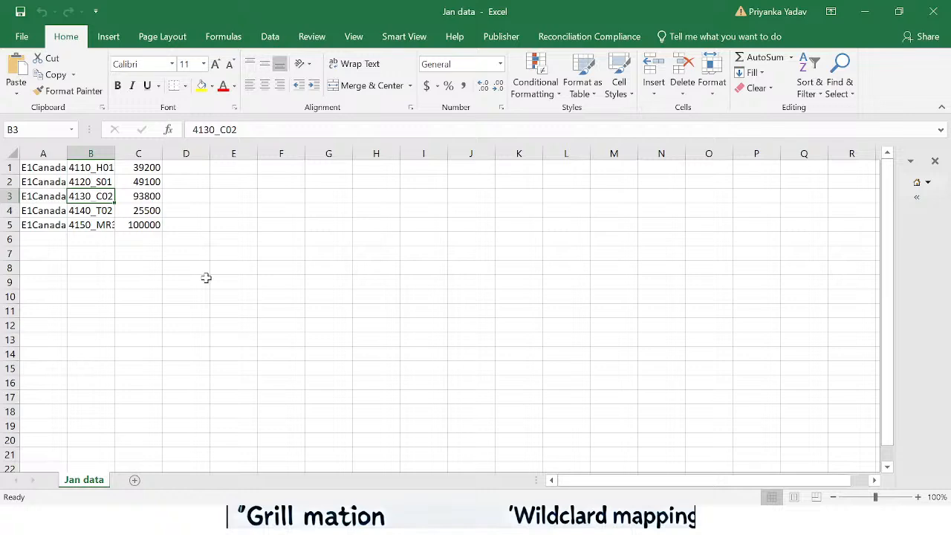
Step: Put away the workbook and notes, end the slide show, and switch to the EPM Cloud Planning home page in Firefox
{"action": "left_click", "coordinate": [866, 14]}
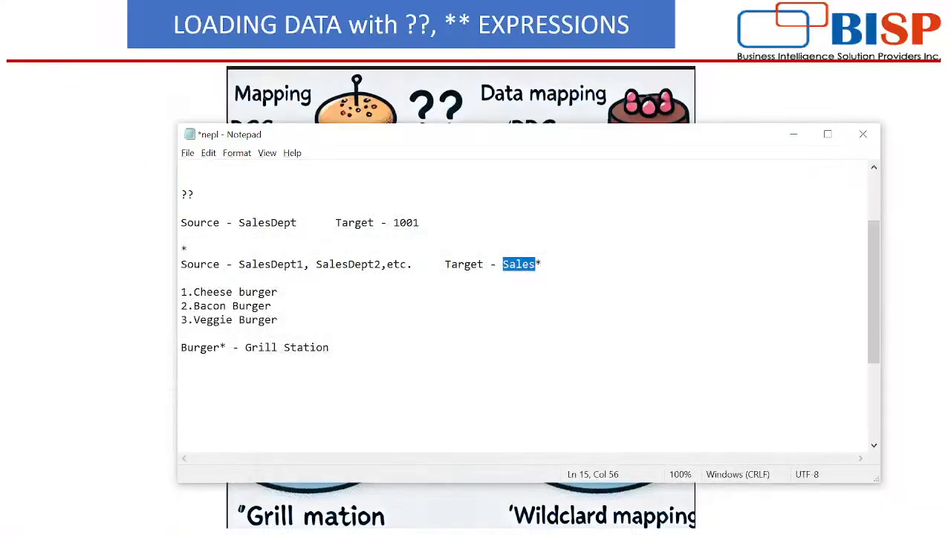
{"action": "left_click", "coordinate": [794, 135]}
{"action": "key", "text": "Escape"}
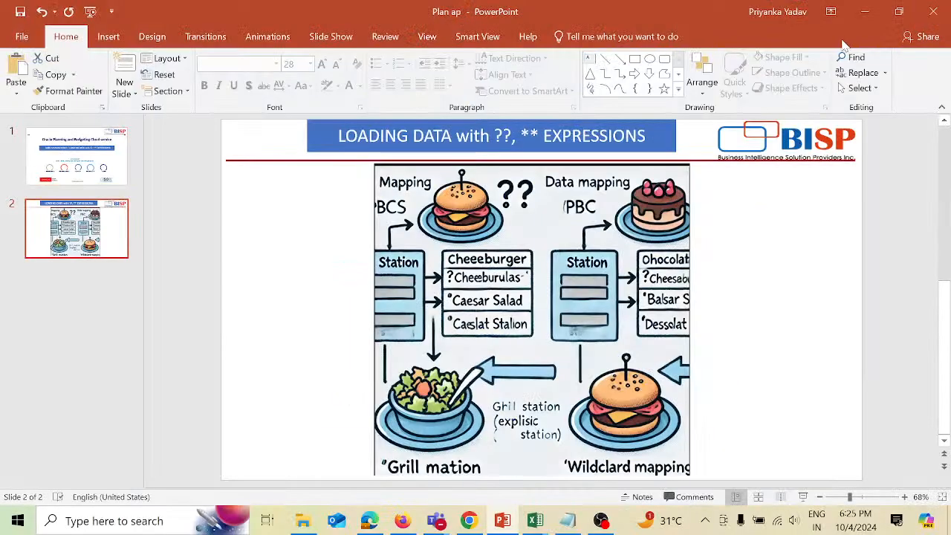
{"action": "left_click", "coordinate": [865, 12]}
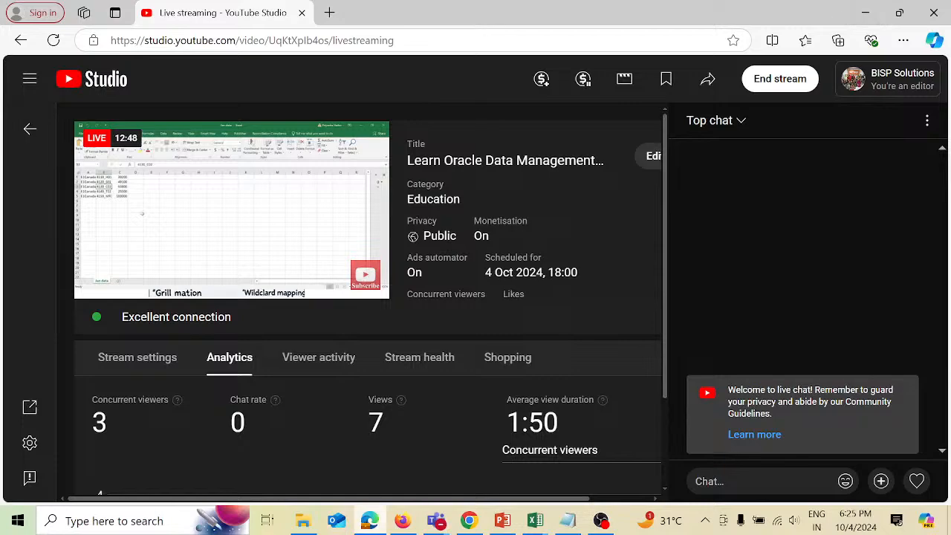
{"action": "left_click", "coordinate": [402, 524]}
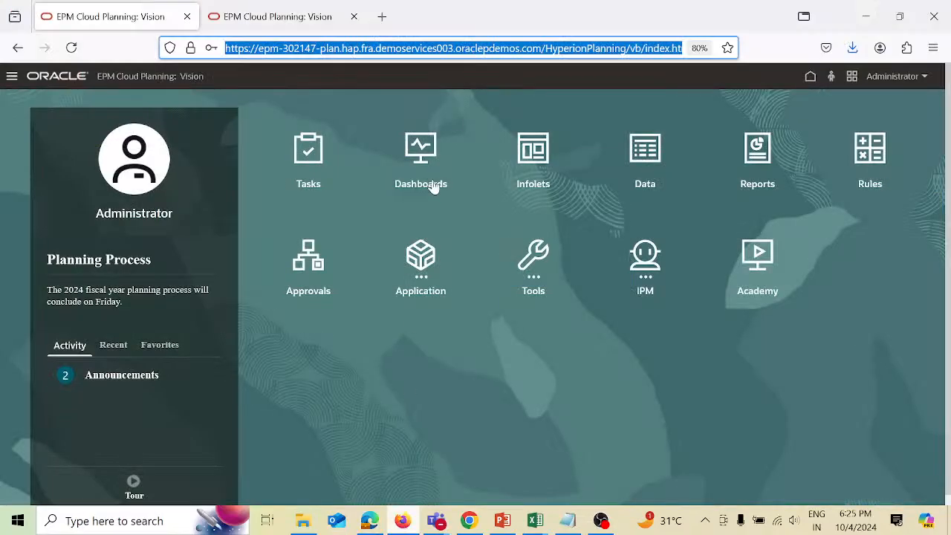
{"action": "left_click", "coordinate": [584, 366]}
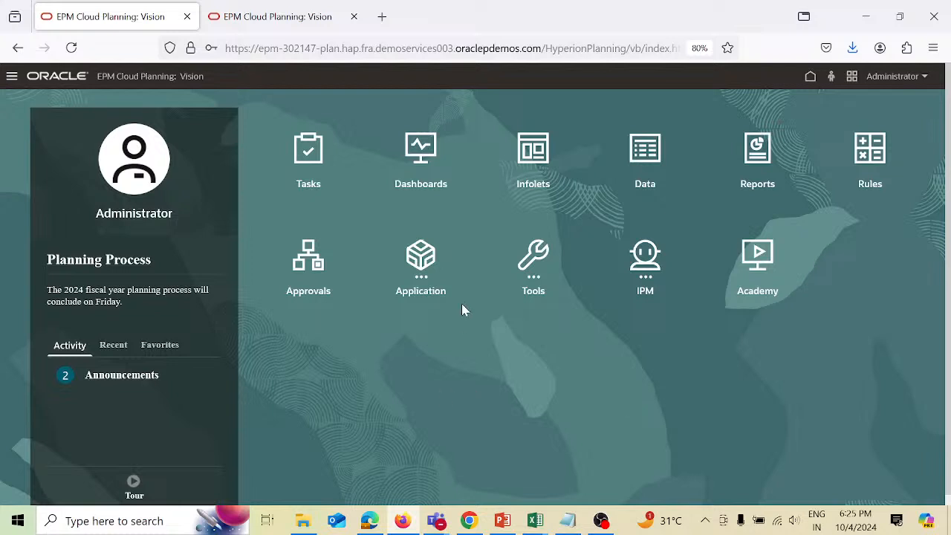
Step: Try to open Data Exchange from the Application options, then reload the page
{"action": "left_click", "coordinate": [426, 265]}
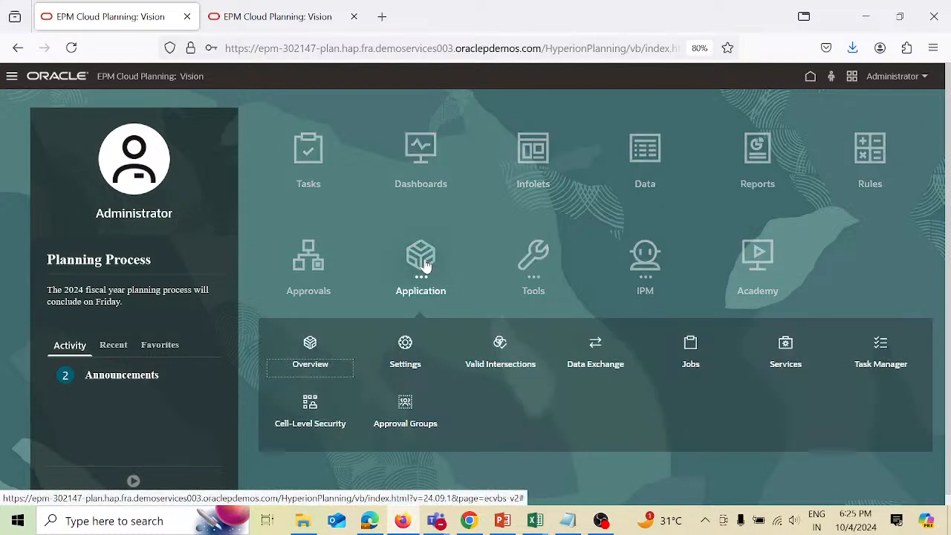
{"action": "left_click", "coordinate": [598, 352]}
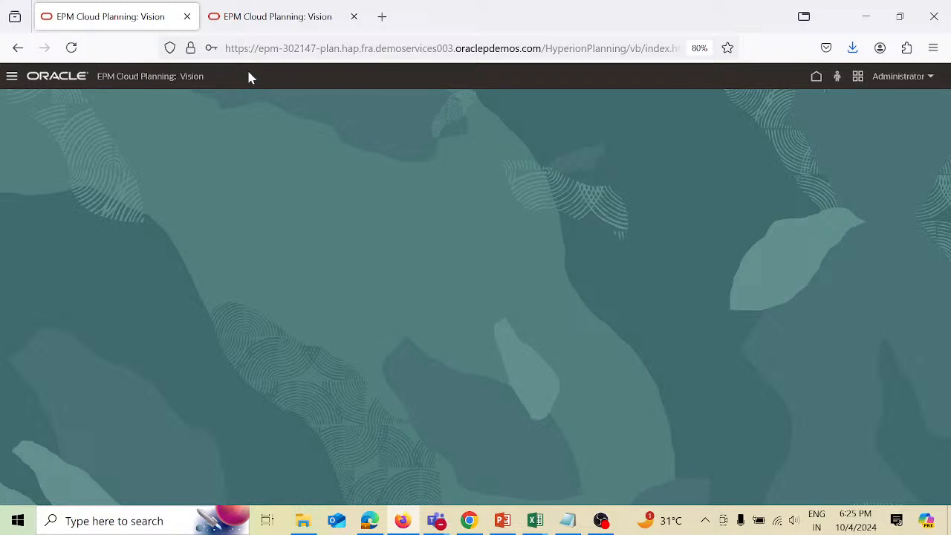
{"action": "left_click", "coordinate": [73, 48]}
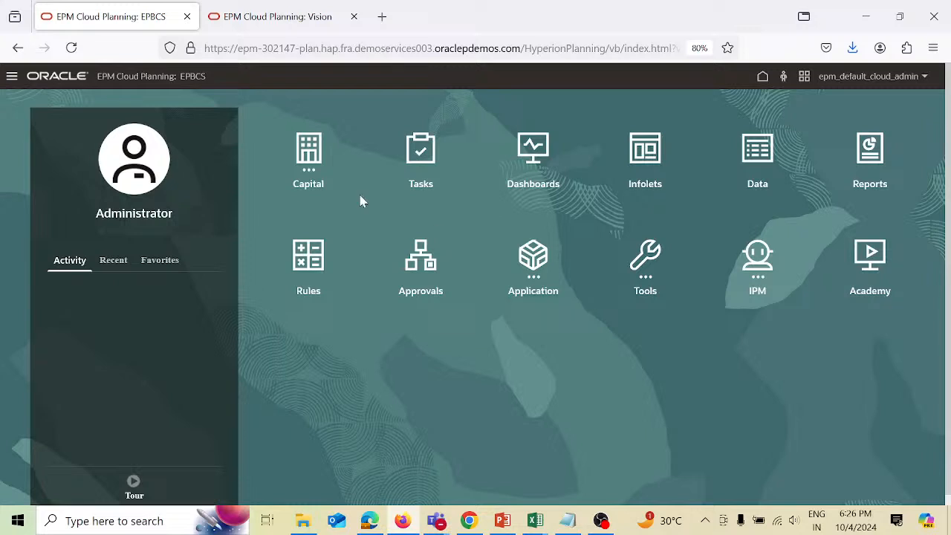
Step: Reload the Vision application in the second browser tab and open its Dimensions page
{"action": "left_click", "coordinate": [296, 19]}
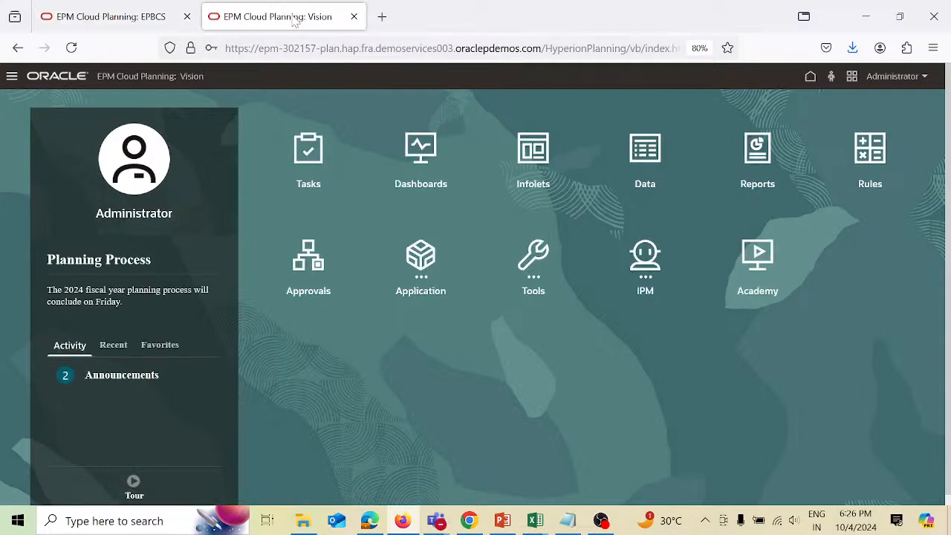
{"action": "left_click", "coordinate": [75, 58]}
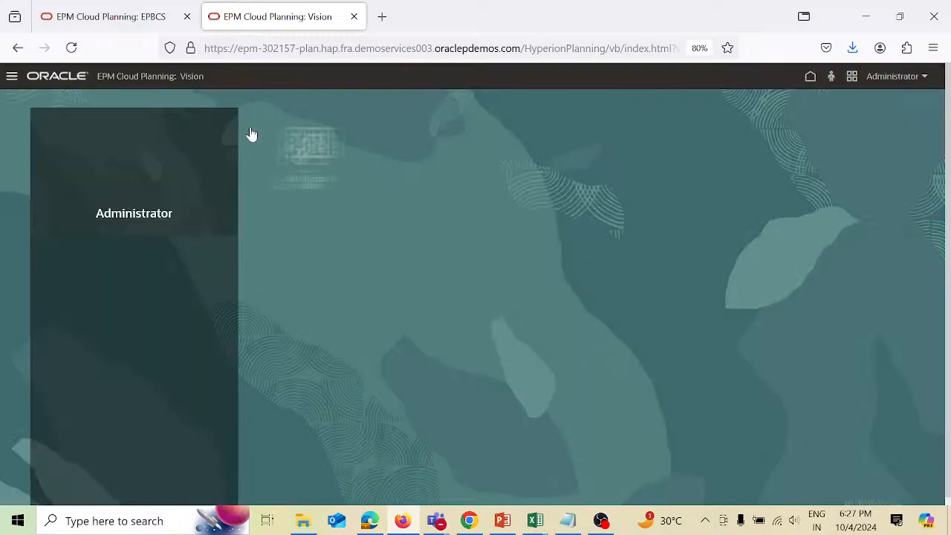
{"action": "left_click", "coordinate": [13, 77]}
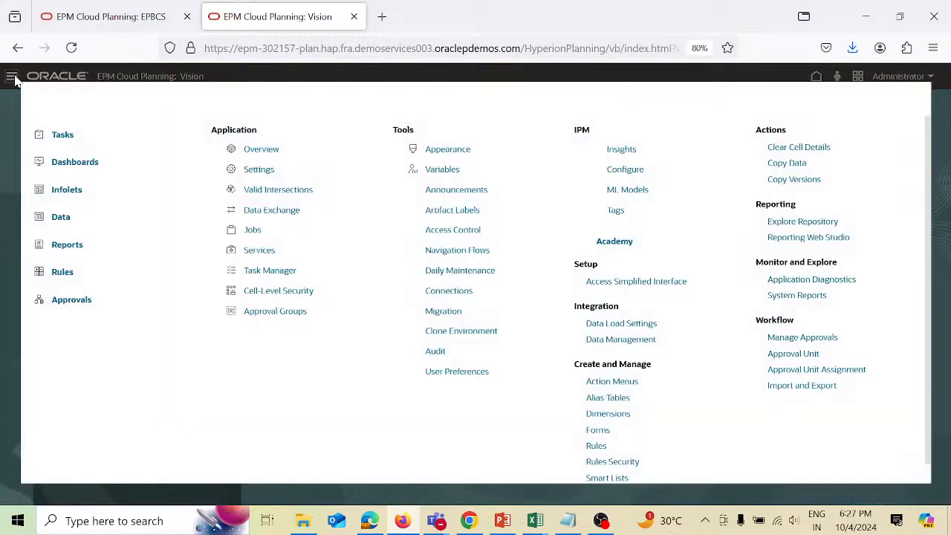
{"action": "left_click", "coordinate": [618, 417]}
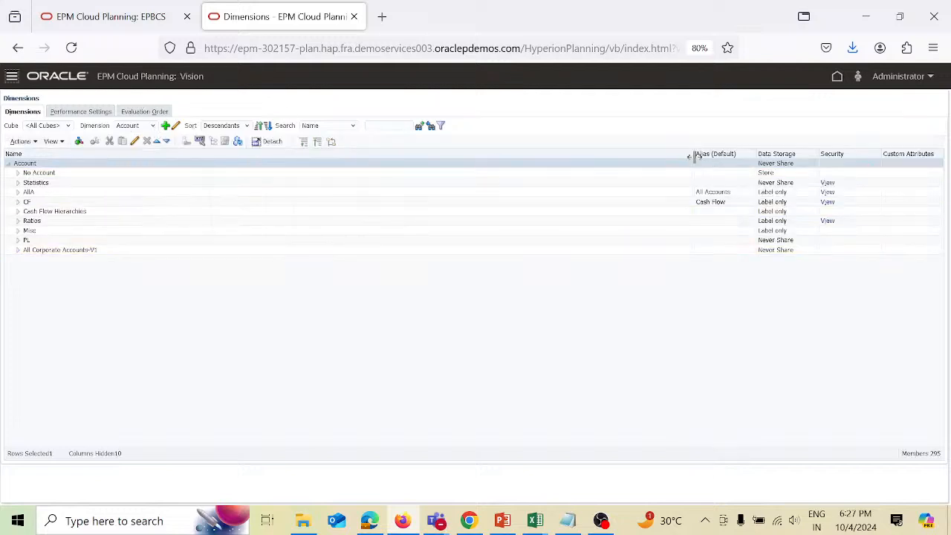
Step: Narrow the Name column and expand the Account hierarchy through AllA, NI, 0001, 0002 and GP to the members under 4001
{"action": "left_click_drag", "start_coordinate": [693, 154], "coordinate": [347, 216]}
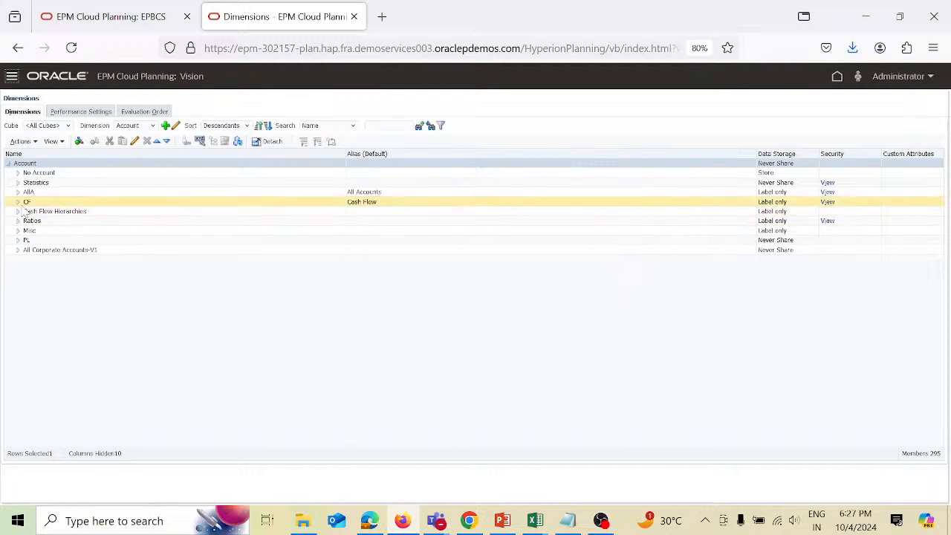
{"action": "left_click", "coordinate": [18, 192]}
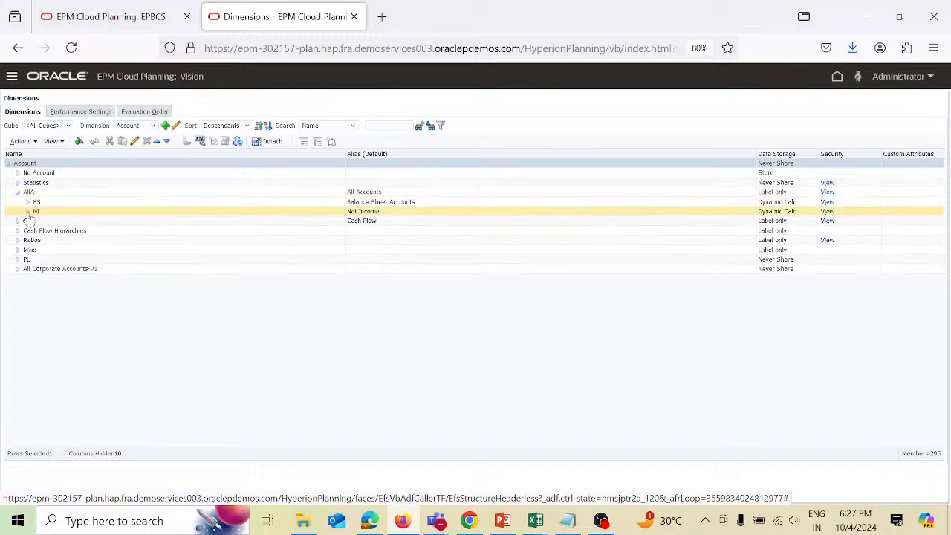
{"action": "left_click", "coordinate": [27, 212]}
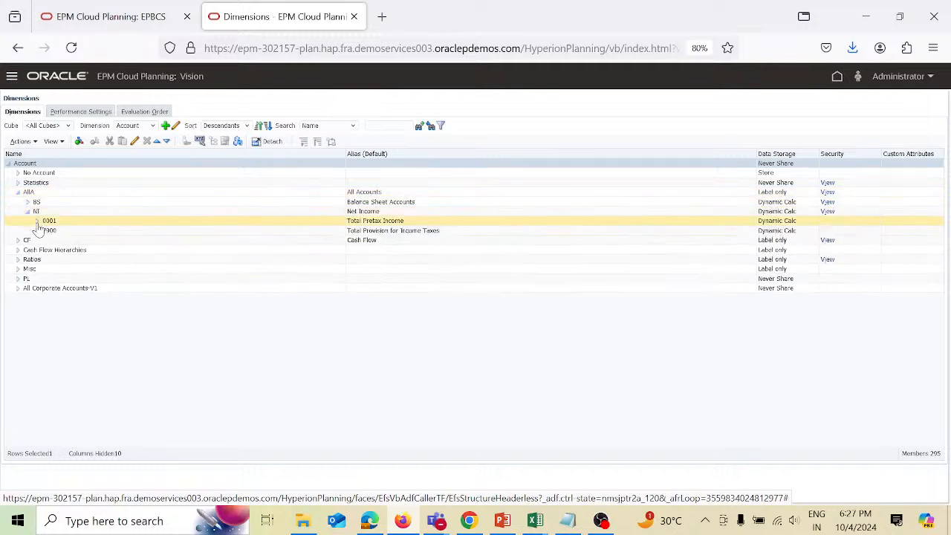
{"action": "left_click", "coordinate": [37, 221]}
{"action": "left_click", "coordinate": [46, 231]}
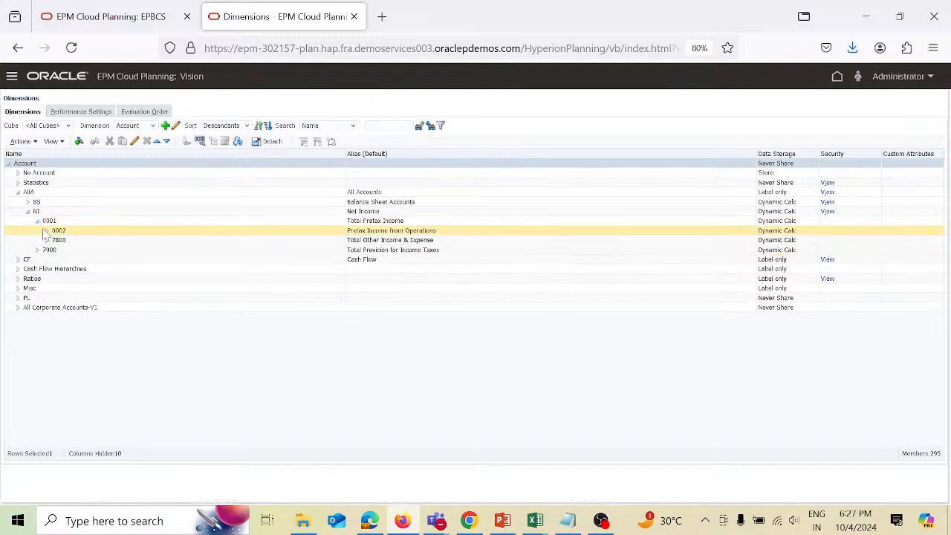
{"action": "left_click", "coordinate": [58, 241]}
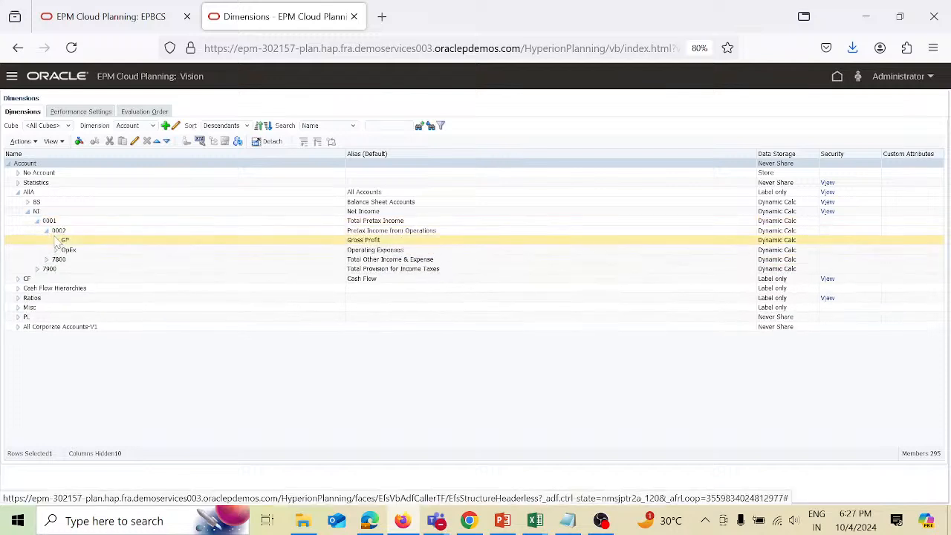
{"action": "left_click", "coordinate": [56, 241]}
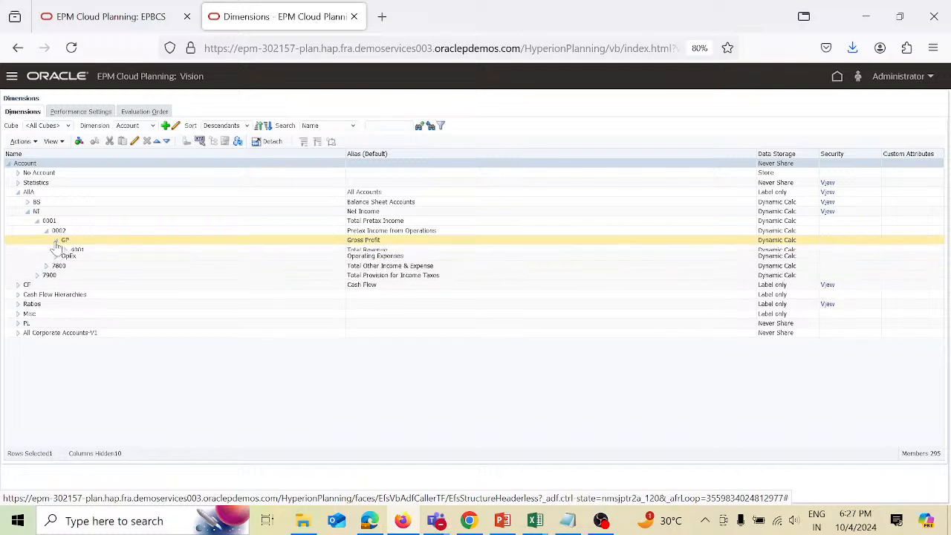
{"action": "left_click", "coordinate": [67, 255]}
{"action": "left_click", "coordinate": [65, 251]}
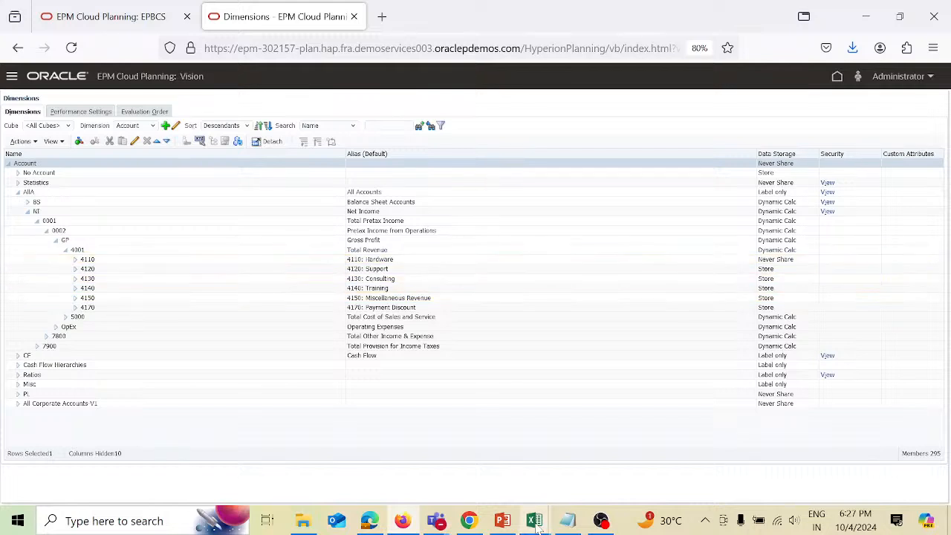
Step: Switch back to the Jan data workbook in Excel
{"action": "mouse_move", "coordinate": [537, 528]}
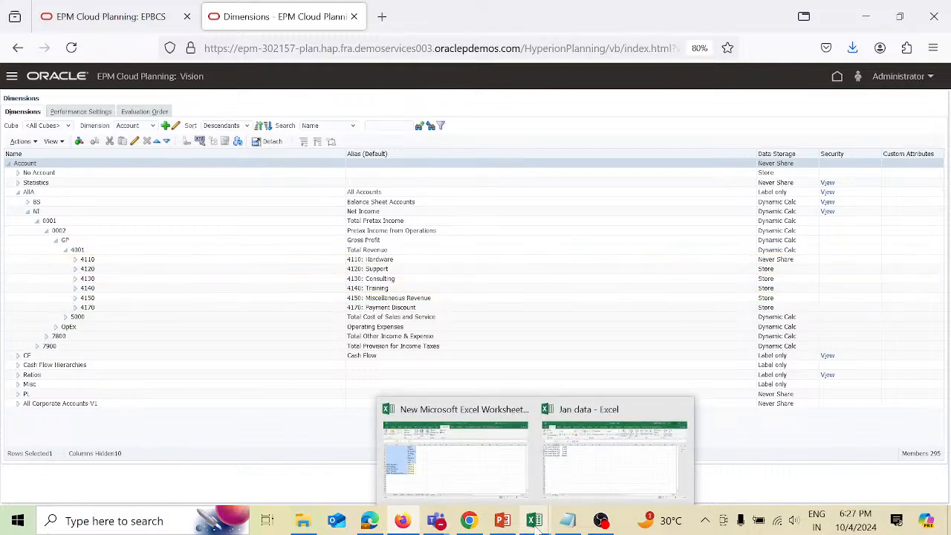
{"action": "left_click", "coordinate": [571, 484]}
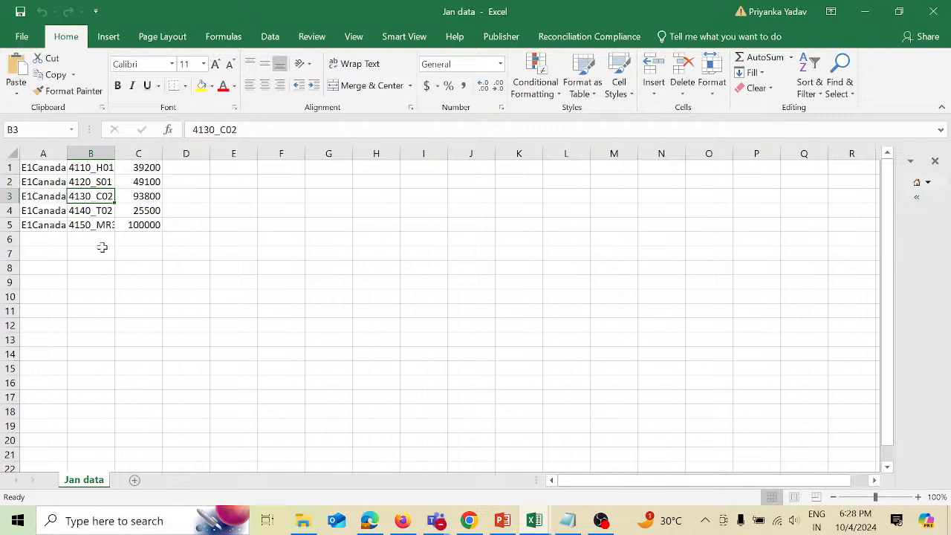
Step: Examine the Entity dimension under Total Geography and North America for Canada, and compare it with the entities in the Jan data workbook
{"action": "key", "text": "alt+Tab"}
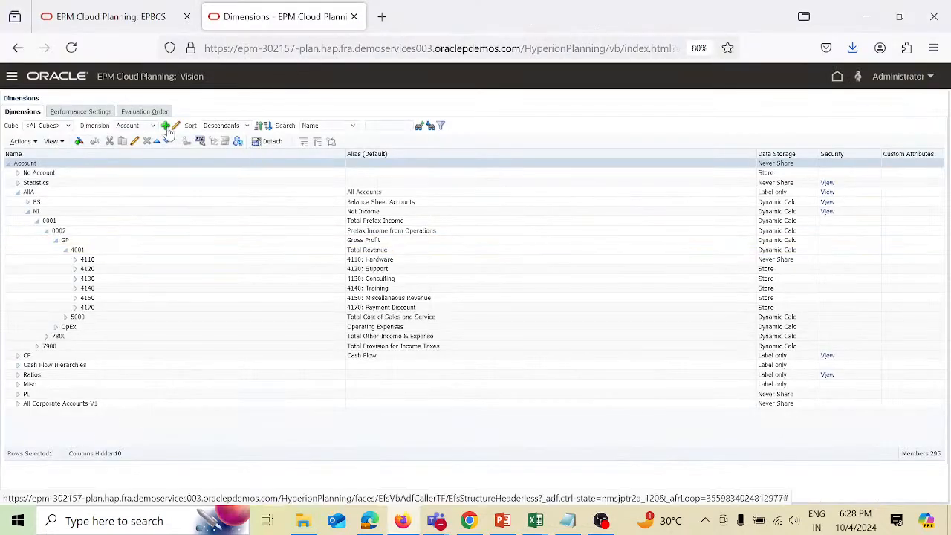
{"action": "left_click", "coordinate": [153, 126]}
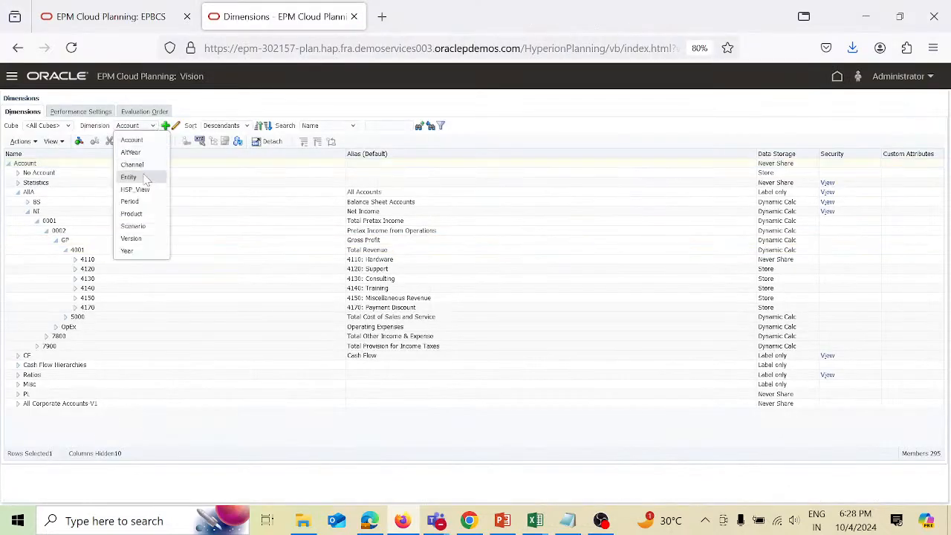
{"action": "left_click", "coordinate": [144, 177]}
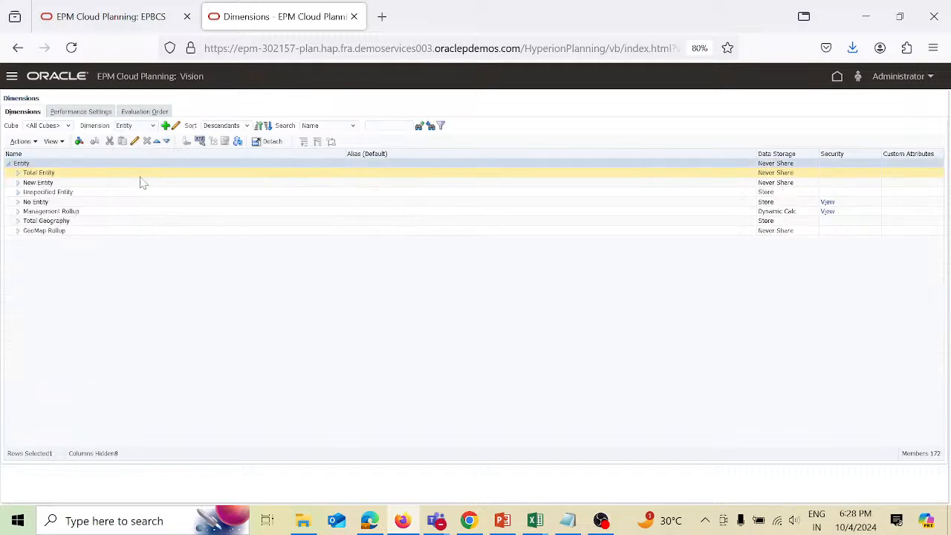
{"action": "left_click", "coordinate": [18, 222]}
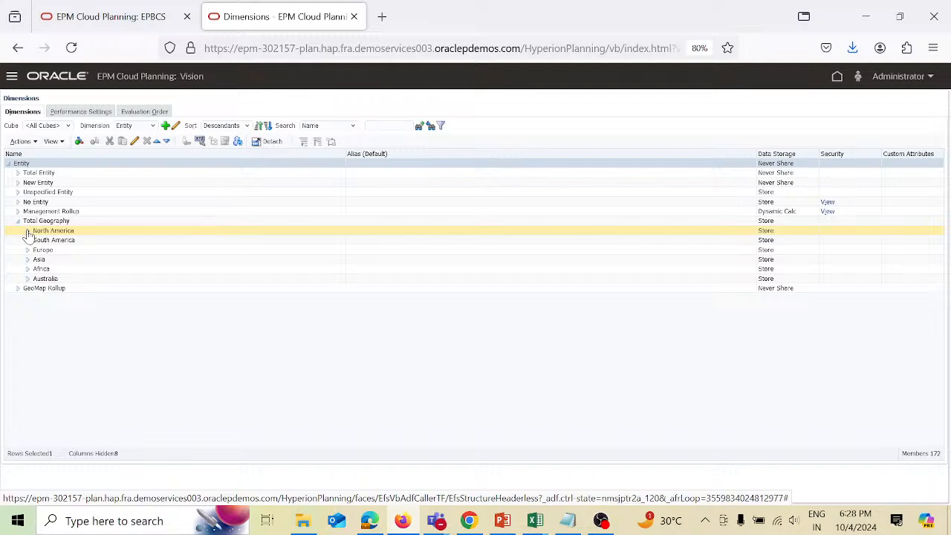
{"action": "left_click", "coordinate": [28, 231]}
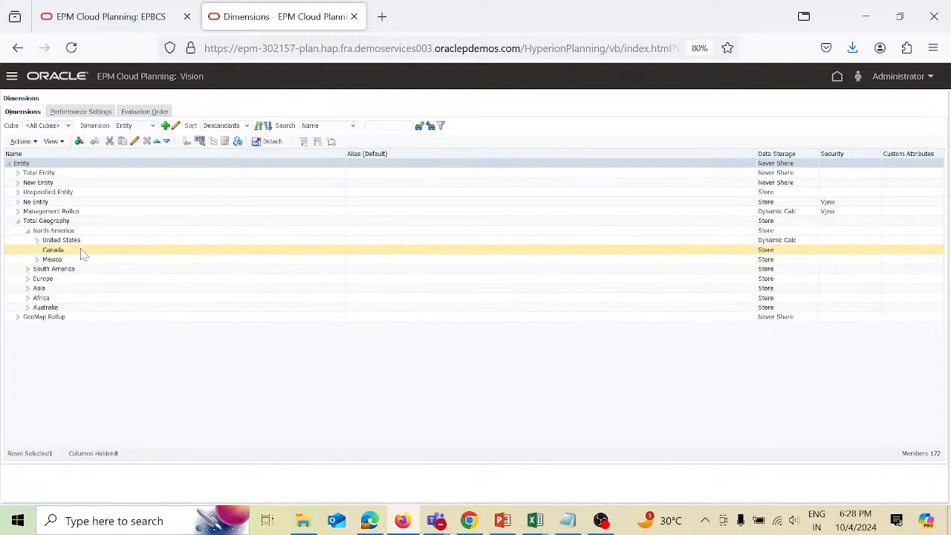
{"action": "key", "text": "alt+Tab"}
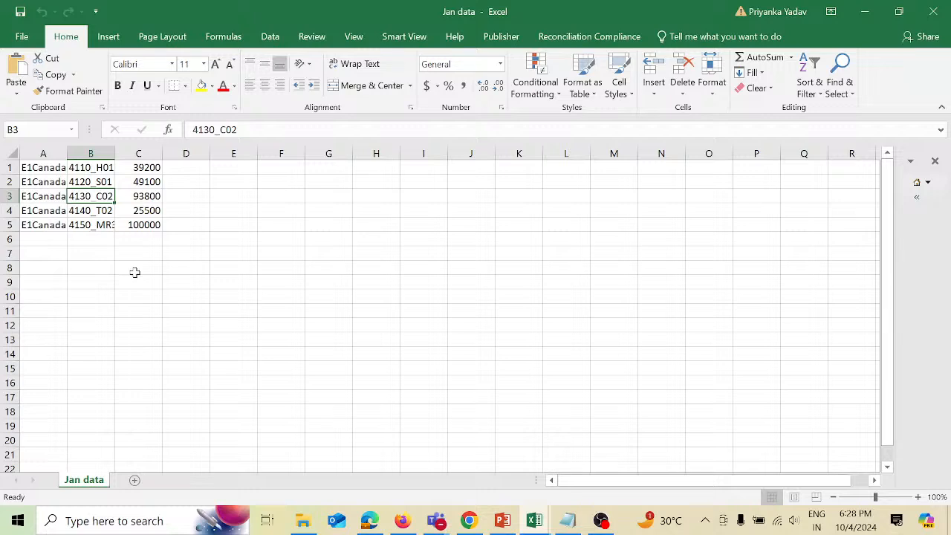
{"action": "key", "text": "alt+Tab"}
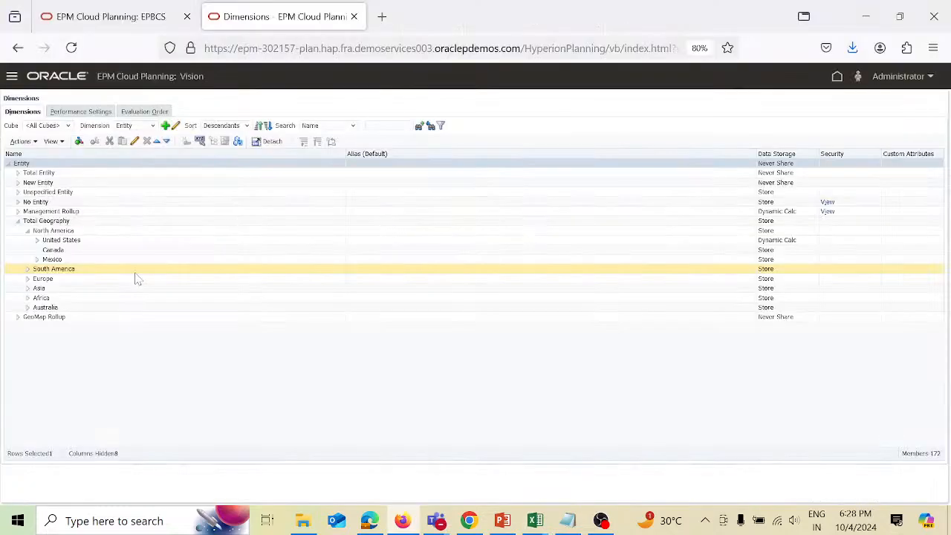
Step: Go to Data Exchange from the Vision home page and open the list of registered data integration applications
{"action": "left_click", "coordinate": [839, 78]}
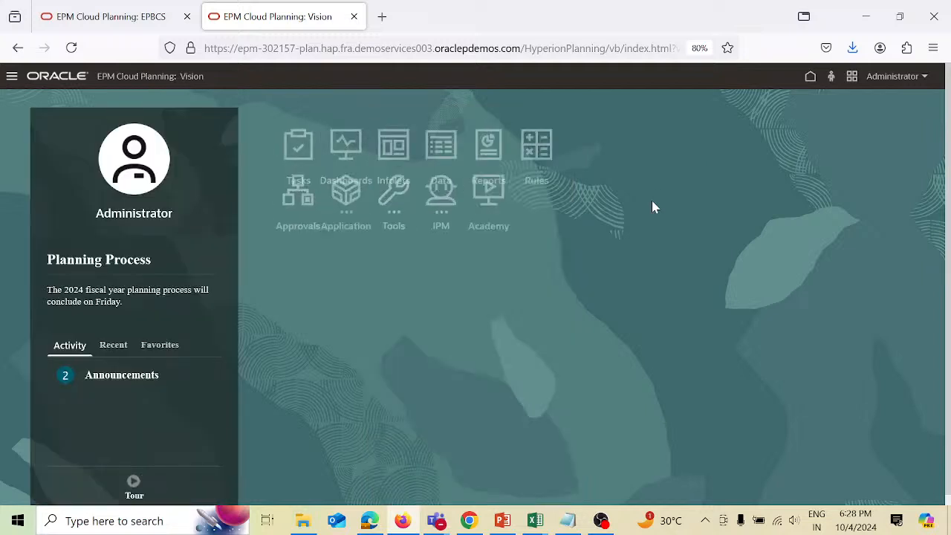
{"action": "left_click", "coordinate": [429, 259]}
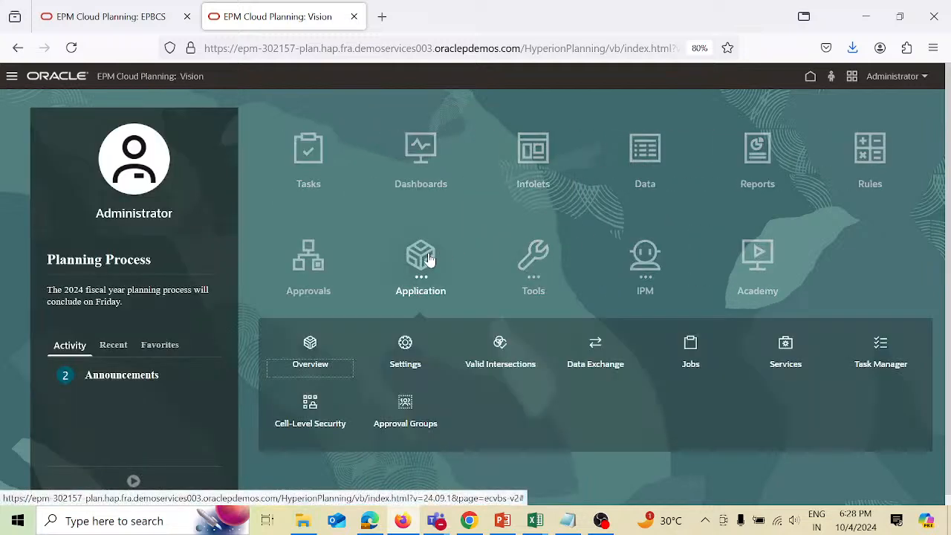
{"action": "left_click", "coordinate": [597, 349]}
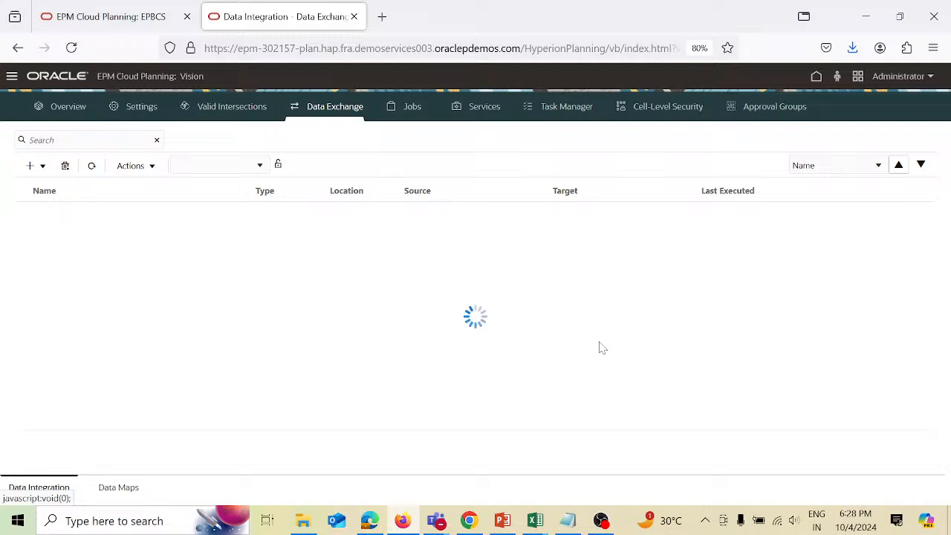
{"action": "left_click", "coordinate": [154, 170]}
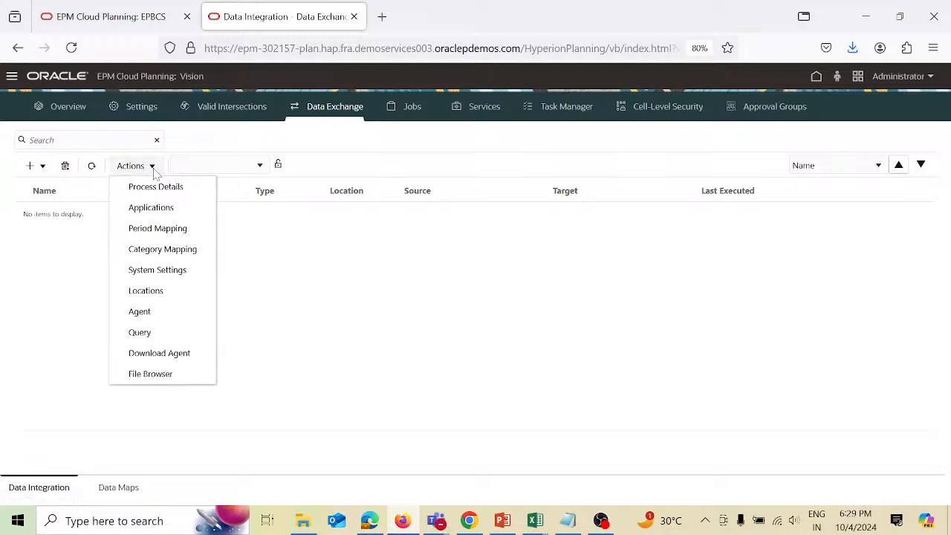
{"action": "left_click", "coordinate": [160, 211]}
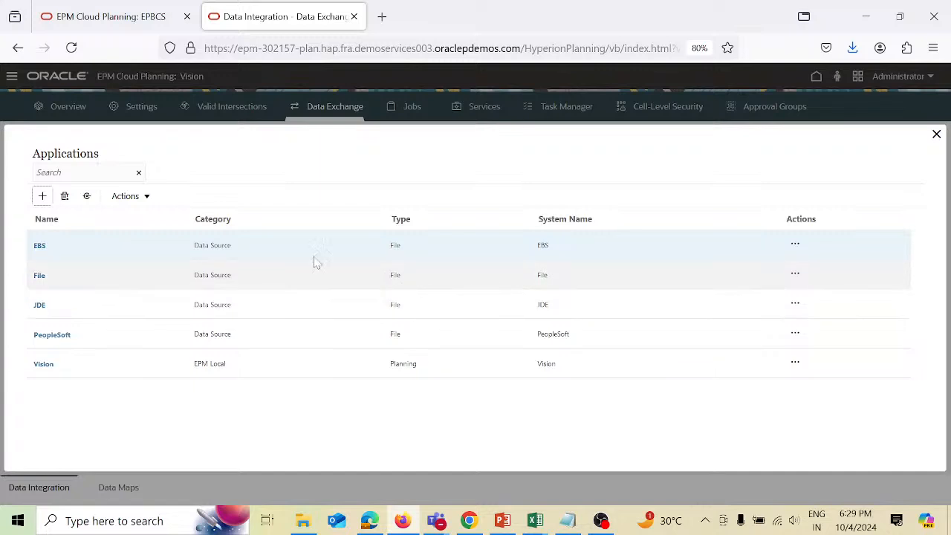
{"action": "left_click", "coordinate": [42, 196]}
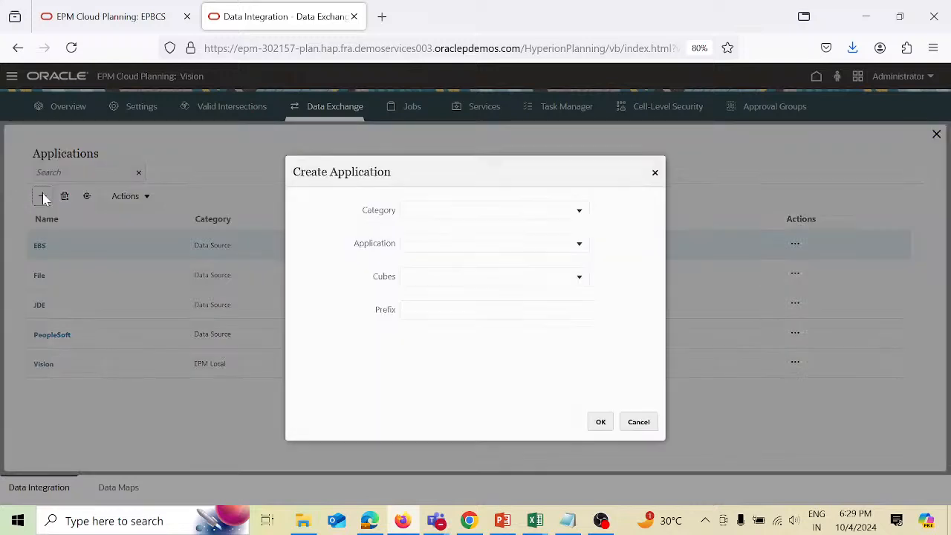
{"action": "left_click", "coordinate": [580, 211]}
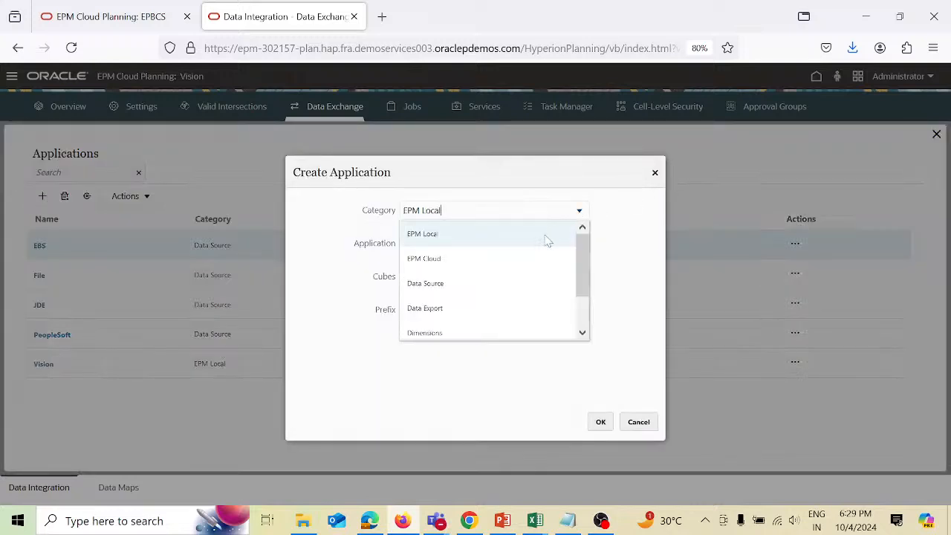
{"action": "left_click", "coordinate": [524, 290]}
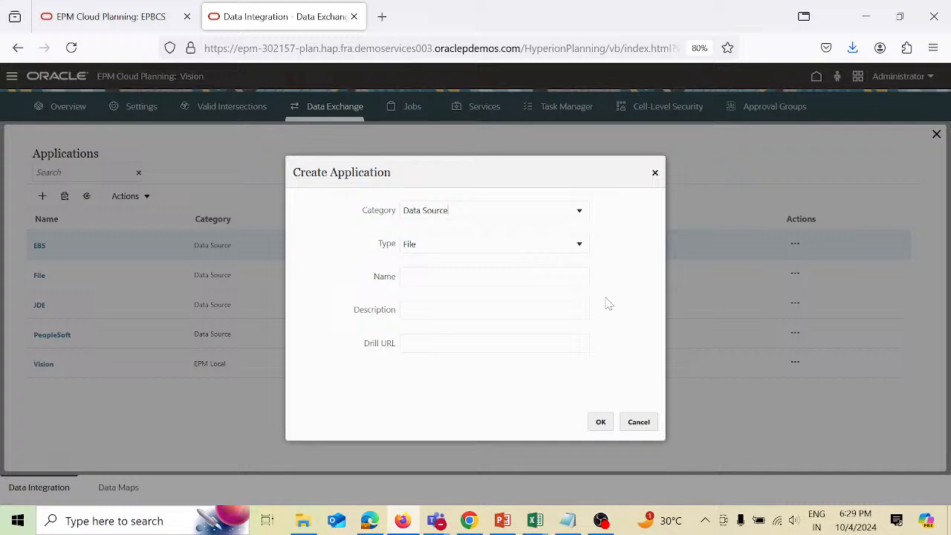
{"action": "left_click", "coordinate": [641, 427]}
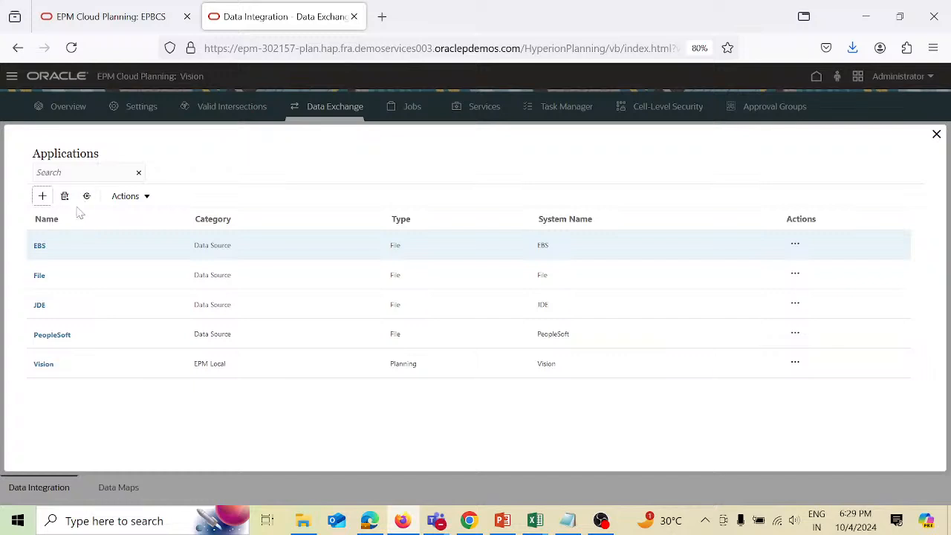
Step: Register an EPM Local application for Vision using Input Cubes - Plan1, and close the applications list
{"action": "left_click", "coordinate": [45, 199]}
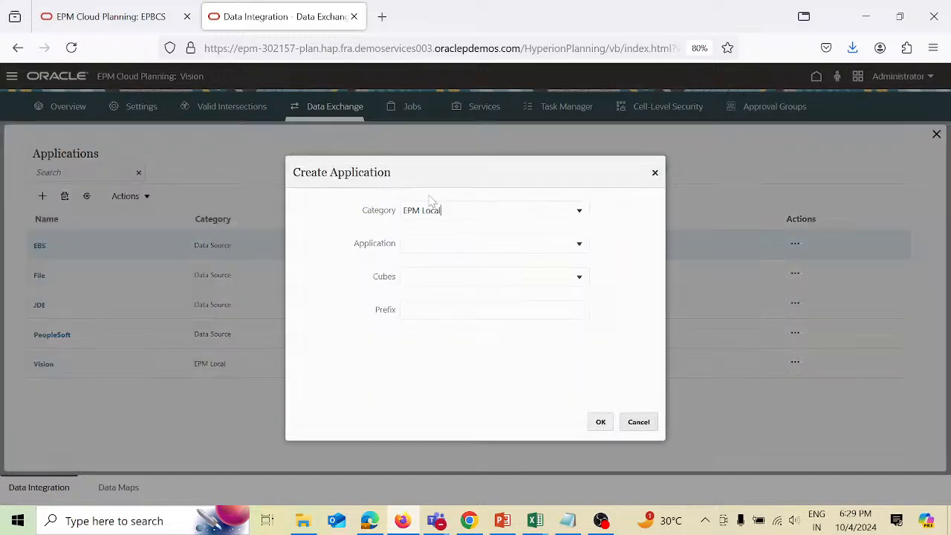
{"action": "left_click", "coordinate": [580, 217]}
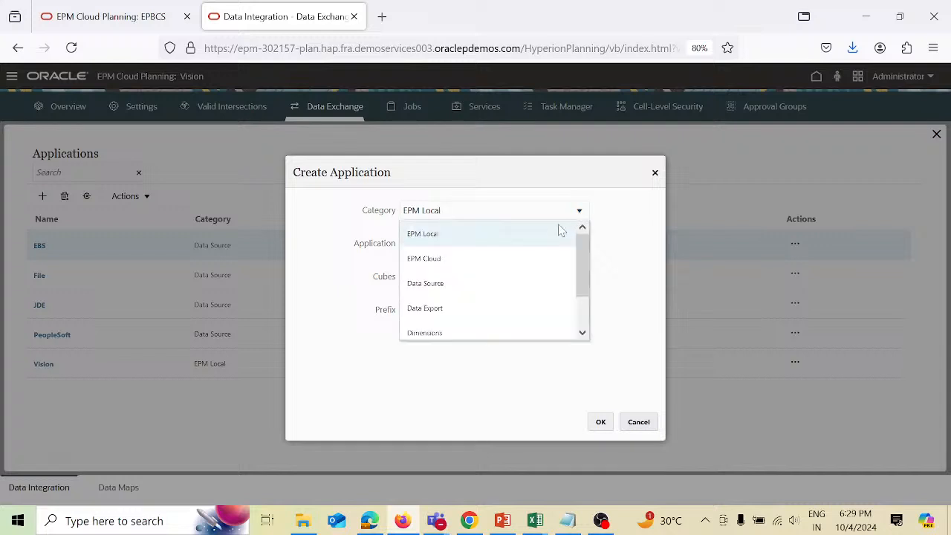
{"action": "left_click", "coordinate": [560, 234]}
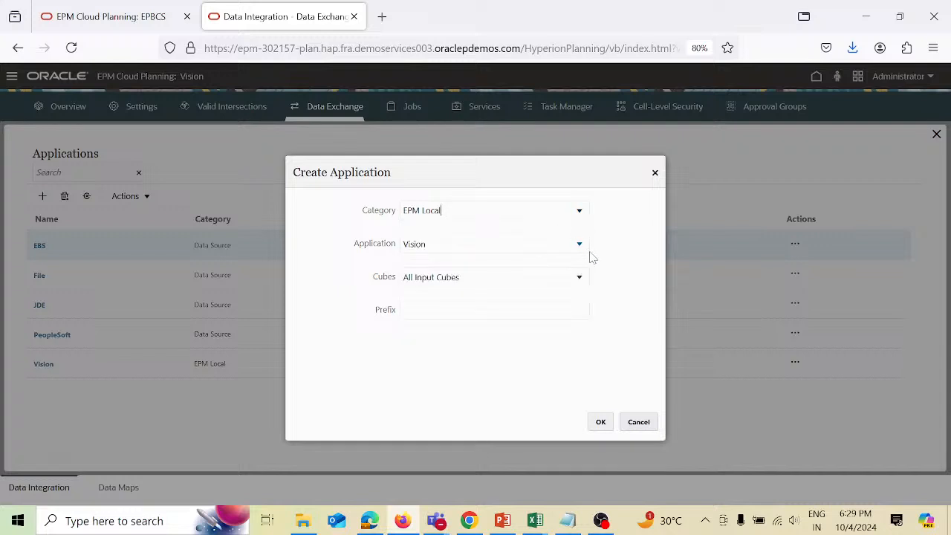
{"action": "left_click", "coordinate": [580, 280]}
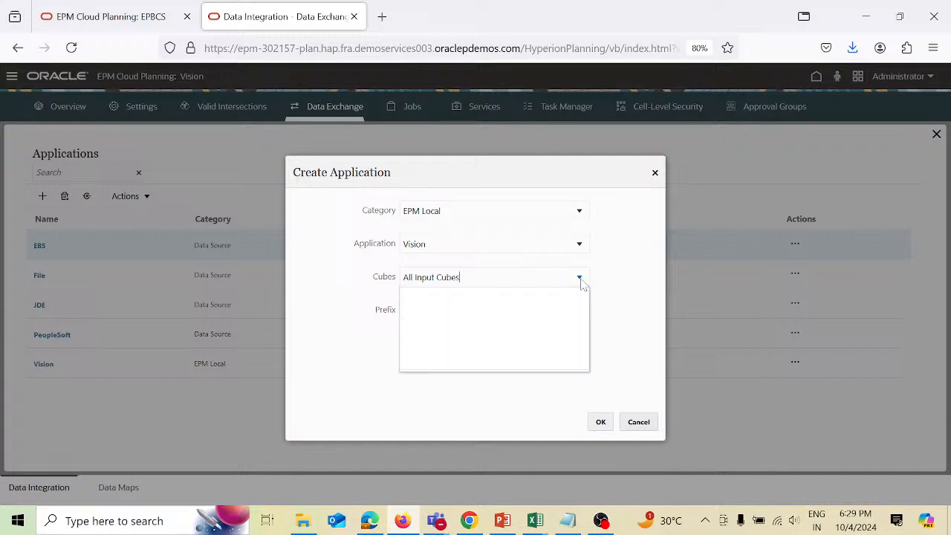
{"action": "left_click", "coordinate": [512, 375]}
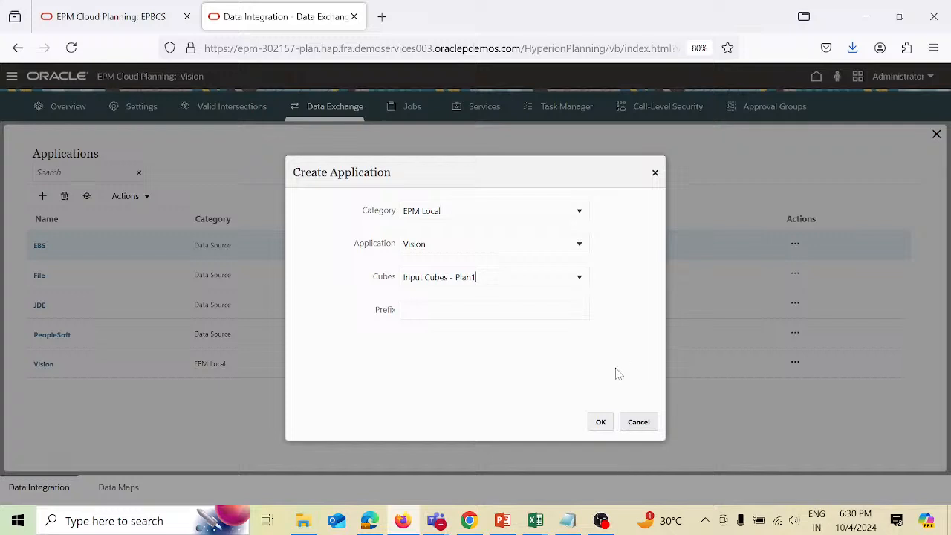
{"action": "left_click", "coordinate": [603, 424]}
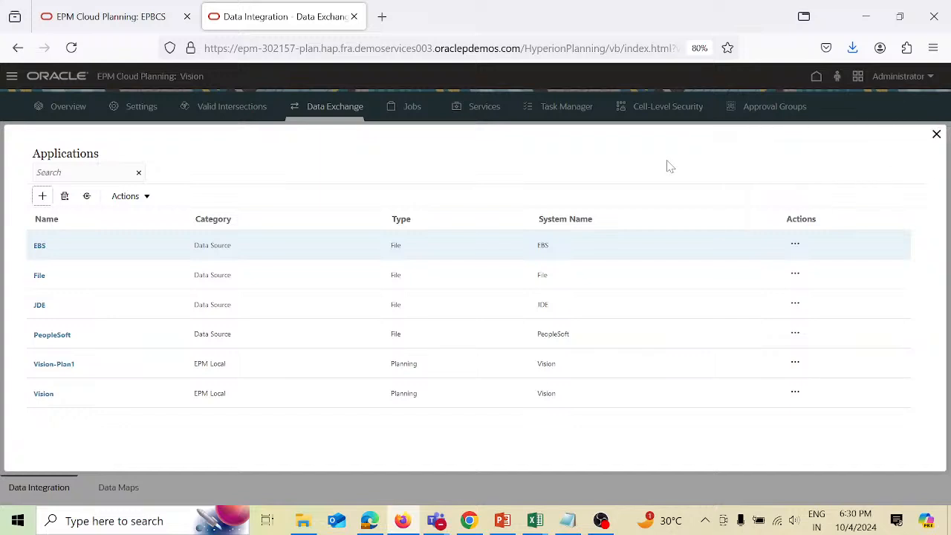
{"action": "left_click", "coordinate": [938, 135]}
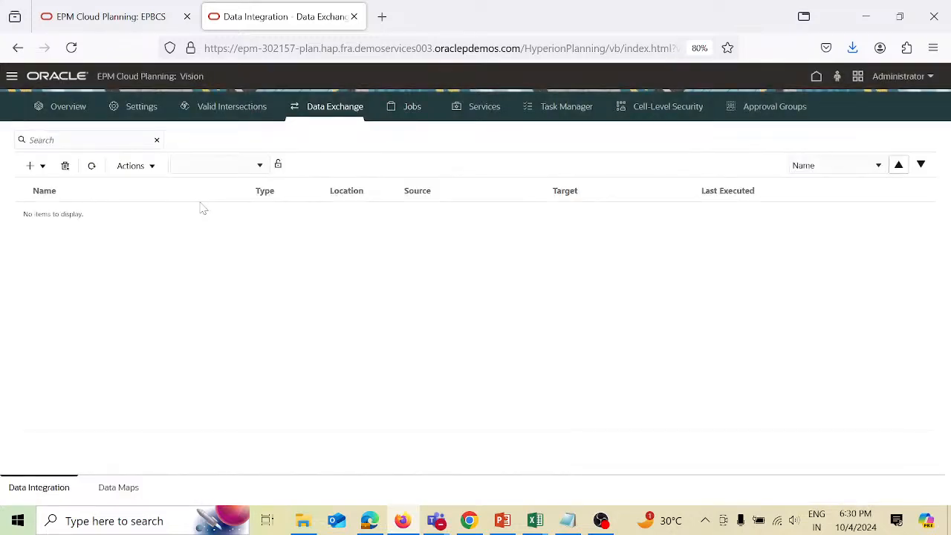
Step: Filter the global period mapping by period name Jan-24, and widen the filter to Jan- to review the January periods
{"action": "left_click", "coordinate": [152, 166]}
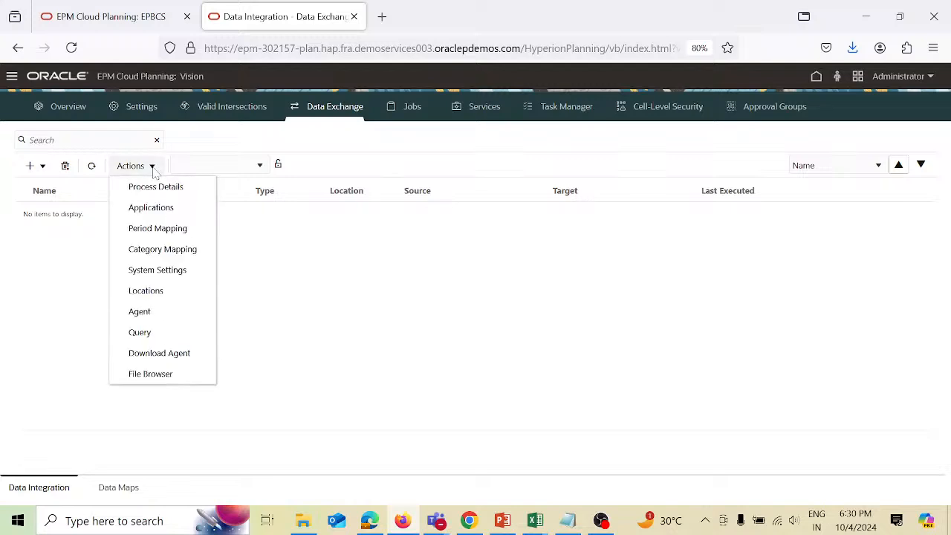
{"action": "left_click", "coordinate": [158, 228]}
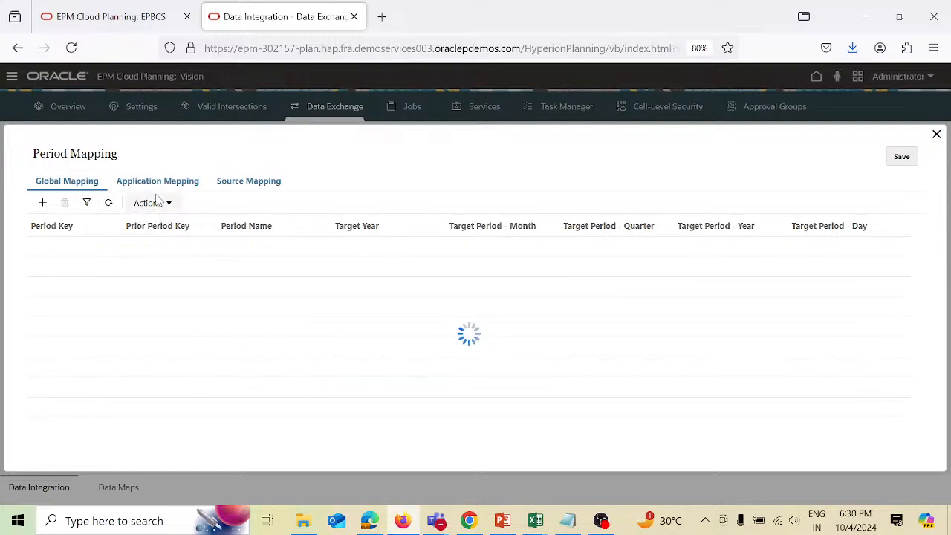
{"action": "left_click", "coordinate": [87, 204]}
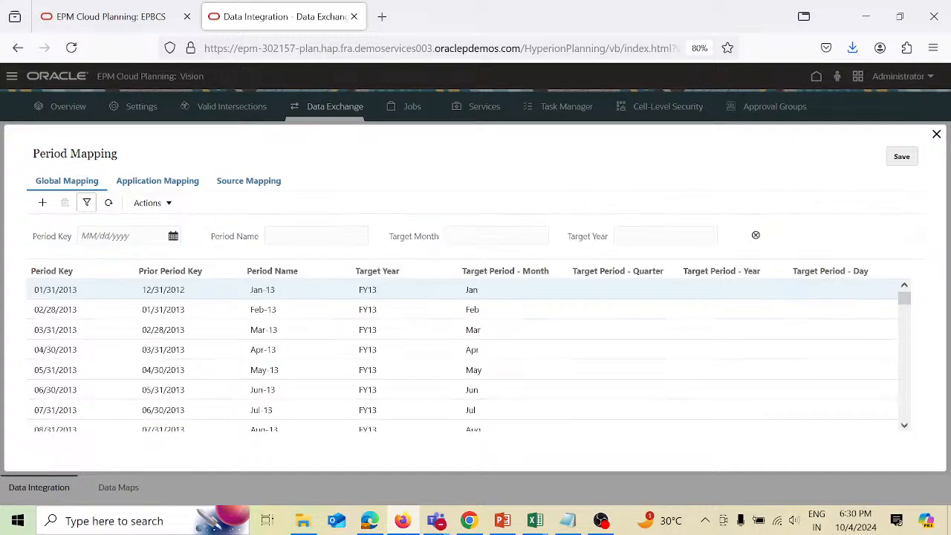
{"action": "type", "text": "Jan"}
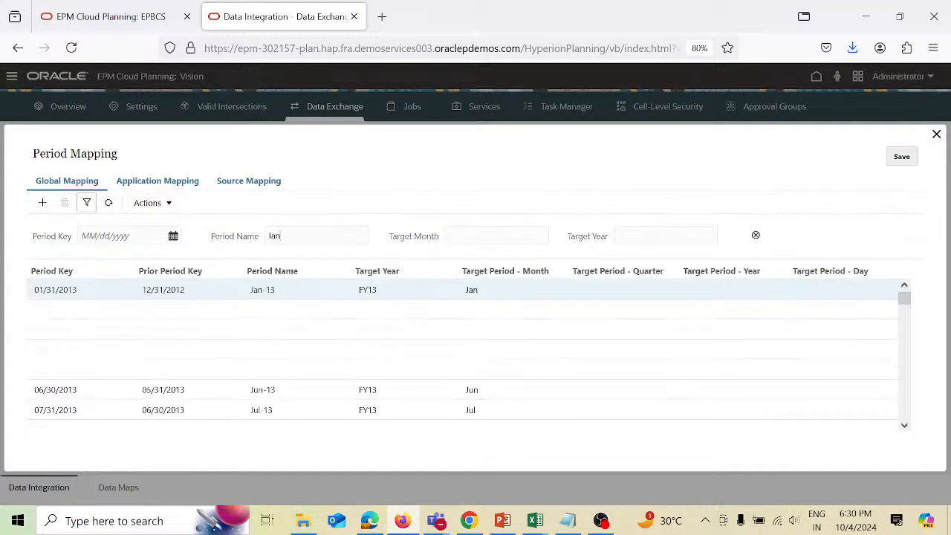
{"action": "type", "text": "-24"}
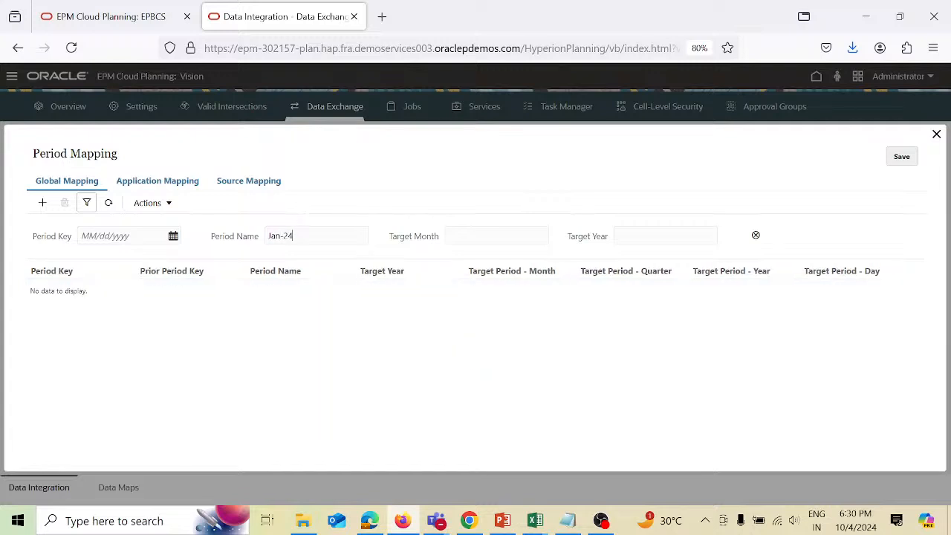
{"action": "key", "text": "BackSpace"}
{"action": "key", "text": "BackSpace"}
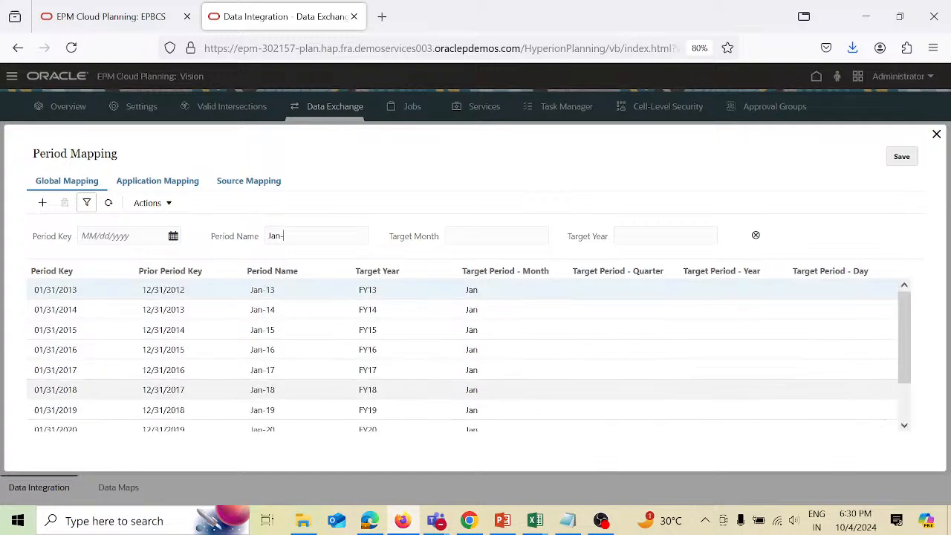
{"action": "scroll", "coordinate": [394, 394], "scroll_direction": "down", "scroll_amount": 2}
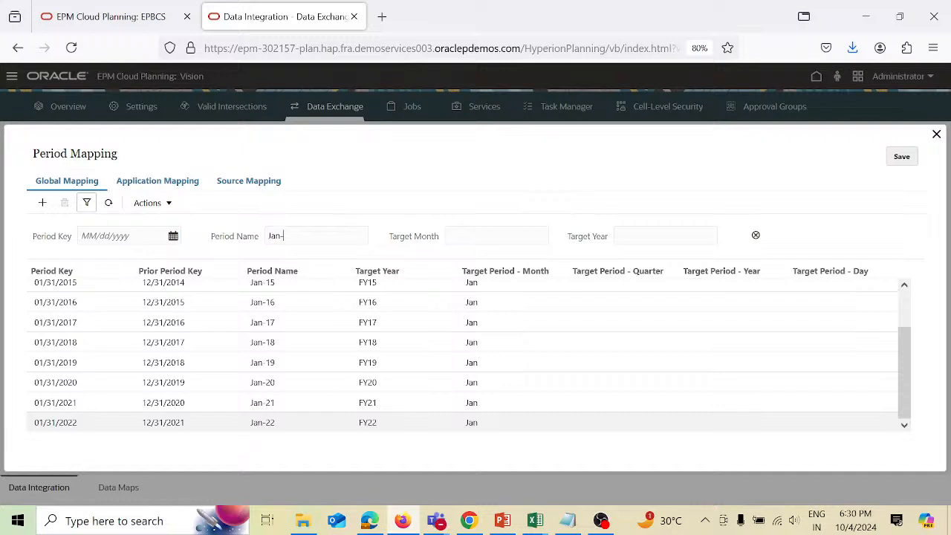
Step: Show the application-level period mapping with Vision-Plan1 as the target application
{"action": "left_click", "coordinate": [159, 185]}
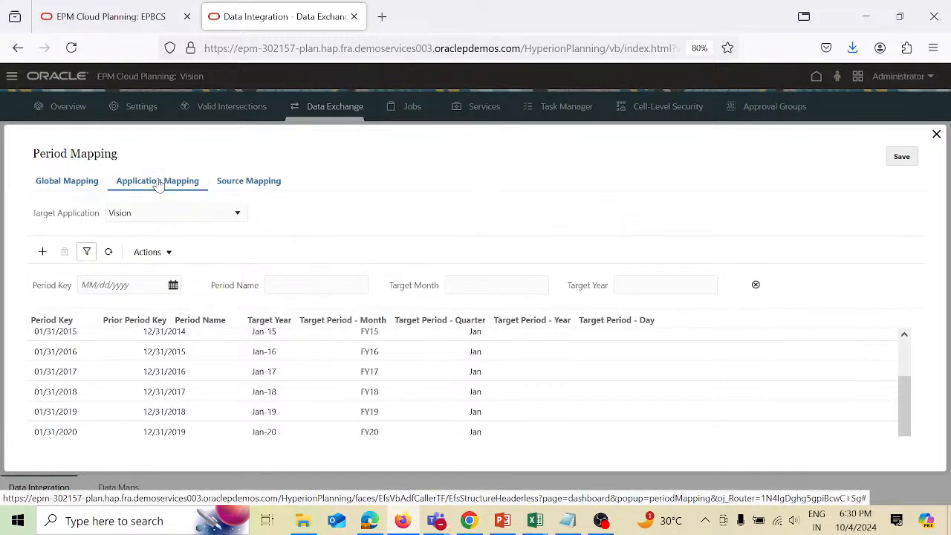
{"action": "left_click", "coordinate": [238, 215]}
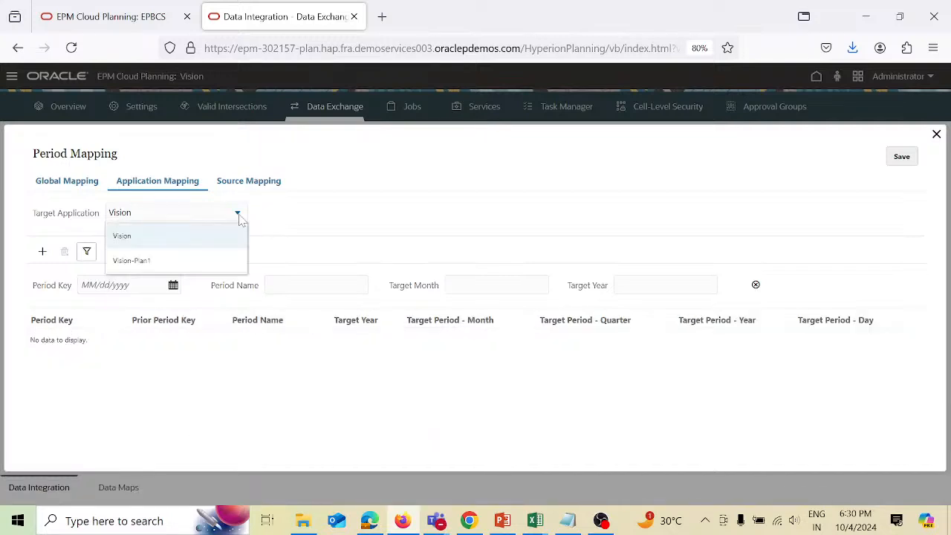
{"action": "left_click", "coordinate": [214, 262]}
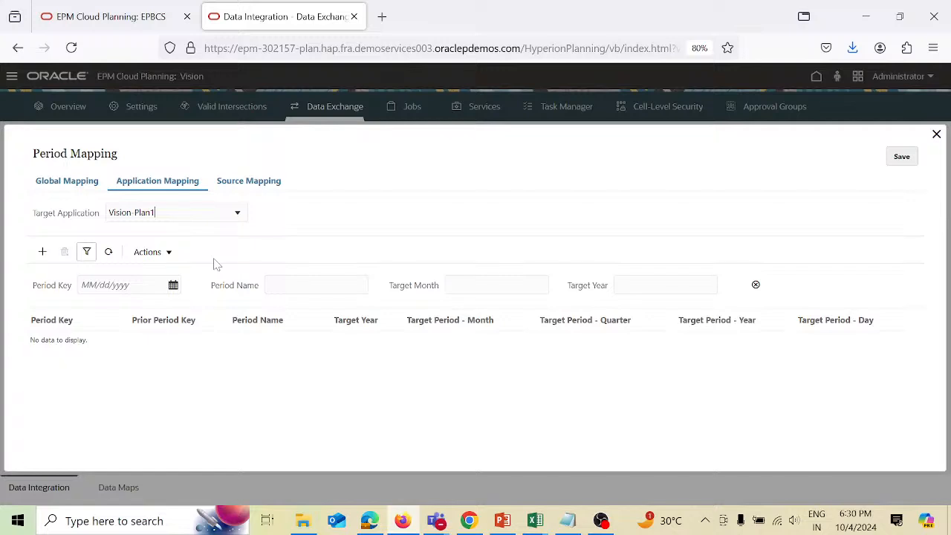
{"action": "left_click", "coordinate": [318, 285]}
{"action": "type", "text": "Jan-22"}
{"action": "key", "text": "BackSpace"}
{"action": "key", "text": "BackSpace"}
{"action": "key", "text": "BackSpace"}
{"action": "key", "text": "BackSpace"}
{"action": "key", "text": "BackSpace"}
{"action": "key", "text": "BackSpace"}
Step: Add the Jan-22 period to the Vision-Plan1 application mapping, then save and close the period mapping
{"action": "left_click", "coordinate": [43, 253]}
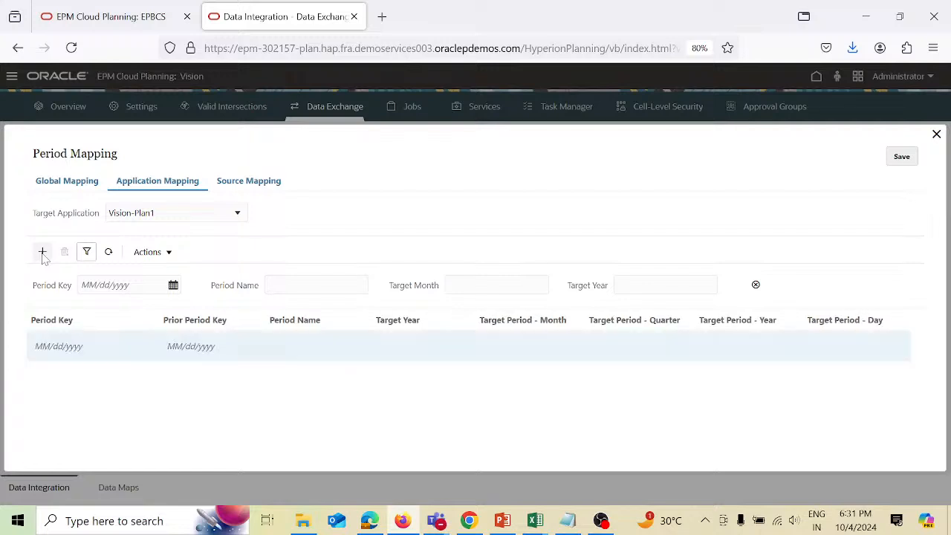
{"action": "left_click", "coordinate": [71, 348]}
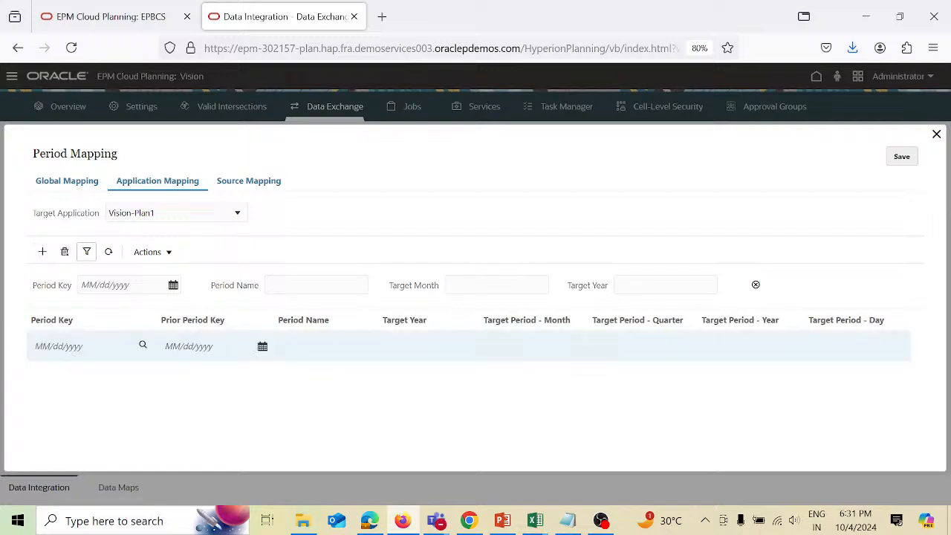
{"action": "left_click", "coordinate": [112, 341]}
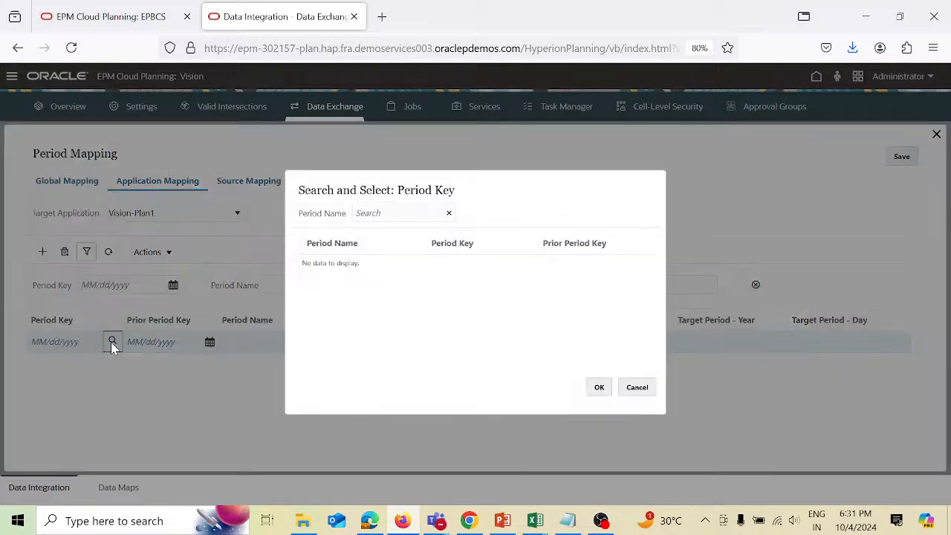
{"action": "type", "text": "Jn"}
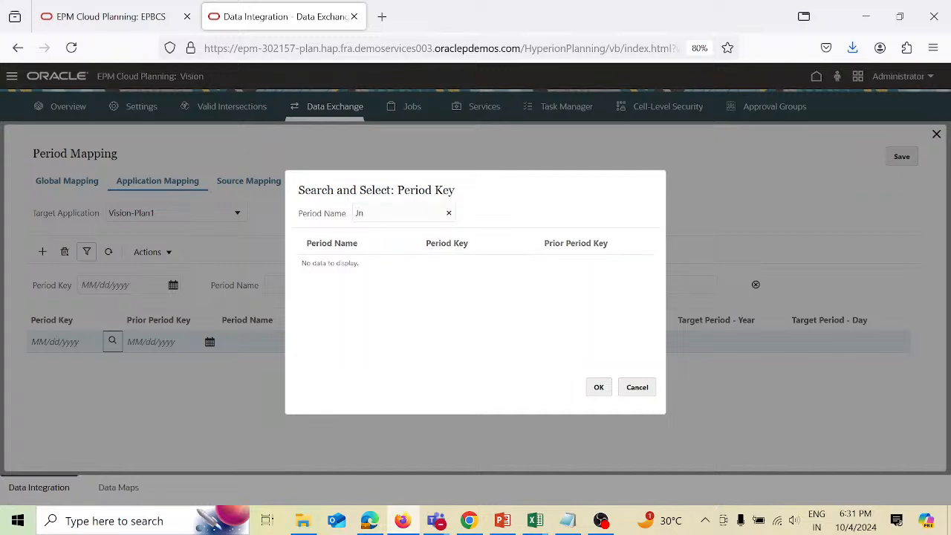
{"action": "key", "text": "BackSpace"}
{"action": "type", "text": "an"}
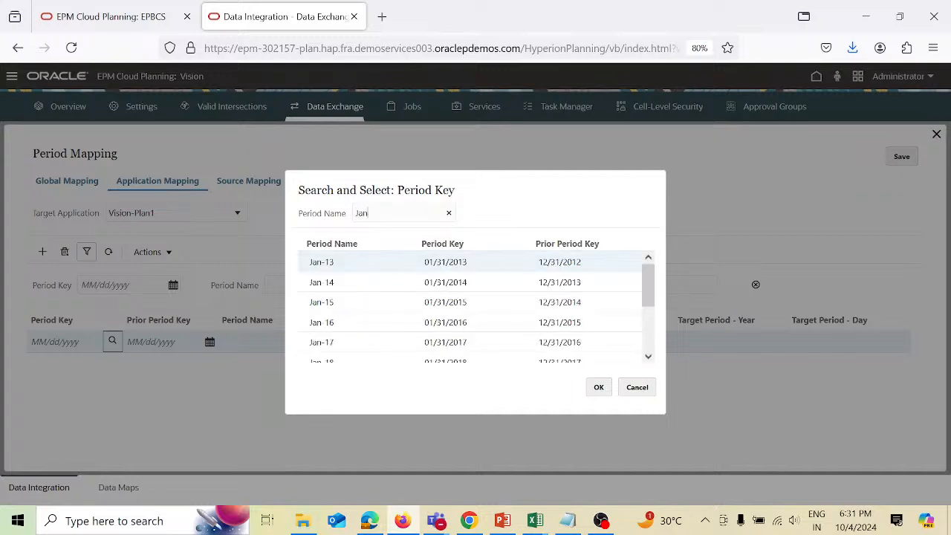
{"action": "type", "text": "-22"}
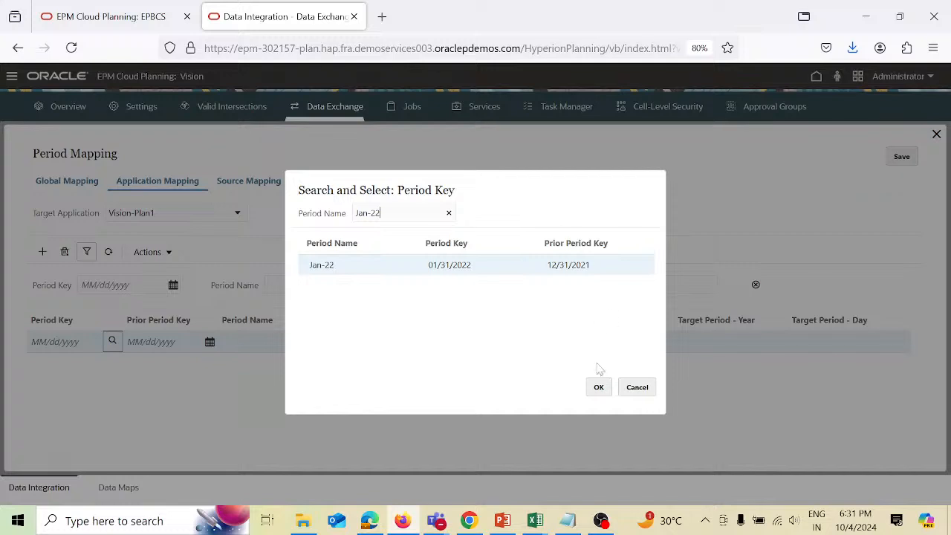
{"action": "left_click", "coordinate": [599, 387]}
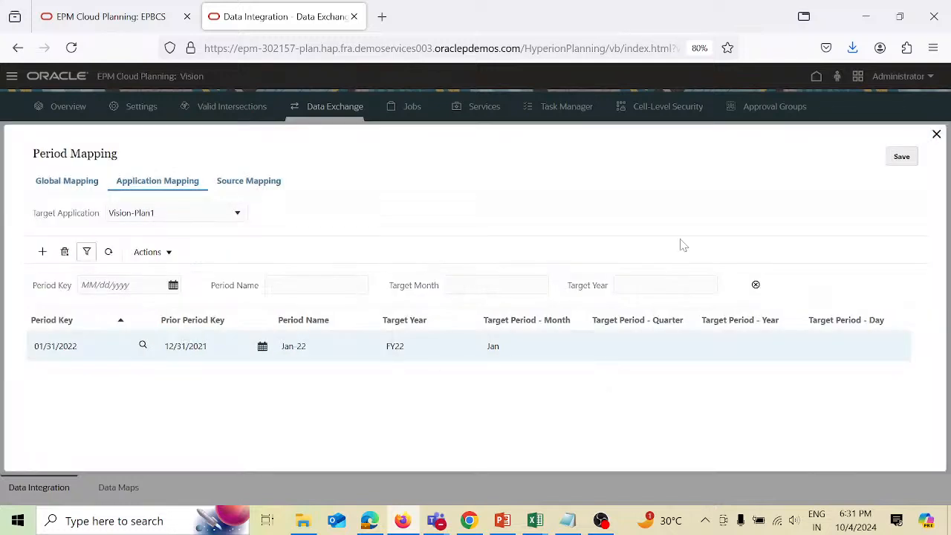
{"action": "left_click", "coordinate": [910, 162]}
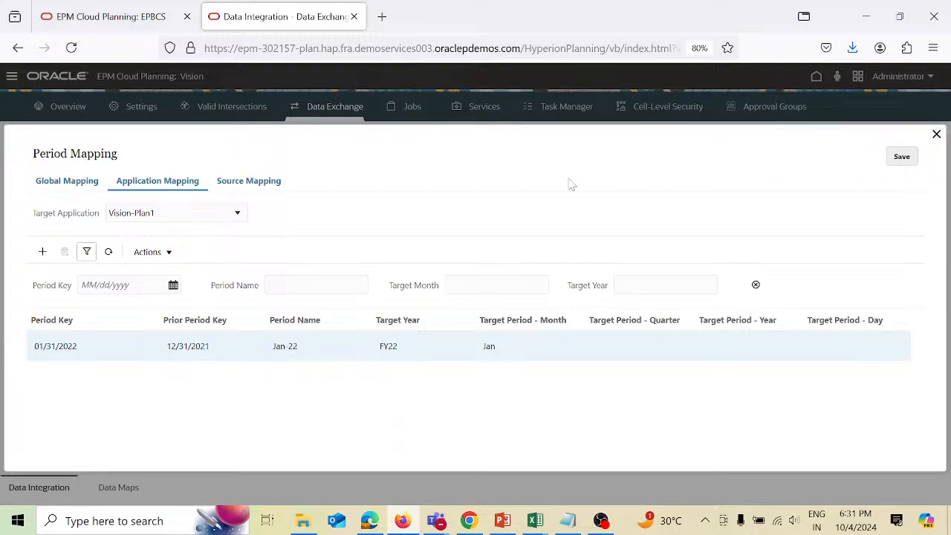
{"action": "left_click", "coordinate": [937, 135]}
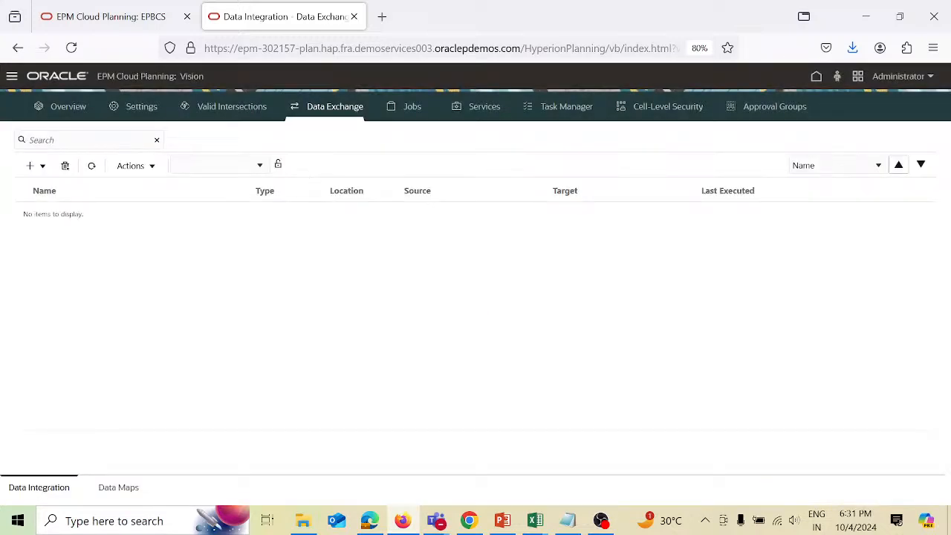
Step: Open the category mapping and add a global category named Plan
{"action": "left_click", "coordinate": [149, 168]}
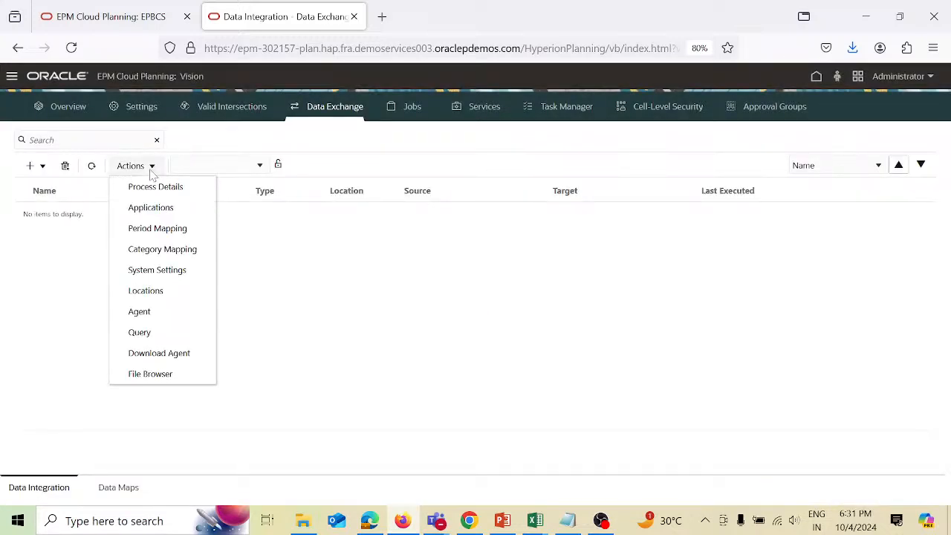
{"action": "left_click", "coordinate": [165, 251]}
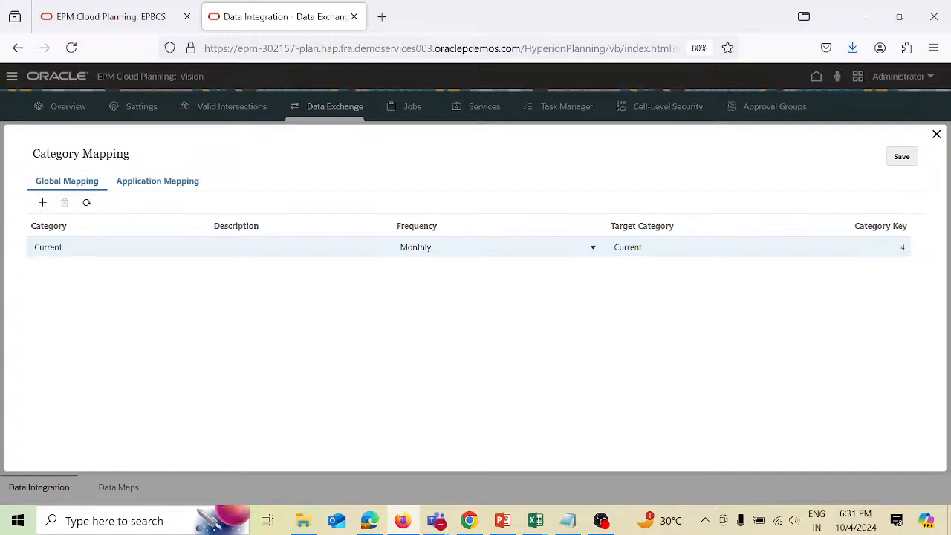
{"action": "left_click", "coordinate": [42, 202]}
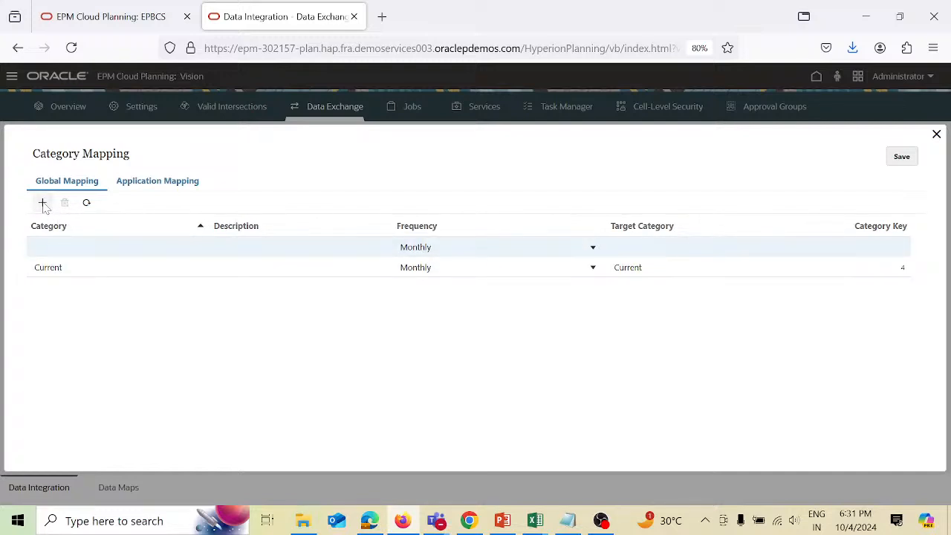
{"action": "double_click", "coordinate": [84, 246]}
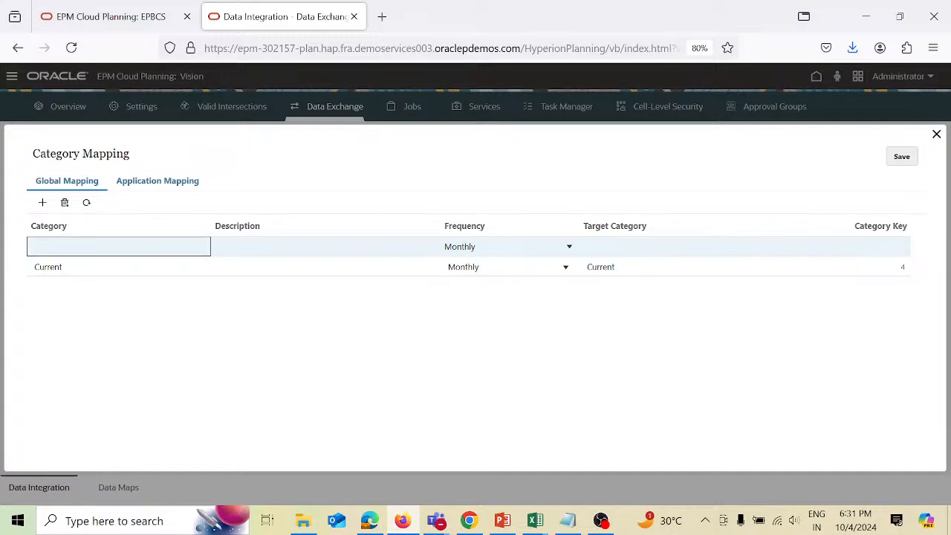
{"action": "type", "text": "Plan"}
{"action": "key", "text": "Tab"}
{"action": "key", "text": "Tab"}
{"action": "key", "text": "Tab"}
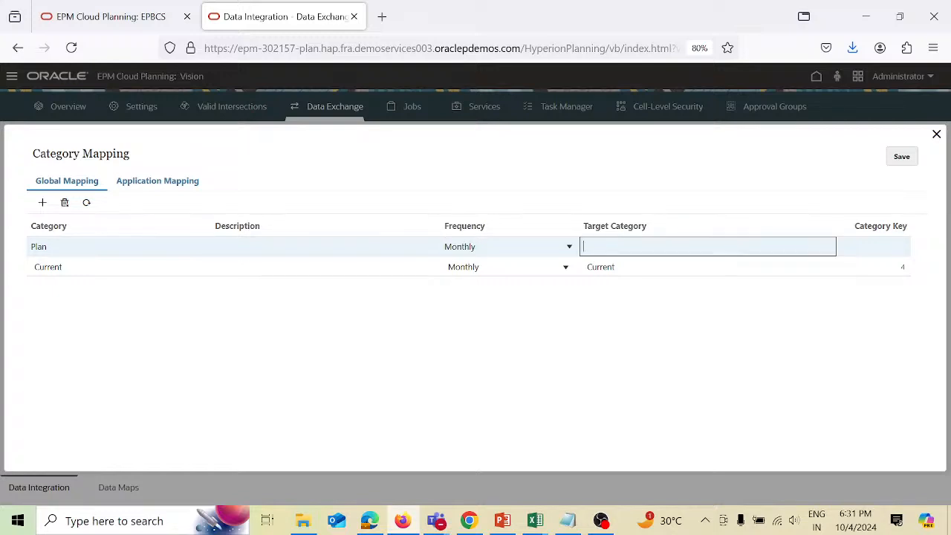
Step: Set the target category of the new global category to Plan and save the global mappings
{"action": "type", "text": "Plam"}
{"action": "key", "text": "BackSpace"}
{"action": "type", "text": "n"}
{"action": "key", "text": "Tab"}
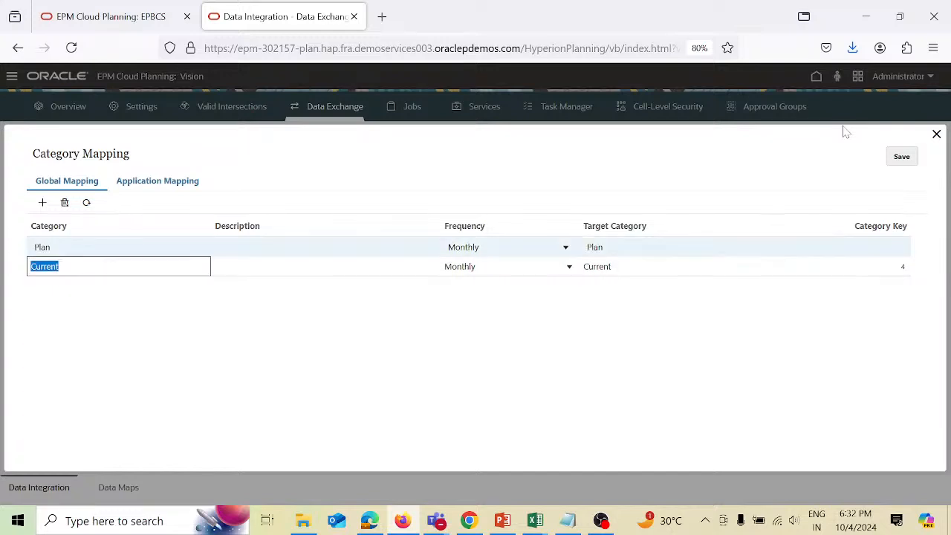
{"action": "left_click", "coordinate": [802, 330]}
{"action": "left_click", "coordinate": [903, 158]}
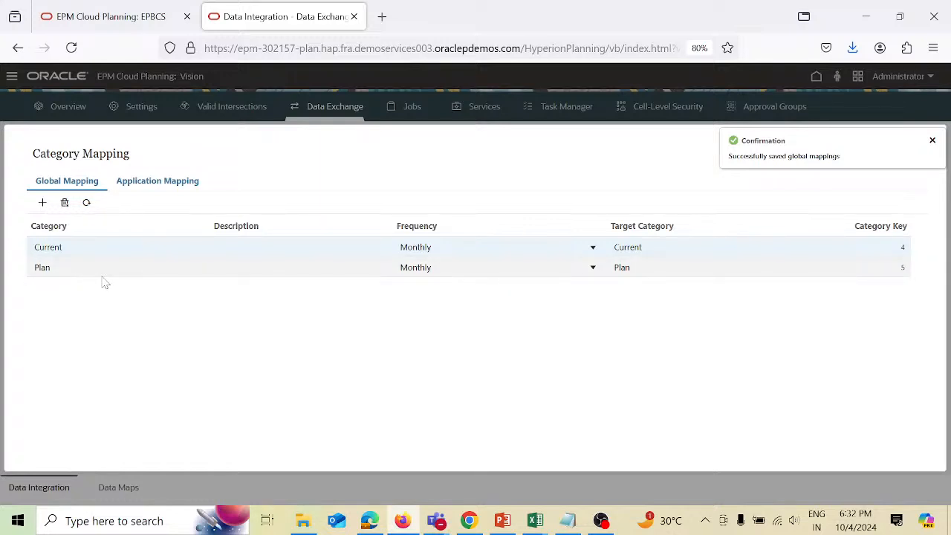
Step: Check the application-level category mapping, return to the global mapping, and close the category mapping
{"action": "left_click", "coordinate": [189, 184]}
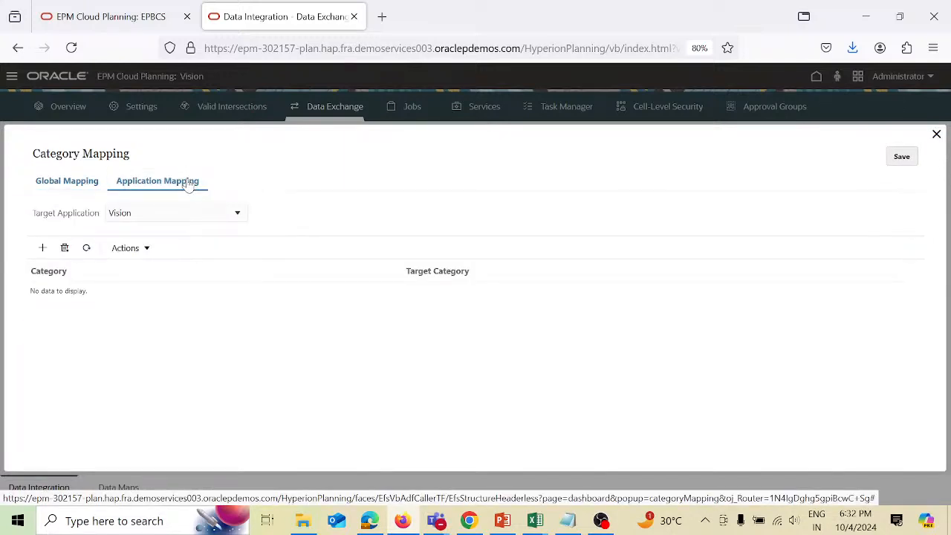
{"action": "left_click", "coordinate": [91, 187]}
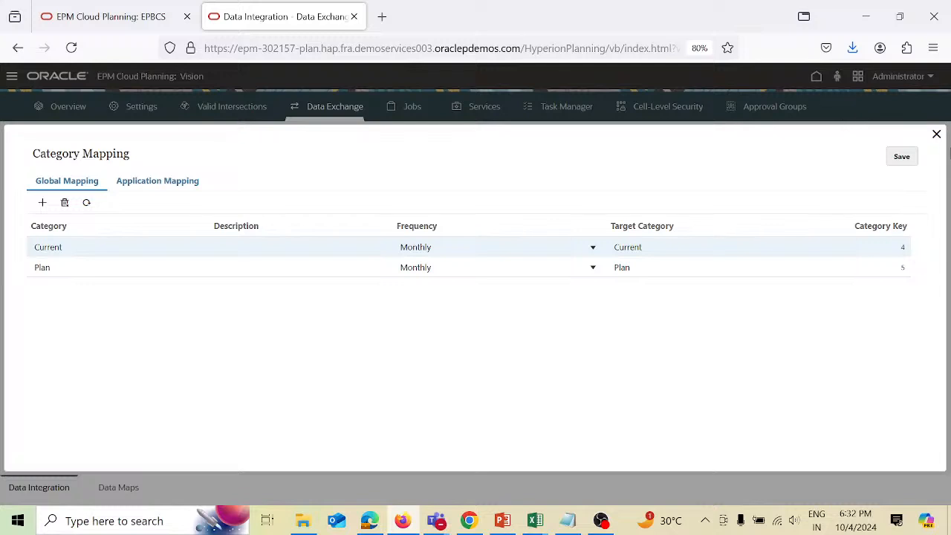
{"action": "left_click", "coordinate": [937, 134]}
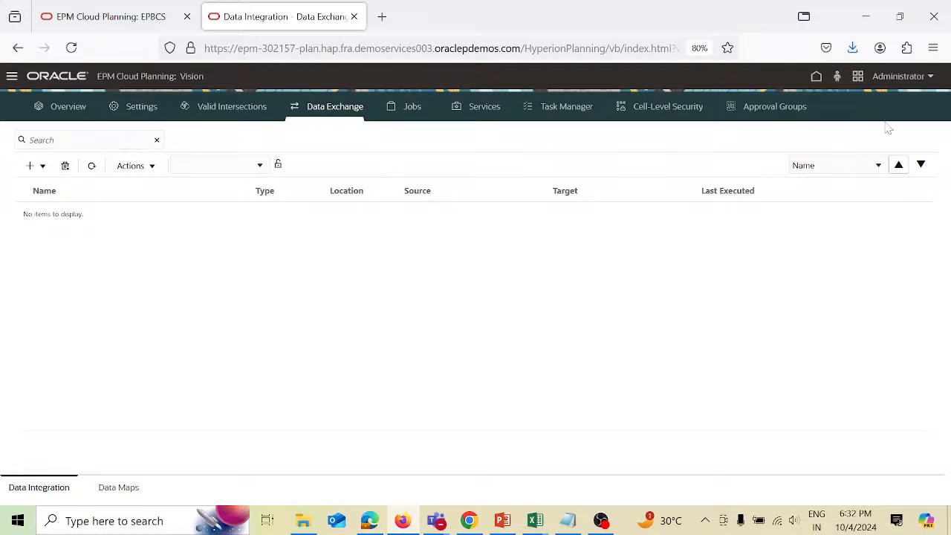
Step: Switch to Data Management in a maximized window and open its Import Format setup
{"action": "left_click", "coordinate": [13, 77]}
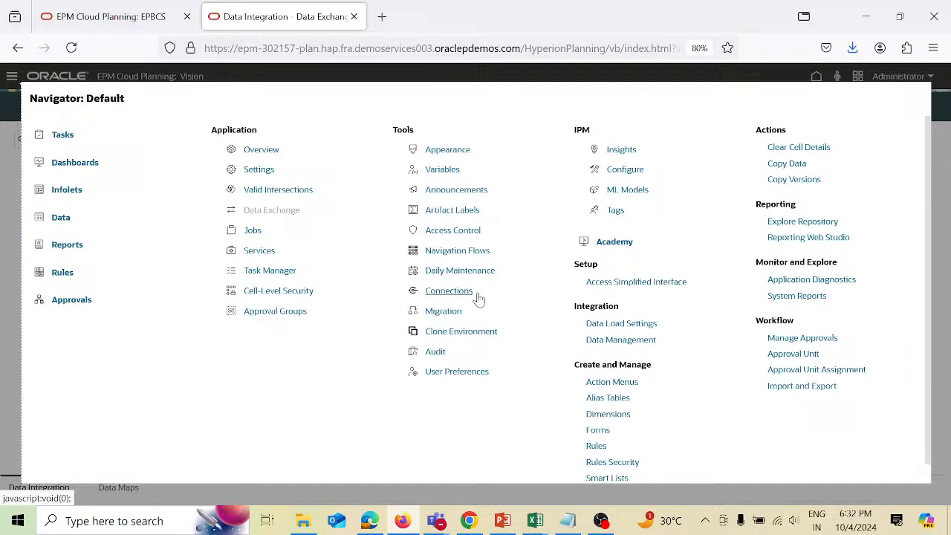
{"action": "left_click", "coordinate": [637, 341]}
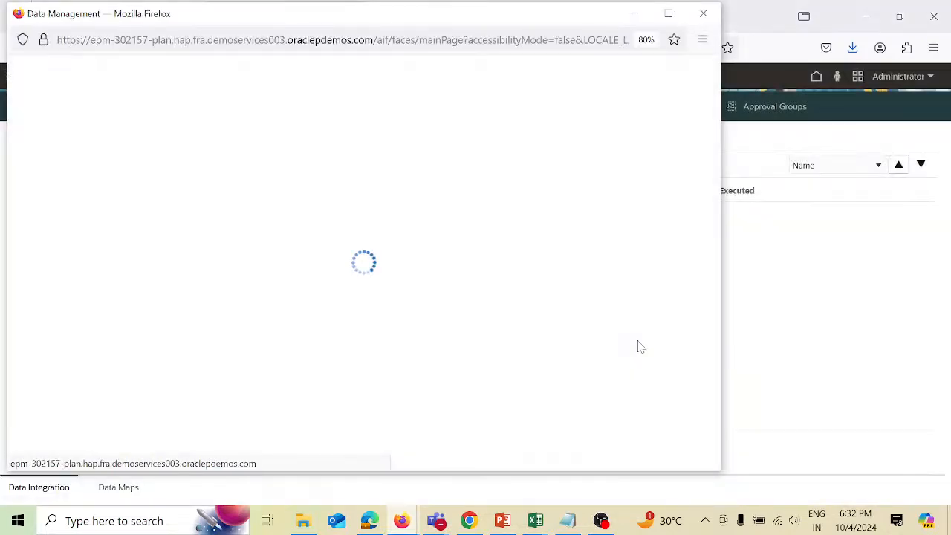
{"action": "left_click", "coordinate": [669, 14]}
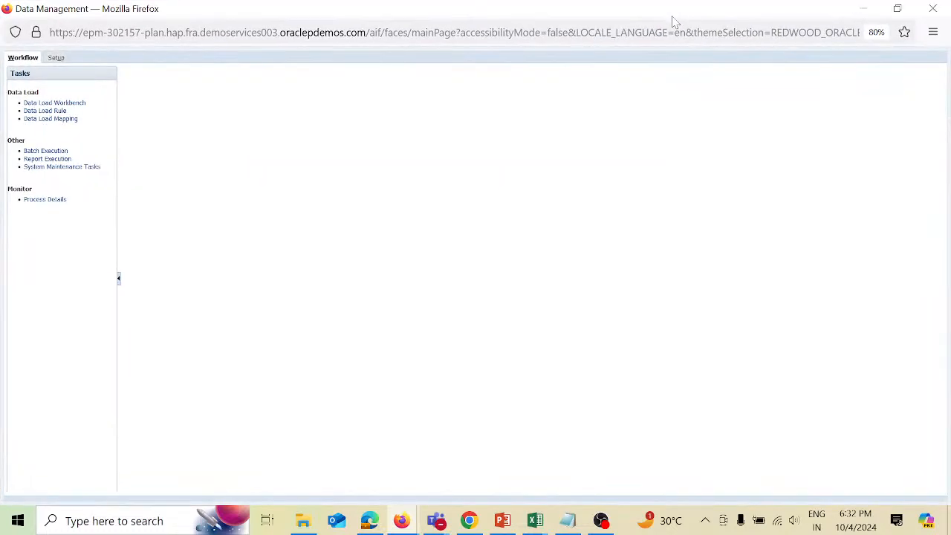
{"action": "left_click", "coordinate": [60, 61]}
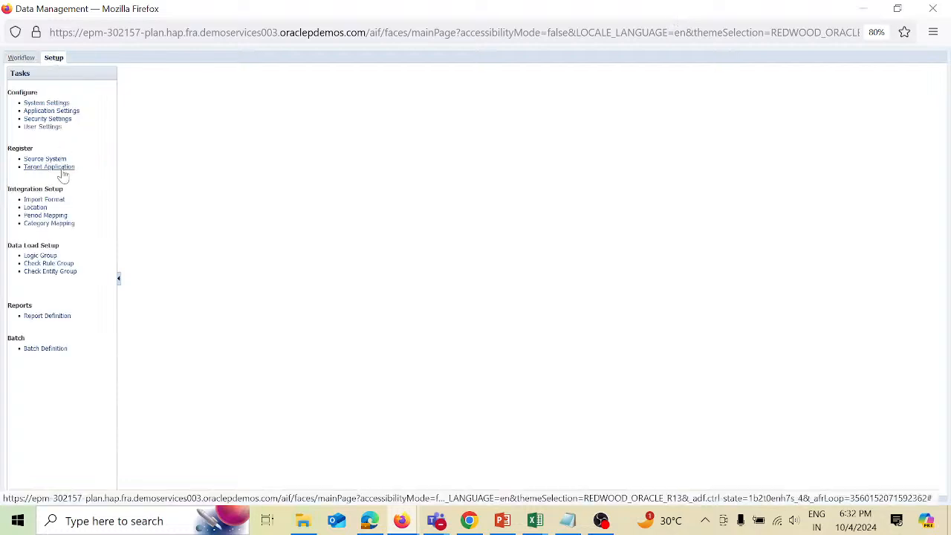
{"action": "left_click", "coordinate": [54, 200]}
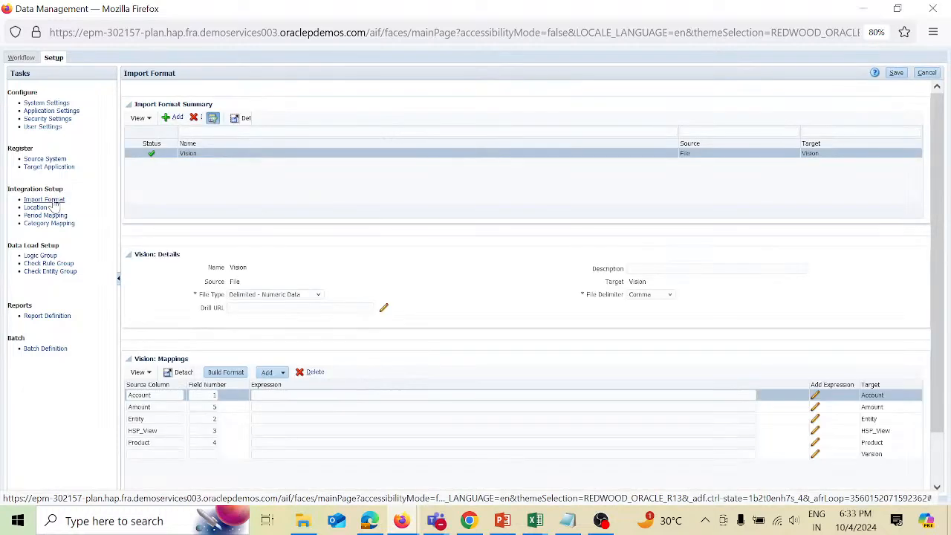
Step: Add a new import format named Jan22
{"action": "left_click", "coordinate": [179, 122]}
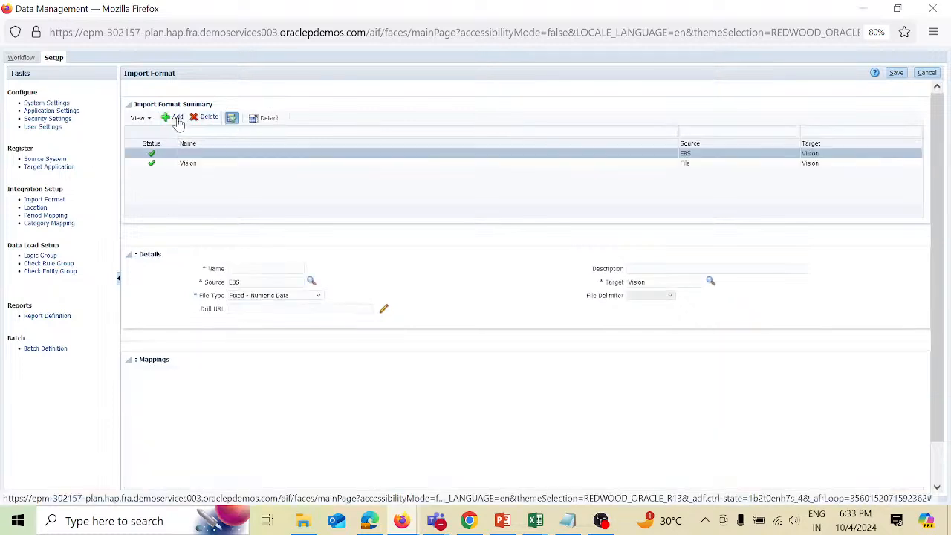
{"action": "left_click", "coordinate": [275, 269]}
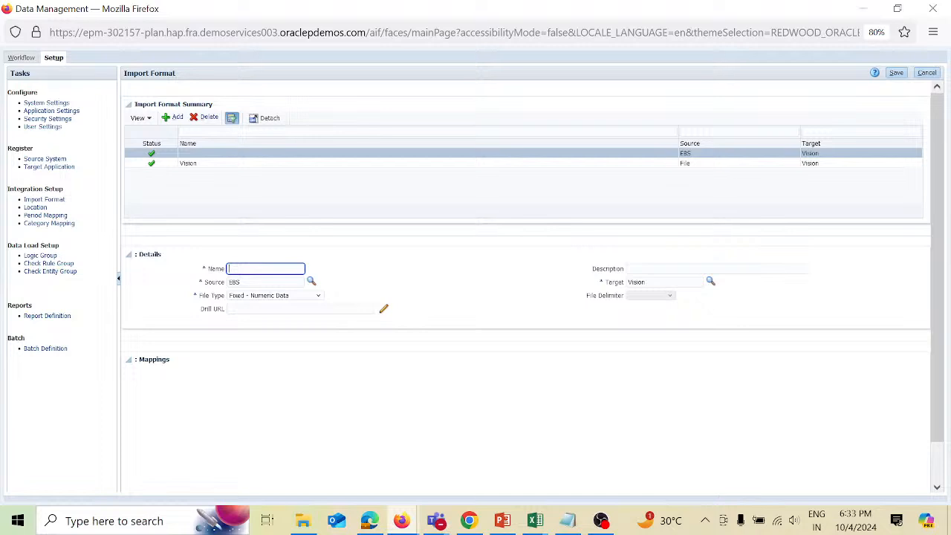
{"action": "type", "text": "Jan"}
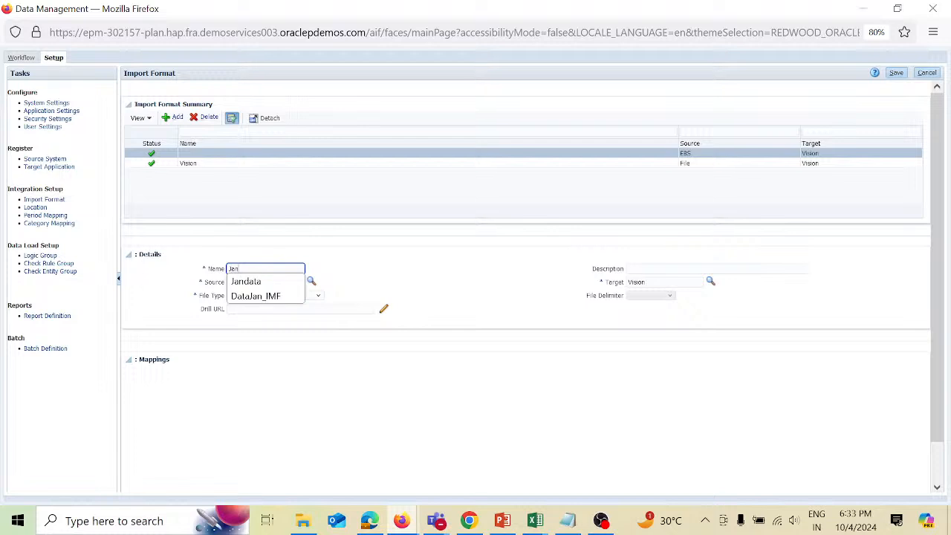
{"action": "type", "text": "22"}
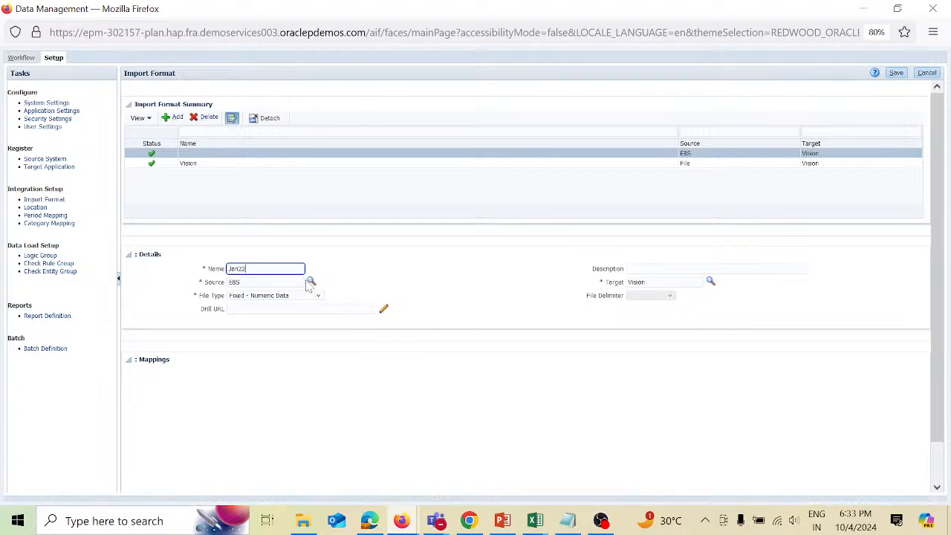
{"action": "key", "text": "Tab"}
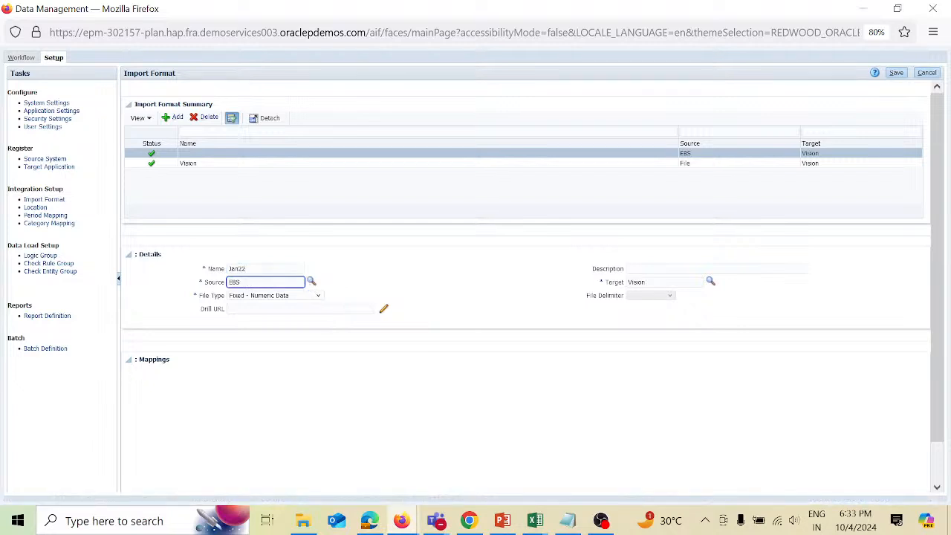
Step: Set the Jan22 import format's source to File and its file type to Delimited - Numeric Data
{"action": "left_click", "coordinate": [312, 284]}
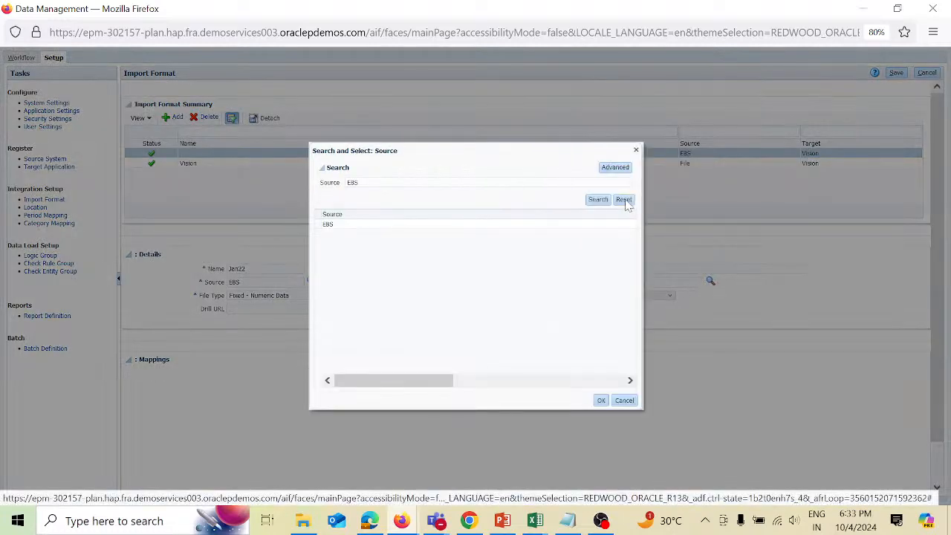
{"action": "left_click", "coordinate": [625, 200]}
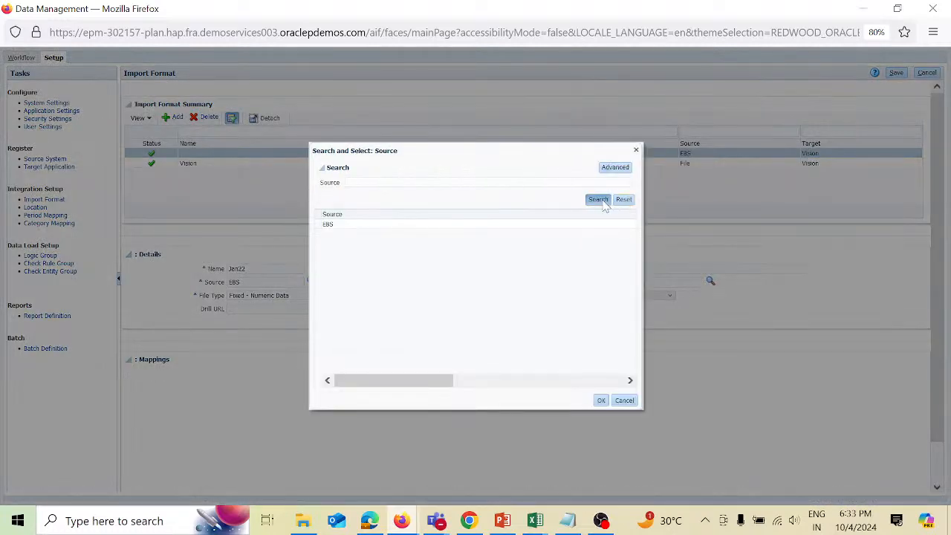
{"action": "left_click", "coordinate": [604, 202]}
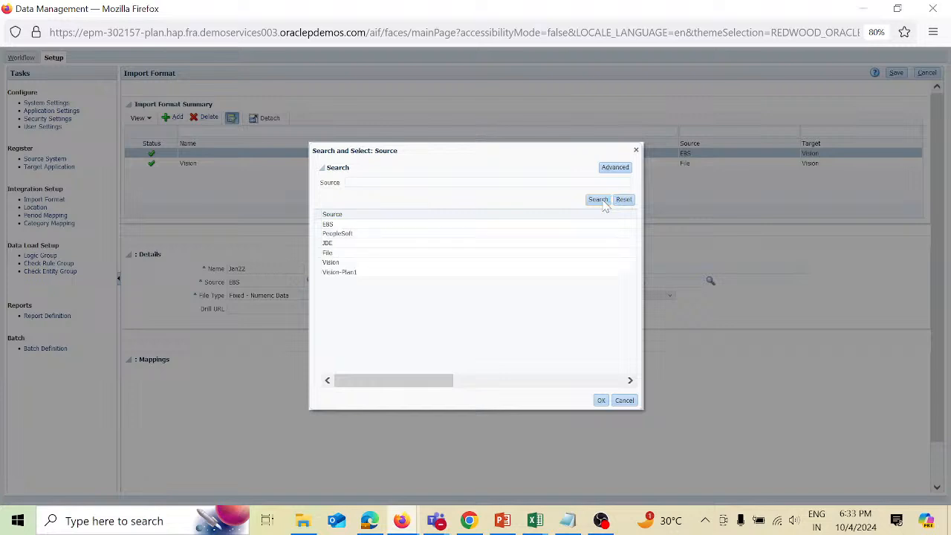
{"action": "left_click", "coordinate": [547, 255]}
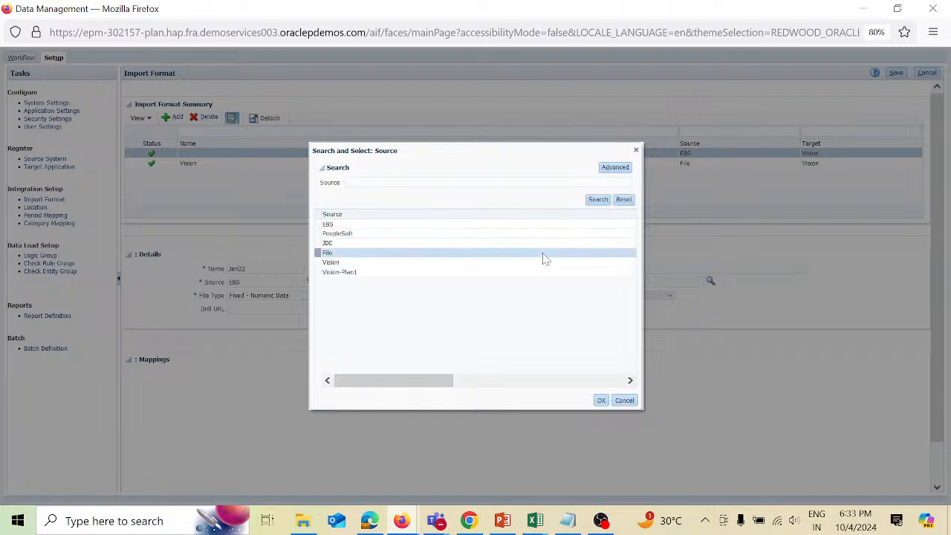
{"action": "left_click", "coordinate": [599, 400]}
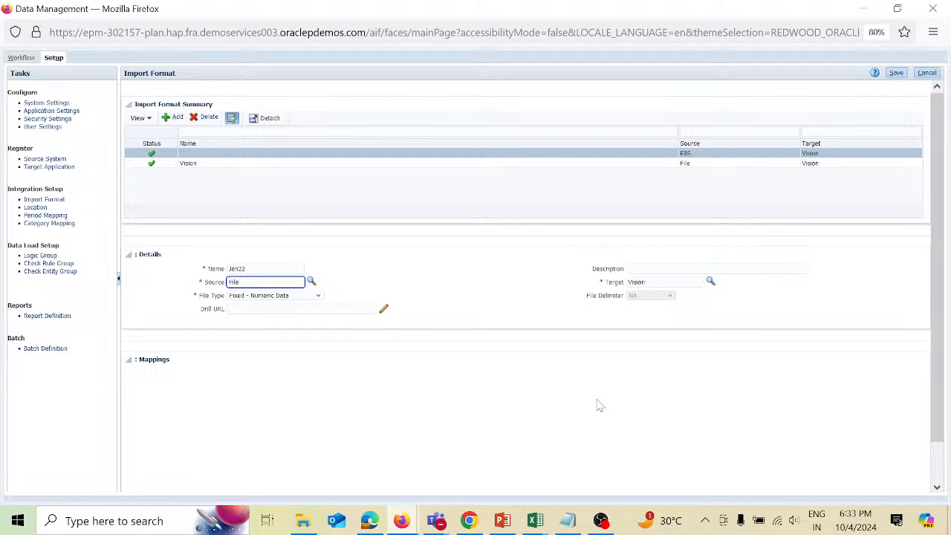
{"action": "left_click", "coordinate": [320, 299]}
{"action": "left_click", "coordinate": [317, 320]}
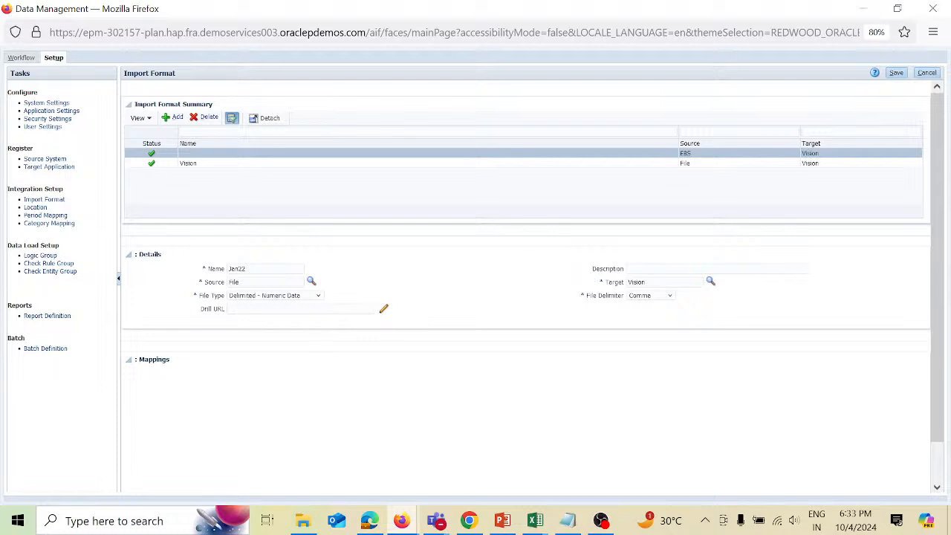
Step: Set the Jan22 import format's target to Vision-Plan1 and save the import format
{"action": "left_click", "coordinate": [646, 282]}
{"action": "left_click", "coordinate": [711, 282]}
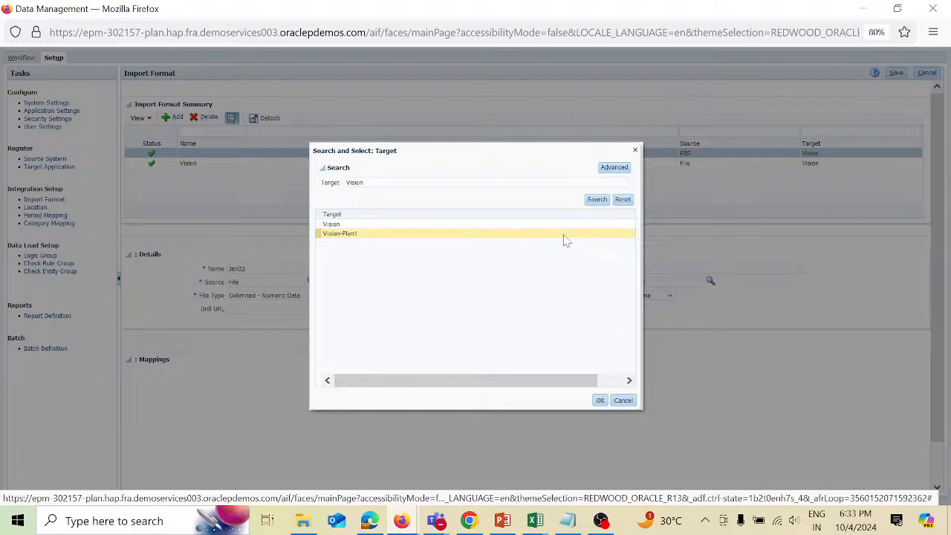
{"action": "left_click", "coordinate": [564, 237]}
{"action": "left_click", "coordinate": [601, 400]}
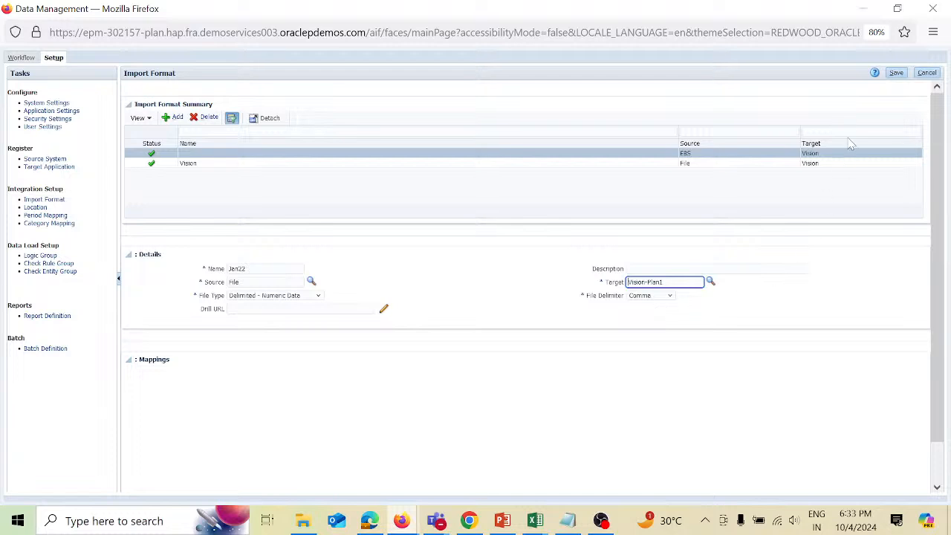
{"action": "left_click", "coordinate": [898, 74]}
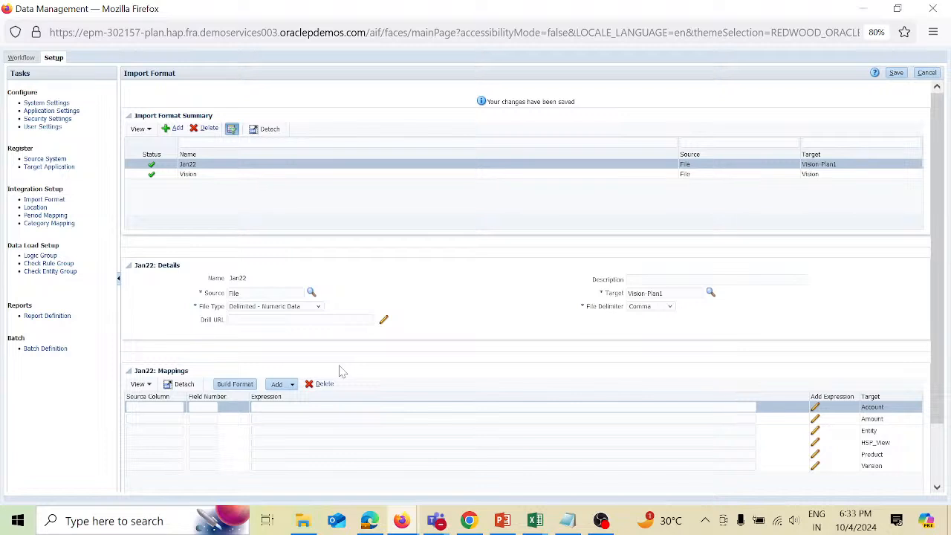
Step: Map the Account target to source column Account with field number 2, checking the account column in the Jan data Excel workbook, and save
{"action": "left_click", "coordinate": [154, 408]}
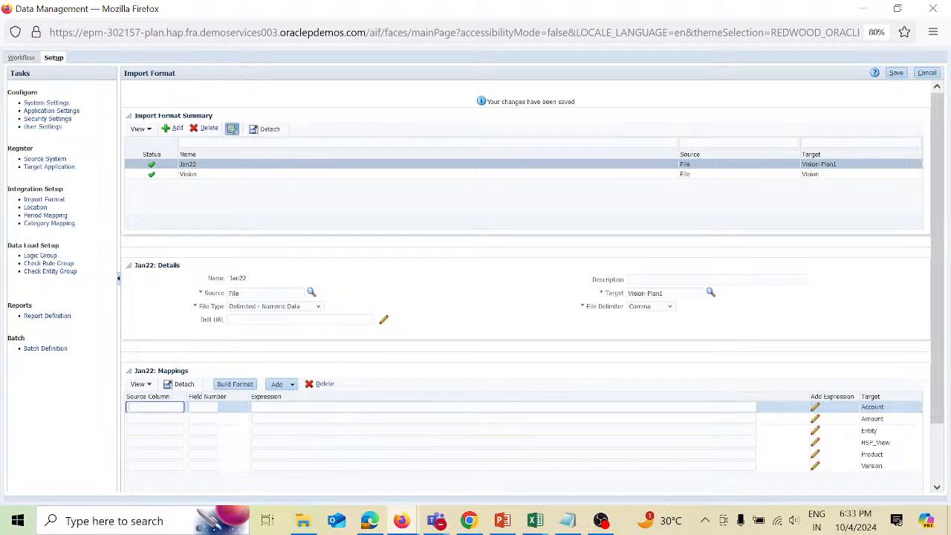
{"action": "type", "text": "A"}
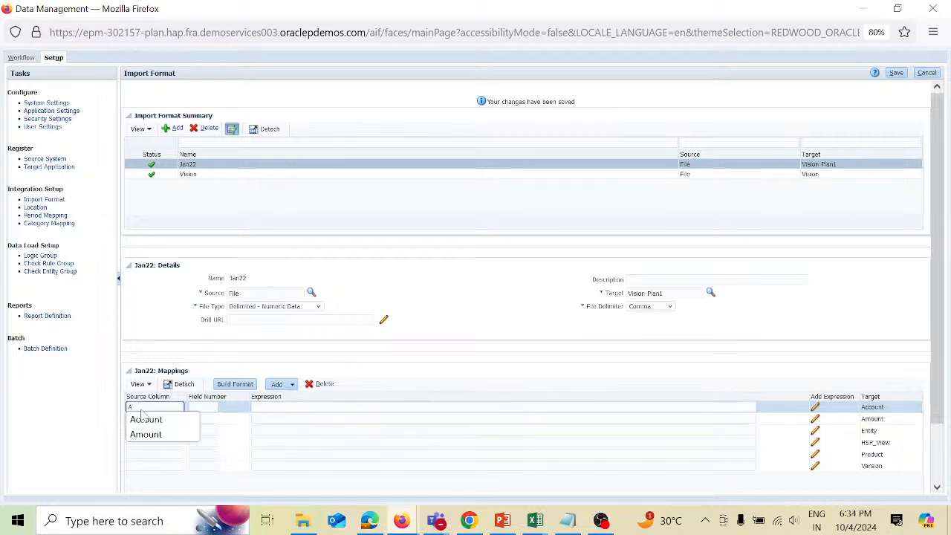
{"action": "type", "text": "ccount"}
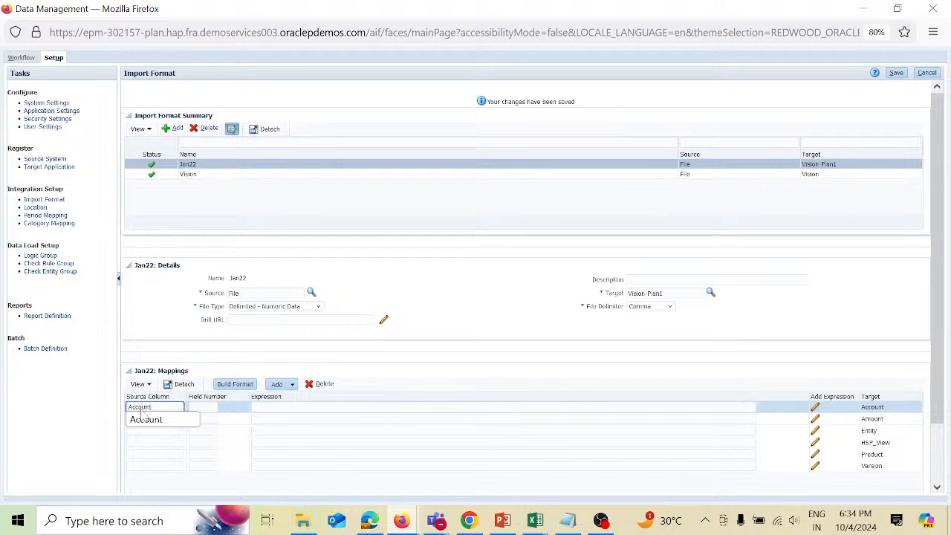
{"action": "key", "text": "Tab"}
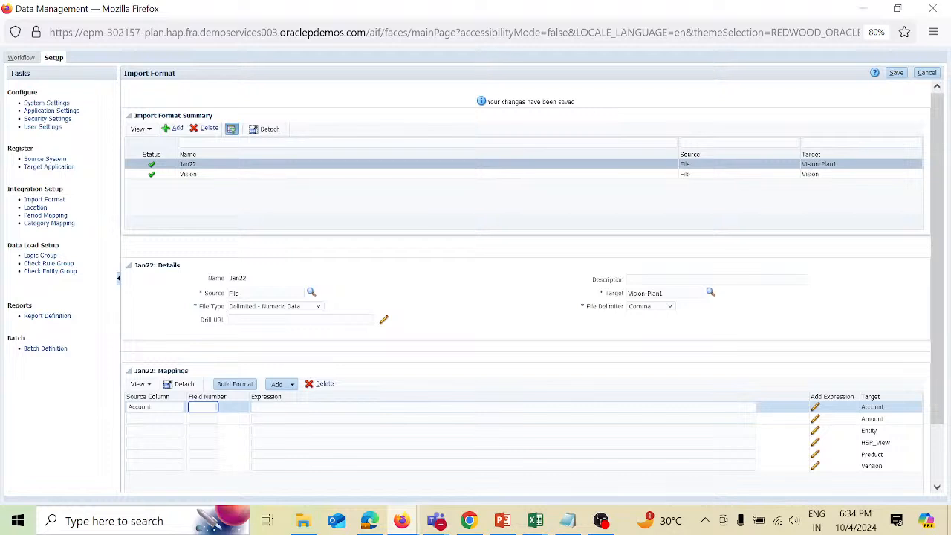
{"action": "mouse_move", "coordinate": [545, 525]}
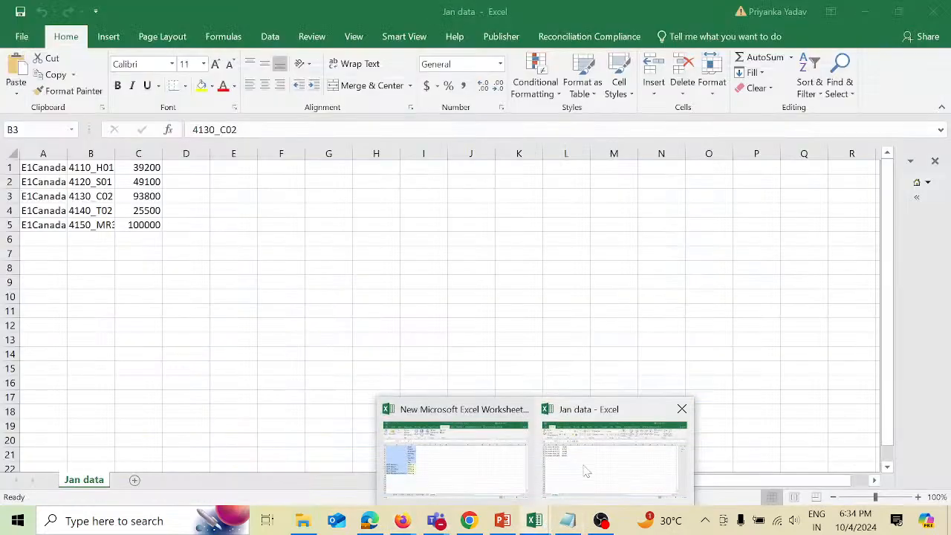
{"action": "left_click", "coordinate": [584, 467]}
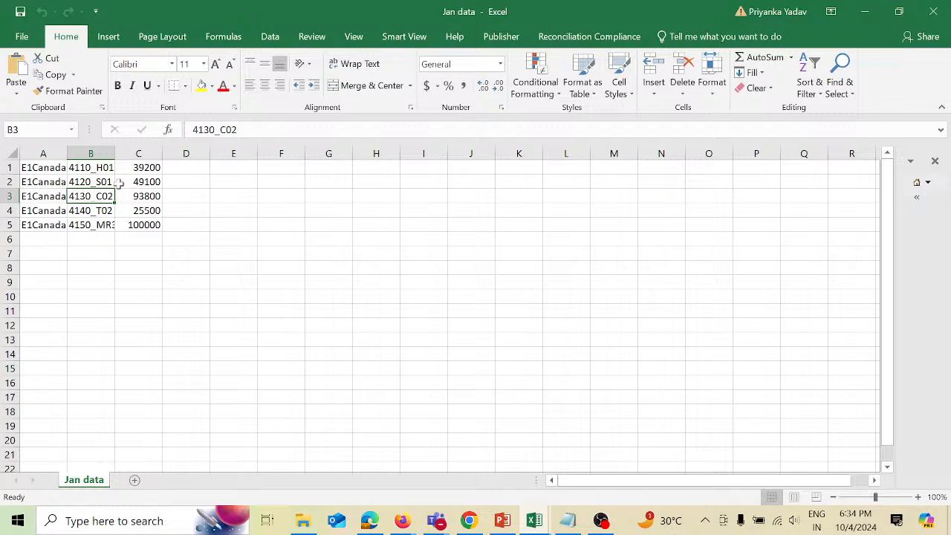
{"action": "left_click", "coordinate": [101, 154]}
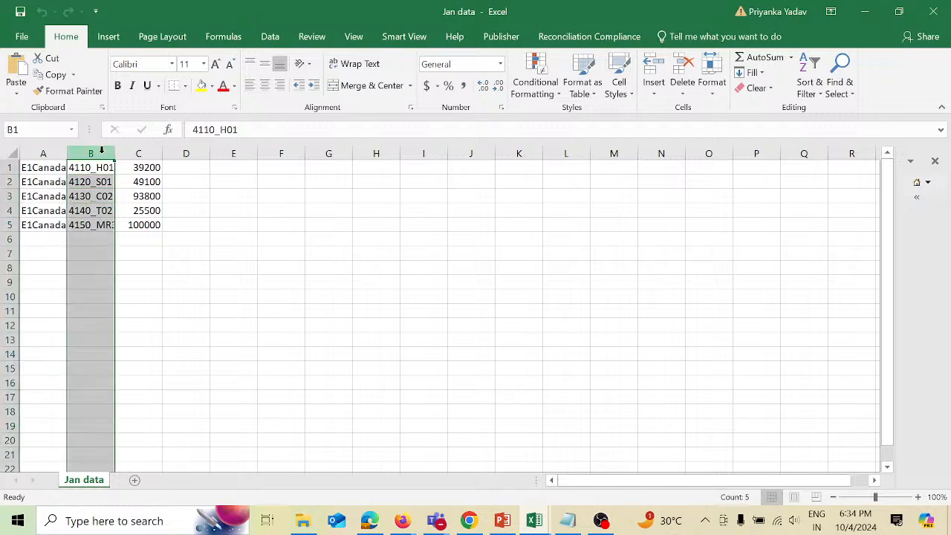
{"action": "key", "text": "alt+Tab"}
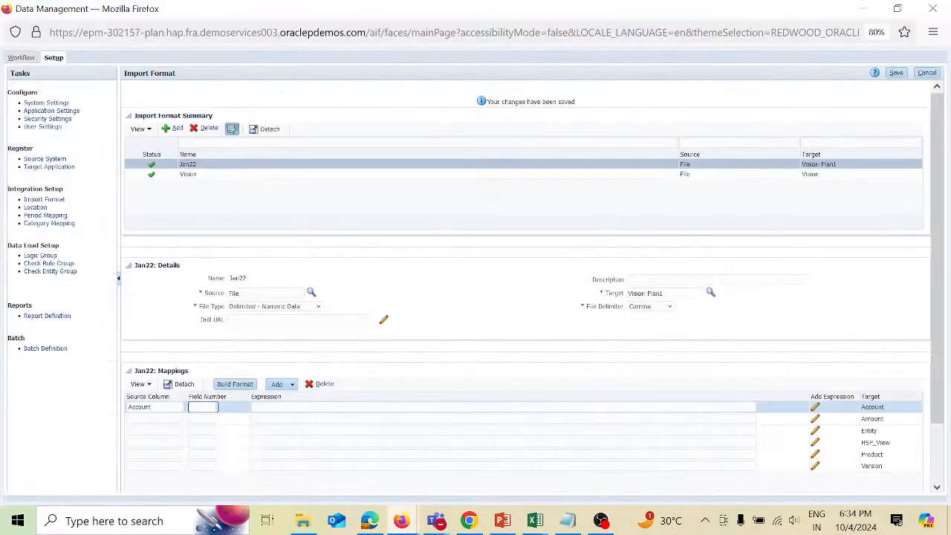
{"action": "type", "text": "2"}
{"action": "key", "text": "Tab"}
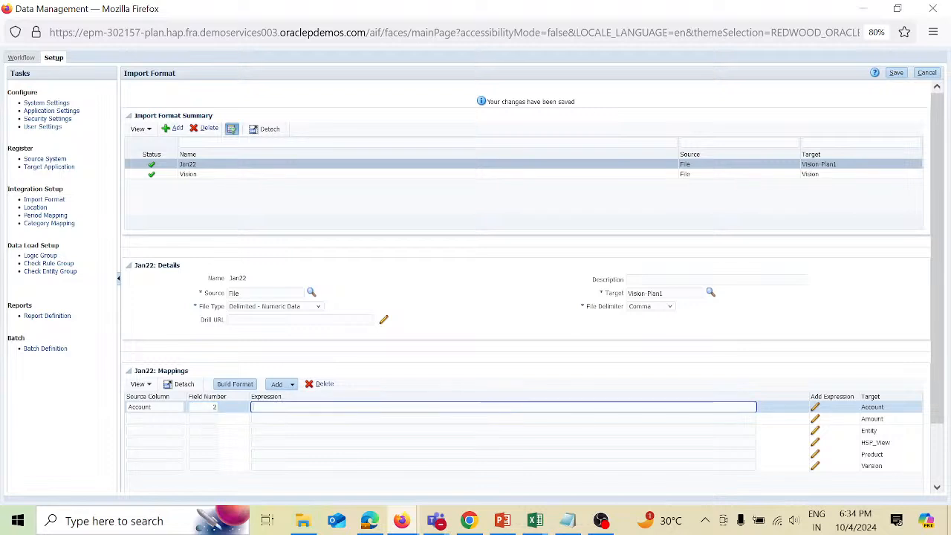
{"action": "left_click", "coordinate": [899, 75]}
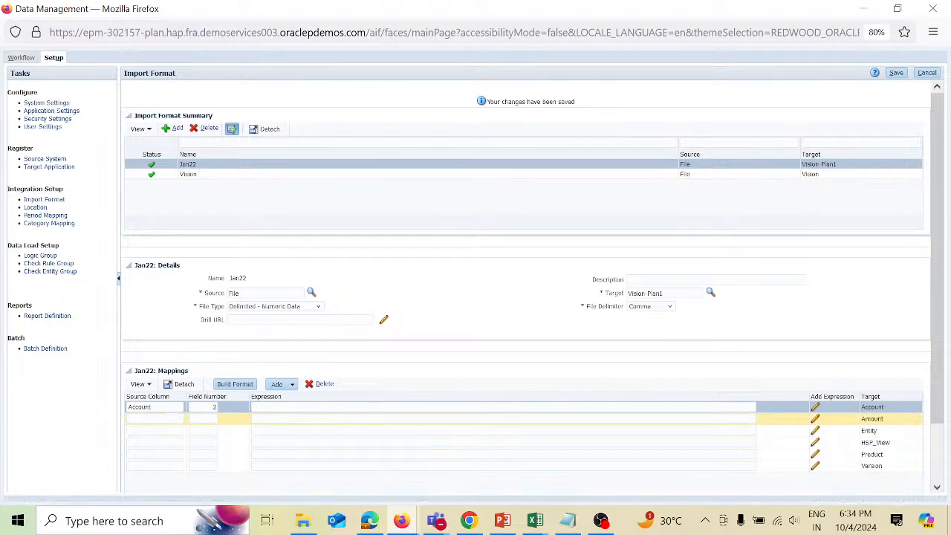
Step: Map the Amount target to source column Amount with field number 3, checking the amount column in the Jan data Excel workbook, and save
{"action": "left_click", "coordinate": [155, 419]}
{"action": "type", "text": "A"}
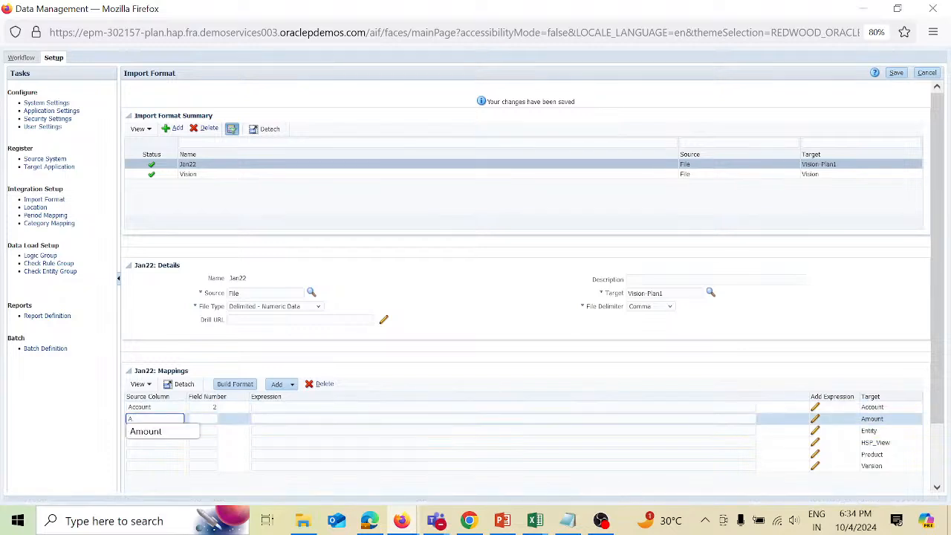
{"action": "type", "text": "mount"}
{"action": "key", "text": "Tab"}
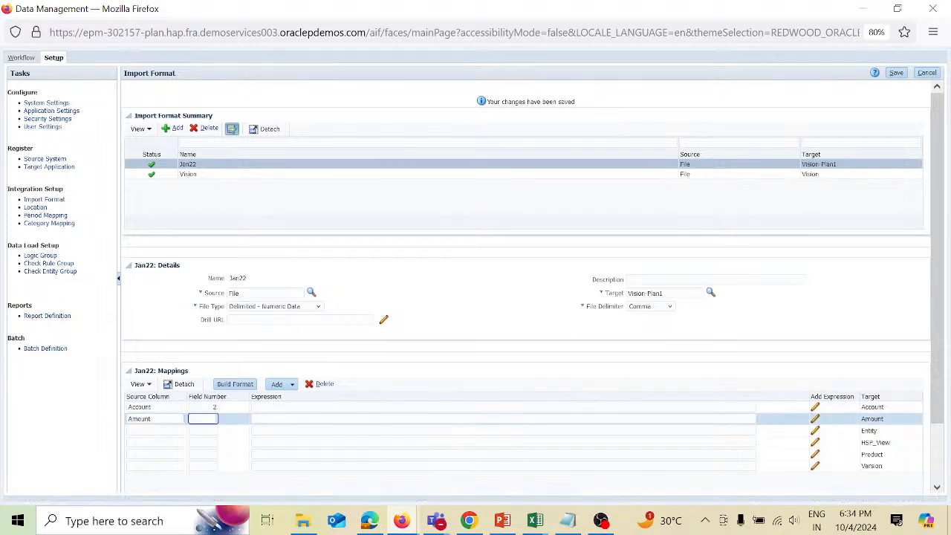
{"action": "key", "text": "alt+Tab"}
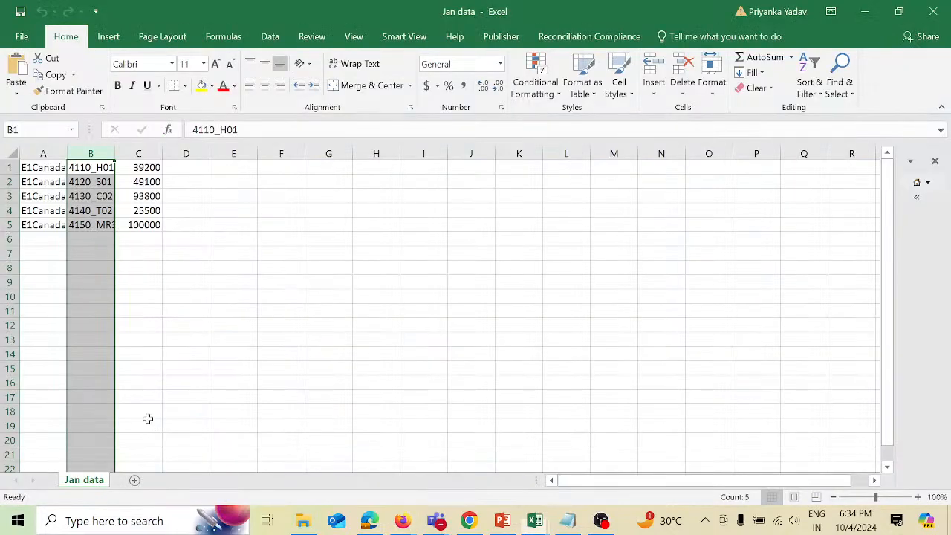
{"action": "left_click", "coordinate": [152, 153]}
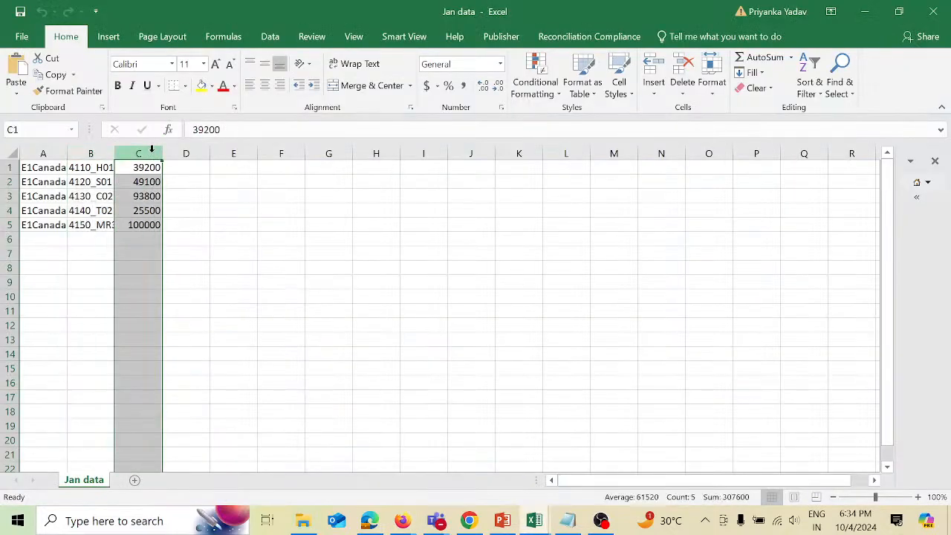
{"action": "key", "text": "alt+Tab"}
{"action": "type", "text": "3"}
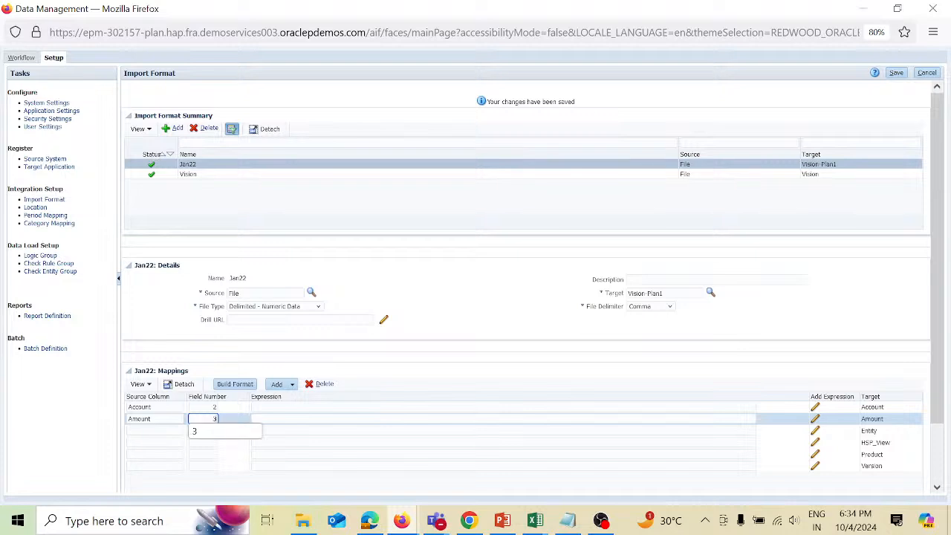
{"action": "key", "text": "Tab"}
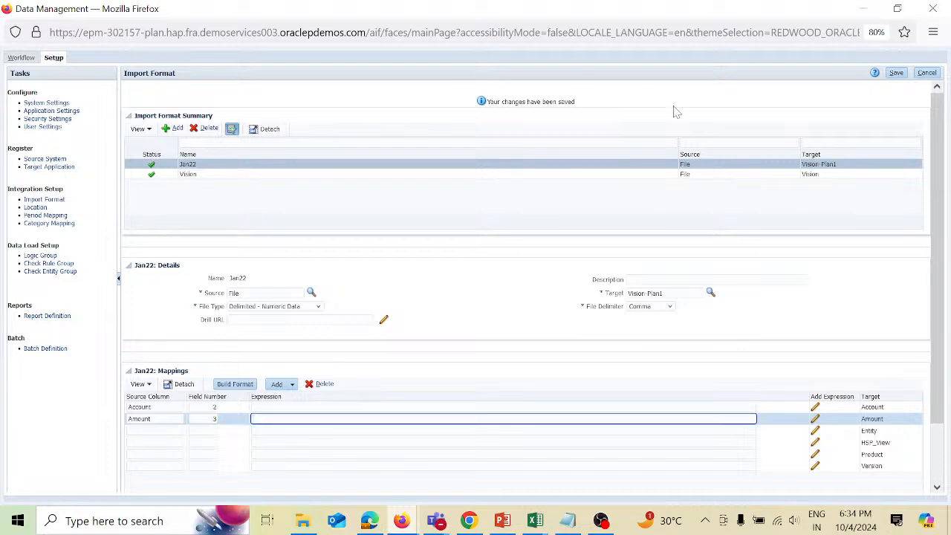
{"action": "left_click", "coordinate": [896, 73]}
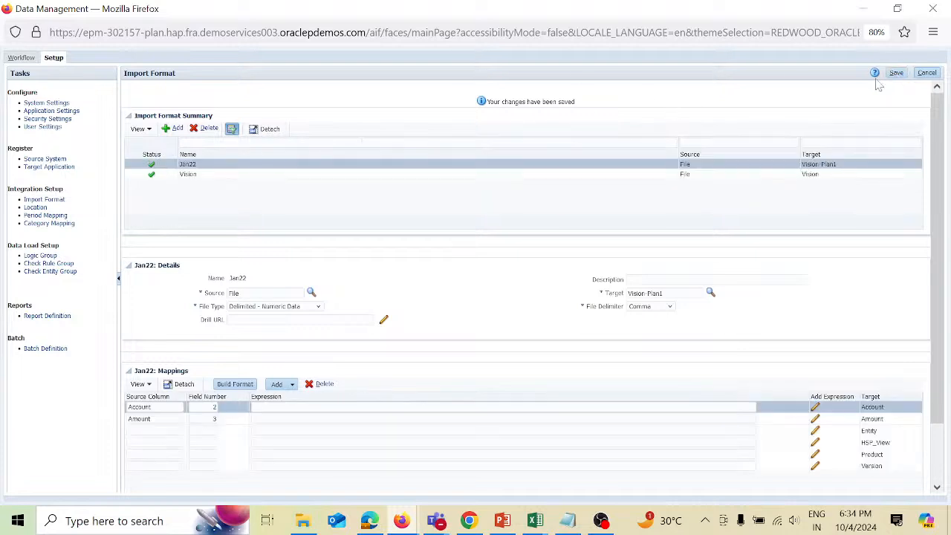
Step: Map the Entity target to source column Entity with field number 1, checking the entity column in the Jan data Excel workbook, and save
{"action": "left_click", "coordinate": [155, 430]}
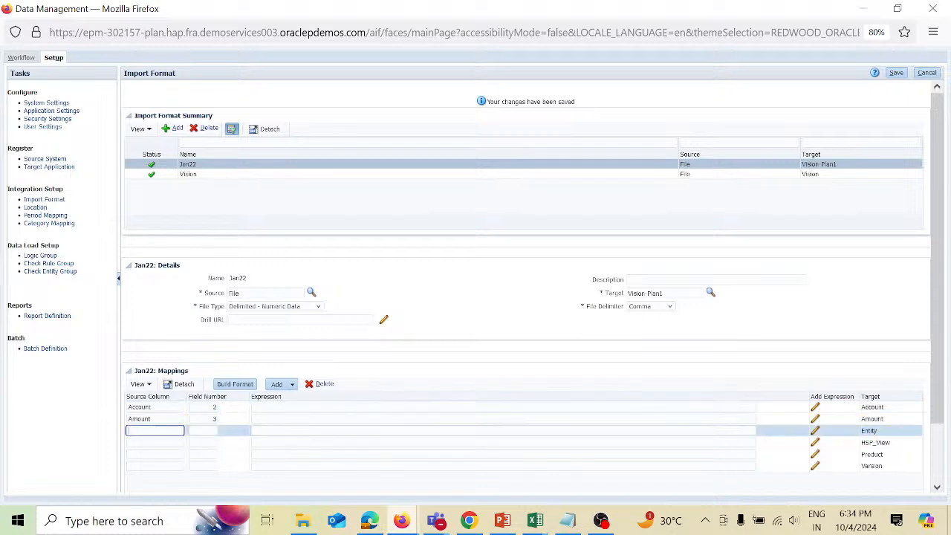
{"action": "type", "text": "Ent"}
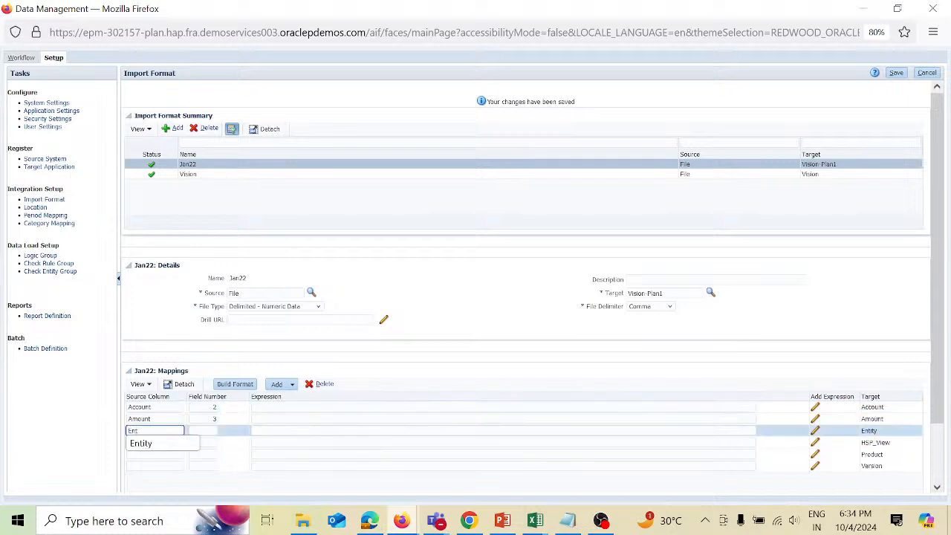
{"action": "type", "text": "ity"}
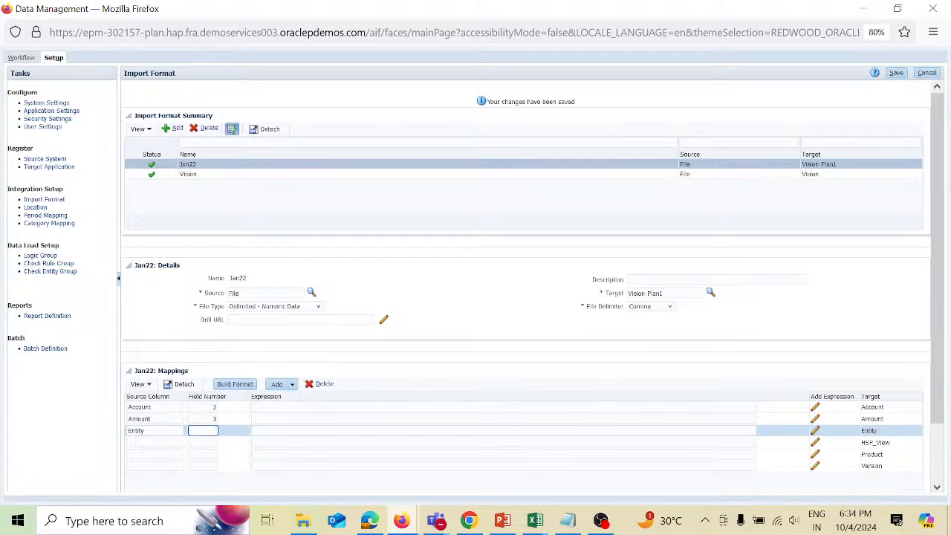
{"action": "key", "text": "alt+Tab"}
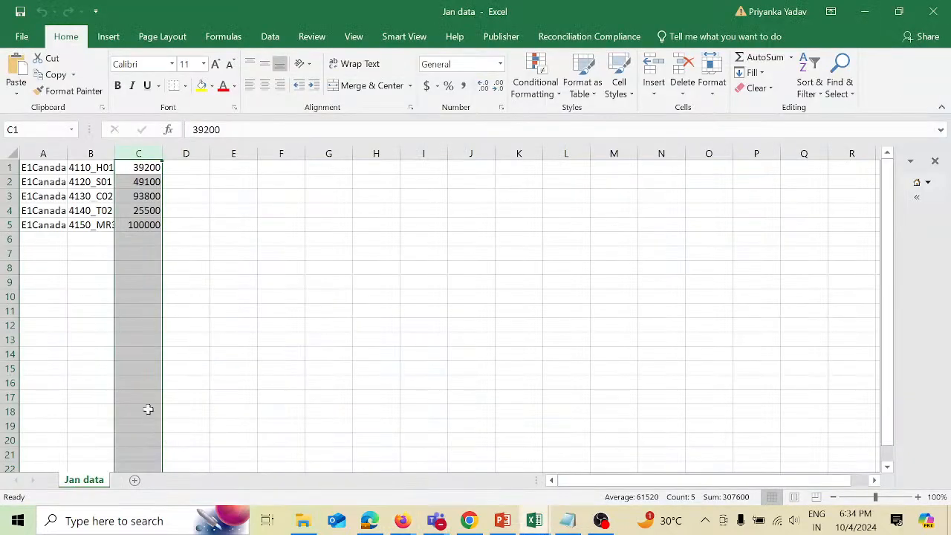
{"action": "left_click", "coordinate": [44, 153]}
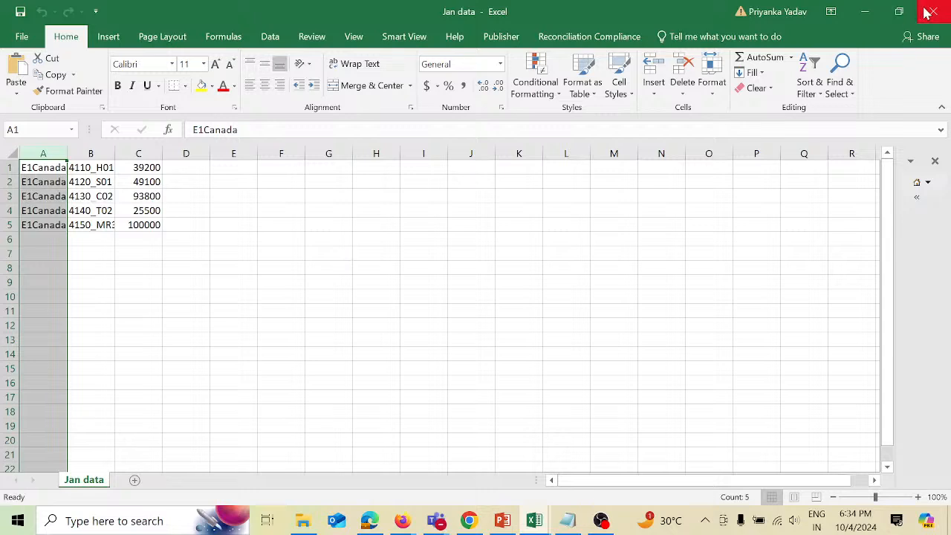
{"action": "key", "text": "alt+Tab"}
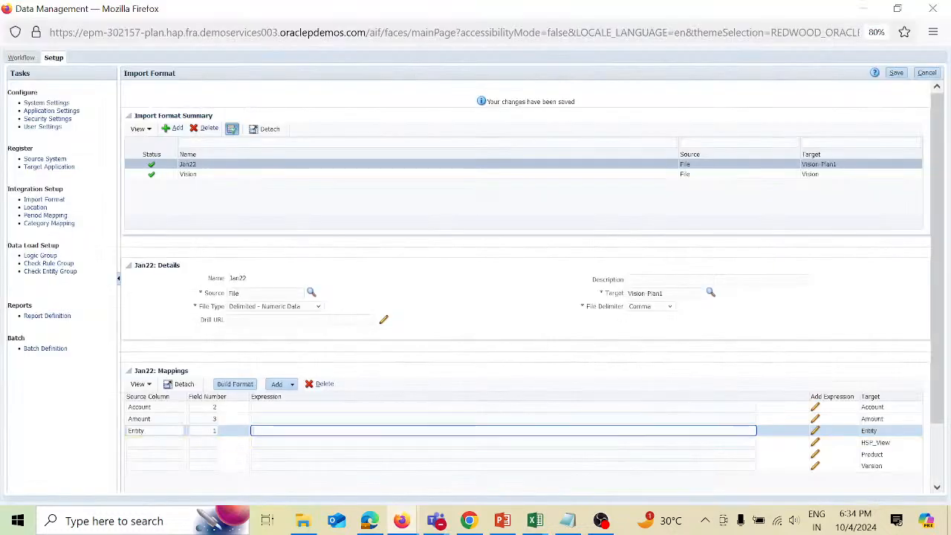
{"action": "left_click", "coordinate": [897, 74]}
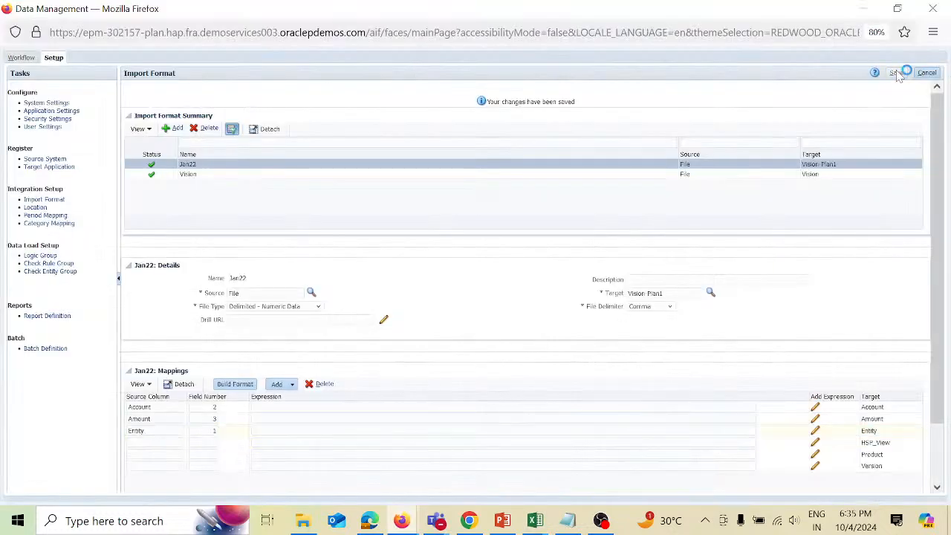
Step: Map the HSP_View target to source column HSP_View with field number 1 and expression BaseData, and save the mapping
{"action": "left_click", "coordinate": [155, 442]}
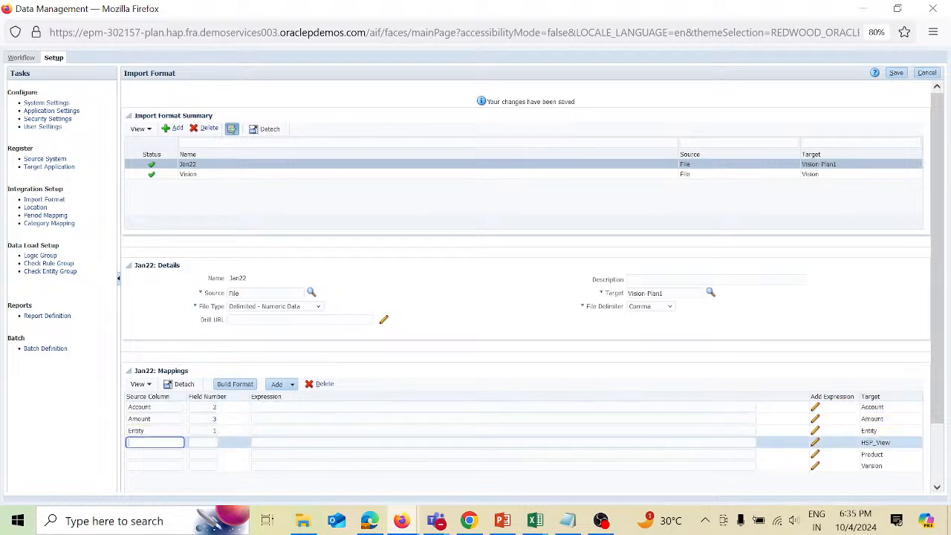
{"action": "type", "text": "H"}
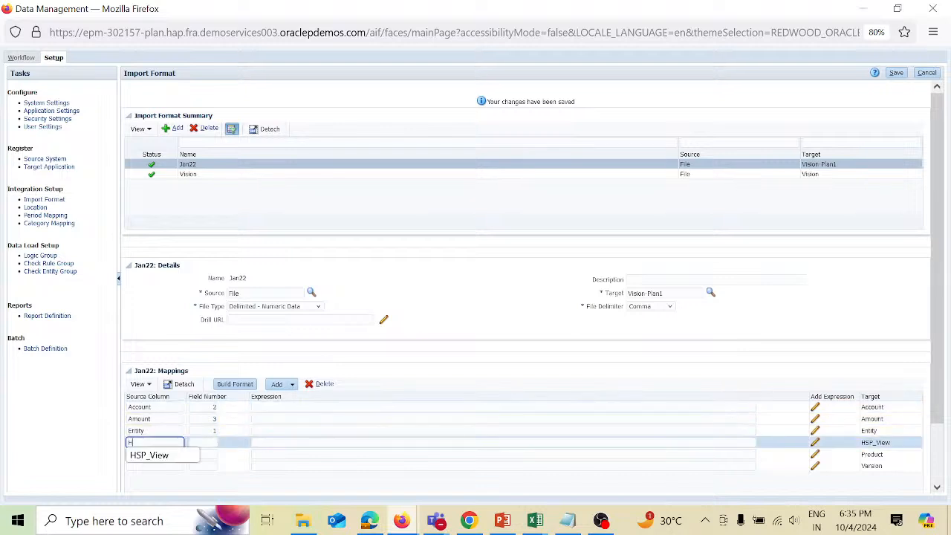
{"action": "type", "text": "SP_"}
{"action": "key", "text": "Down"}
{"action": "key", "text": "Return"}
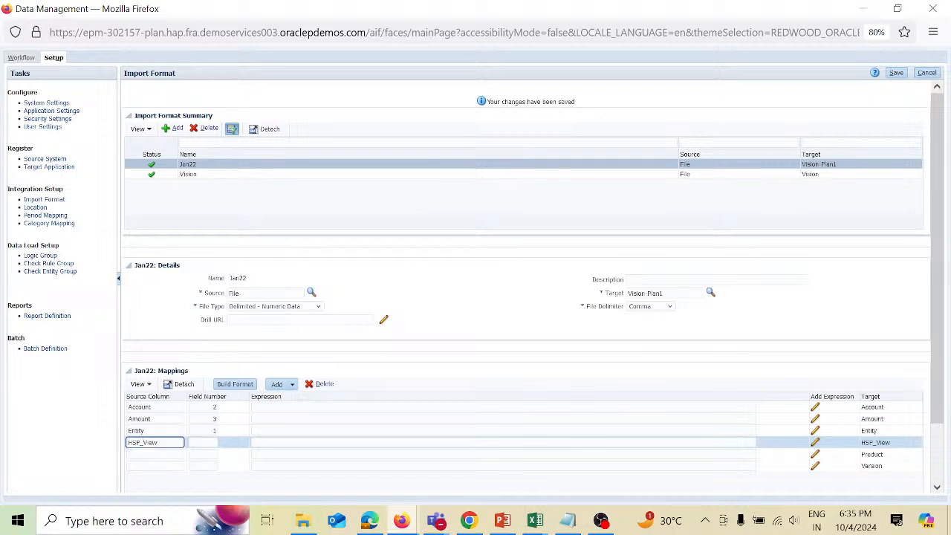
{"action": "key", "text": "Tab"}
{"action": "type", "text": "1"}
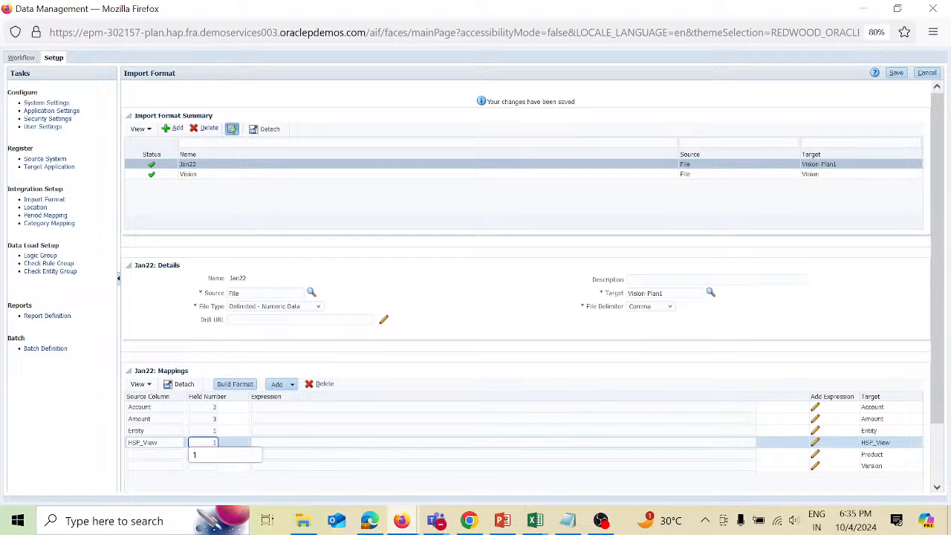
{"action": "key", "text": "Tab"}
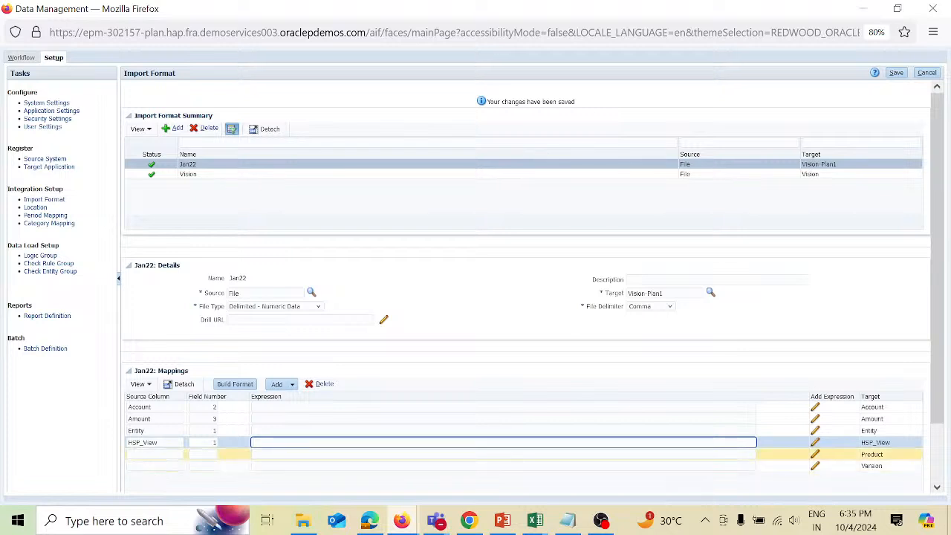
{"action": "type", "text": "Bas"}
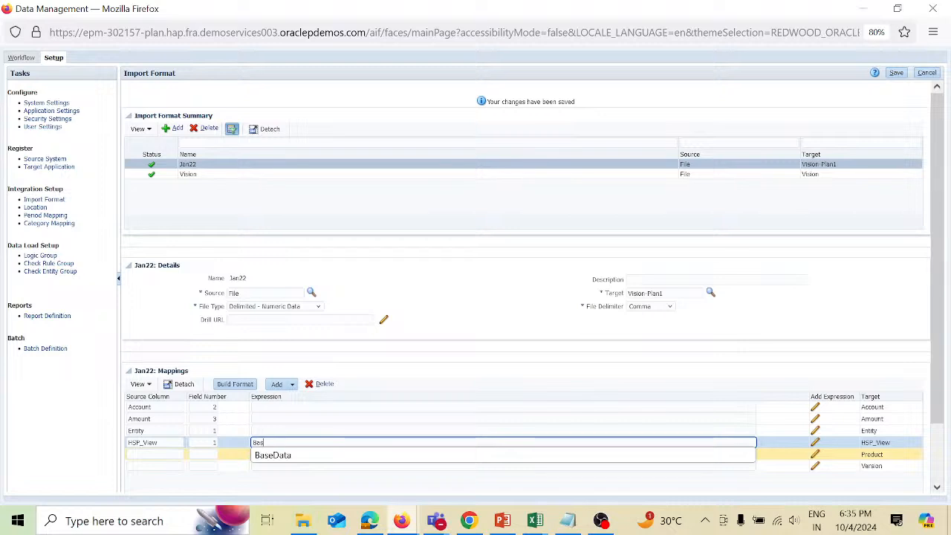
{"action": "type", "text": "eData"}
{"action": "left_click", "coordinate": [161, 455]}
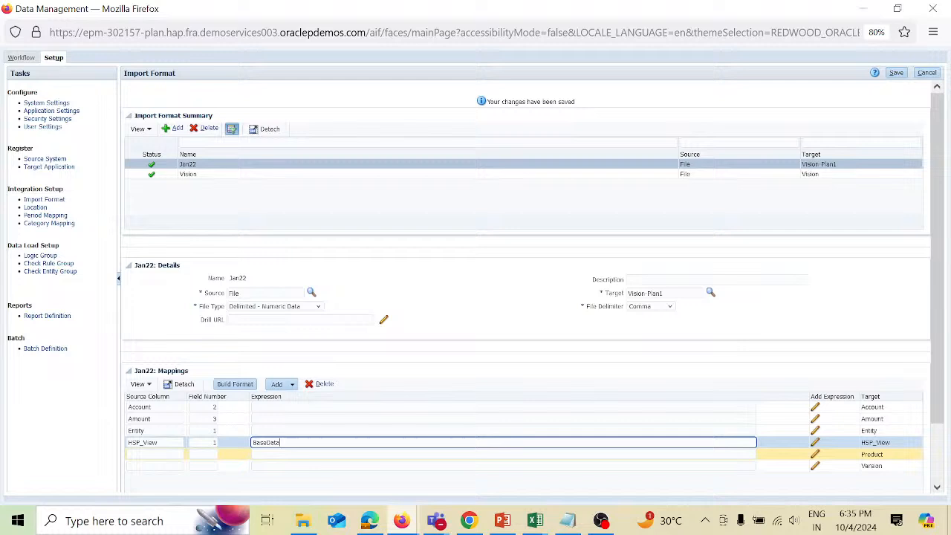
{"action": "left_click", "coordinate": [897, 72]}
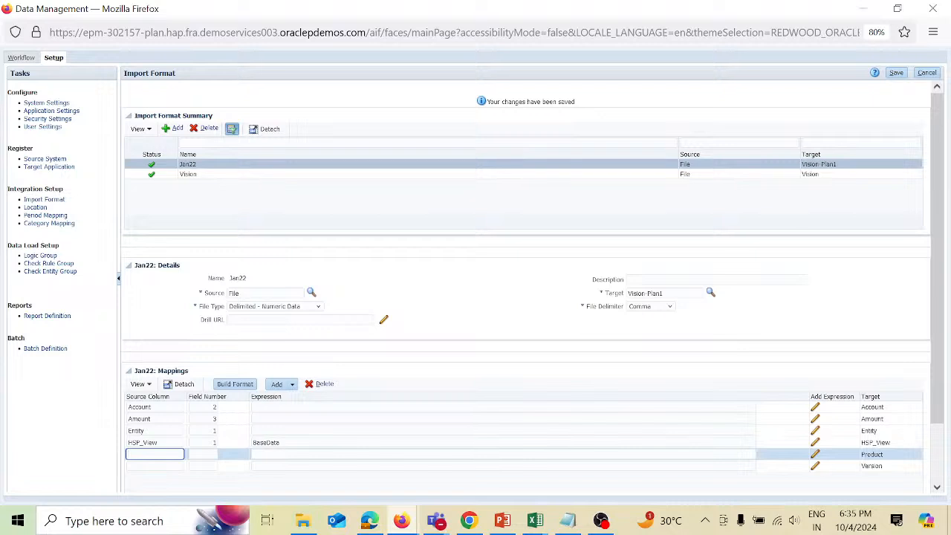
Step: Map the Product target to source column Product with field number 1 and expression P_00
{"action": "type", "text": "P"}
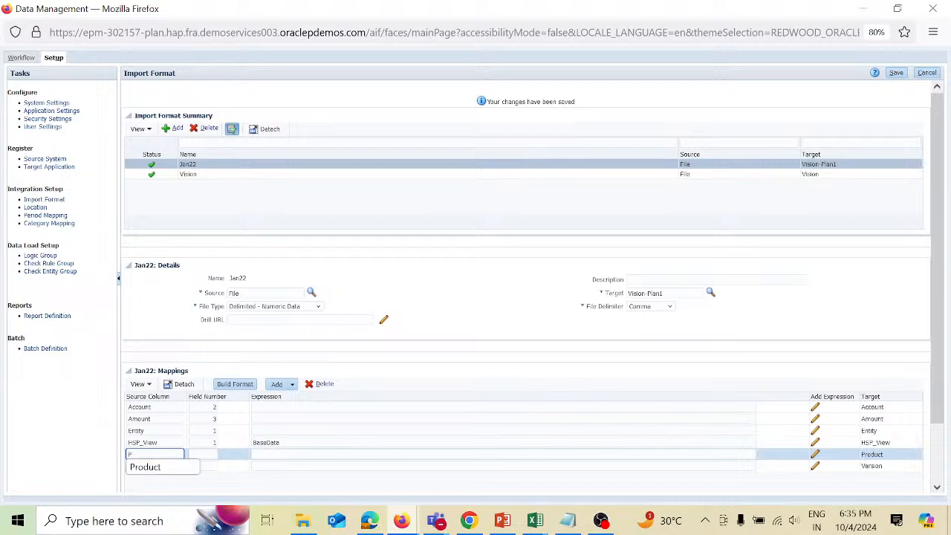
{"action": "key", "text": "Down"}
{"action": "key", "text": "Return"}
{"action": "key", "text": "Tab"}
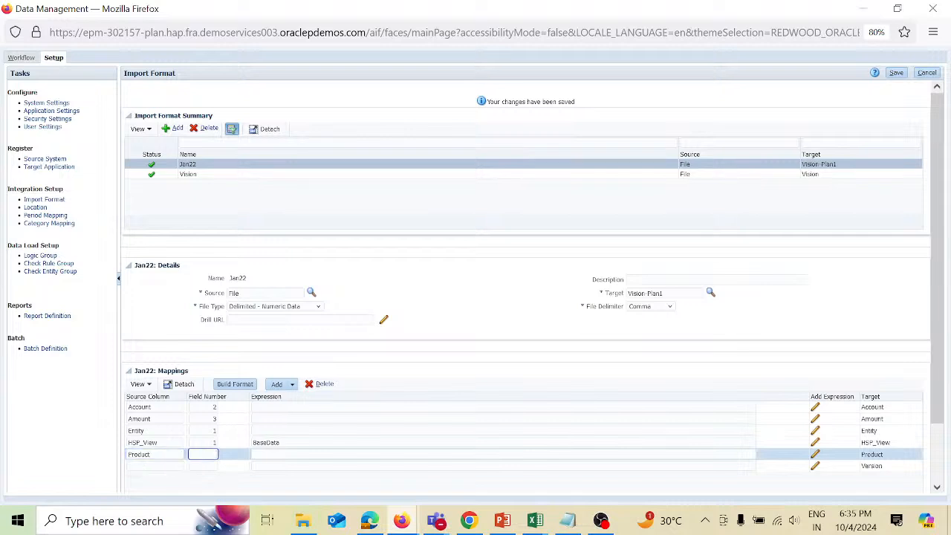
{"action": "type", "text": "1"}
{"action": "key", "text": "Tab"}
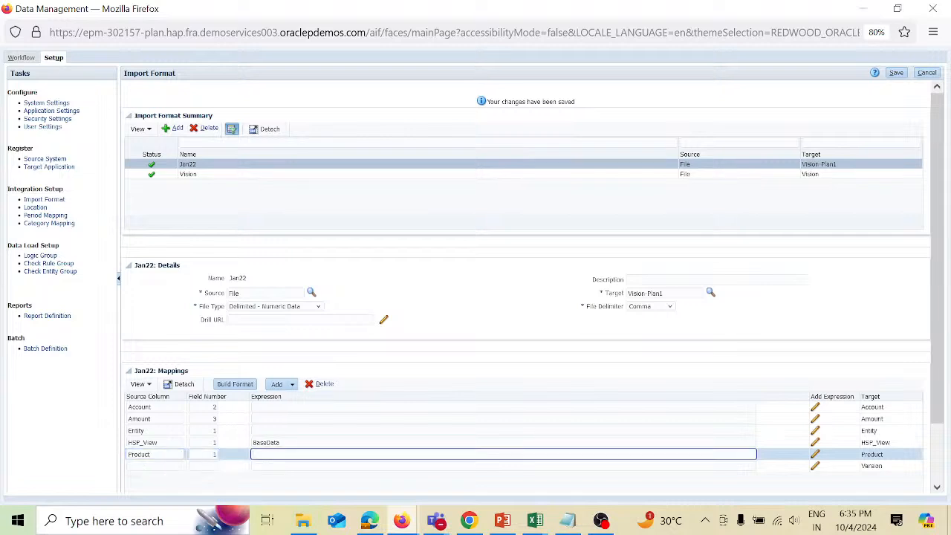
{"action": "type", "text": "P"}
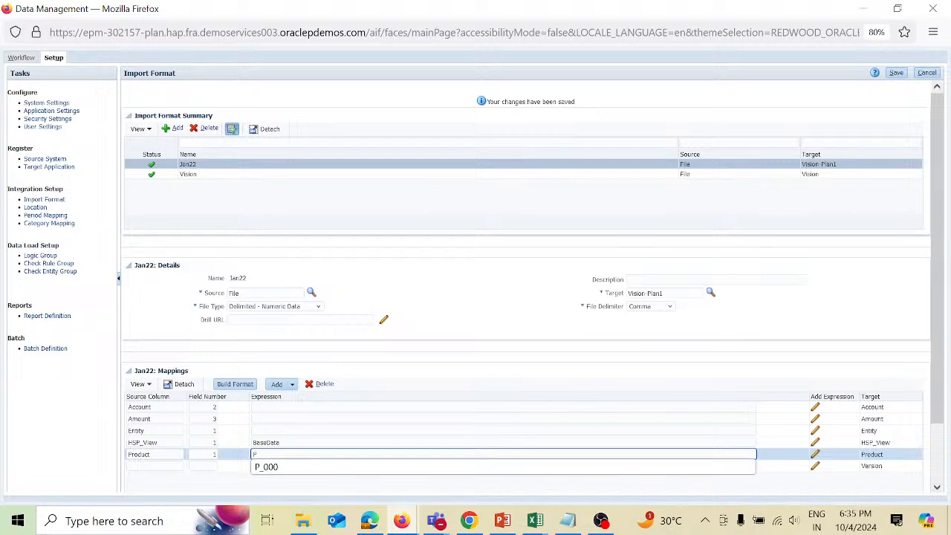
{"action": "type", "text": "_00"}
{"action": "left_click", "coordinate": [203, 467]}
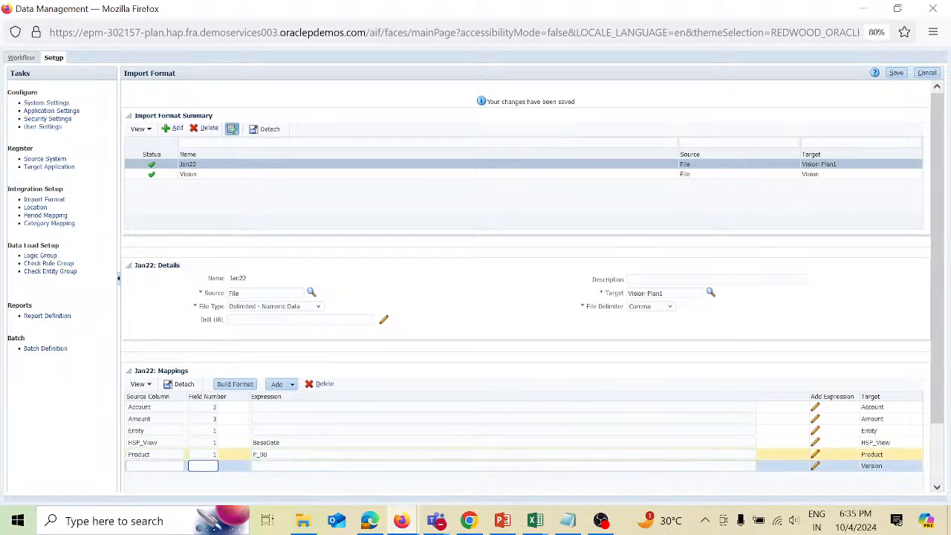
Step: Correct the Product mapping's expression to P_000 and save the import format
{"action": "left_click", "coordinate": [273, 454]}
{"action": "type", "text": "0"}
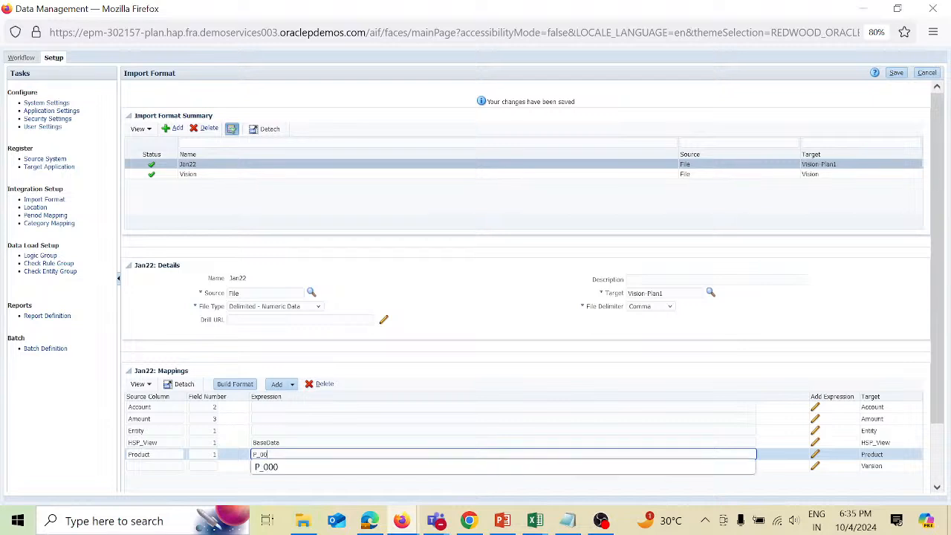
{"action": "left_click", "coordinate": [267, 468]}
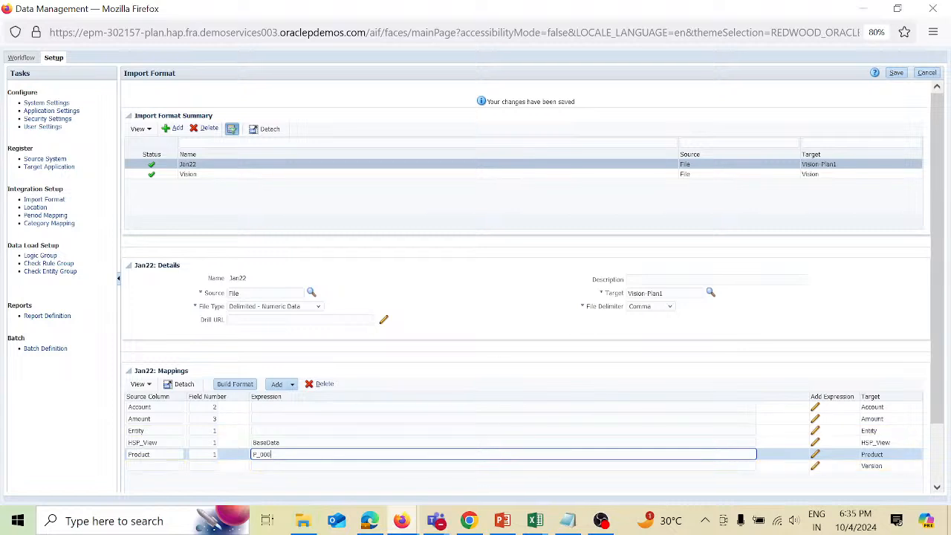
{"action": "left_click", "coordinate": [905, 76]}
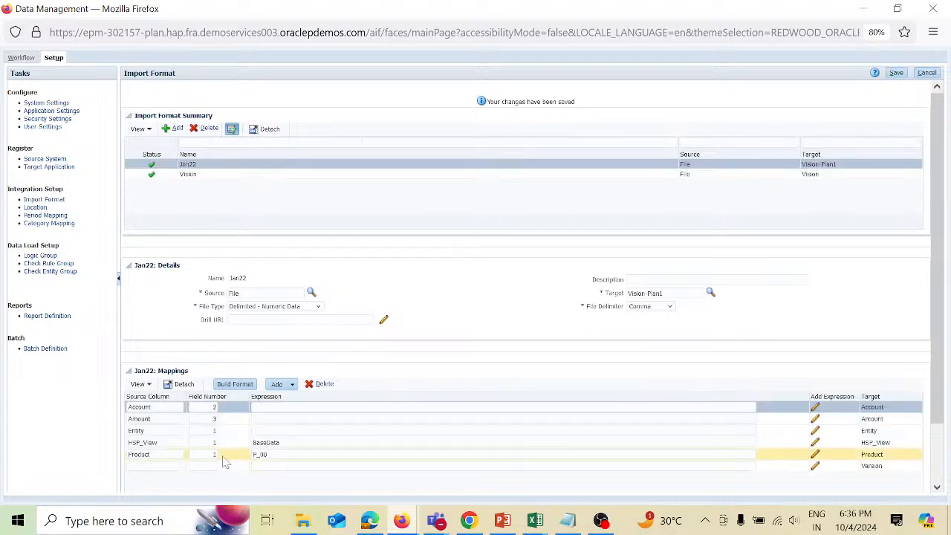
{"action": "left_click", "coordinate": [275, 455]}
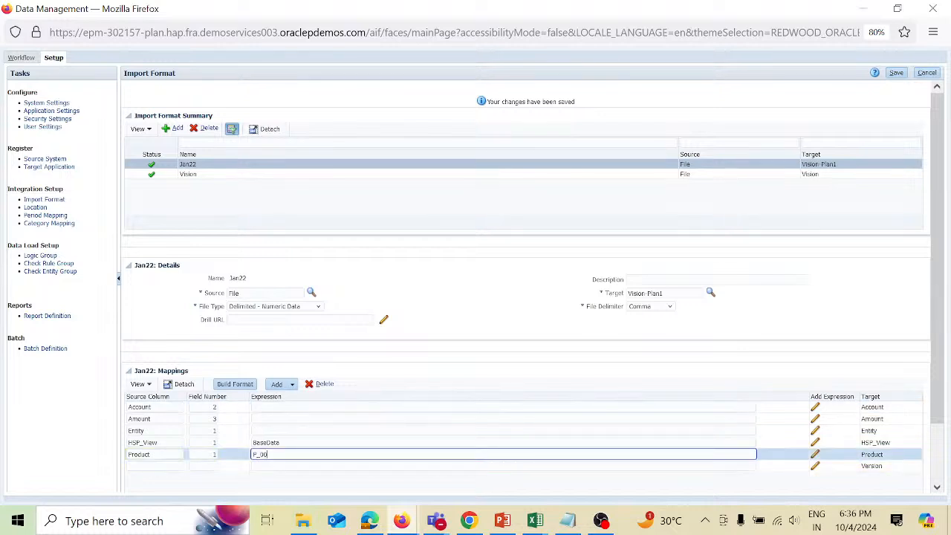
{"action": "key", "text": "BackSpace"}
{"action": "key", "text": "BackSpace"}
{"action": "key", "text": "BackSpace"}
{"action": "key", "text": "BackSpace"}
{"action": "type", "text": "P_000"}
{"action": "left_click", "coordinate": [897, 74]}
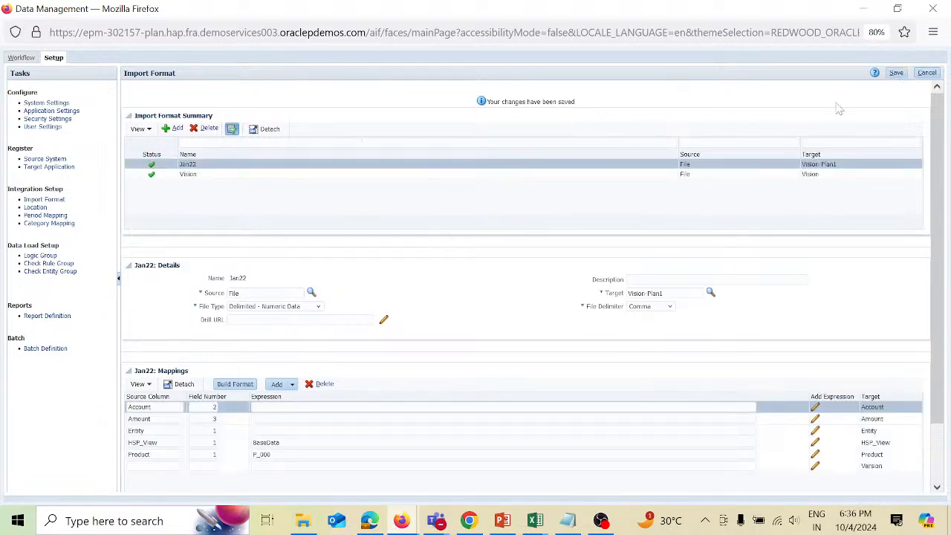
Step: Map the Version target to source column Version with field number 1 and expression Working, and save the mapping
{"action": "left_click", "coordinate": [155, 466]}
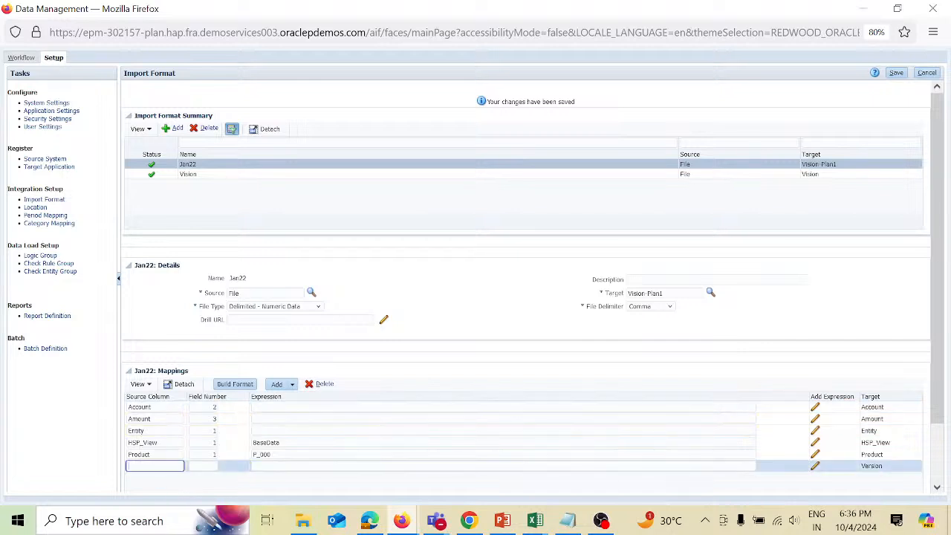
{"action": "type", "text": "Version"}
{"action": "key", "text": "Tab"}
{"action": "type", "text": "1"}
{"action": "key", "text": "Tab"}
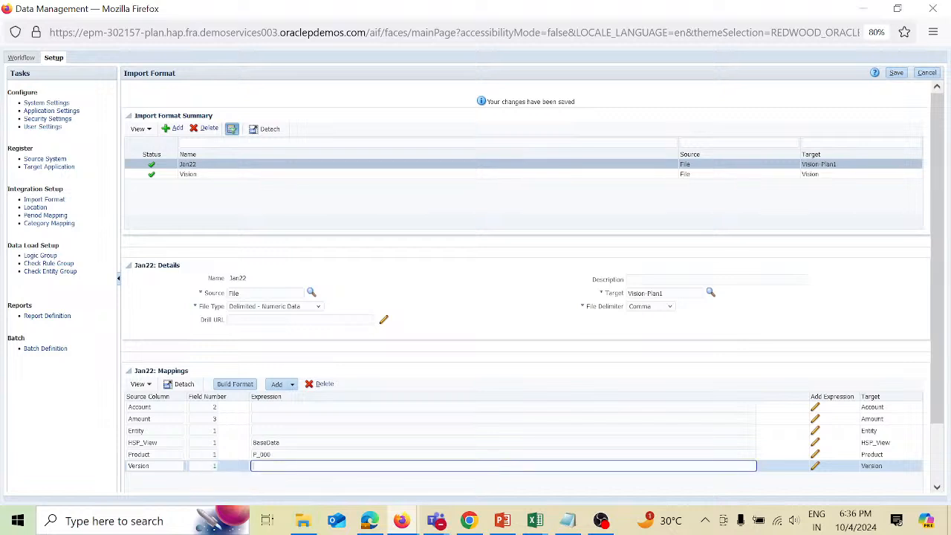
{"action": "type", "text": "Wp"}
{"action": "key", "text": "BackSpace"}
{"action": "type", "text": "orking"}
{"action": "left_click", "coordinate": [896, 74]}
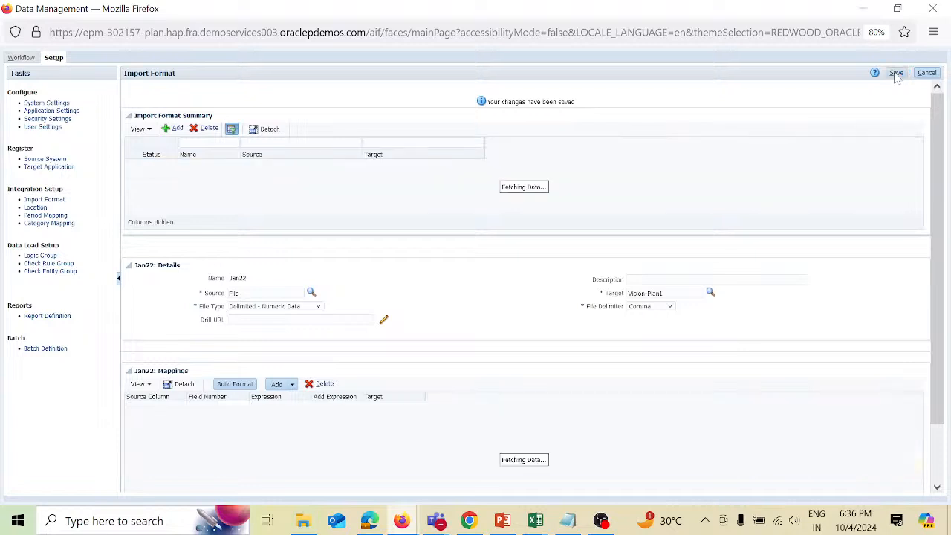
Step: Switch to the EPM Cloud Planning browser window, open the Dimensions editor and view the members of the HSP_View dimension
{"action": "mouse_move", "coordinate": [401, 521]}
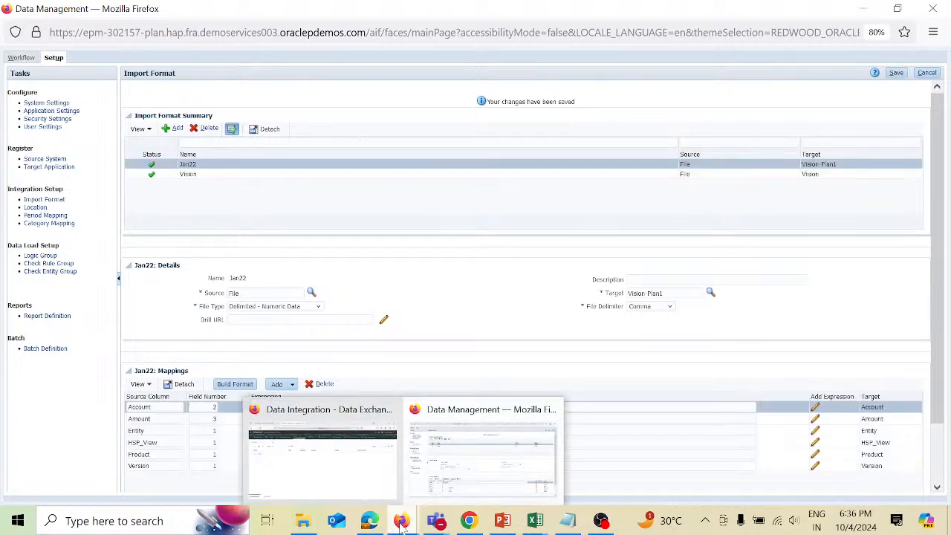
{"action": "left_click", "coordinate": [341, 451]}
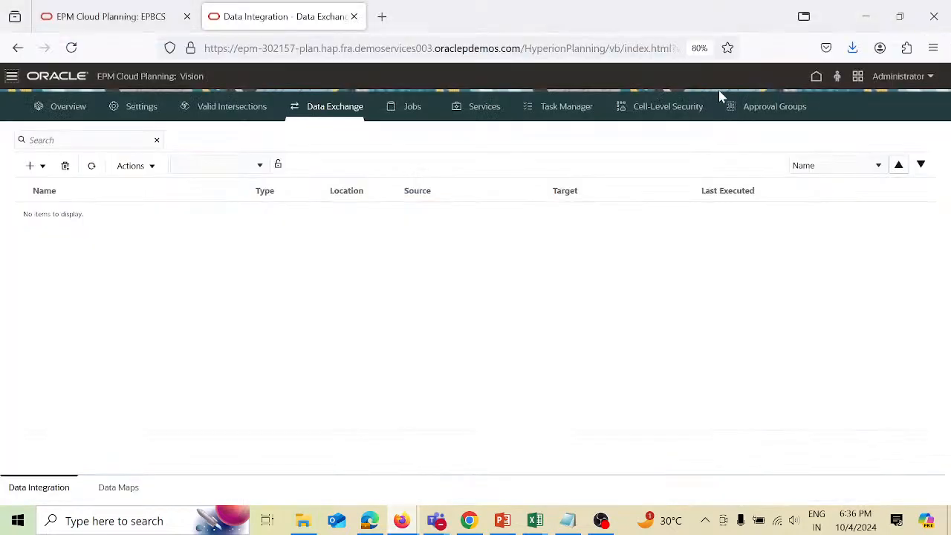
{"action": "left_click", "coordinate": [12, 77]}
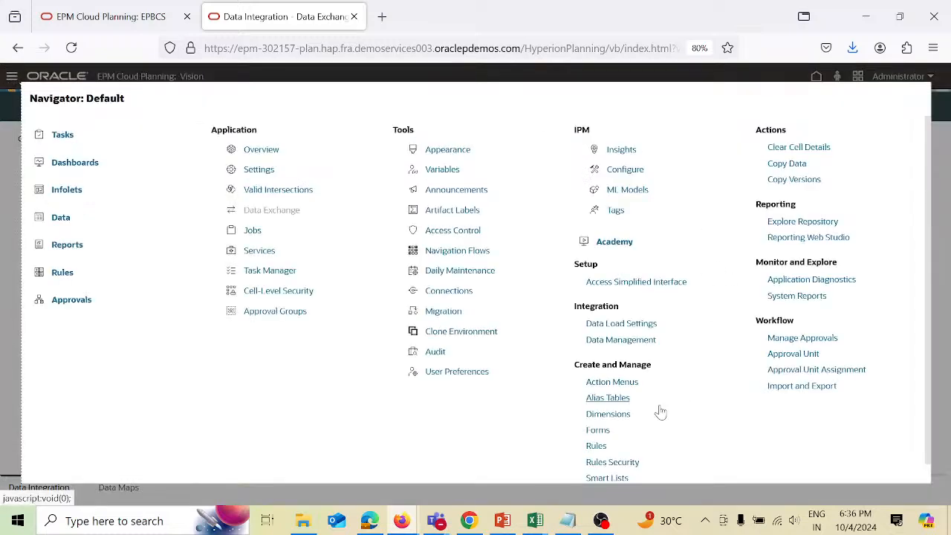
{"action": "left_click", "coordinate": [621, 416]}
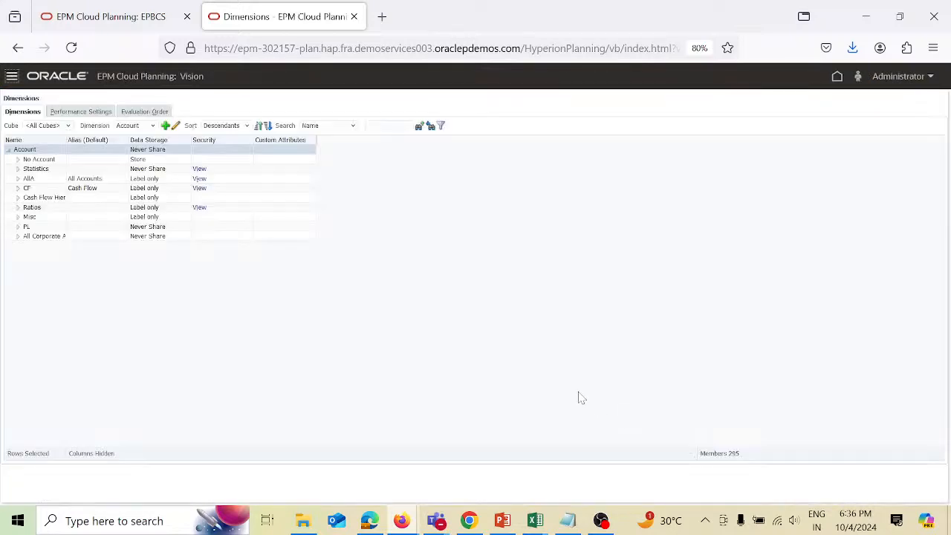
{"action": "left_click", "coordinate": [153, 127]}
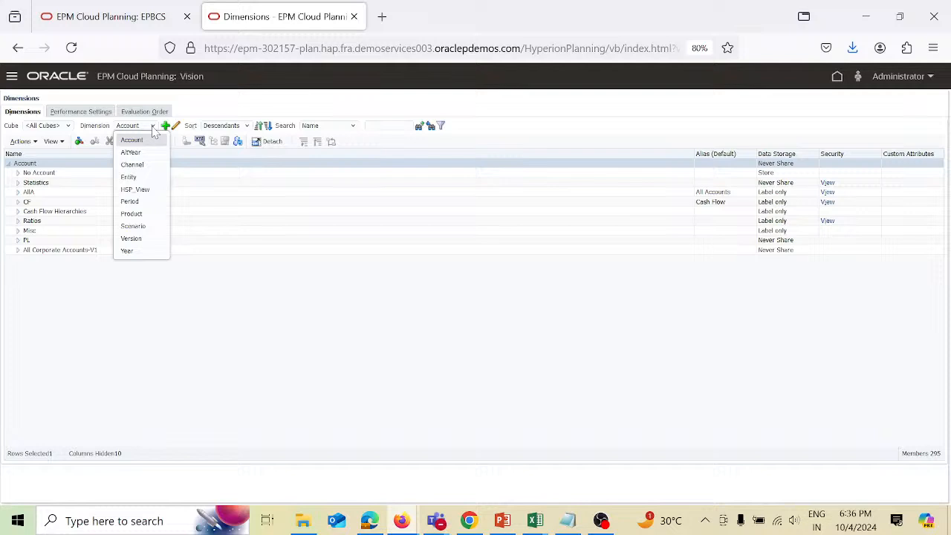
{"action": "left_click", "coordinate": [152, 191]}
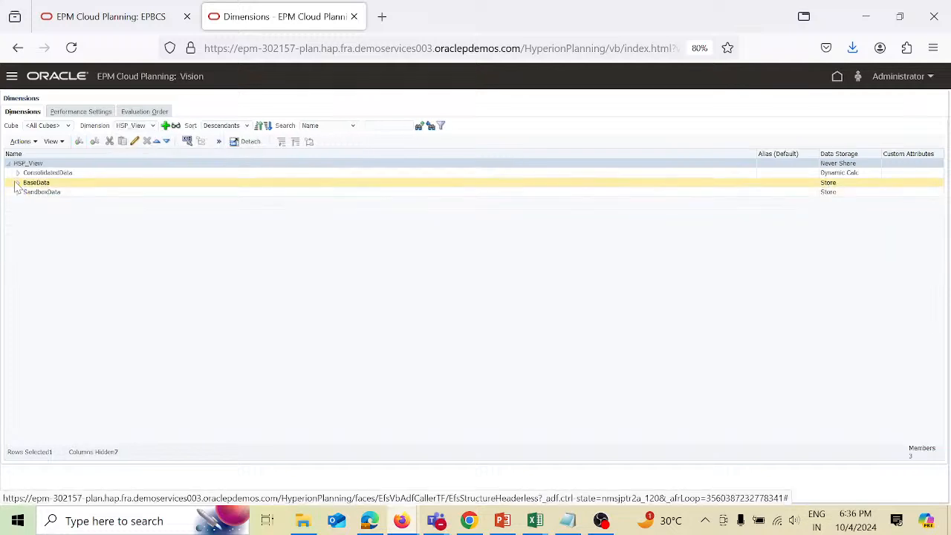
Step: Check the Product dimension's members under the first parent, and the members of the Version dimension
{"action": "left_click", "coordinate": [153, 127]}
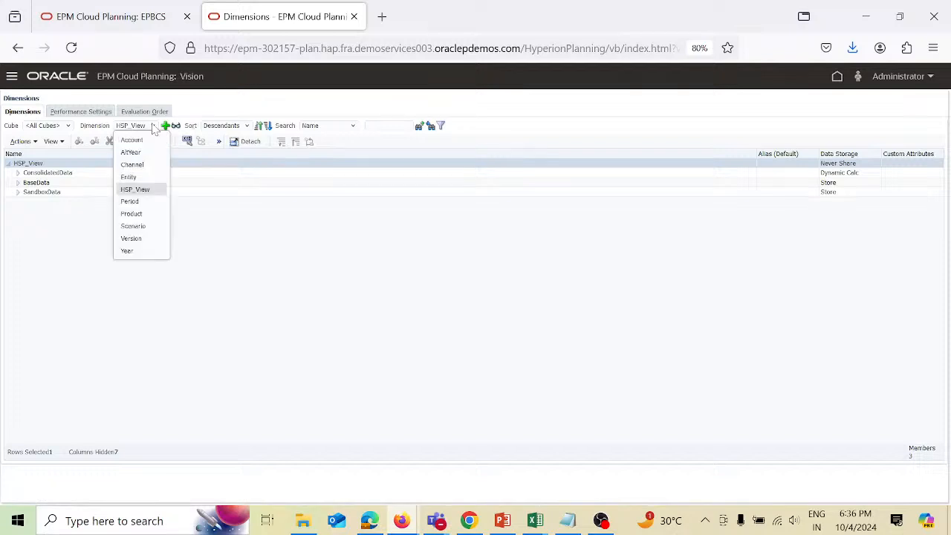
{"action": "left_click", "coordinate": [148, 214]}
{"action": "left_click", "coordinate": [19, 175]}
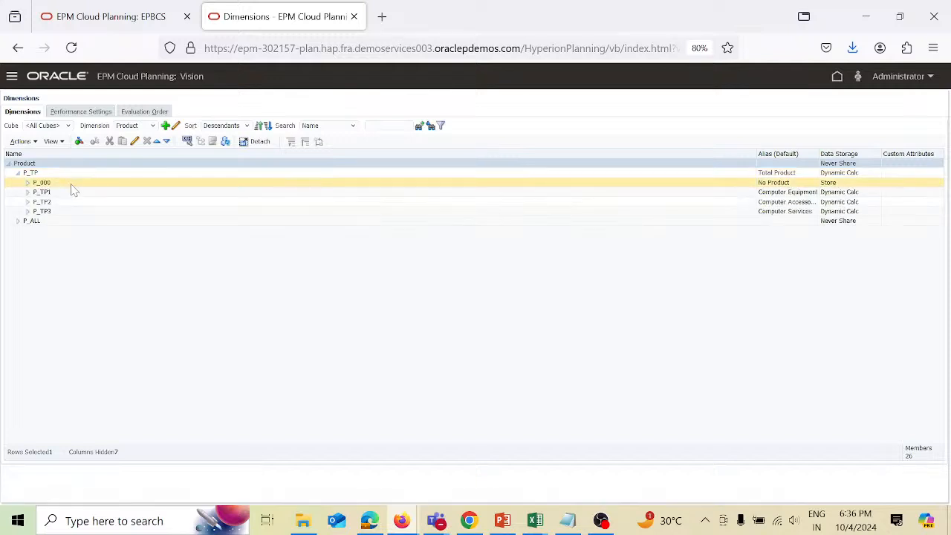
{"action": "left_click", "coordinate": [153, 126]}
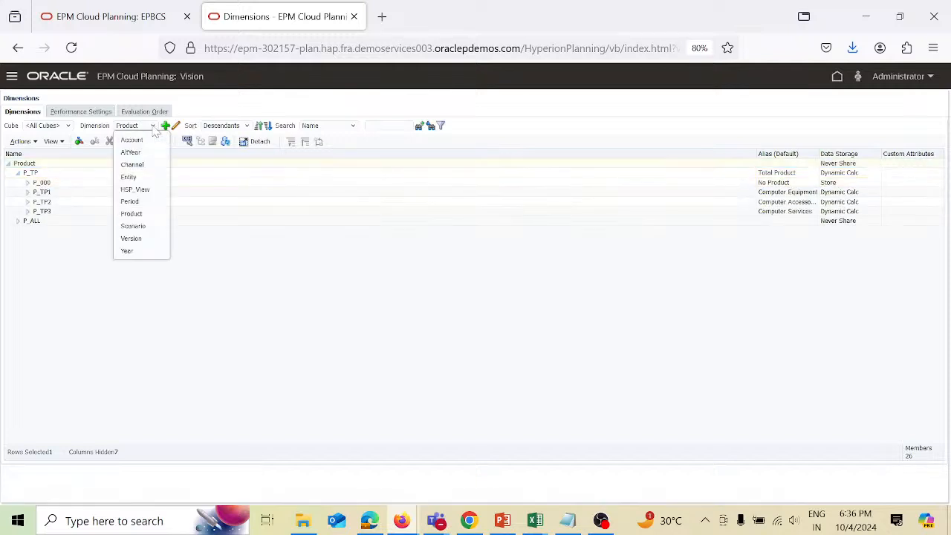
{"action": "left_click", "coordinate": [139, 238]}
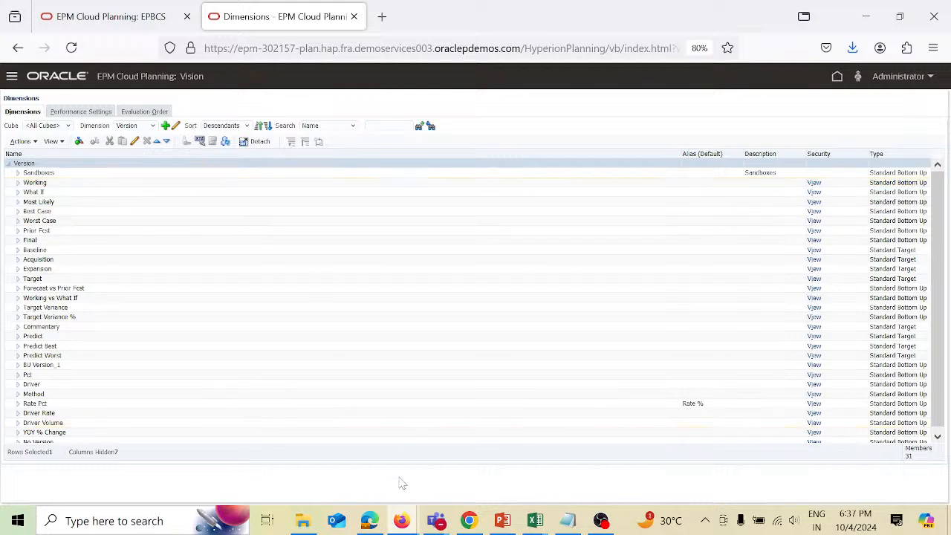
Step: Switch back to the Data Management window and save the Jan22 import format
{"action": "mouse_move", "coordinate": [405, 523]}
{"action": "left_click", "coordinate": [483, 453]}
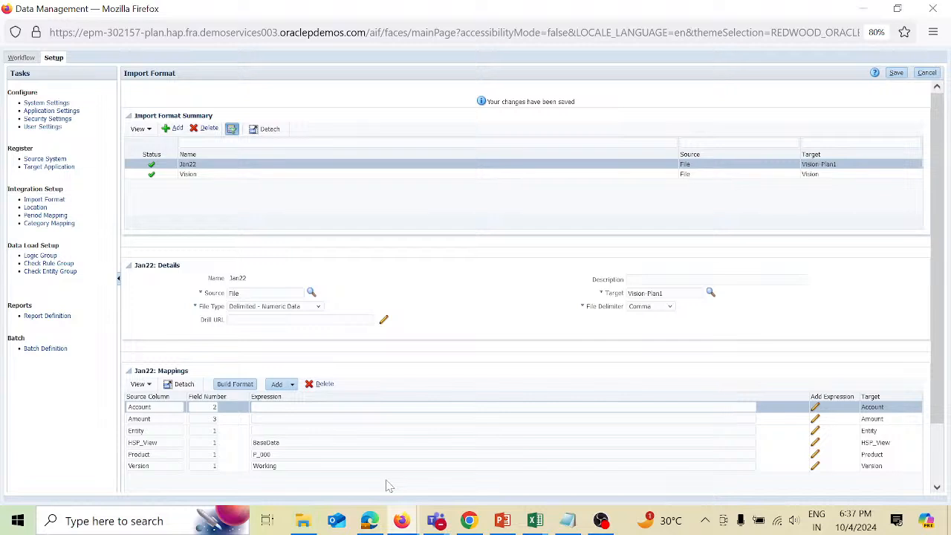
{"action": "left_click", "coordinate": [901, 74]}
Step: Add a location named Jan22 for the target application Vision-Plan1
{"action": "left_click", "coordinate": [35, 208]}
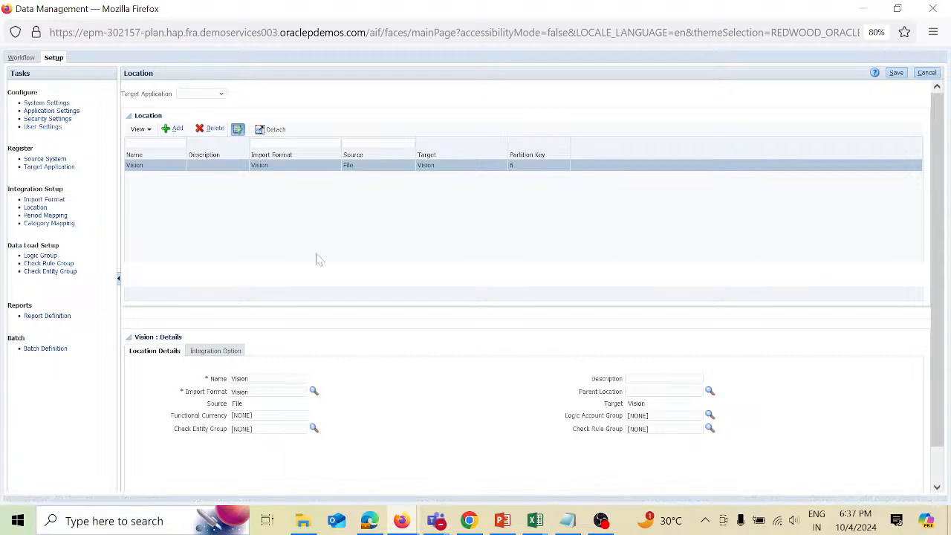
{"action": "left_click", "coordinate": [220, 94]}
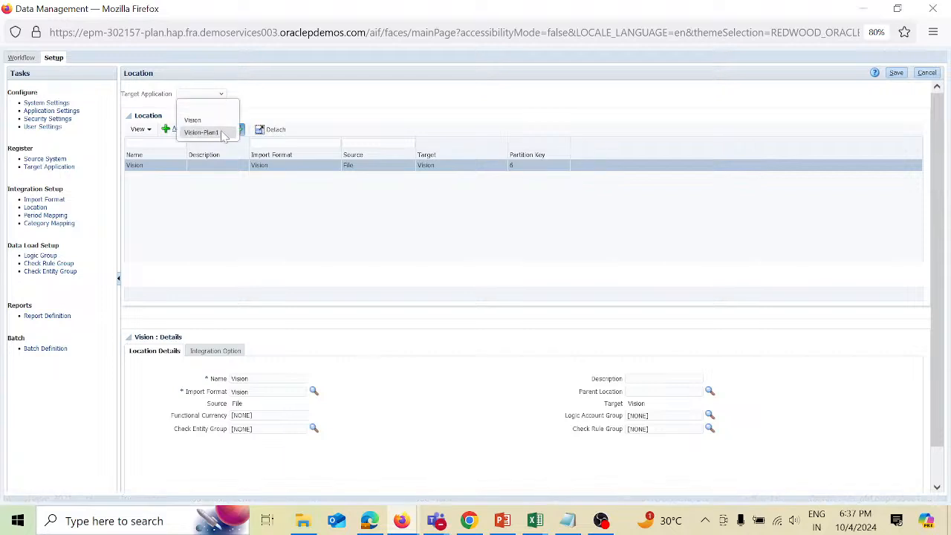
{"action": "left_click", "coordinate": [222, 133]}
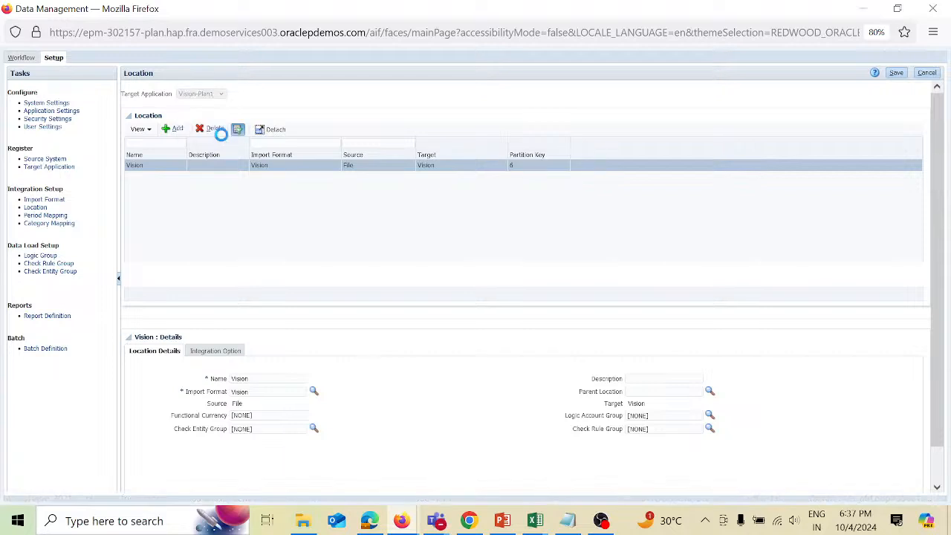
{"action": "left_click", "coordinate": [176, 129]}
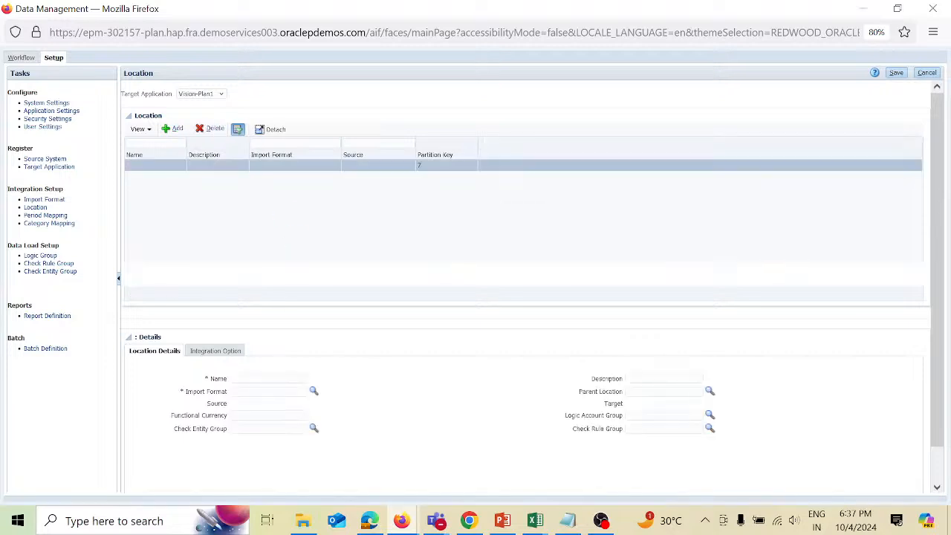
{"action": "left_click", "coordinate": [268, 379]}
{"action": "type", "text": "Jan22"}
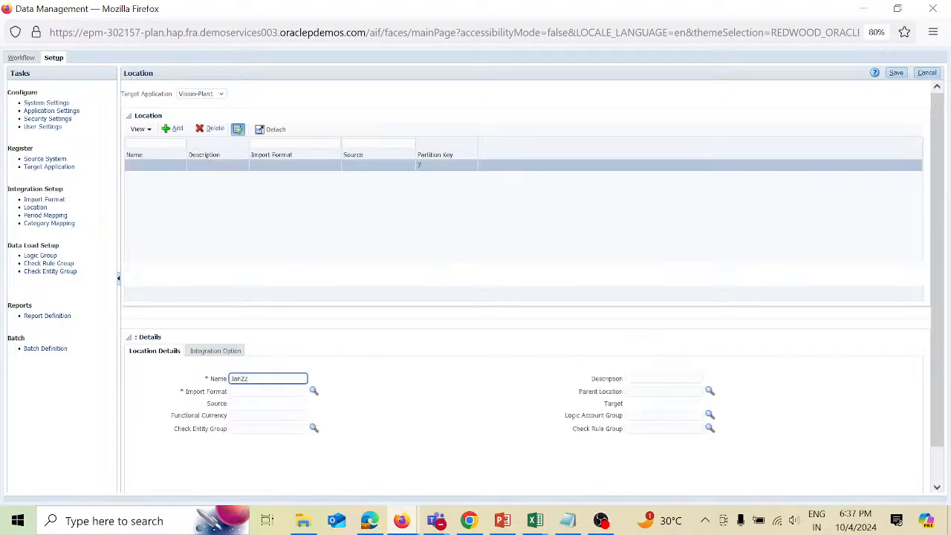
Step: Assign the import format Jan22 to the new location and save it
{"action": "left_click", "coordinate": [314, 392]}
{"action": "left_click", "coordinate": [313, 393]}
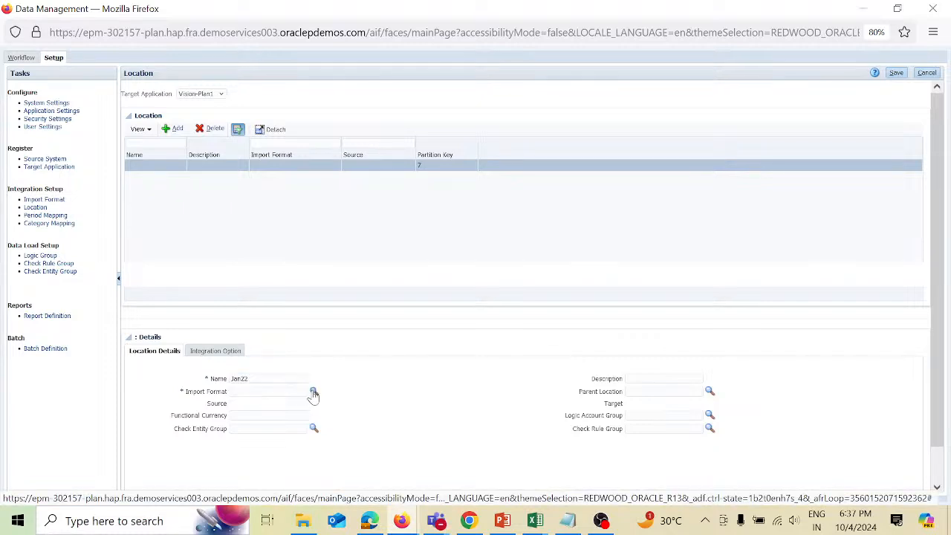
{"action": "left_click", "coordinate": [446, 225]}
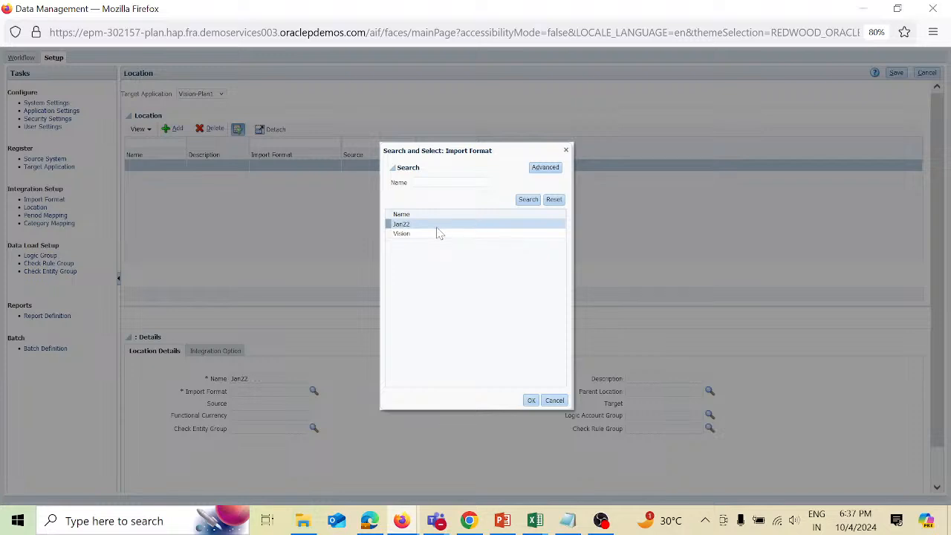
{"action": "left_click", "coordinate": [531, 401]}
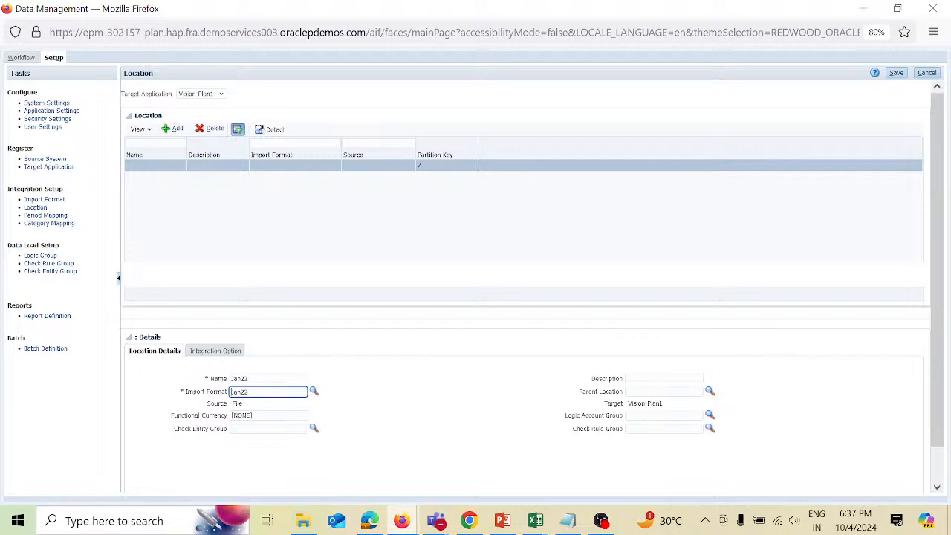
{"action": "left_click", "coordinate": [900, 74]}
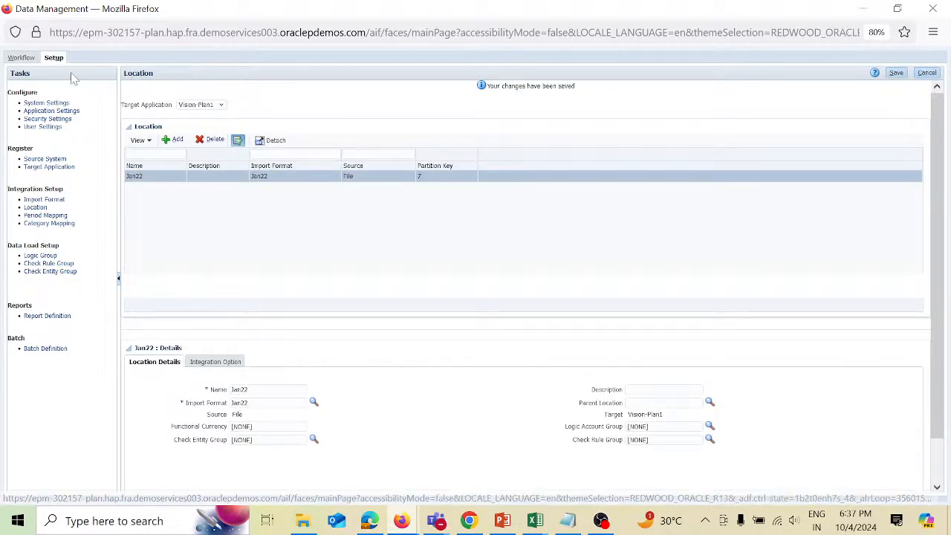
Step: Open Data Load Mapping and set the point of view's category to Plan for location Jan22
{"action": "left_click", "coordinate": [27, 60]}
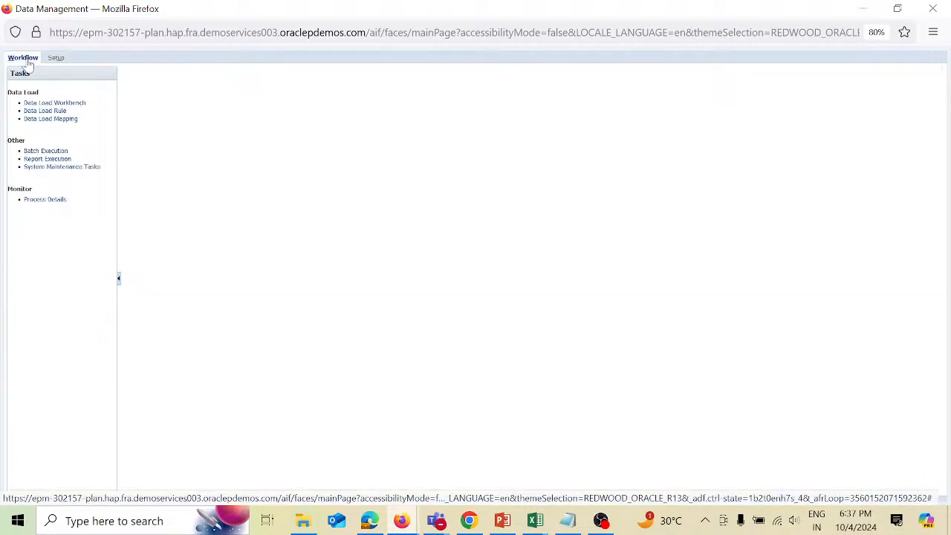
{"action": "left_click", "coordinate": [66, 119]}
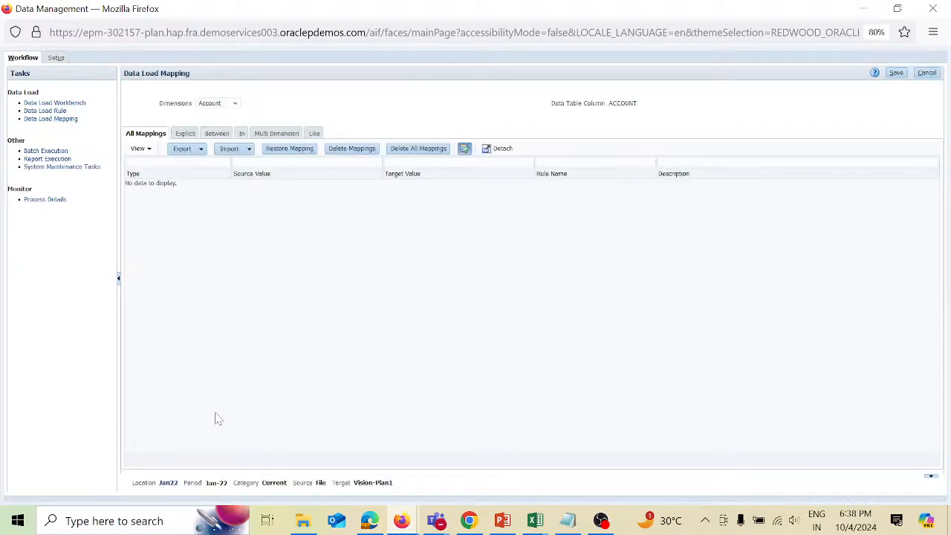
{"action": "left_click", "coordinate": [164, 491]}
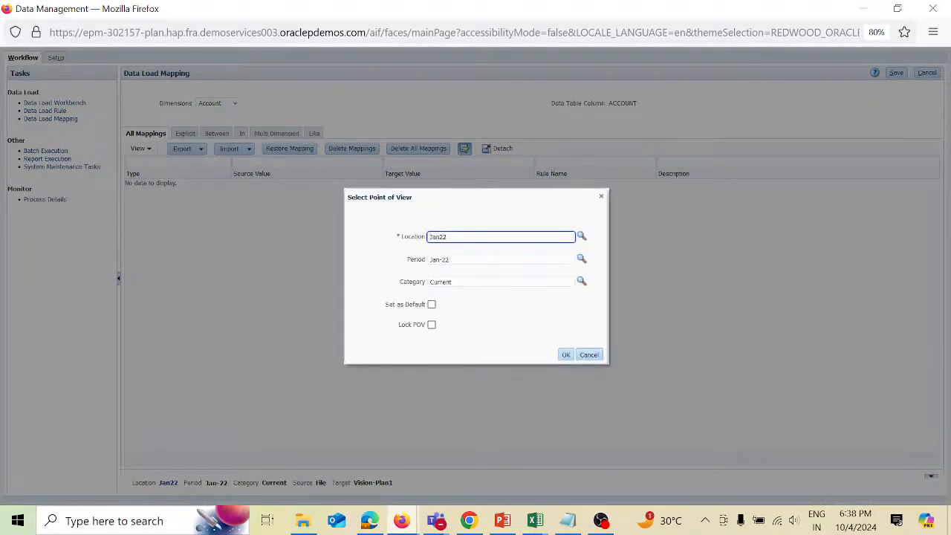
{"action": "left_click", "coordinate": [582, 283]}
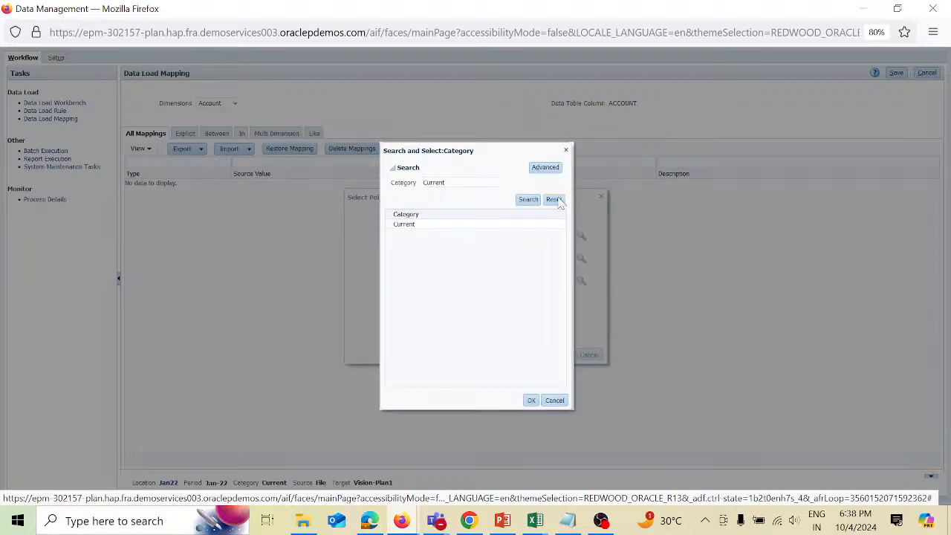
{"action": "left_click", "coordinate": [560, 201]}
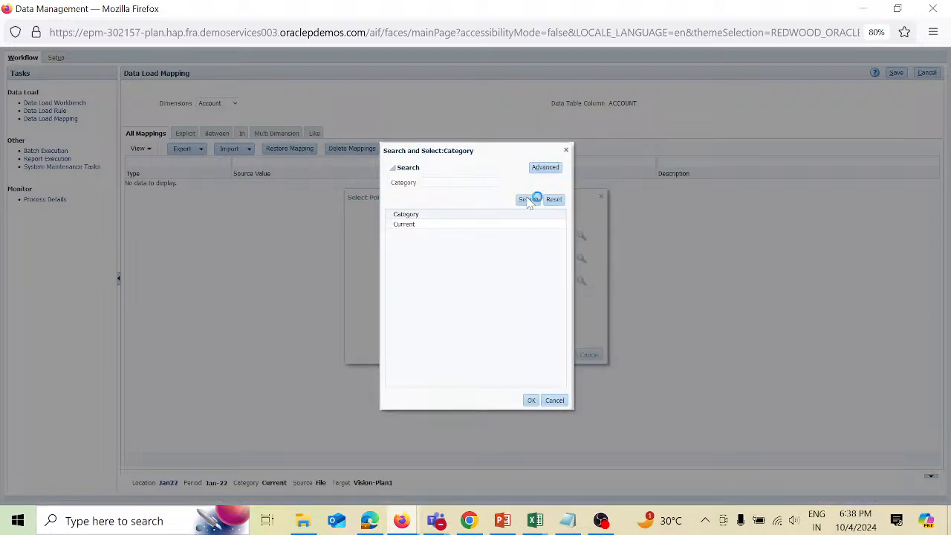
{"action": "left_click", "coordinate": [529, 200]}
{"action": "left_click", "coordinate": [501, 237]}
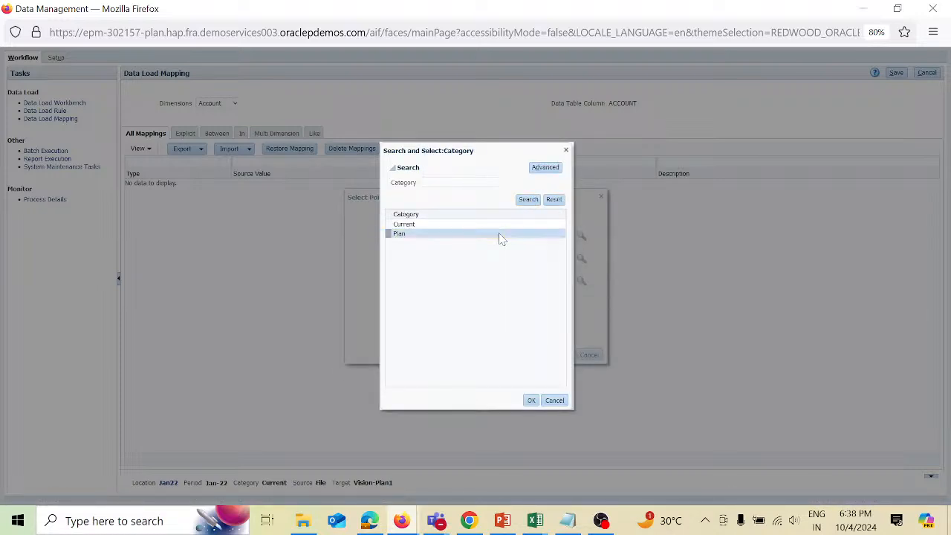
{"action": "left_click", "coordinate": [530, 401]}
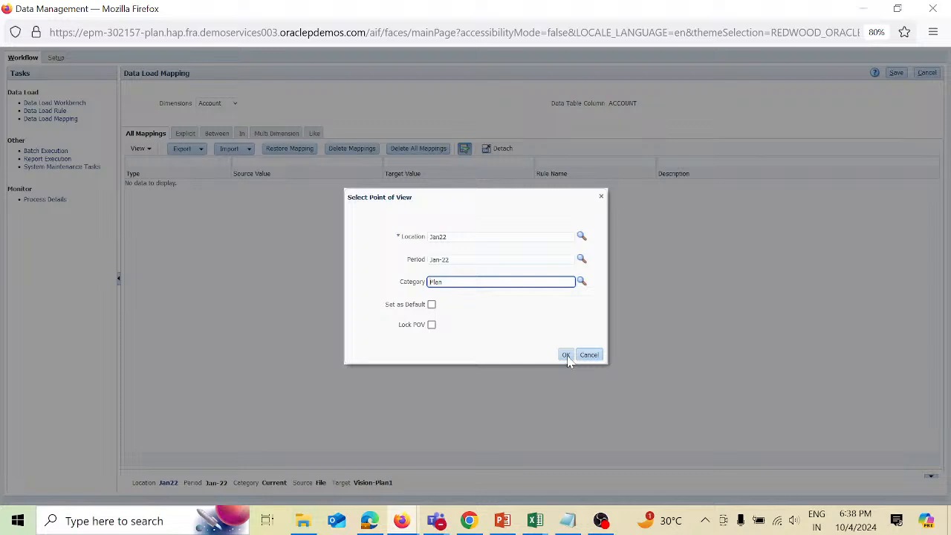
{"action": "left_click", "coordinate": [566, 356]}
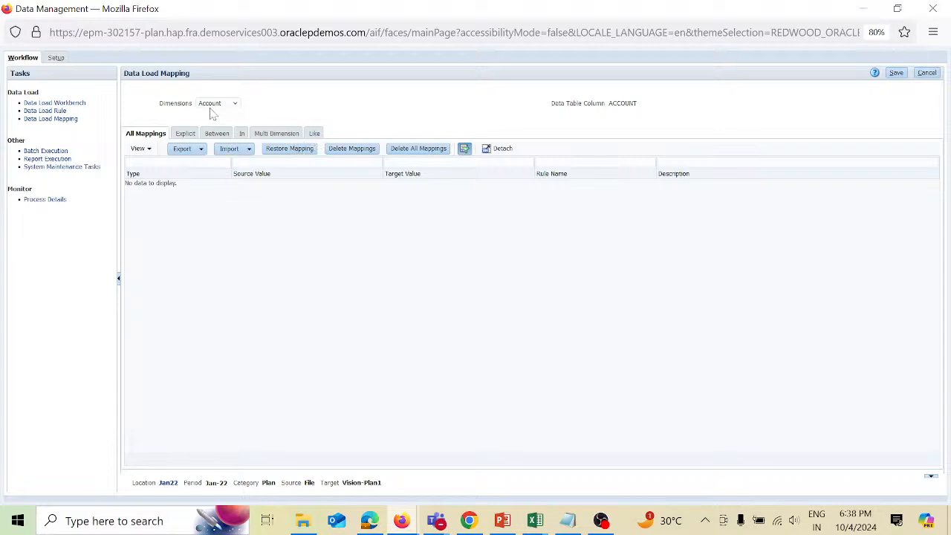
Step: Add a Like mapping row for the Account dimension and check column B of the Jan data workbook in Excel
{"action": "left_click", "coordinate": [315, 135]}
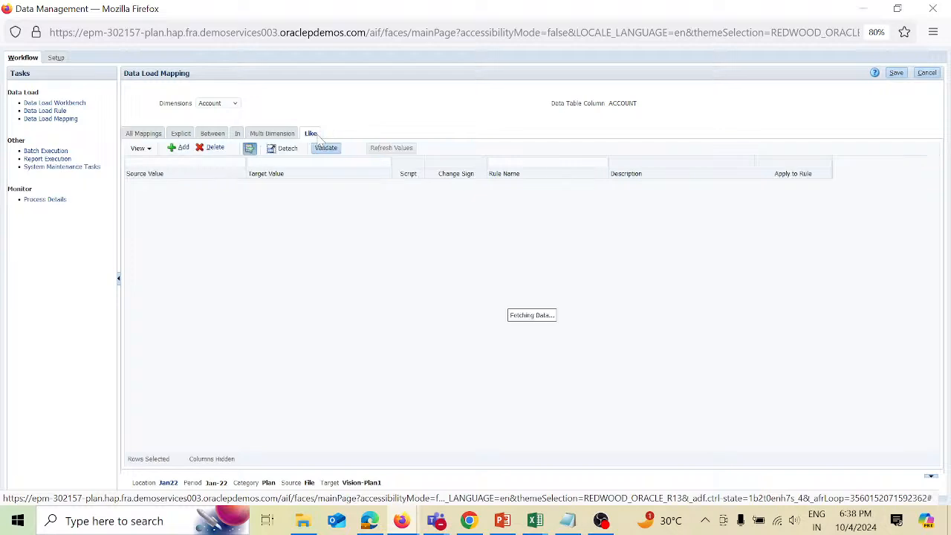
{"action": "left_click", "coordinate": [181, 148]}
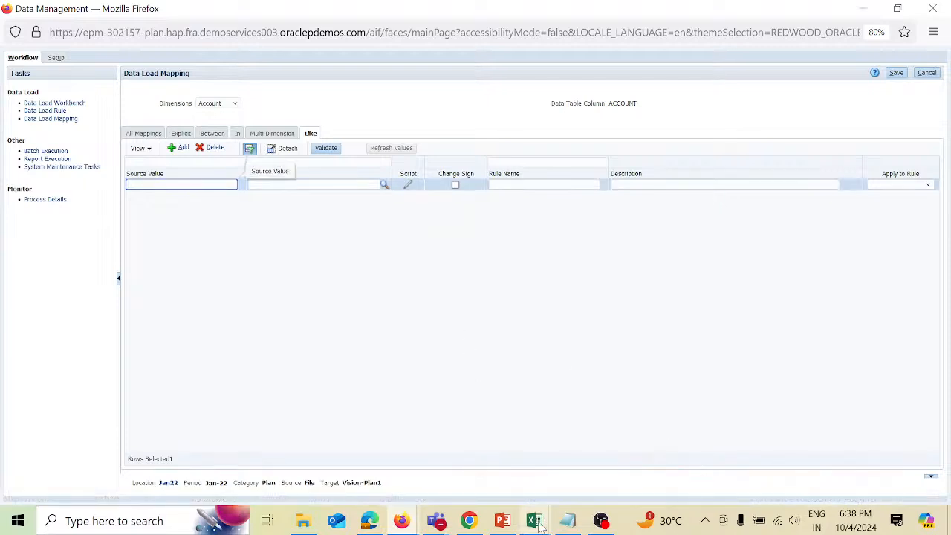
{"action": "mouse_move", "coordinate": [540, 525]}
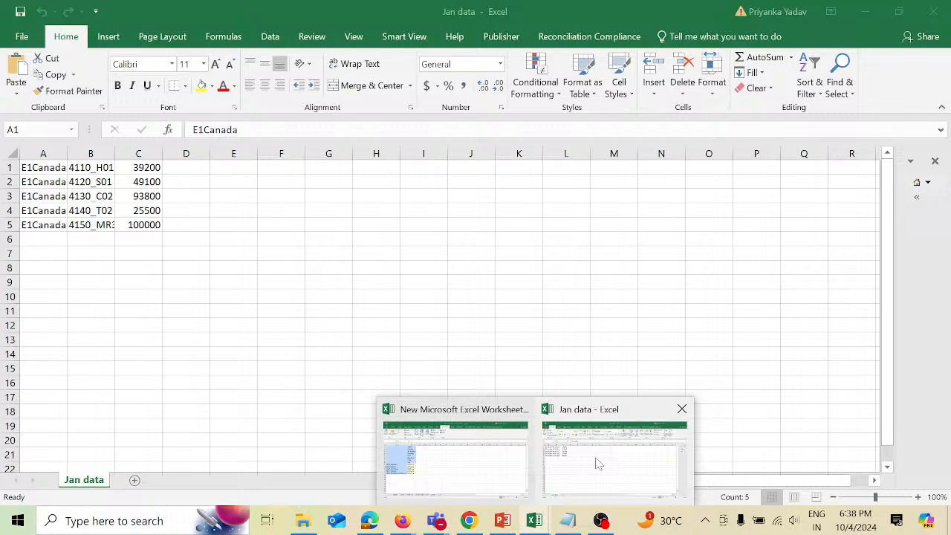
{"action": "left_click", "coordinate": [596, 465]}
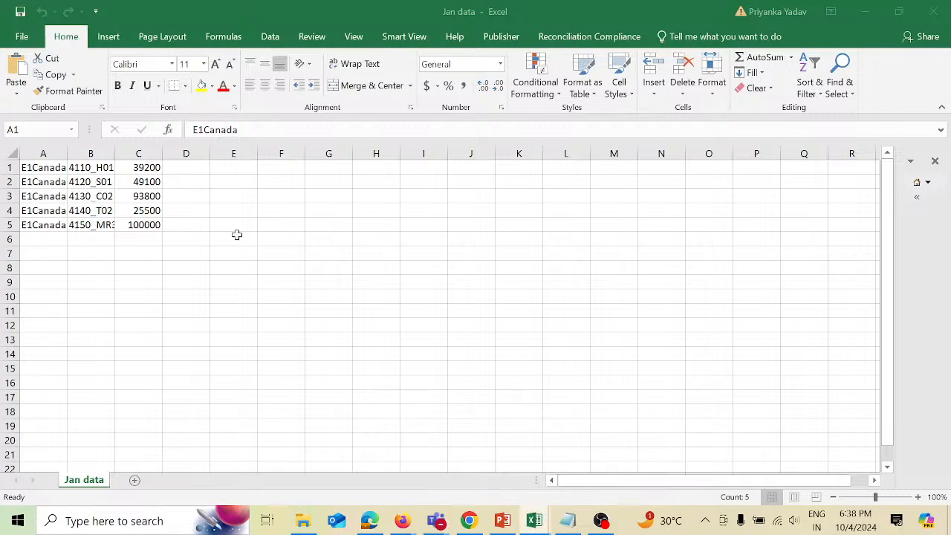
{"action": "key", "text": "ctrl+space"}
{"action": "left_click", "coordinate": [92, 153]}
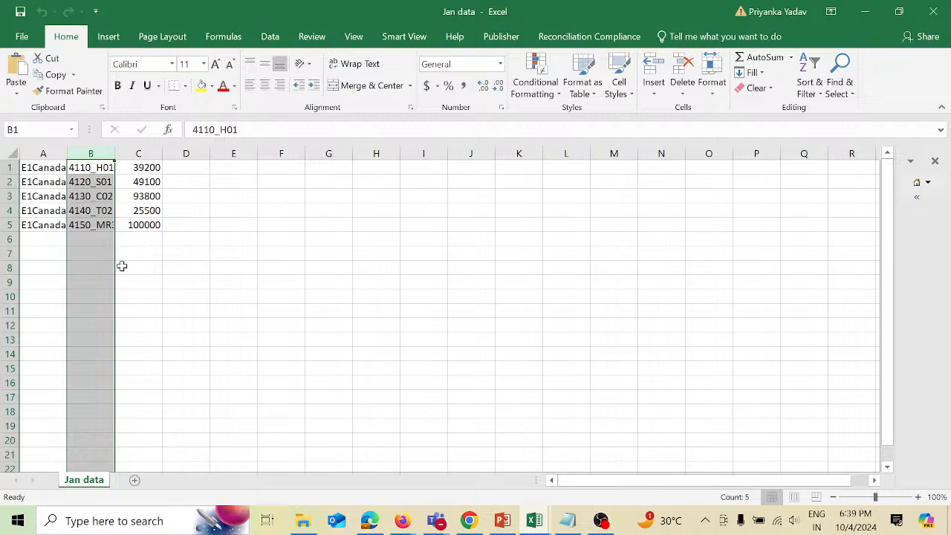
{"action": "key", "text": "alt+Tab"}
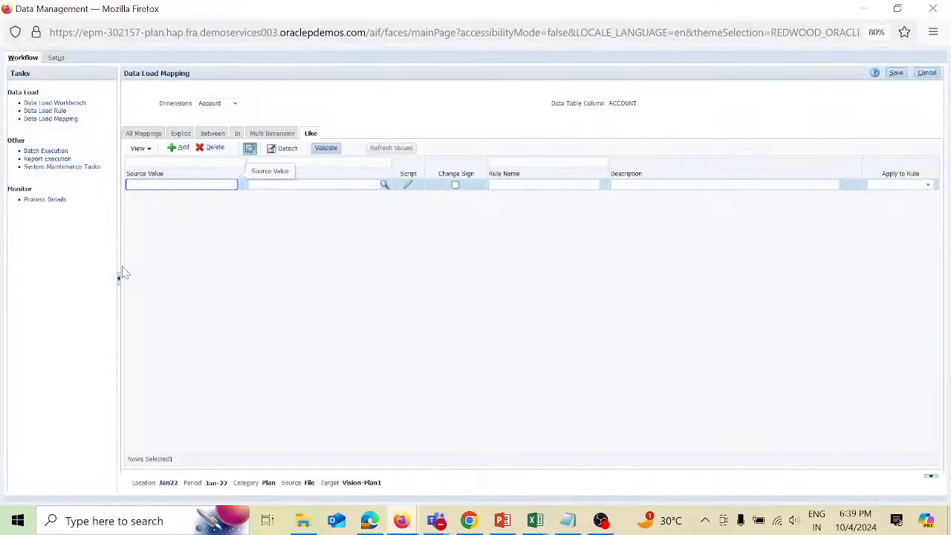
Step: Enter *???? as the source value of the new Account mapping in Data Management
{"action": "type", "text": "*"}
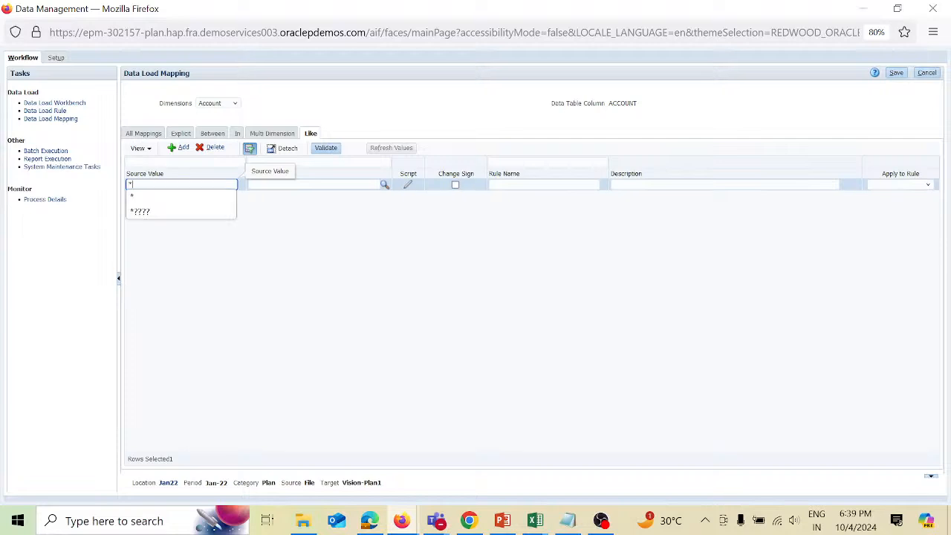
{"action": "type", "text": "//"}
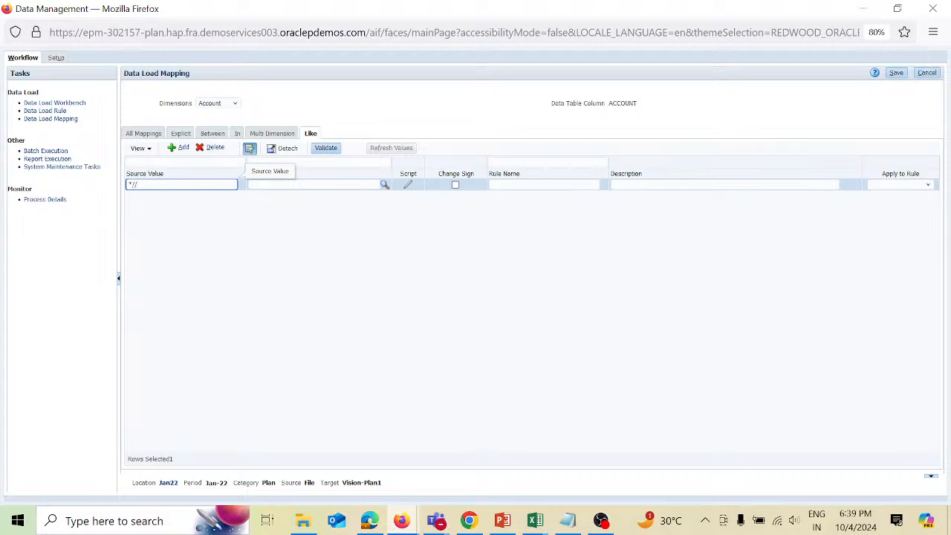
{"action": "key", "text": "BackSpace"}
{"action": "key", "text": "BackSpace"}
{"action": "type", "text": "??"}
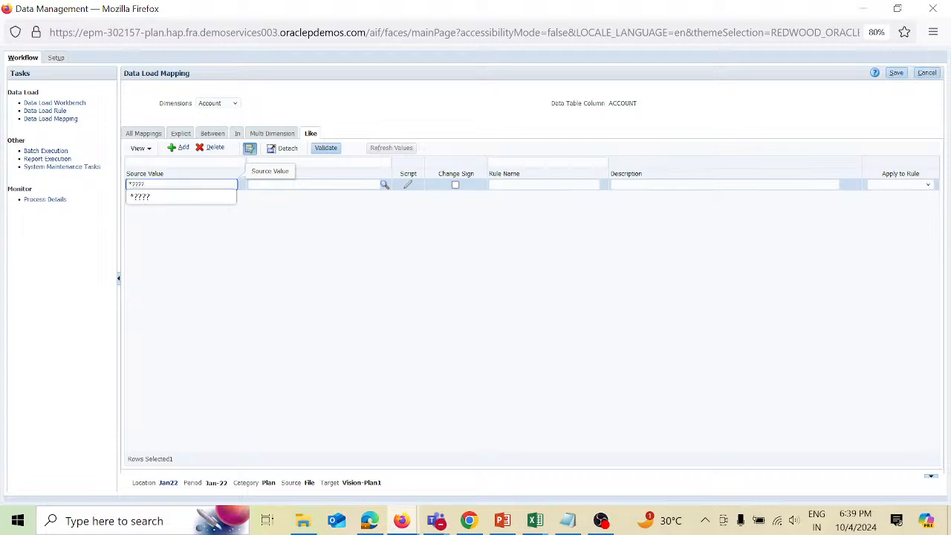
{"action": "left_click", "coordinate": [150, 198]}
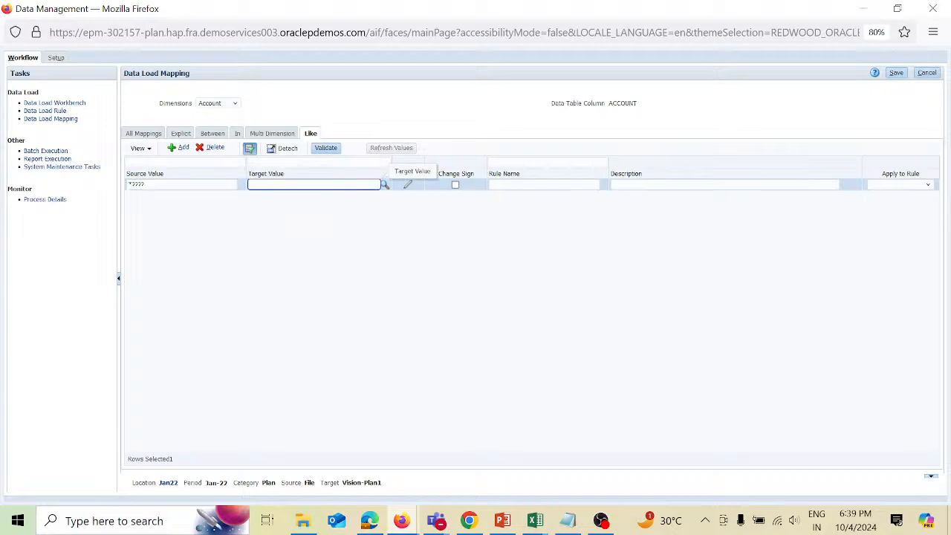
Step: Set the Account mapping's target value to * and its rule name to R1, and save it
{"action": "type", "text": "*"}
{"action": "key", "text": "Tab"}
{"action": "key", "text": "Tab"}
{"action": "key", "text": "Tab"}
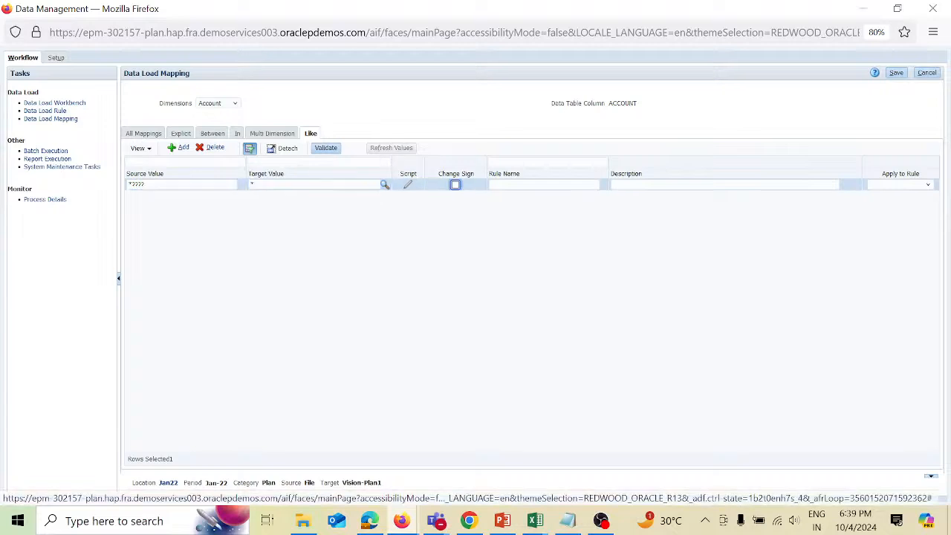
{"action": "type", "text": "R1"}
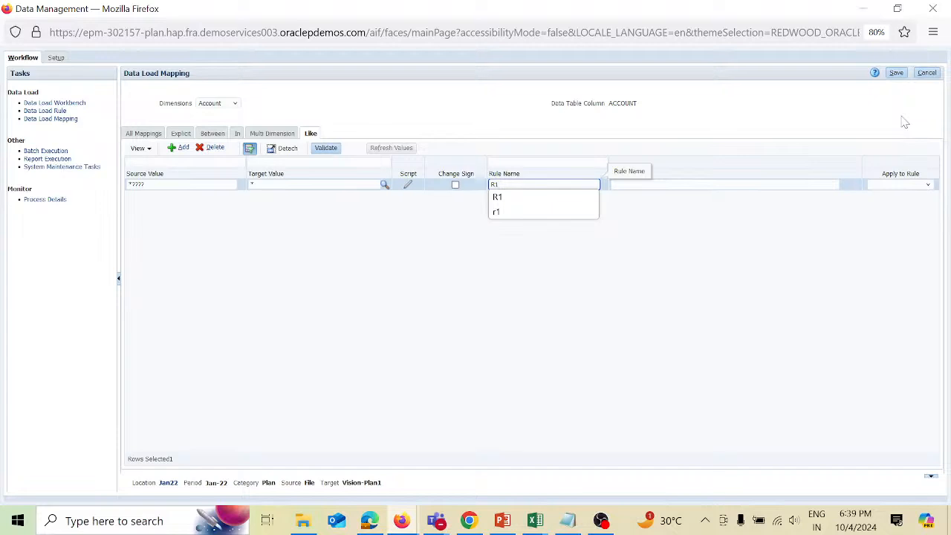
{"action": "left_click", "coordinate": [897, 73]}
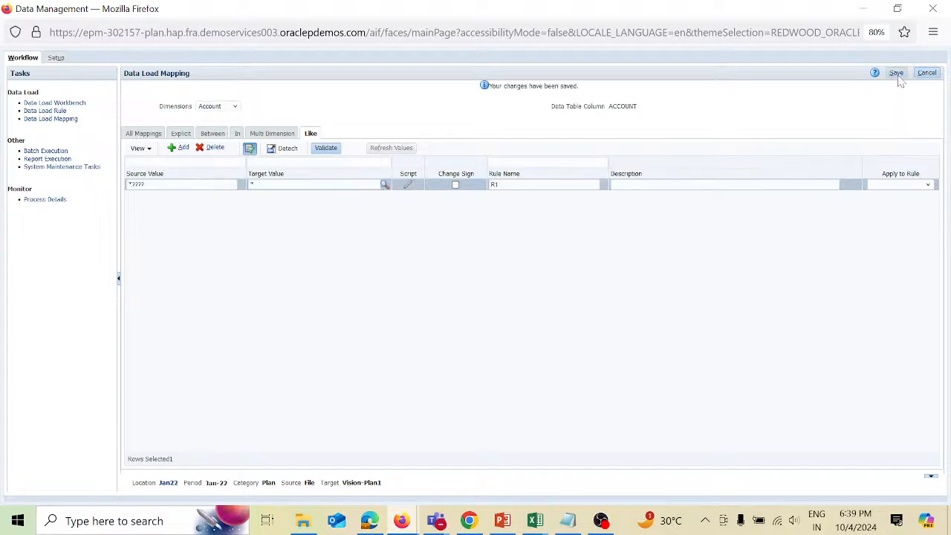
Step: Add a Like mapping row for the Entity dimension and check column A of the Jan data workbook in Excel
{"action": "left_click", "coordinate": [235, 109]}
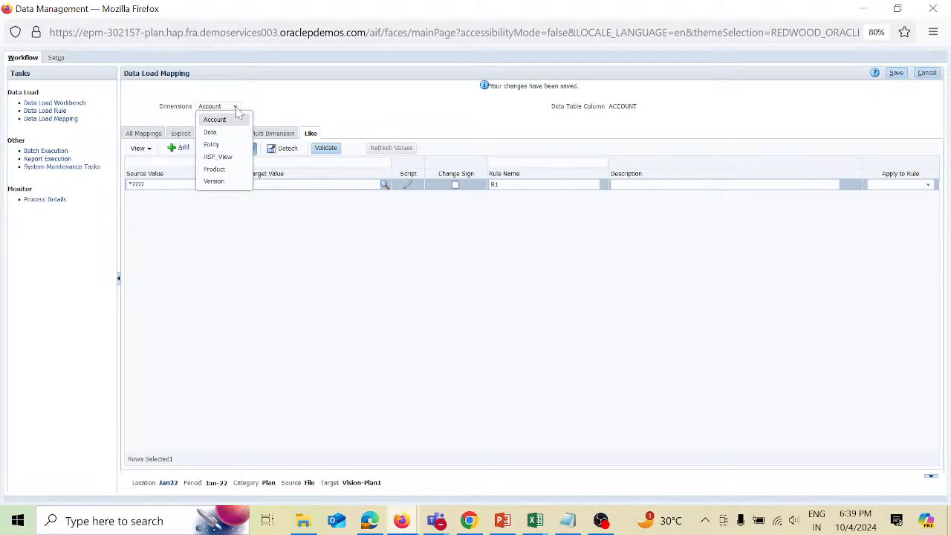
{"action": "left_click", "coordinate": [229, 147]}
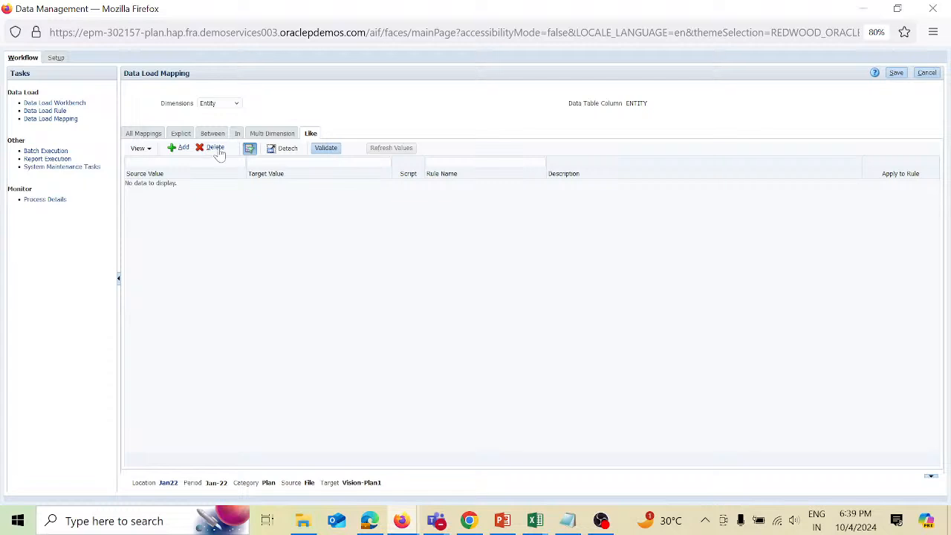
{"action": "left_click", "coordinate": [180, 148]}
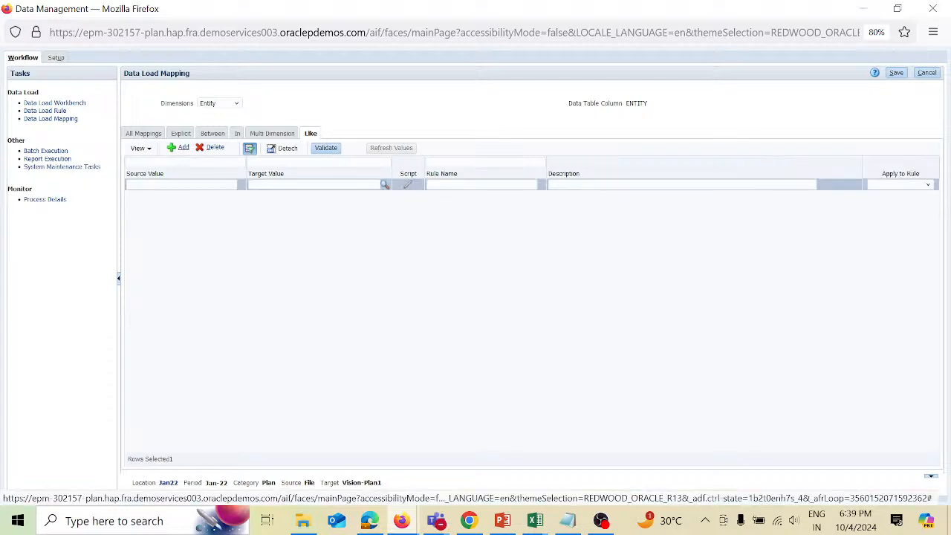
{"action": "left_click", "coordinate": [180, 184]}
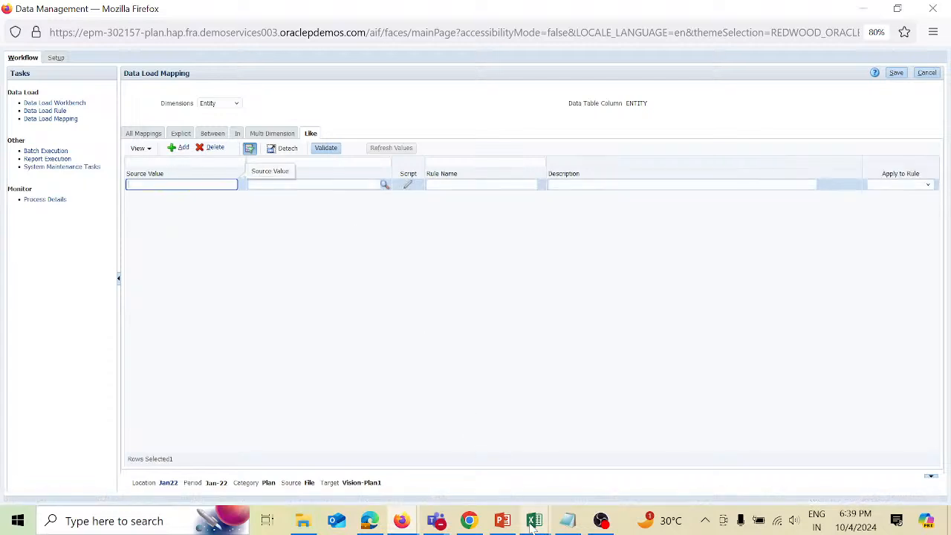
{"action": "mouse_move", "coordinate": [535, 520]}
{"action": "left_click", "coordinate": [587, 481]}
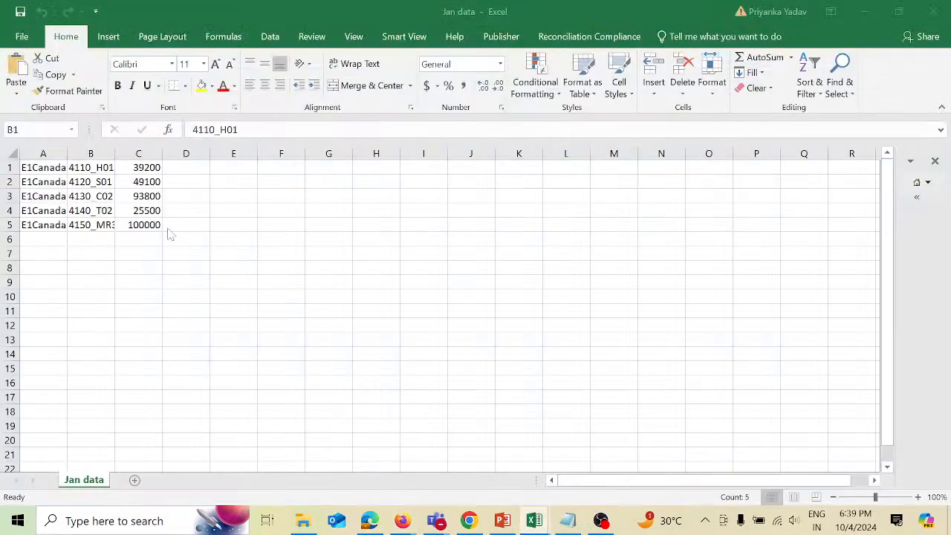
{"action": "left_click", "coordinate": [71, 152]}
{"action": "left_click", "coordinate": [50, 151]}
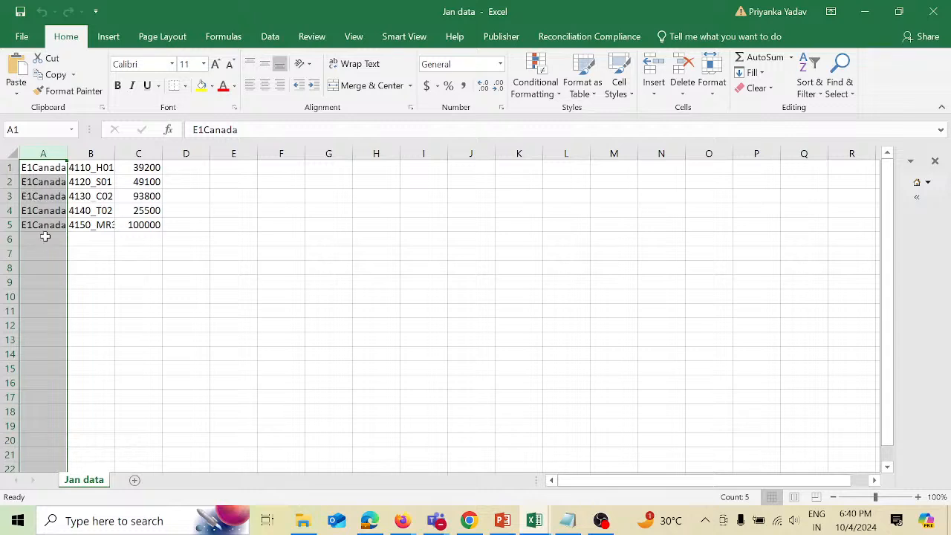
{"action": "key", "text": "alt+Tab"}
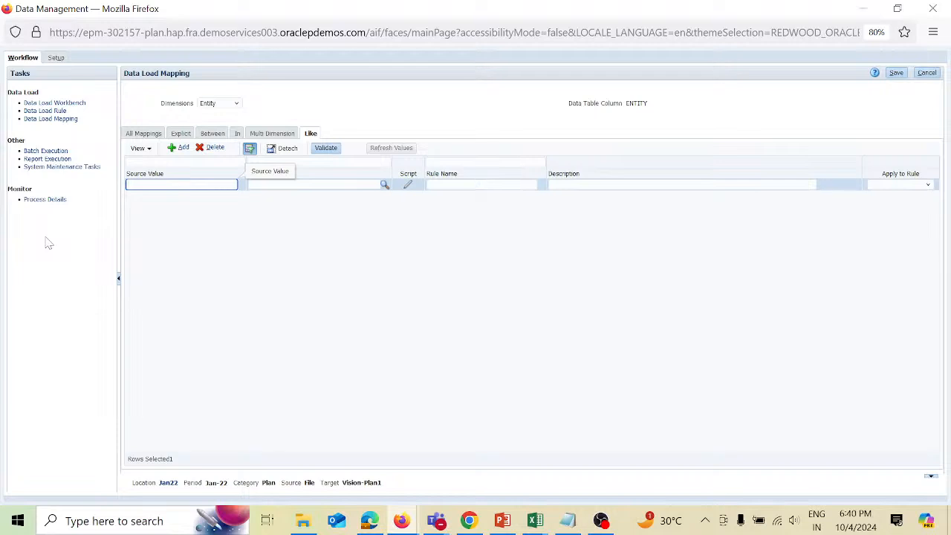
Step: Map Entity source value ??* to target value * with rule name R2, and save the mapping
{"action": "type", "text": "??*"}
{"action": "key", "text": "Tab"}
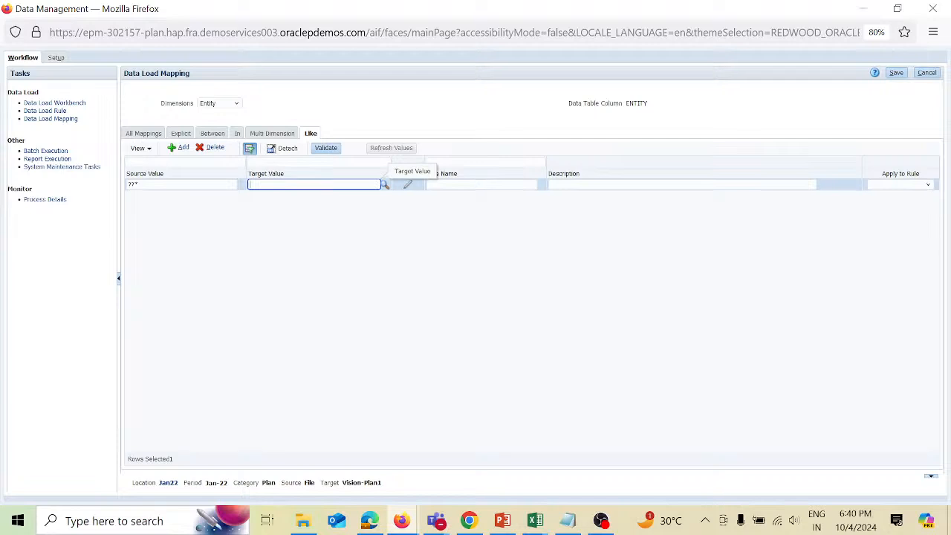
{"action": "key", "text": "Tab"}
{"action": "key", "text": "Tab"}
{"action": "key", "text": "Tab"}
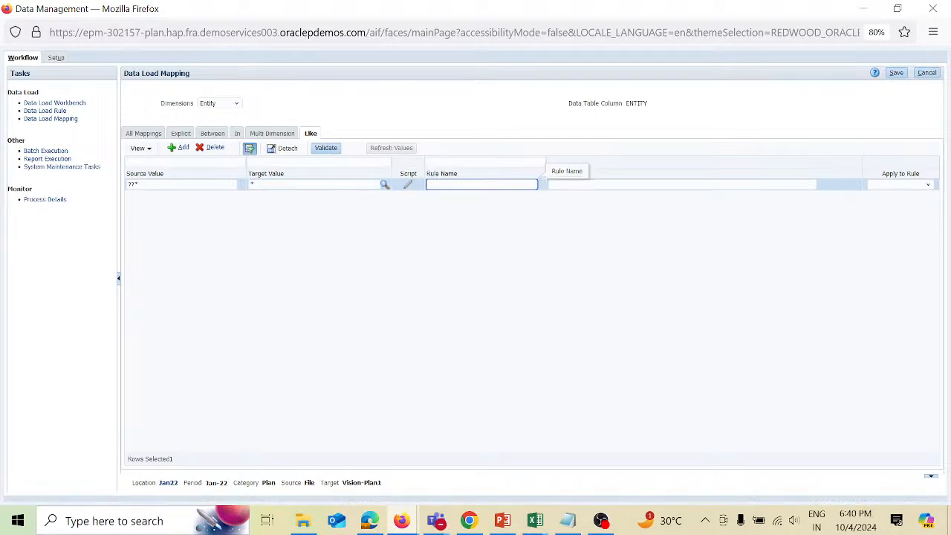
{"action": "type", "text": "R2"}
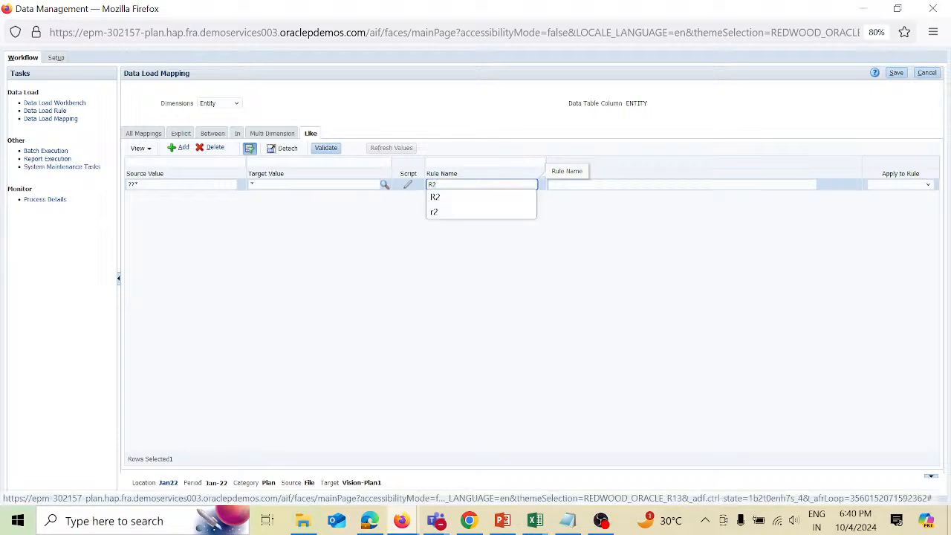
{"action": "left_click", "coordinate": [896, 73]}
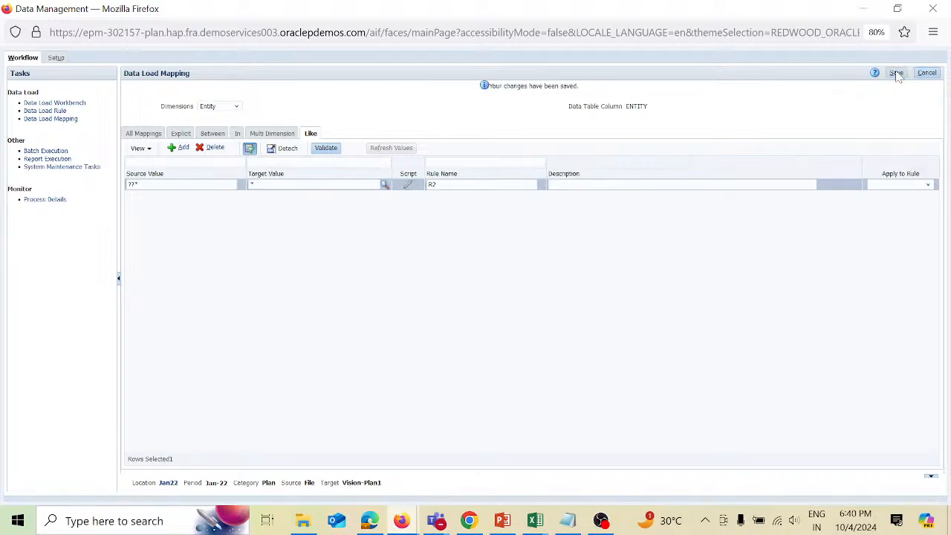
Step: Add a Like mapping row for the HSP_View dimension with * as its source value
{"action": "left_click", "coordinate": [237, 107]}
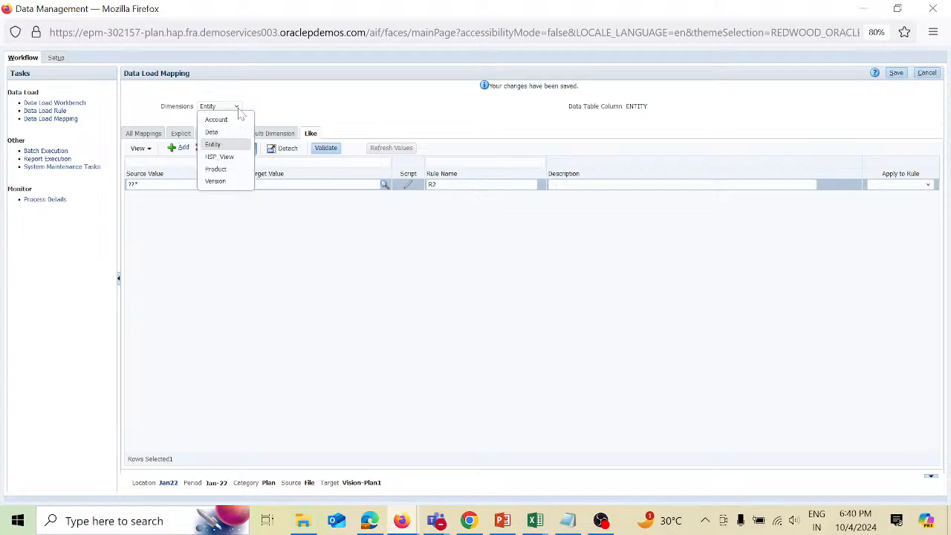
{"action": "left_click", "coordinate": [223, 157]}
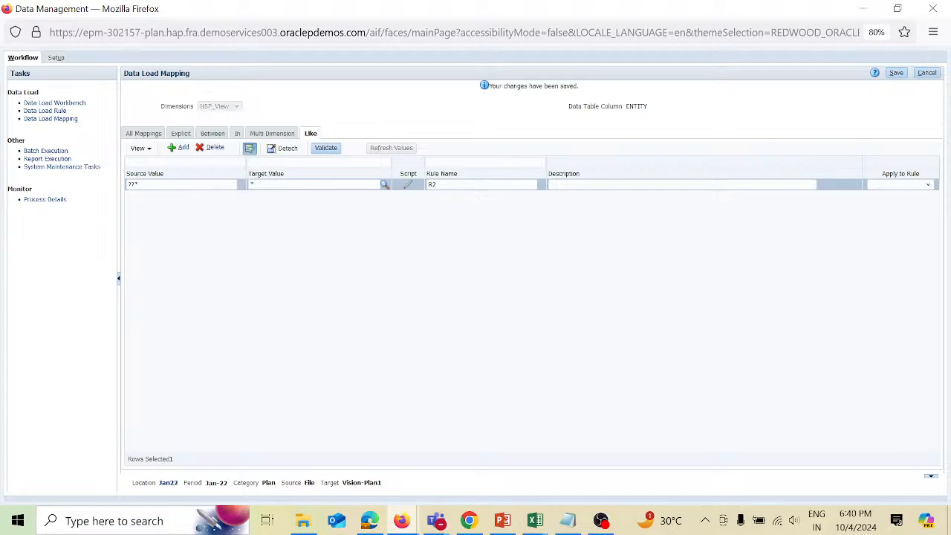
{"action": "left_click", "coordinate": [183, 148]}
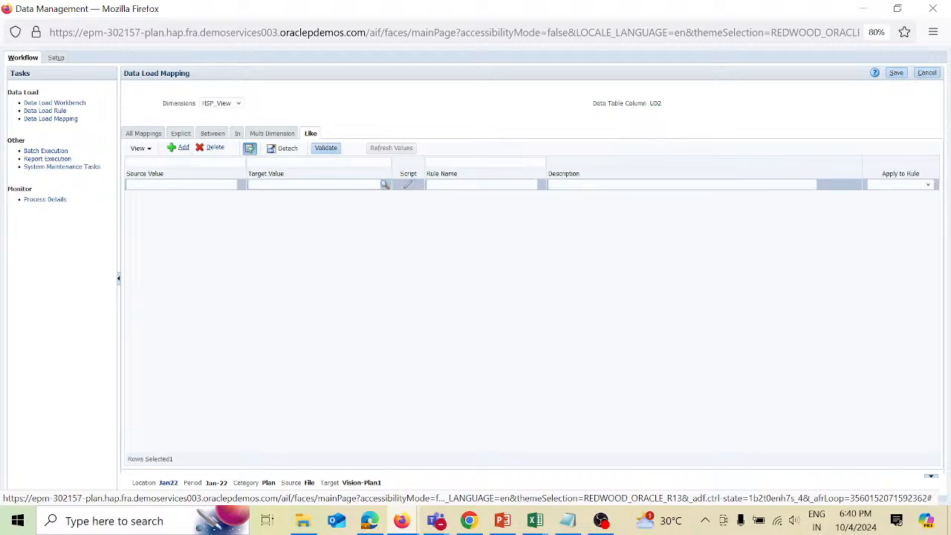
{"action": "left_click", "coordinate": [181, 185]}
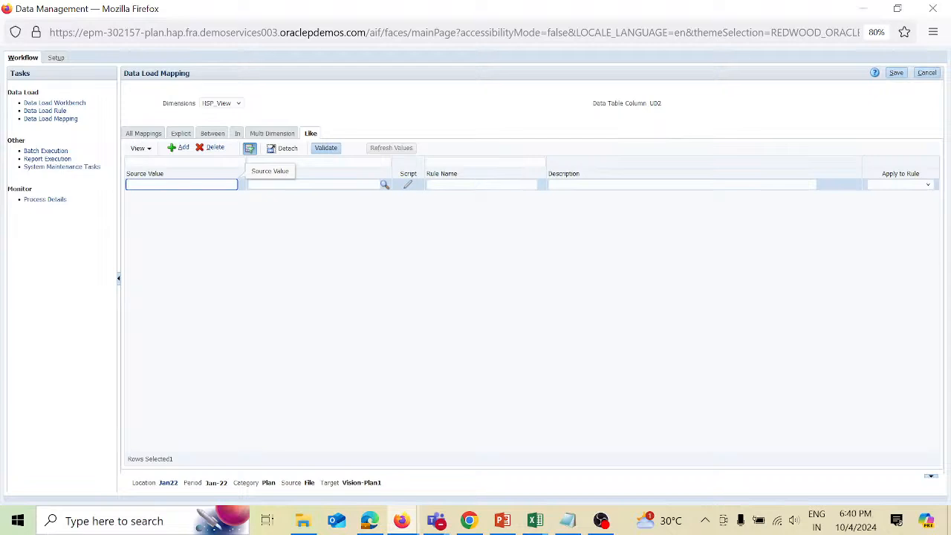
{"action": "type", "text": "*"}
{"action": "key", "text": "Tab"}
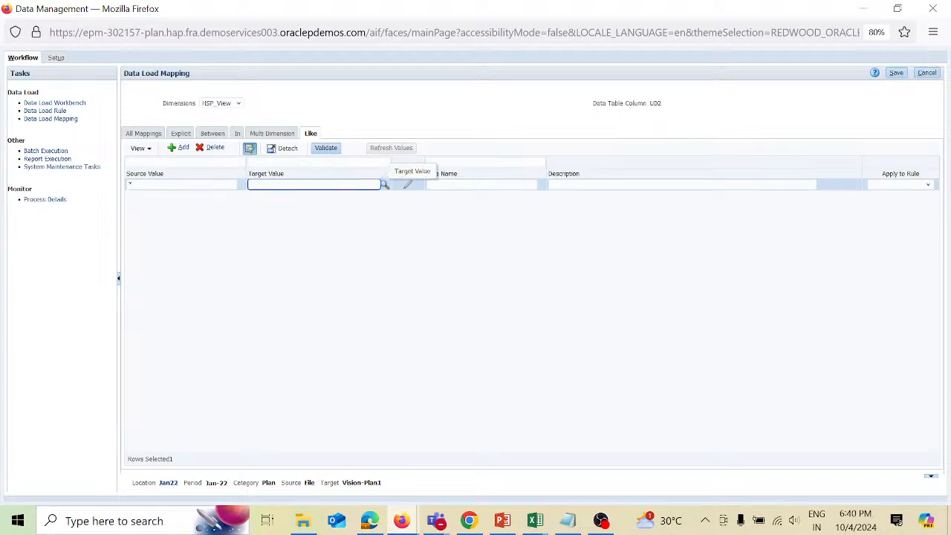
Step: Set the HSP_View mapping's target value to BaseData and its rule name to R3, and save it
{"action": "type", "text": "B"}
{"action": "key", "text": "Down"}
{"action": "key", "text": "Return"}
{"action": "key", "text": "Tab"}
{"action": "key", "text": "Tab"}
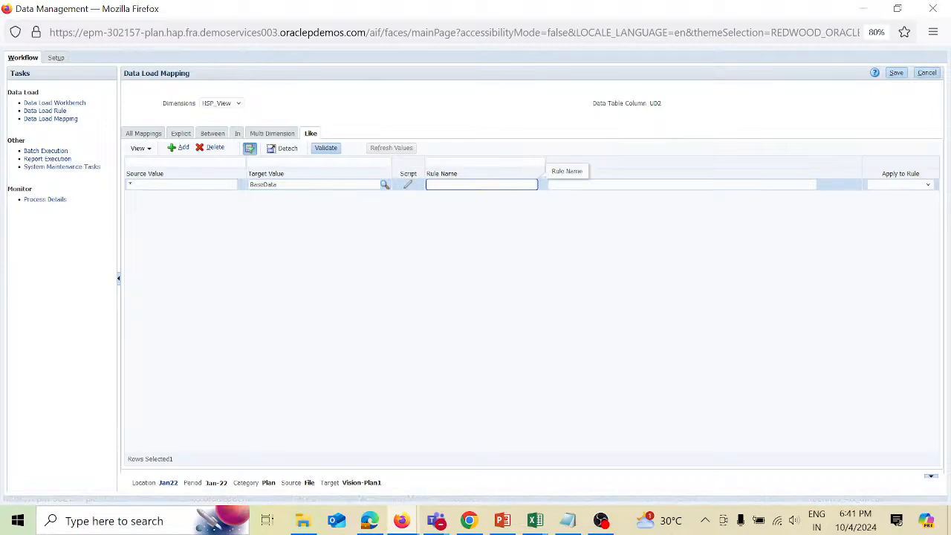
{"action": "type", "text": "R3"}
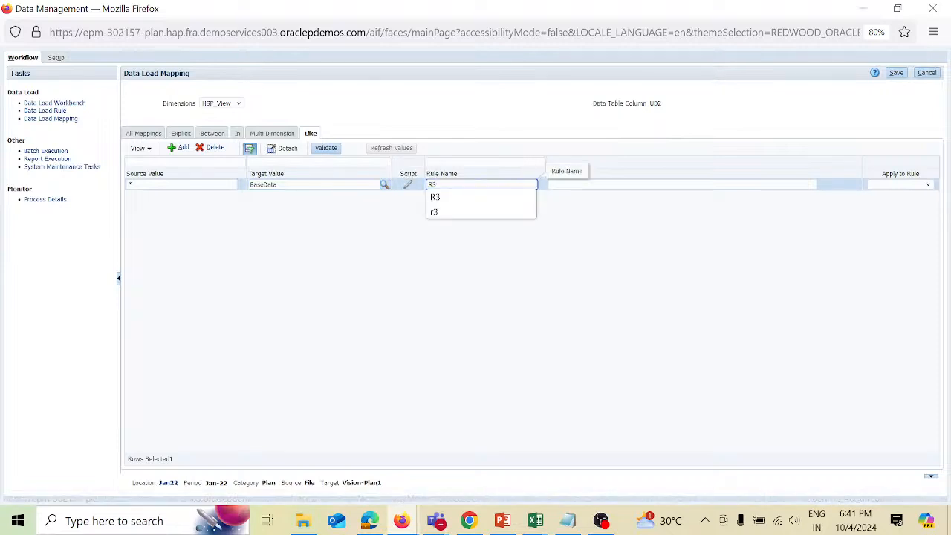
{"action": "left_click", "coordinate": [897, 73]}
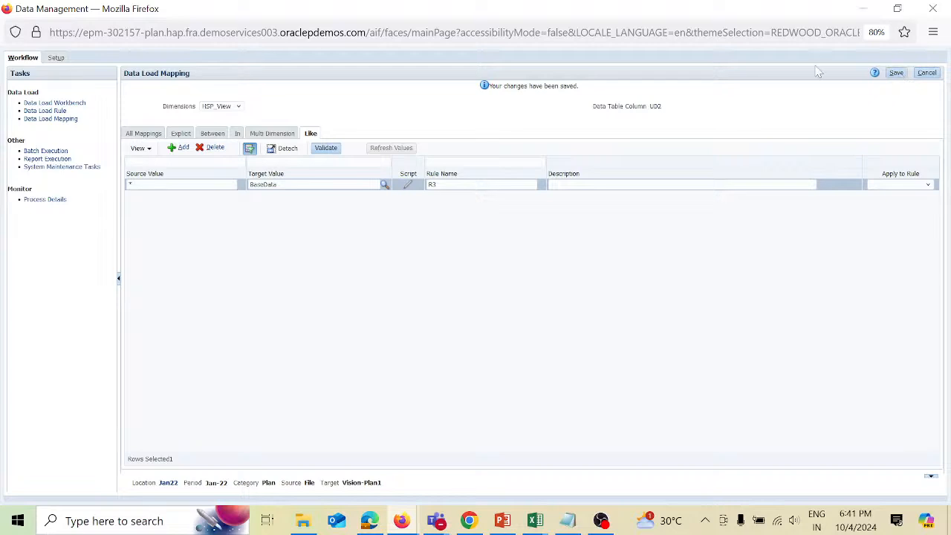
Step: Add a Like mapping for the Product dimension from source * to target * with rule name R4, and save it
{"action": "left_click", "coordinate": [238, 106]}
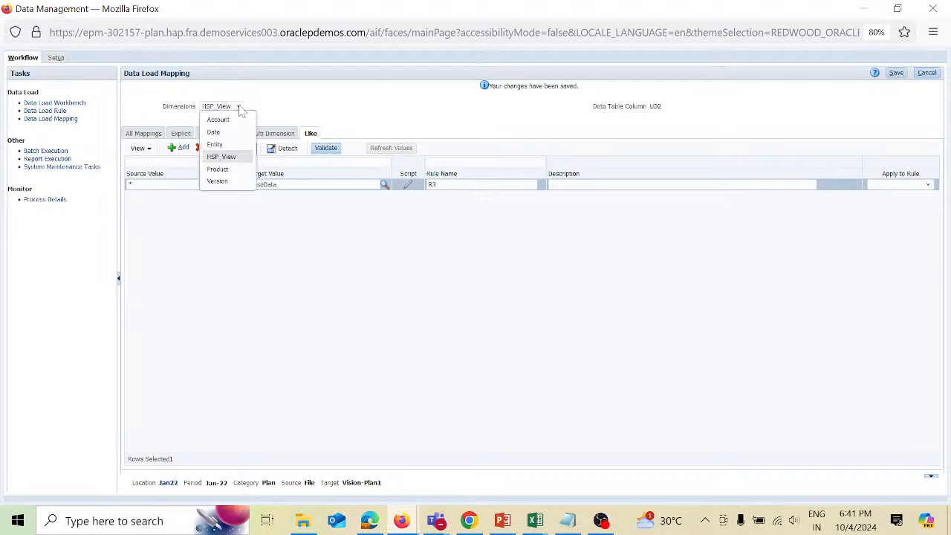
{"action": "left_click", "coordinate": [222, 169]}
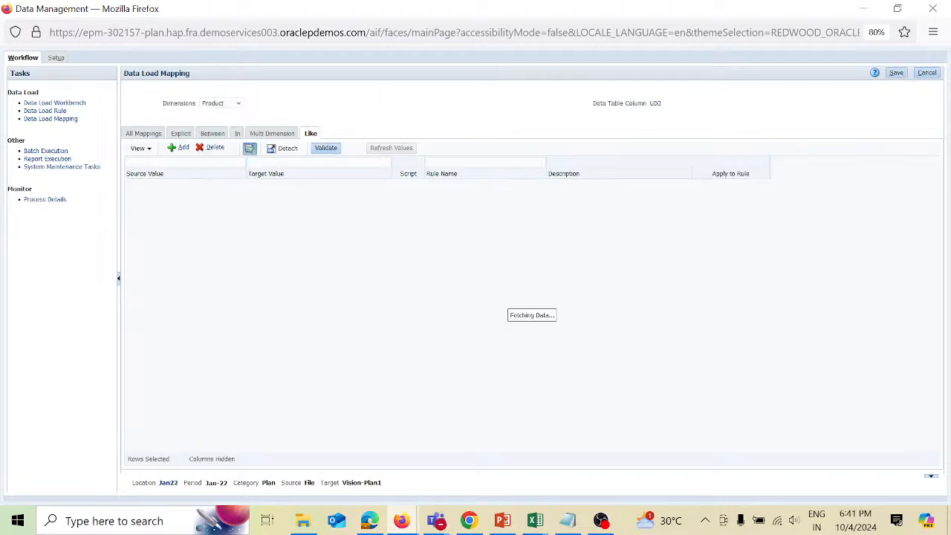
{"action": "left_click", "coordinate": [183, 148]}
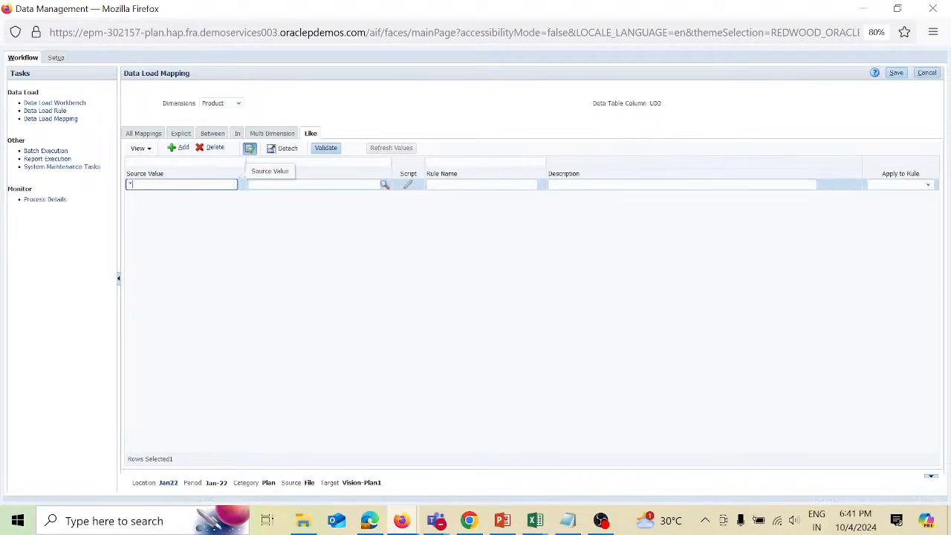
{"action": "type", "text": "*"}
{"action": "key", "text": "Tab"}
{"action": "type", "text": "*"}
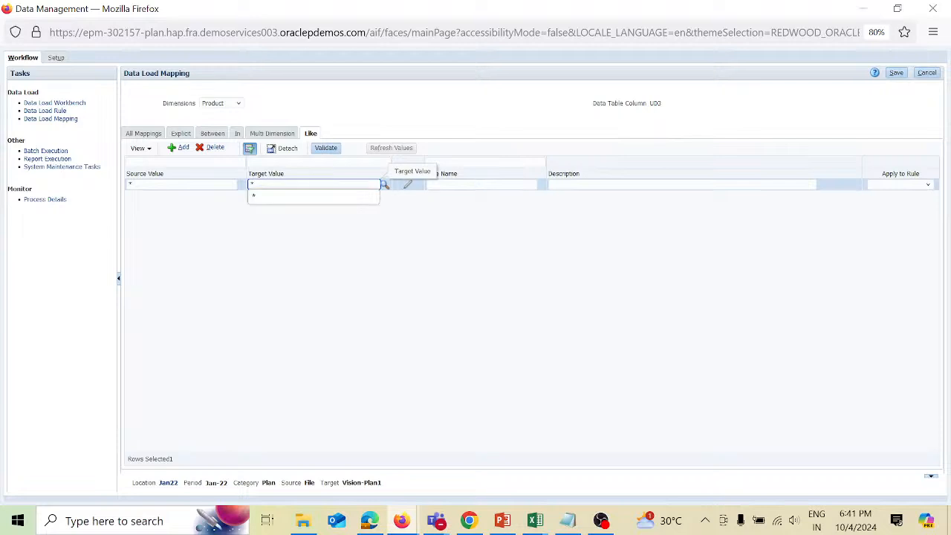
{"action": "key", "text": "Tab"}
{"action": "type", "text": "R4"}
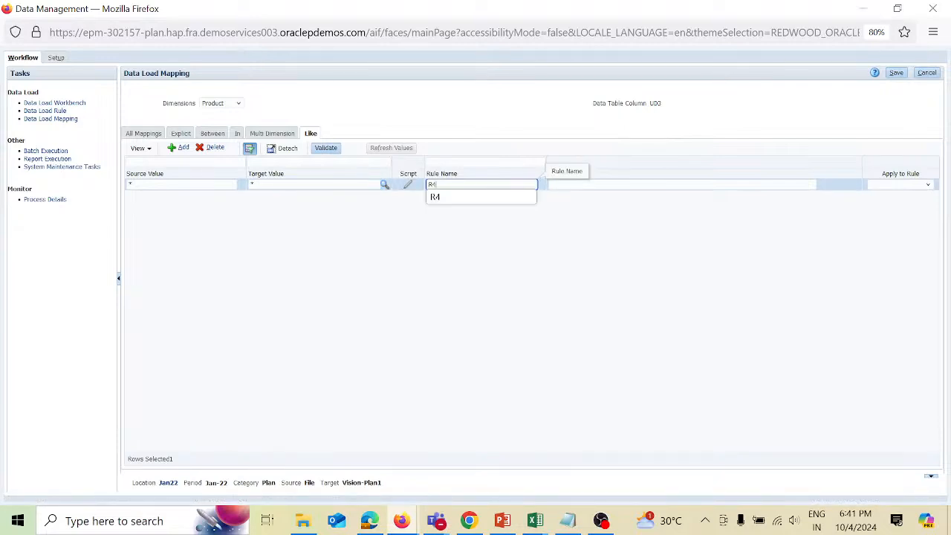
{"action": "left_click", "coordinate": [901, 73]}
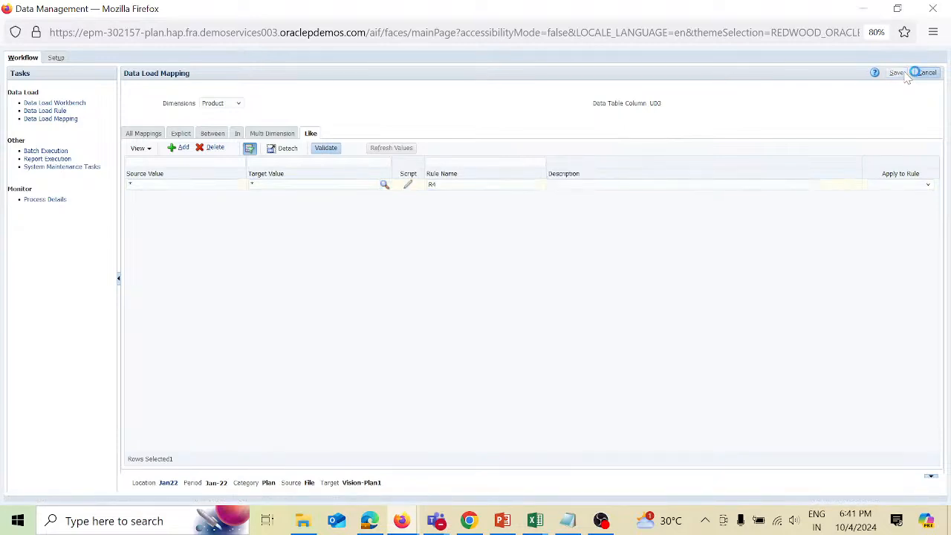
Step: Add a Like mapping for the Version dimension from source * to target Working with rule name R5, and save it
{"action": "left_click", "coordinate": [239, 108]}
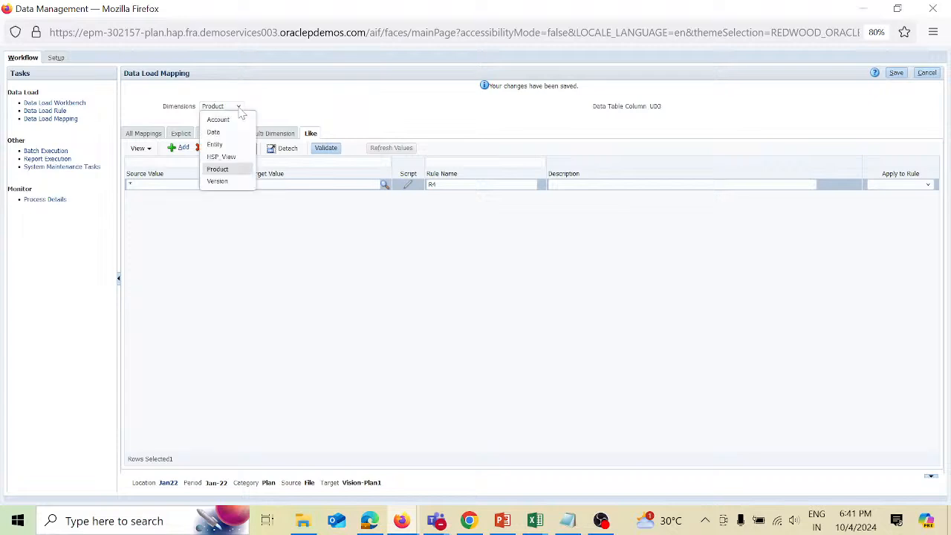
{"action": "left_click", "coordinate": [219, 181]}
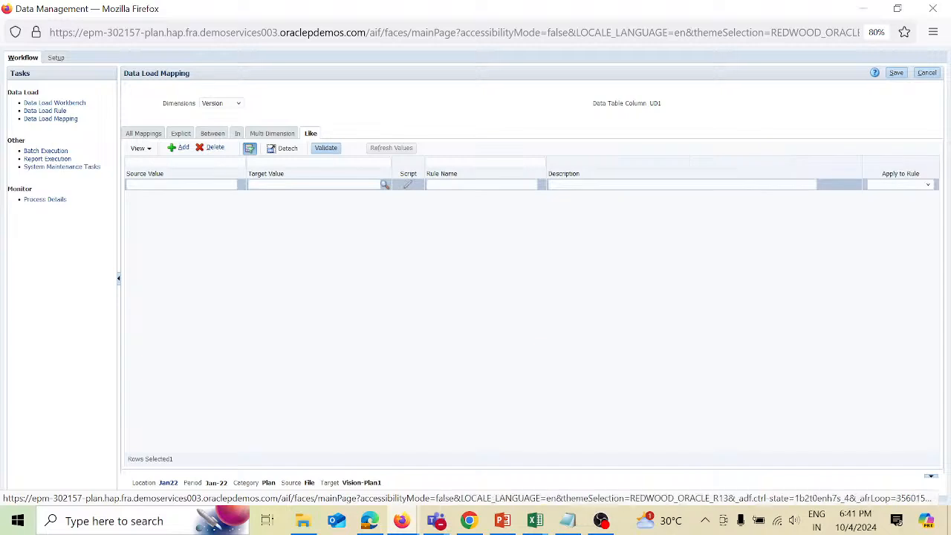
{"action": "type", "text": "*"}
{"action": "key", "text": "Tab"}
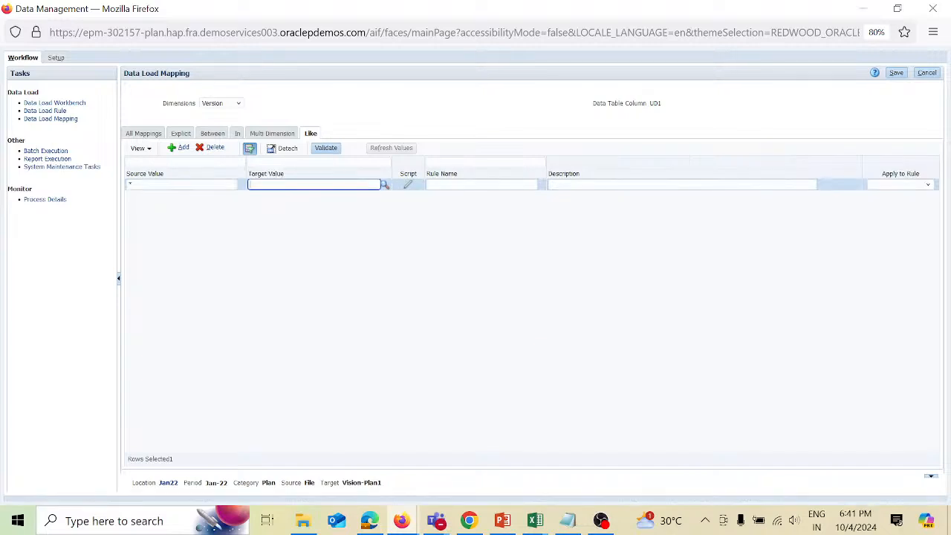
{"action": "type", "text": "Wo"}
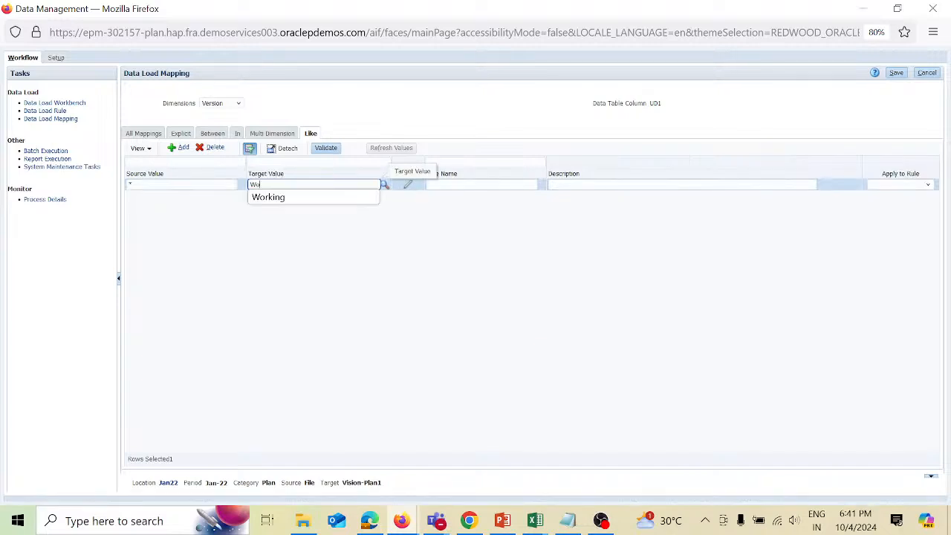
{"action": "type", "text": "rking"}
{"action": "key", "text": "Tab"}
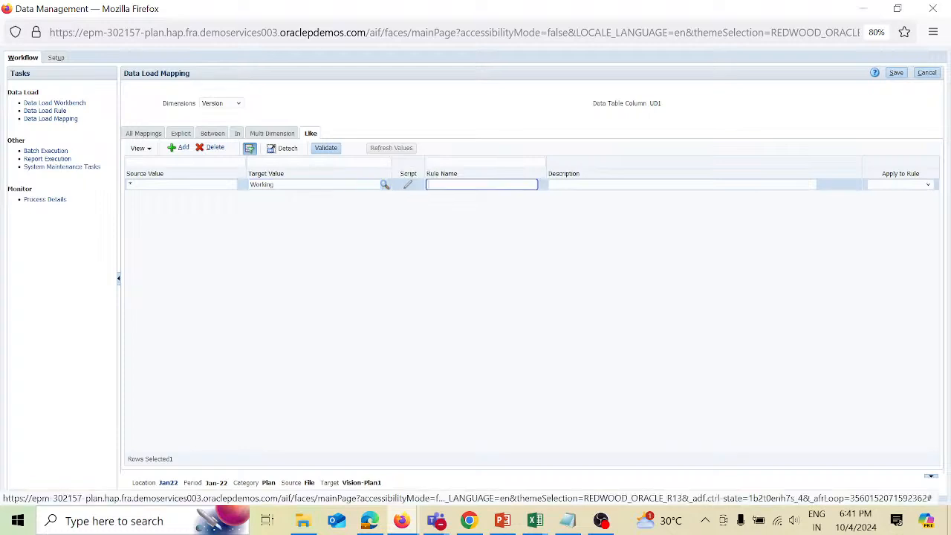
{"action": "type", "text": "R5"}
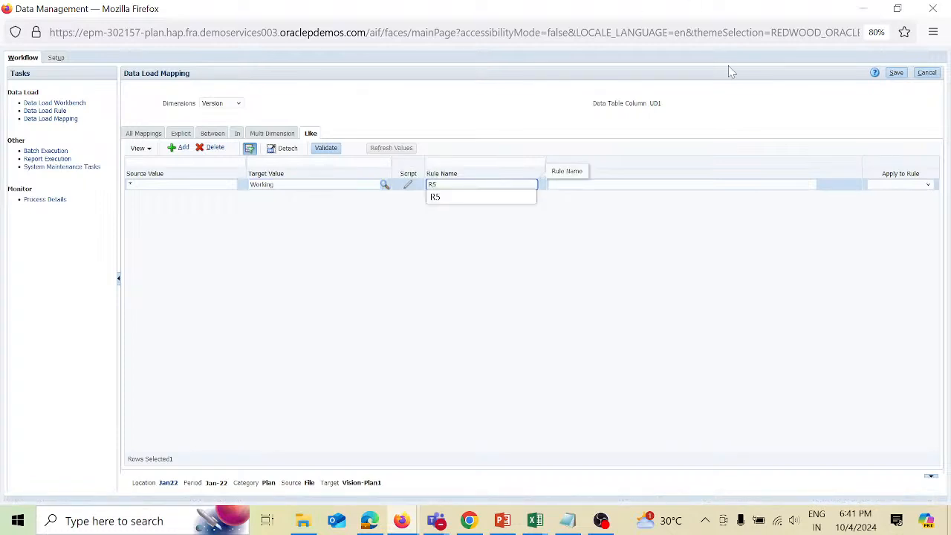
{"action": "left_click", "coordinate": [896, 75]}
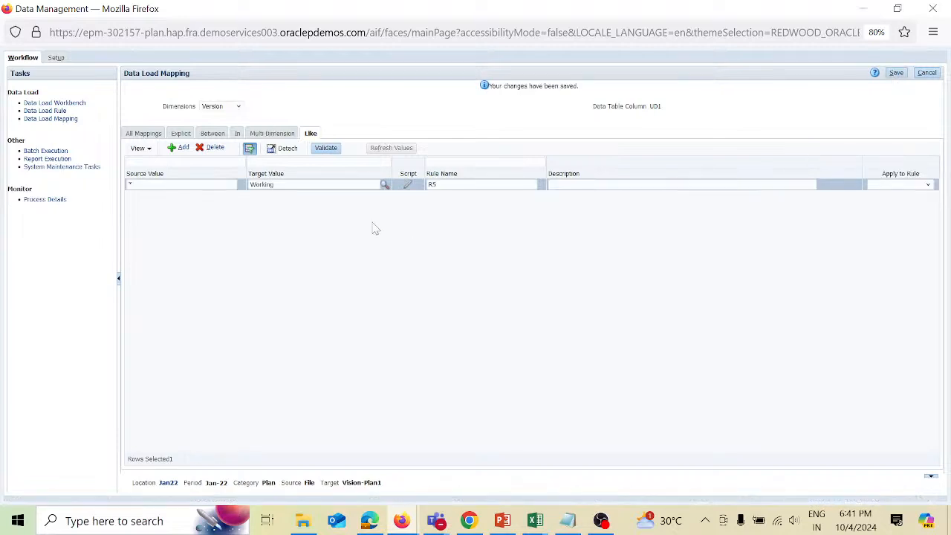
Step: Create a data load rule named Jan22 that uses the Jan22 import format, and save it
{"action": "left_click", "coordinate": [58, 110]}
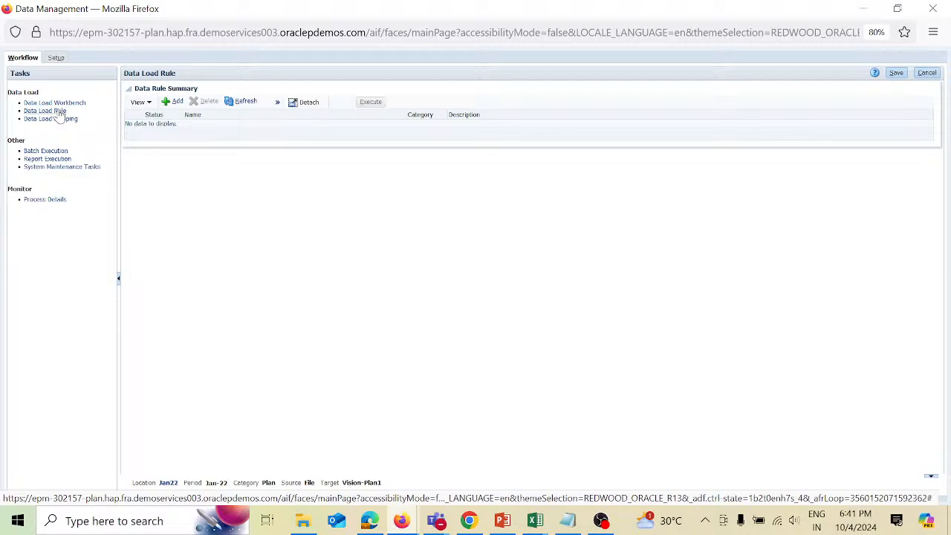
{"action": "left_click", "coordinate": [179, 102]}
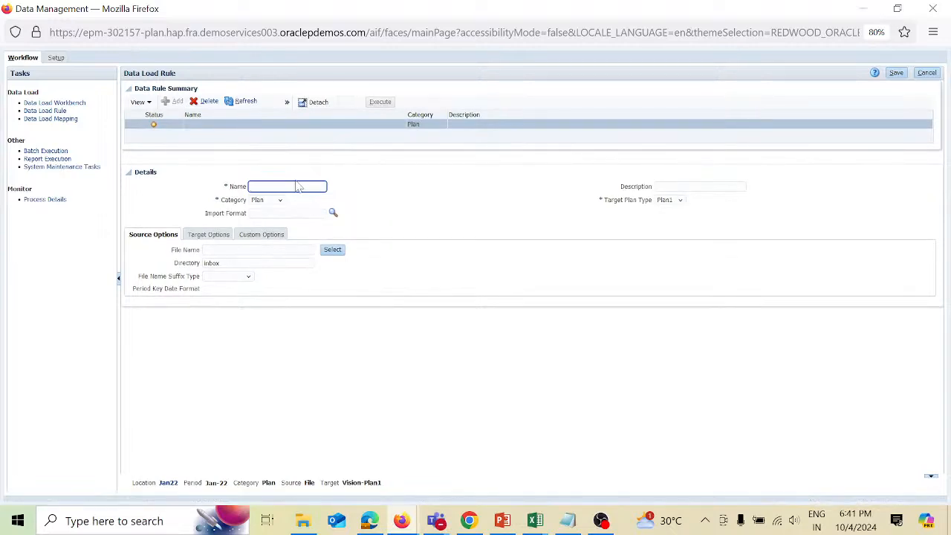
{"action": "type", "text": "Jan22"}
{"action": "left_click", "coordinate": [299, 213]}
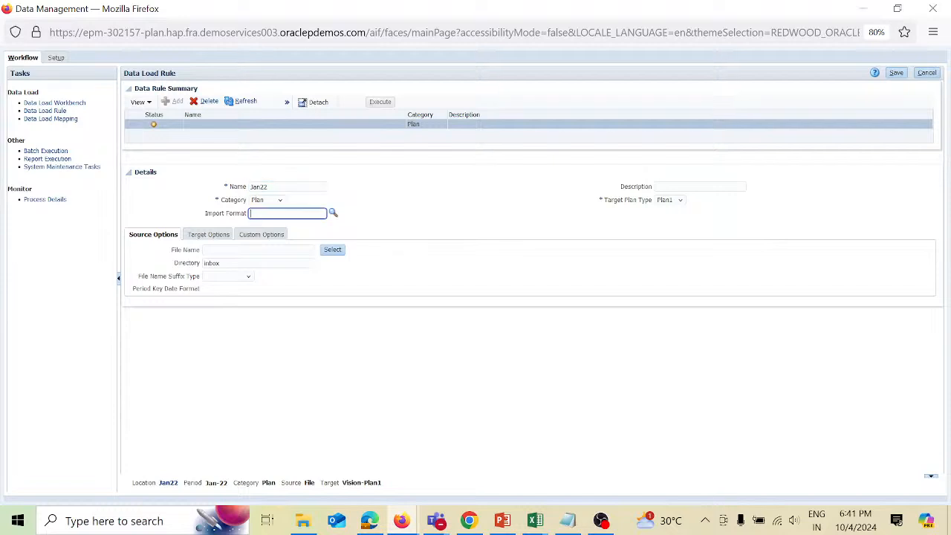
{"action": "left_click", "coordinate": [333, 214]}
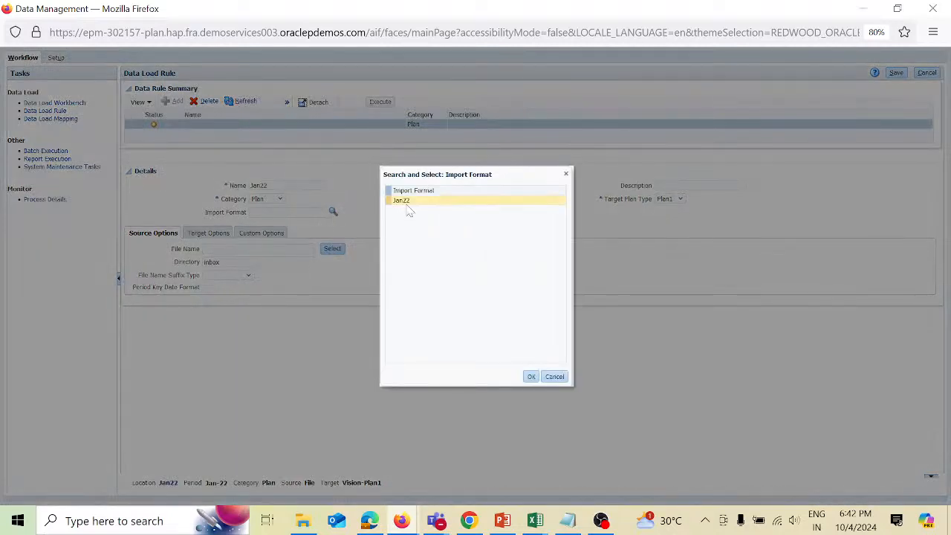
{"action": "left_click", "coordinate": [407, 202]}
{"action": "left_click", "coordinate": [531, 376]}
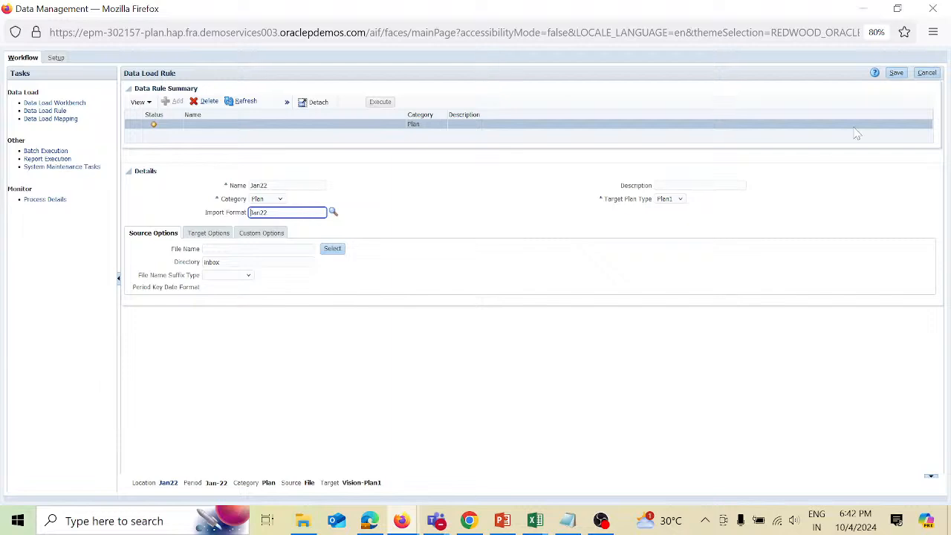
{"action": "left_click", "coordinate": [894, 74]}
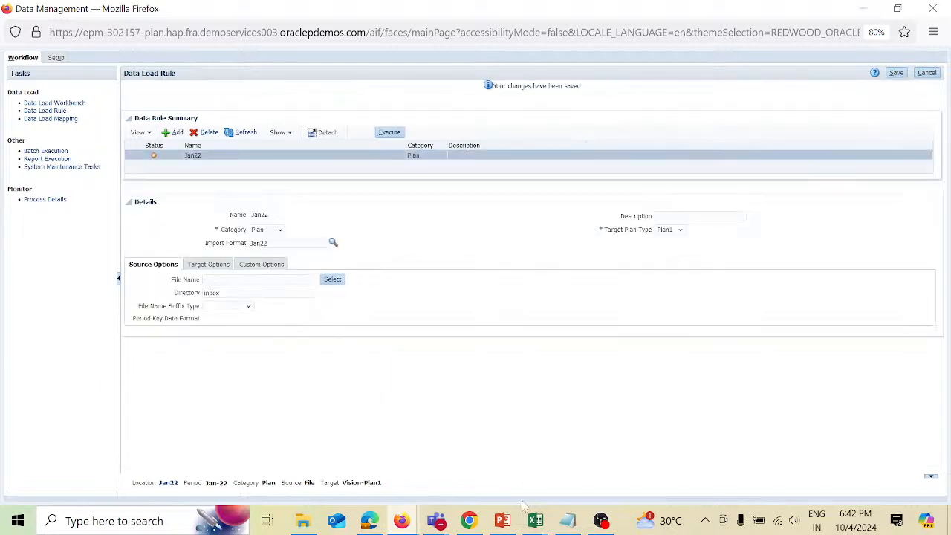
Step: Close the Jan data workbook in Excel and return to the data load rule in Data Management
{"action": "mouse_move", "coordinate": [534, 525]}
{"action": "left_click", "coordinate": [598, 480]}
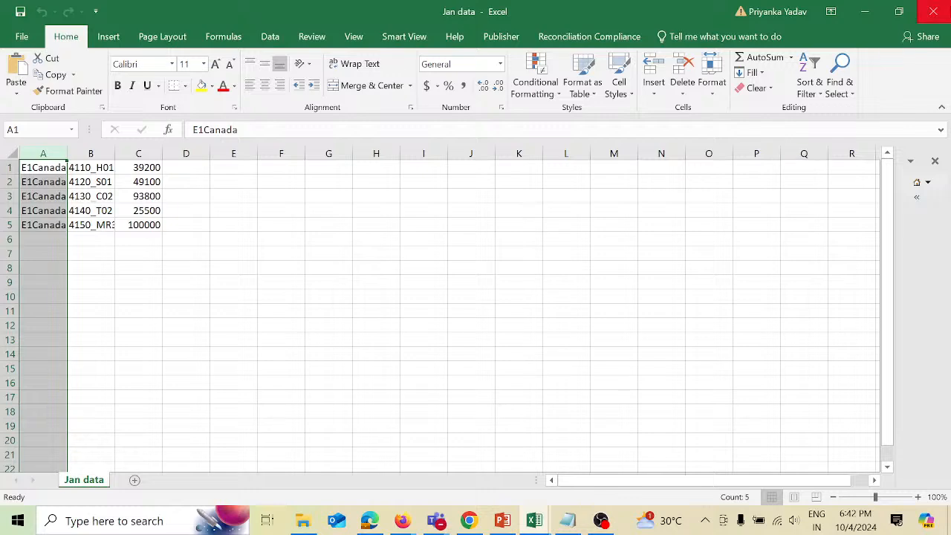
{"action": "left_click", "coordinate": [935, 11]}
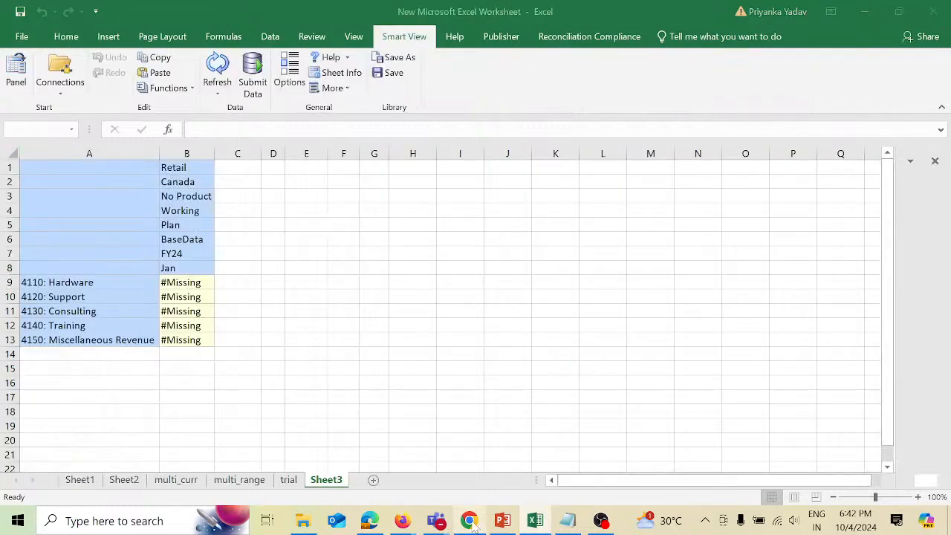
{"action": "mouse_move", "coordinate": [402, 523]}
{"action": "left_click", "coordinate": [461, 462]}
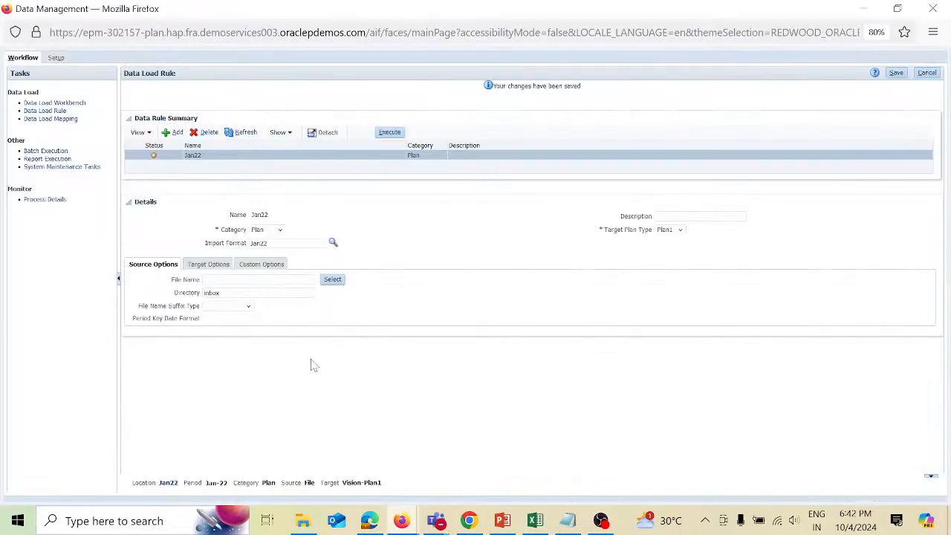
Step: Delete the existing Jan22.csv from the file selection of the Jan22 data load rule
{"action": "left_click", "coordinate": [258, 280]}
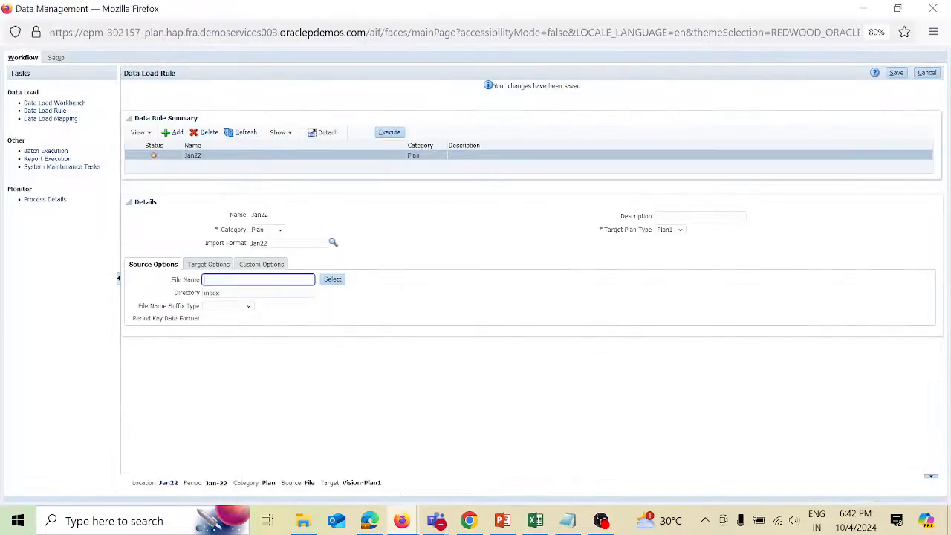
{"action": "left_click", "coordinate": [340, 282]}
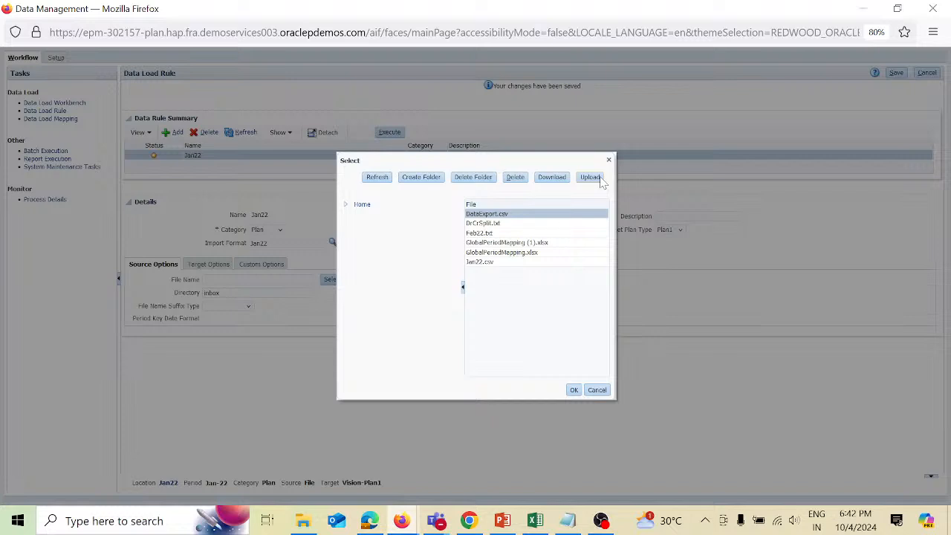
{"action": "left_click", "coordinate": [579, 266]}
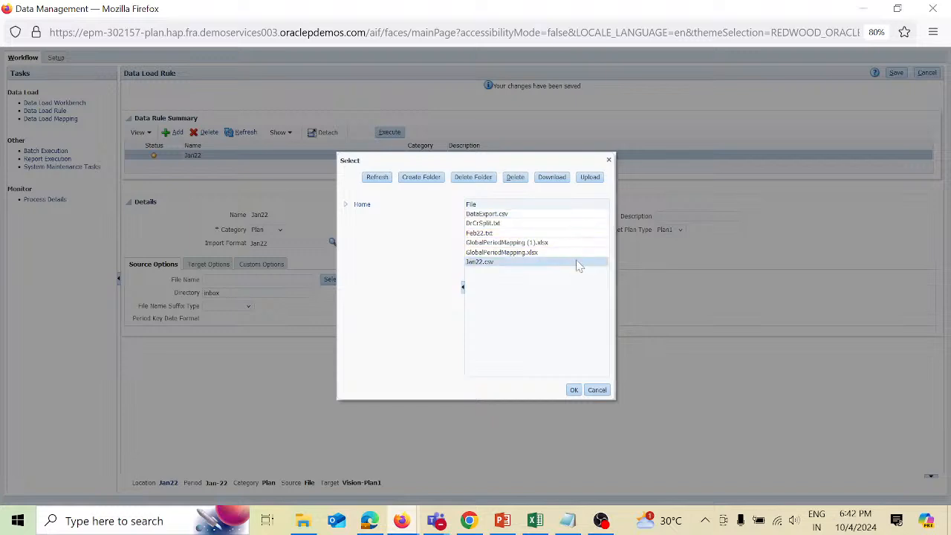
{"action": "left_click", "coordinate": [522, 180]}
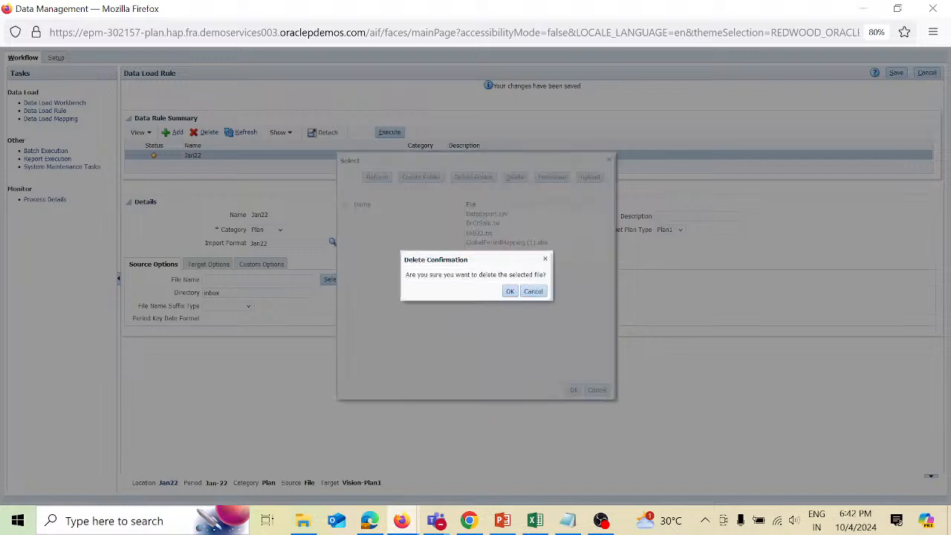
{"action": "left_click", "coordinate": [511, 292]}
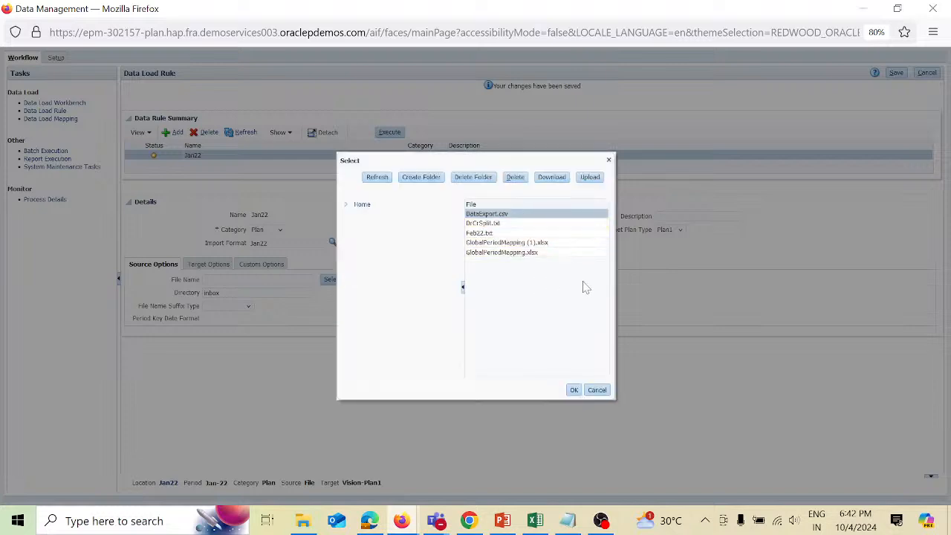
Step: Upload Jan data.csv from the Desktop folder to the file list for the Jan22 data load rule
{"action": "left_click", "coordinate": [595, 180]}
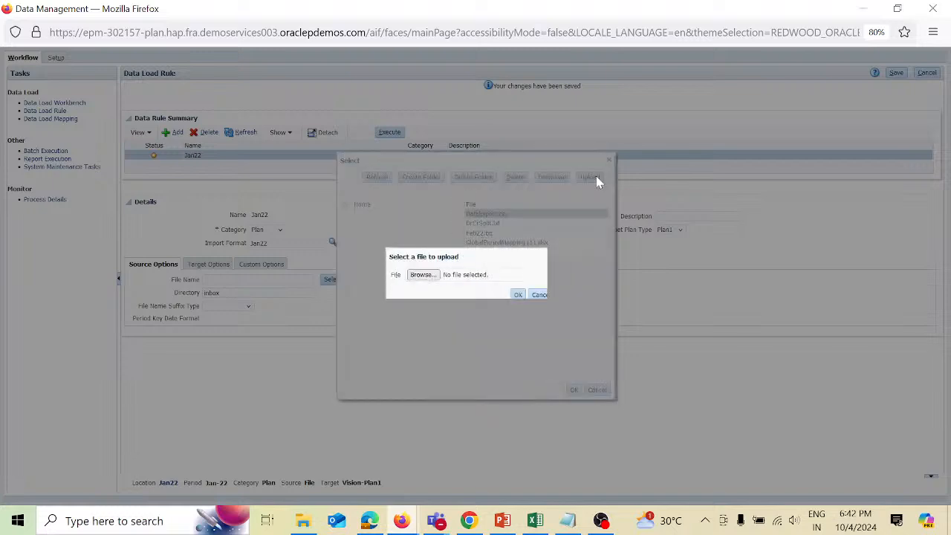
{"action": "left_click", "coordinate": [425, 276]}
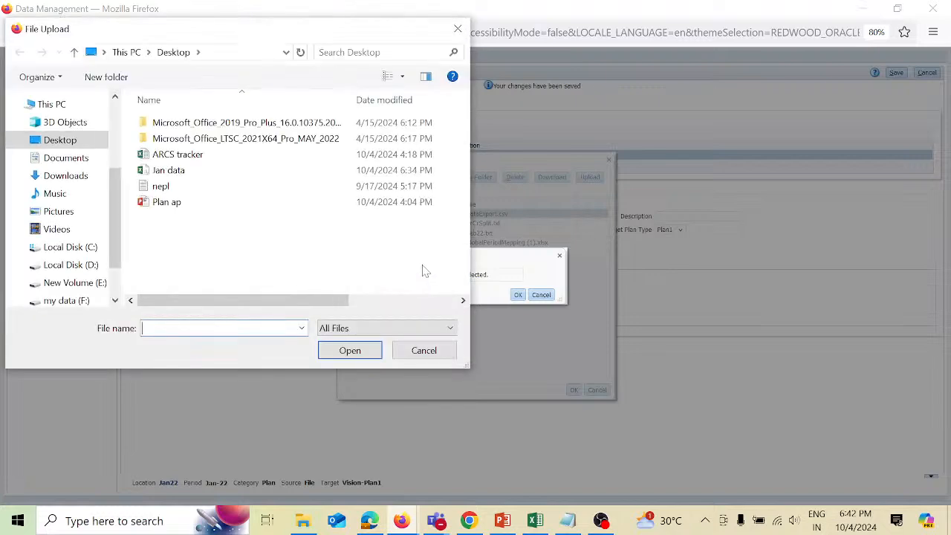
{"action": "left_click", "coordinate": [267, 171]}
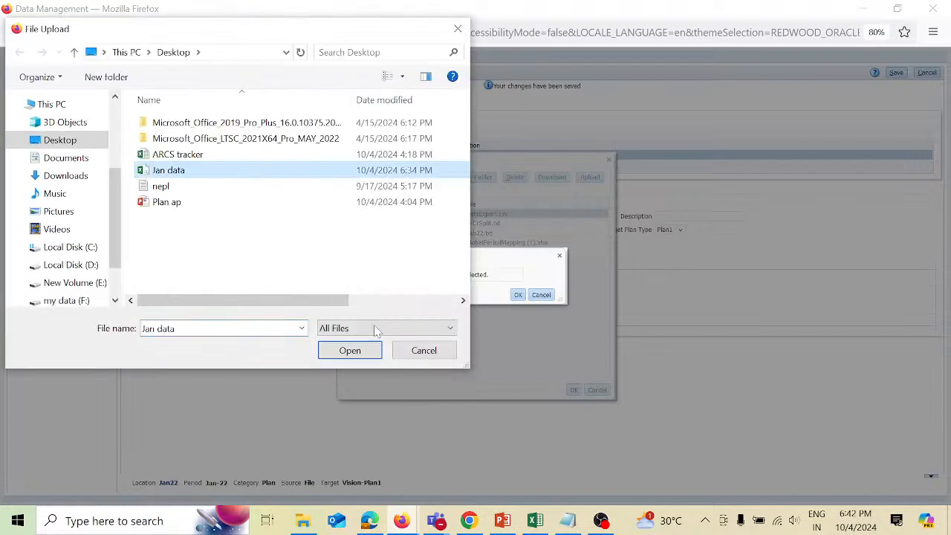
{"action": "left_click", "coordinate": [350, 351]}
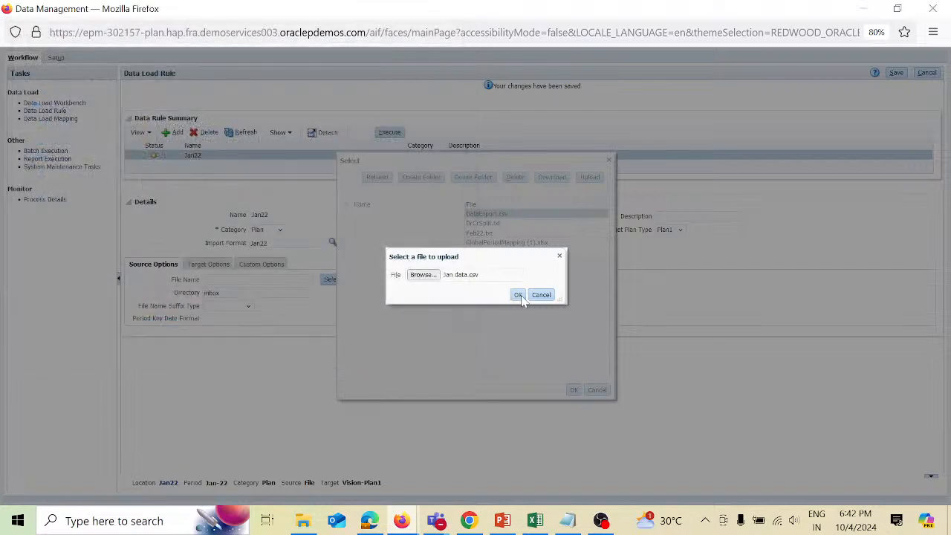
{"action": "left_click", "coordinate": [520, 295]}
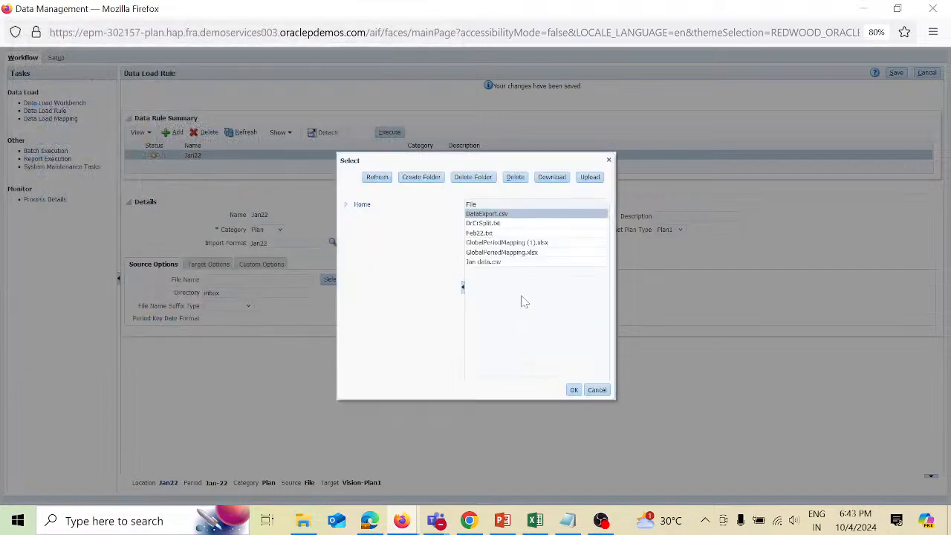
Step: Assign Jan data.csv as the source file of the Jan22 data load rule, and save the rule
{"action": "left_click", "coordinate": [523, 262]}
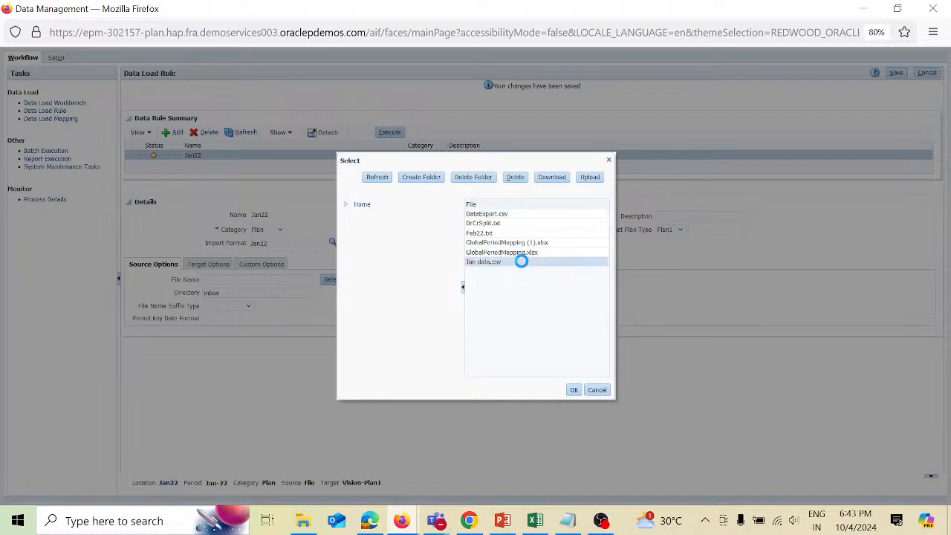
{"action": "left_click", "coordinate": [574, 393]}
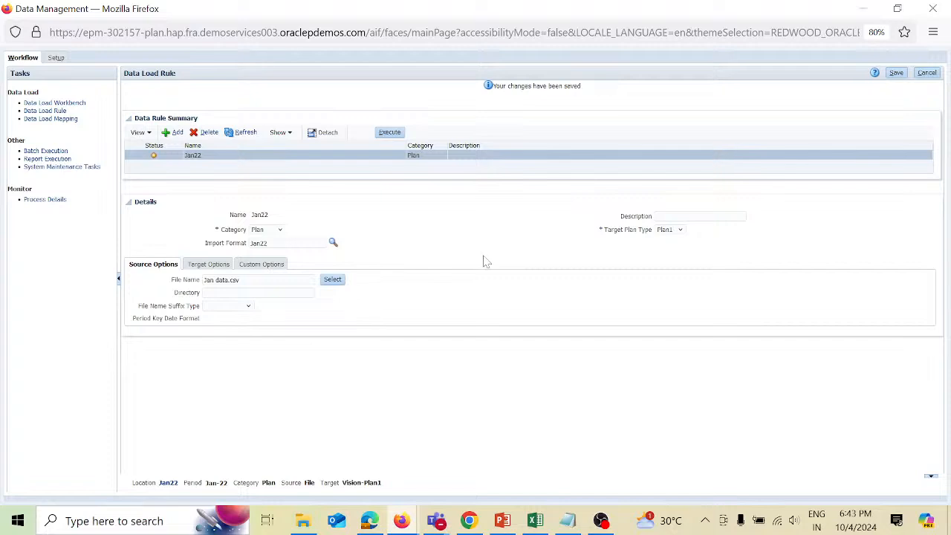
{"action": "left_click", "coordinate": [901, 74]}
Step: Execute the Jan22 rule with Import from Source and Export to Target enabled and the export mode set to Replace Data
{"action": "left_click", "coordinate": [388, 133]}
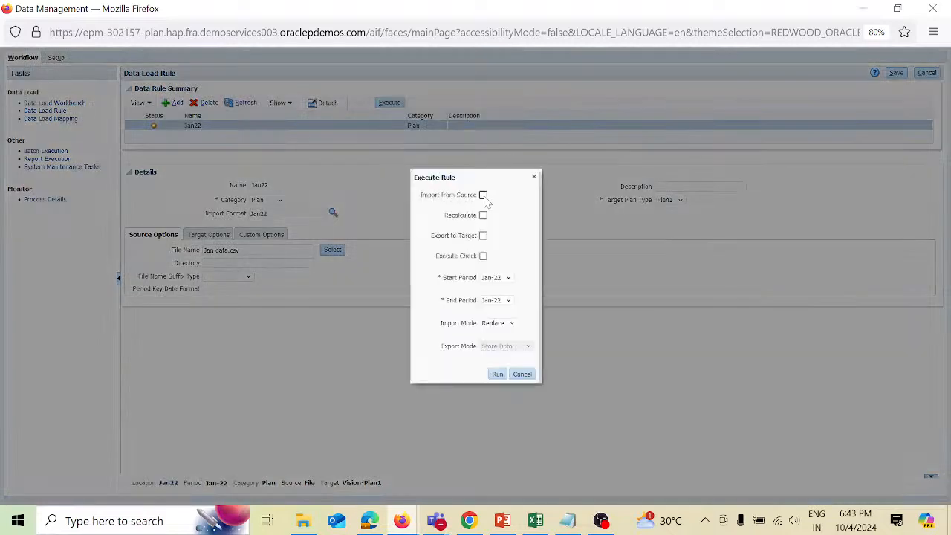
{"action": "left_click", "coordinate": [483, 197]}
{"action": "left_click", "coordinate": [483, 237]}
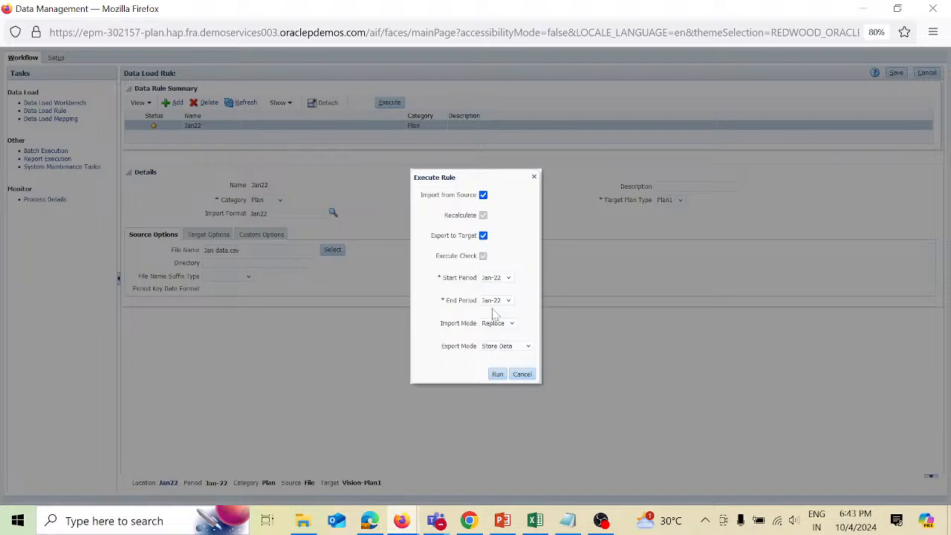
{"action": "left_click", "coordinate": [528, 348]}
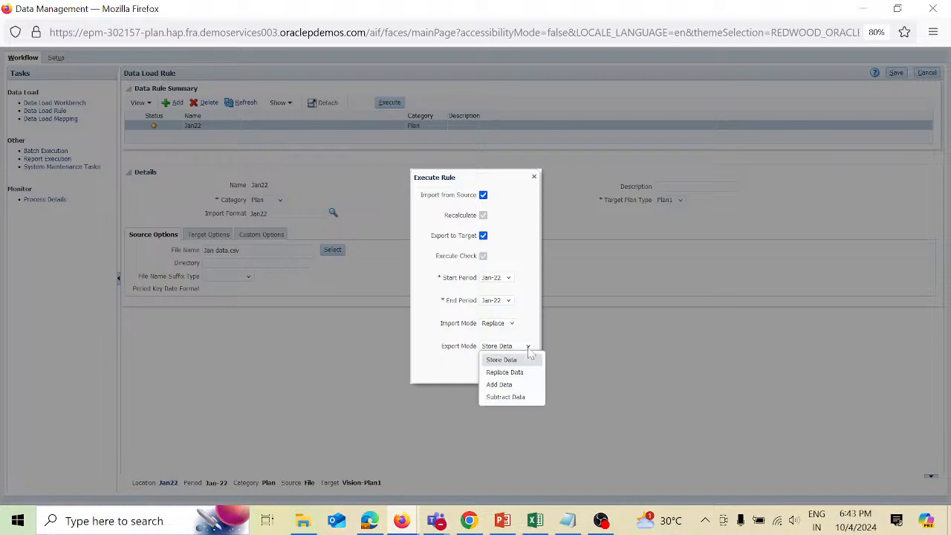
{"action": "left_click", "coordinate": [526, 372]}
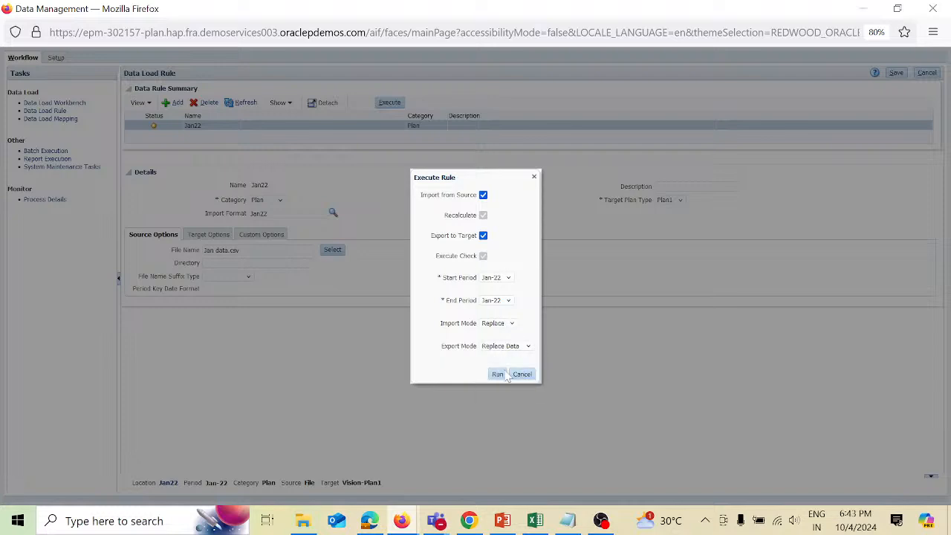
{"action": "left_click", "coordinate": [497, 374]}
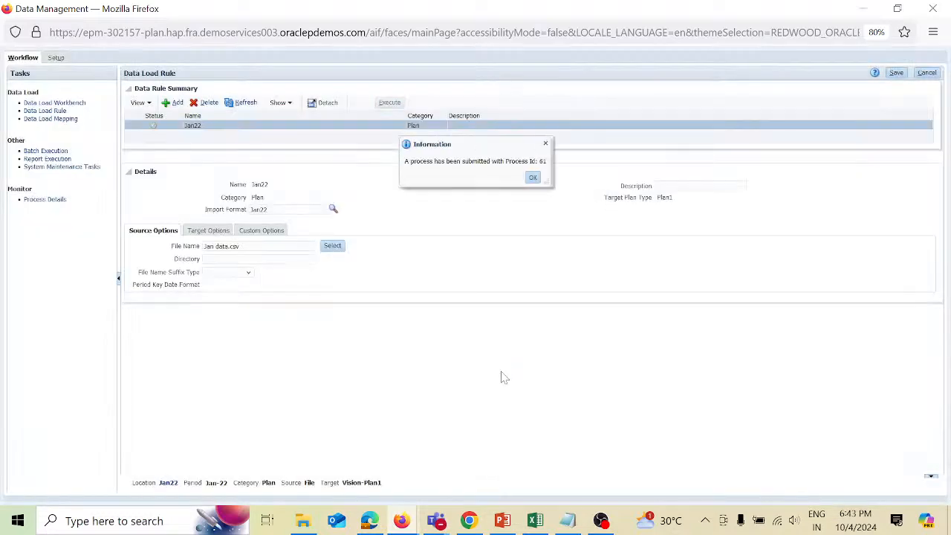
Step: Refresh the status of the executed Jan22 data load rule and check its records in the Data Load Workbench
{"action": "left_click", "coordinate": [532, 179]}
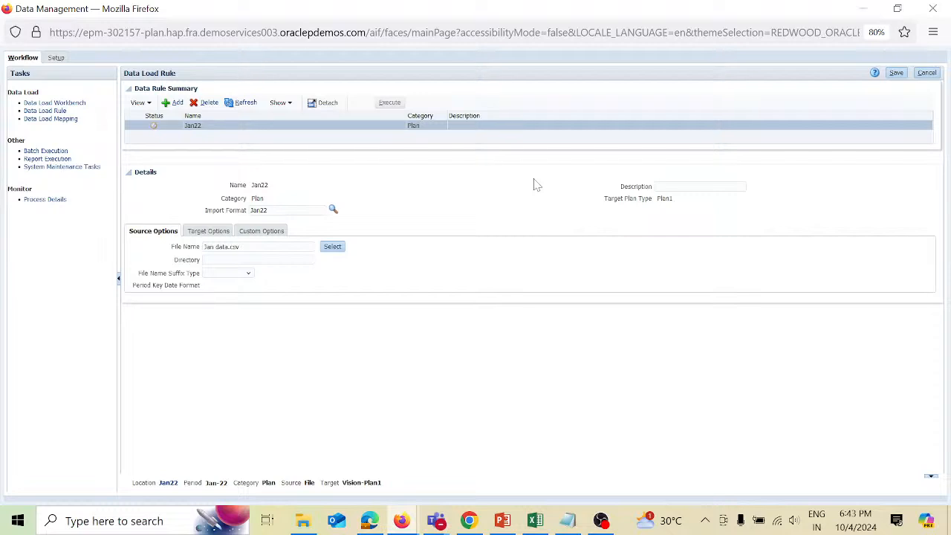
{"action": "left_click", "coordinate": [249, 107]}
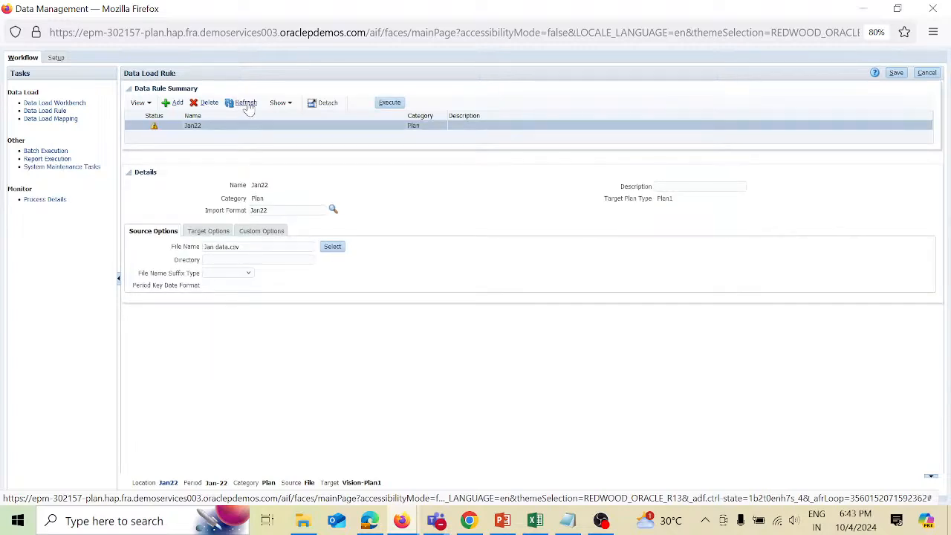
{"action": "left_click", "coordinate": [249, 107]}
{"action": "left_click", "coordinate": [77, 103]}
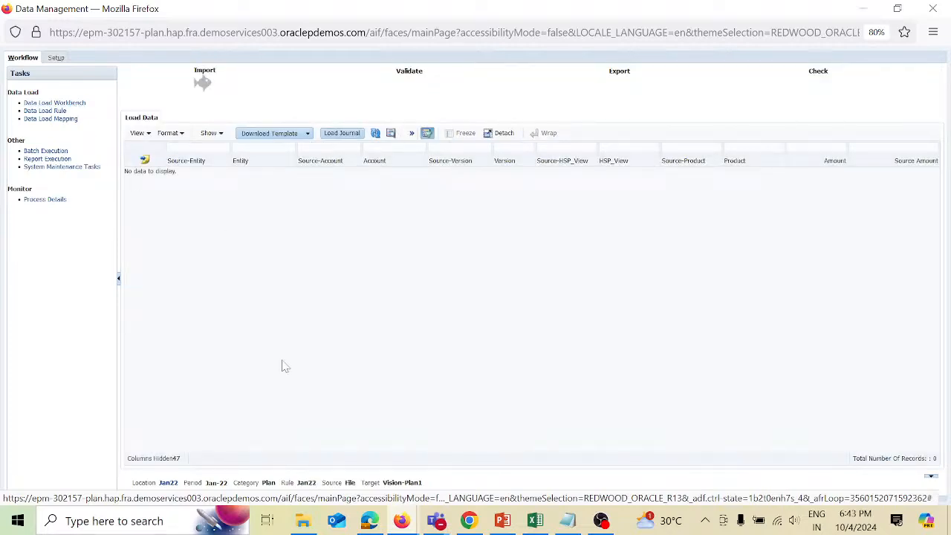
Step: Switch to the EPM Cloud Planning window, return to the Vision application's home page and reload it
{"action": "mouse_move", "coordinate": [411, 527]}
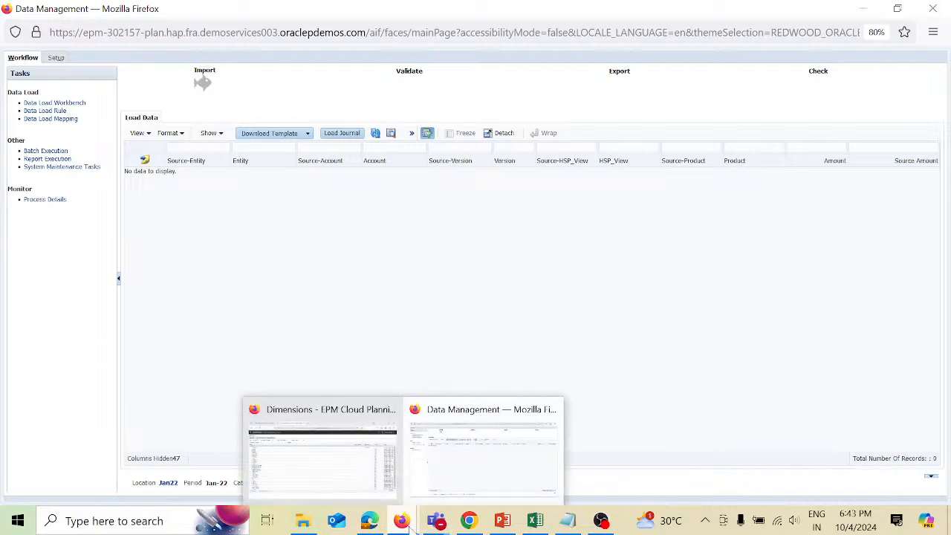
{"action": "left_click", "coordinate": [359, 477]}
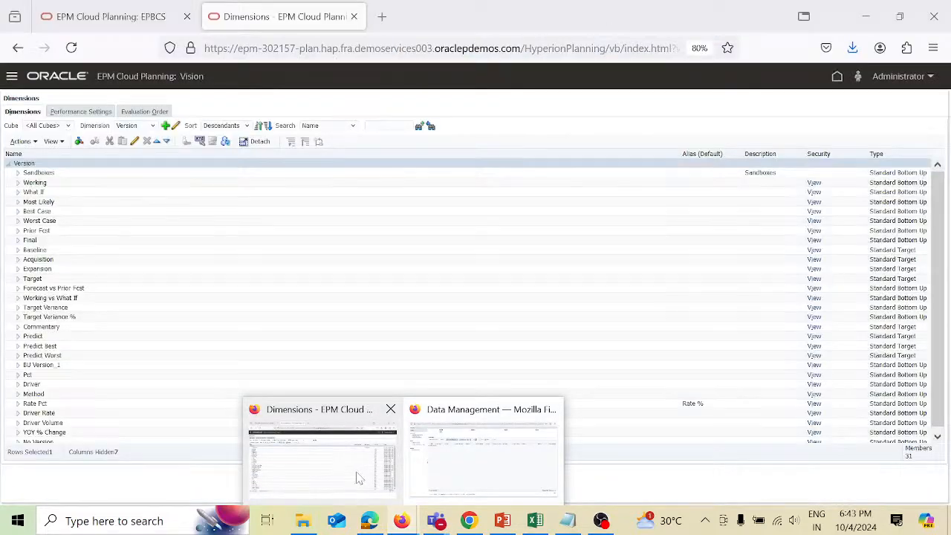
{"action": "left_click", "coordinate": [838, 78]}
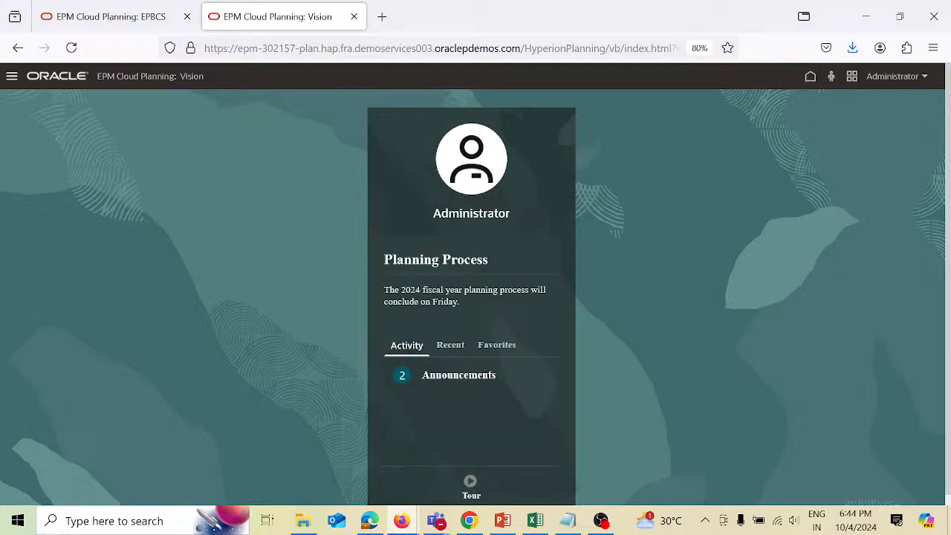
{"action": "left_click", "coordinate": [686, 49]}
{"action": "key", "text": "Return"}
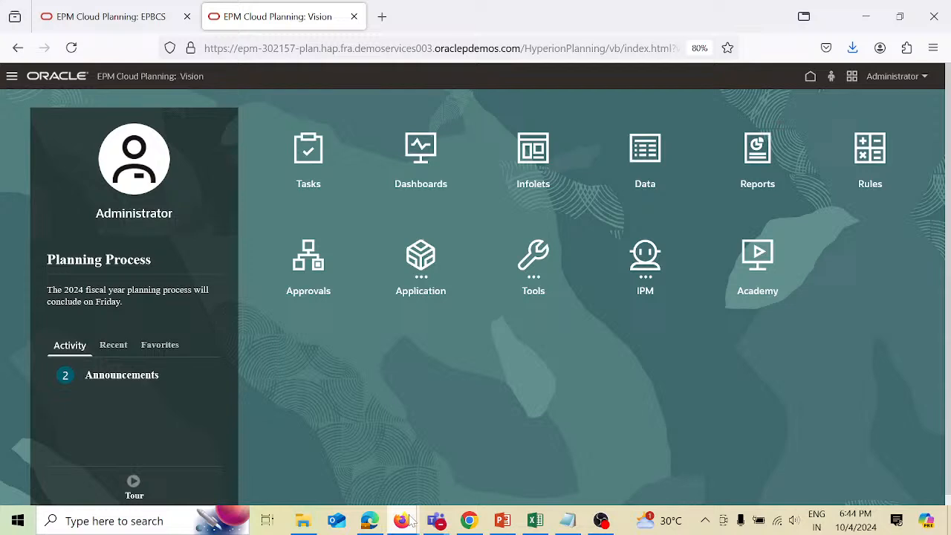
Step: Return to the Data Management window and review the data load's process details and the Jan22 location setup
{"action": "mouse_move", "coordinate": [411, 522]}
{"action": "left_click", "coordinate": [479, 453]}
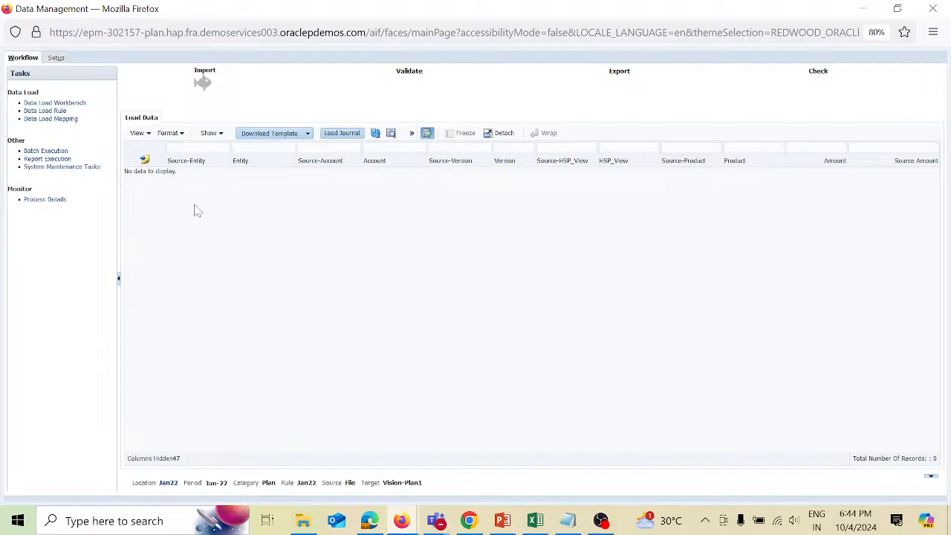
{"action": "left_click", "coordinate": [60, 199]}
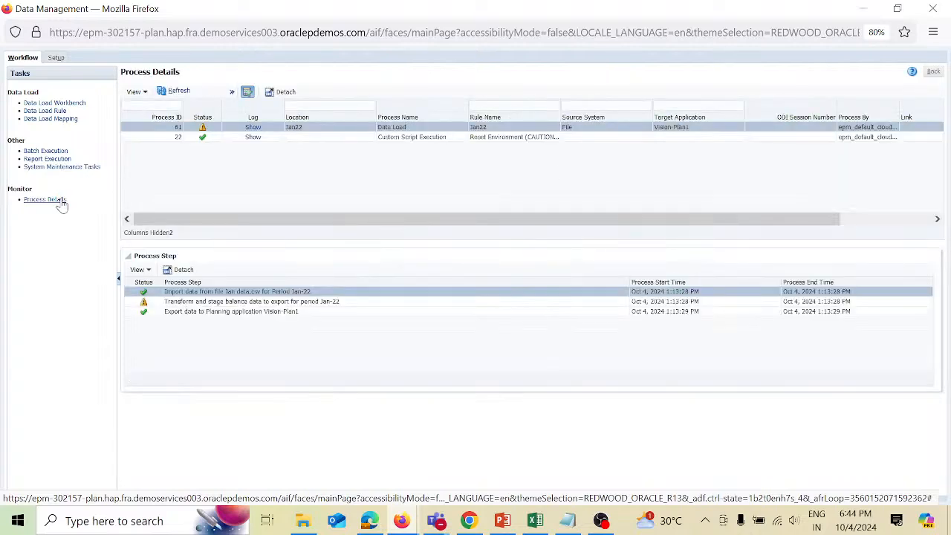
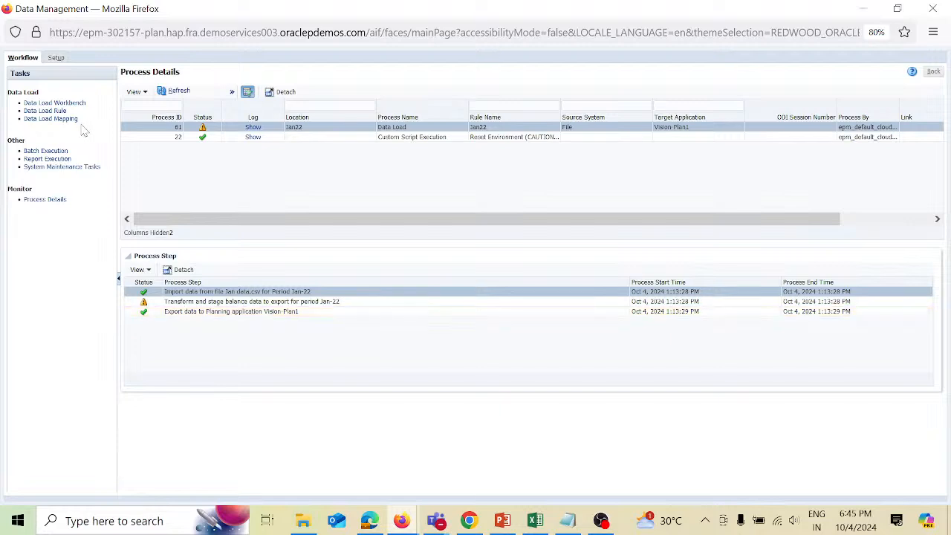
{"action": "left_click", "coordinate": [58, 61]}
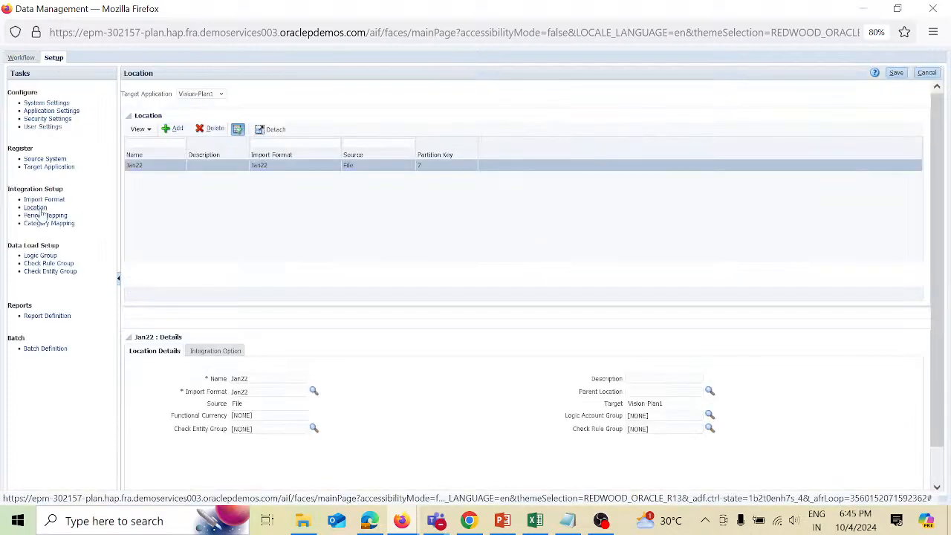
{"action": "left_click", "coordinate": [28, 59]}
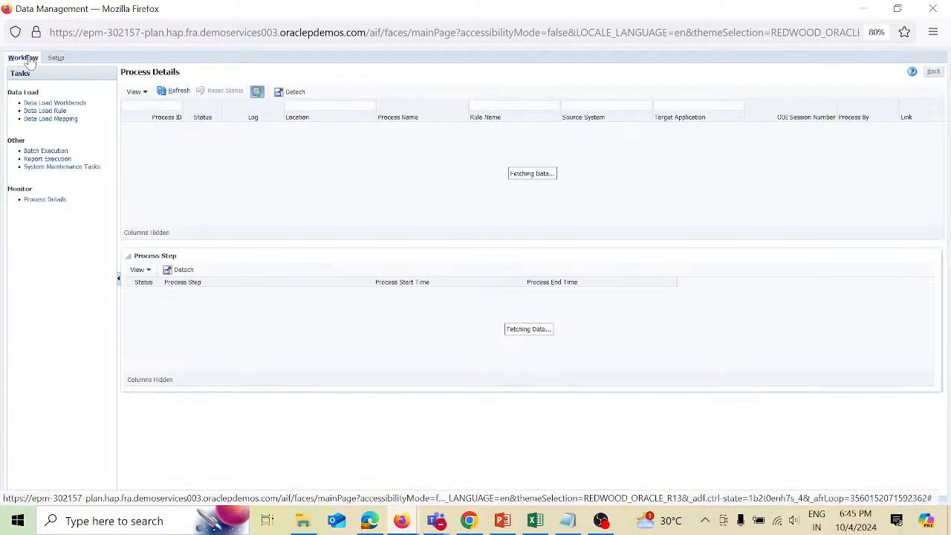
Step: On the Data Load Mapping page, change the point of view's category to Current for location Jan22
{"action": "left_click", "coordinate": [52, 120]}
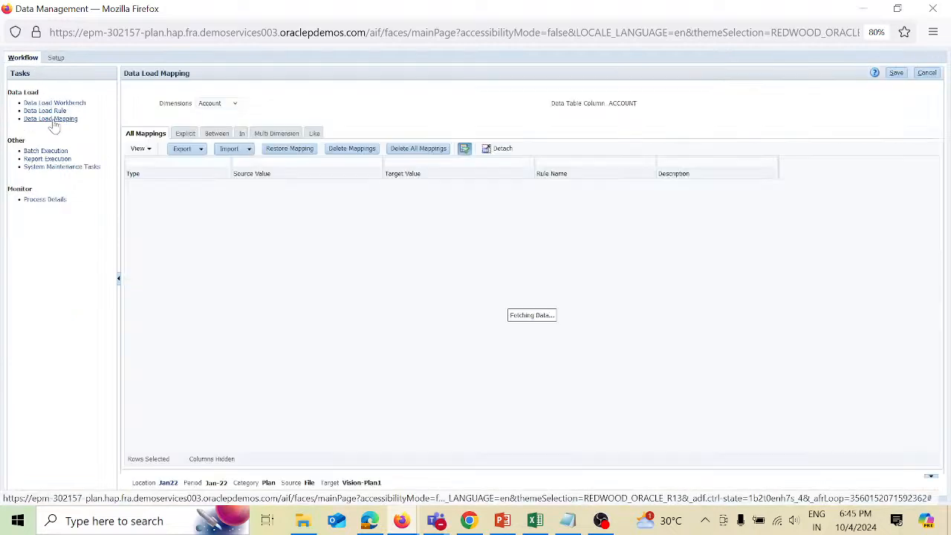
{"action": "left_click", "coordinate": [169, 484]}
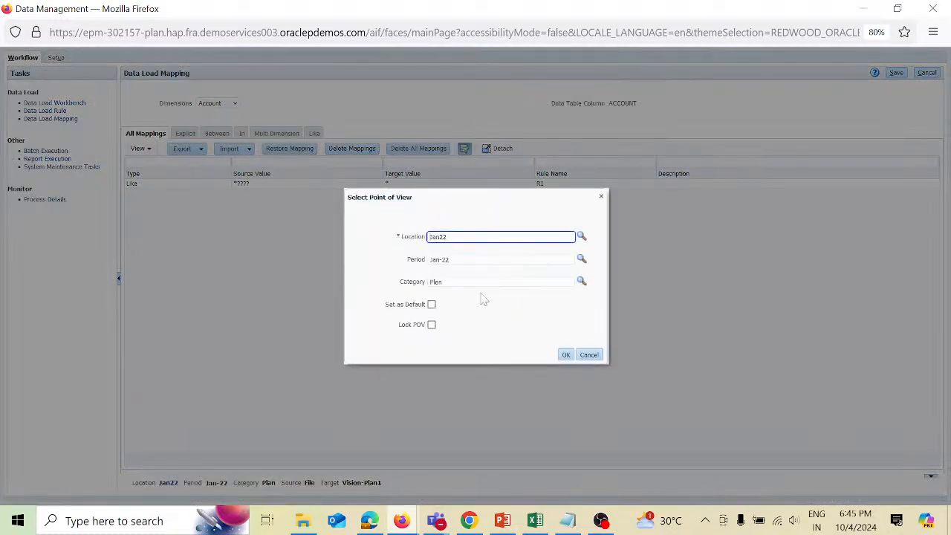
{"action": "left_click", "coordinate": [582, 282]}
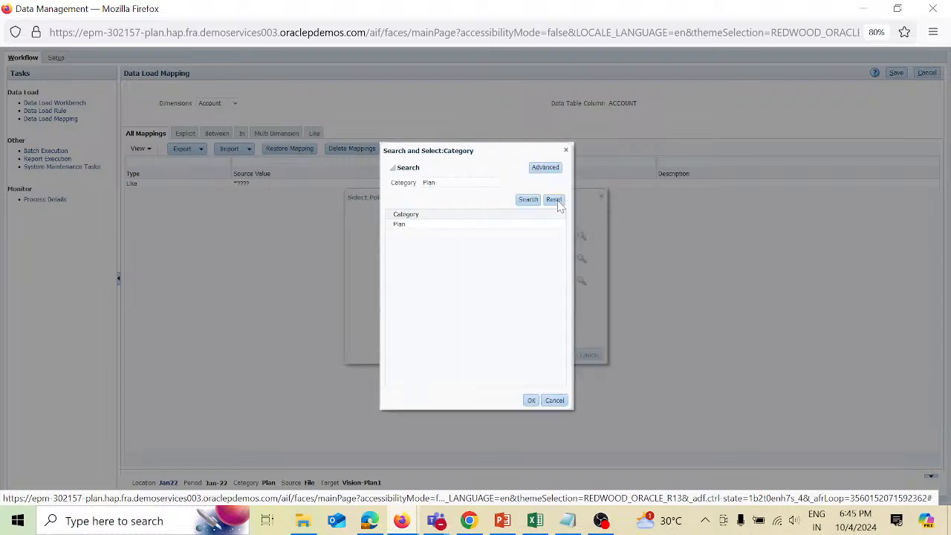
{"action": "left_click", "coordinate": [556, 201]}
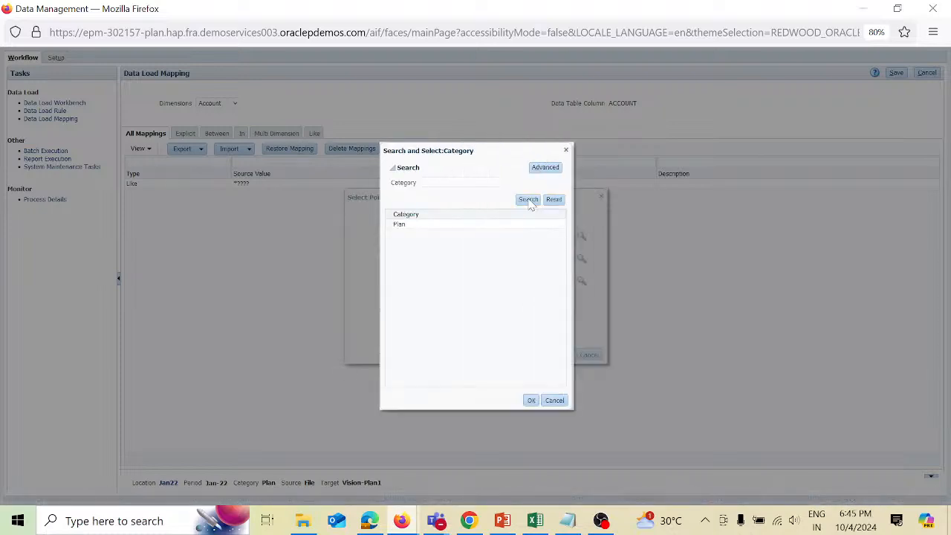
{"action": "left_click", "coordinate": [537, 199]}
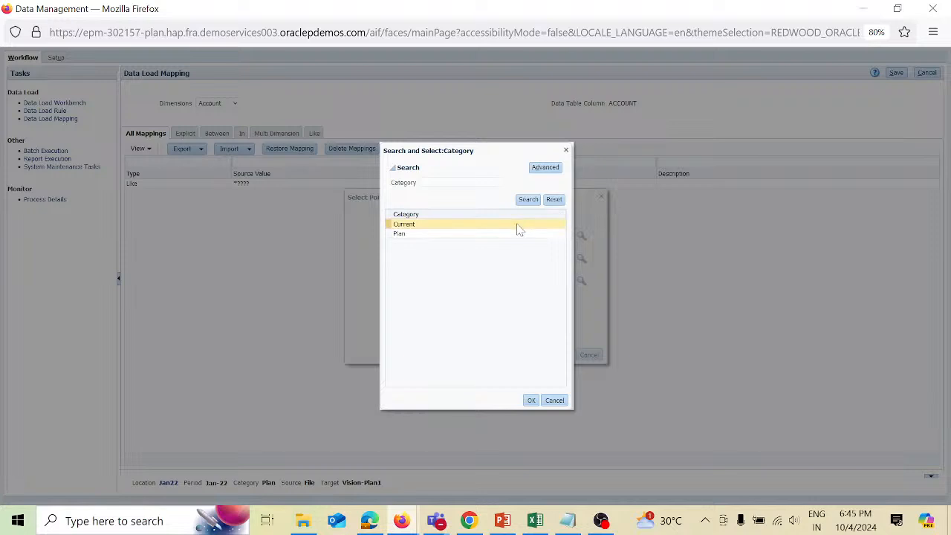
{"action": "left_click", "coordinate": [519, 226]}
{"action": "left_click", "coordinate": [532, 400]}
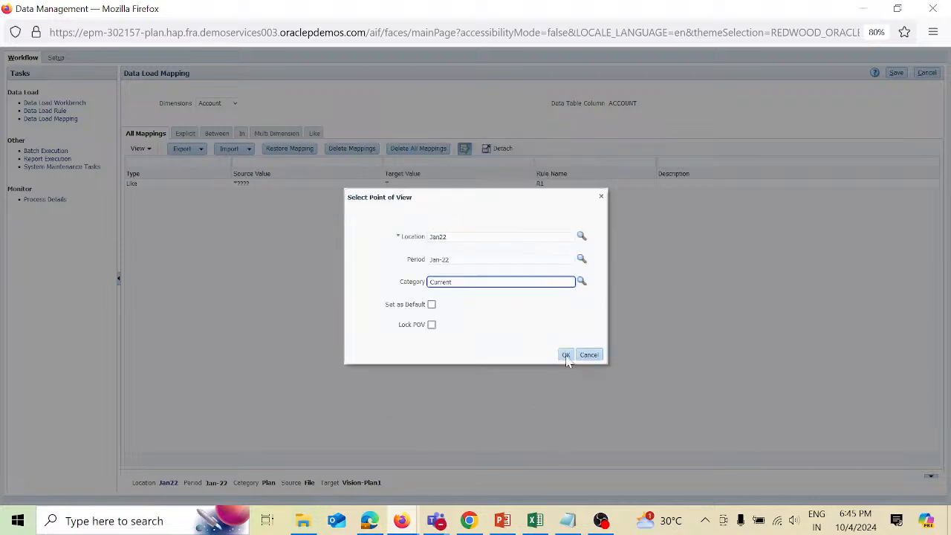
{"action": "left_click", "coordinate": [566, 355]}
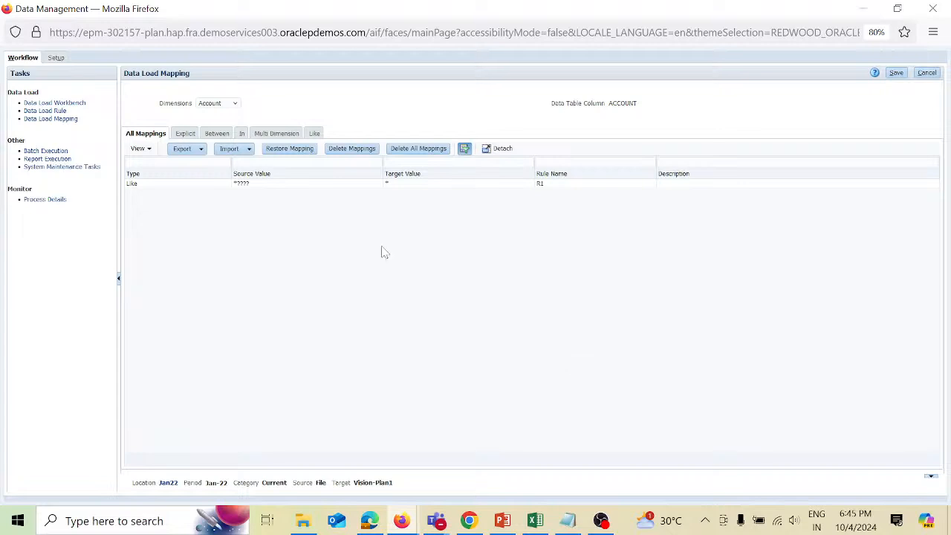
Step: Add and save a data load rule named Jan22data with the Jan22 import format
{"action": "left_click", "coordinate": [57, 111]}
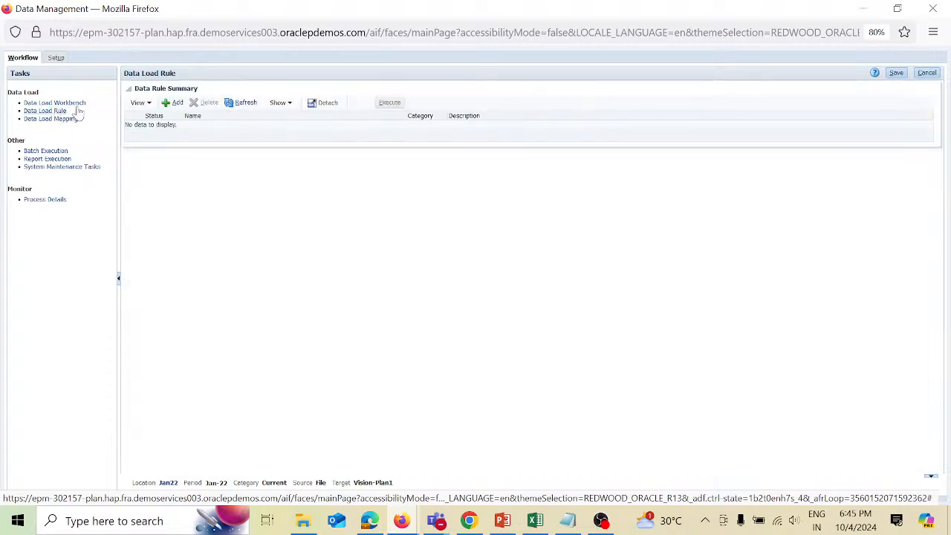
{"action": "left_click", "coordinate": [176, 104]}
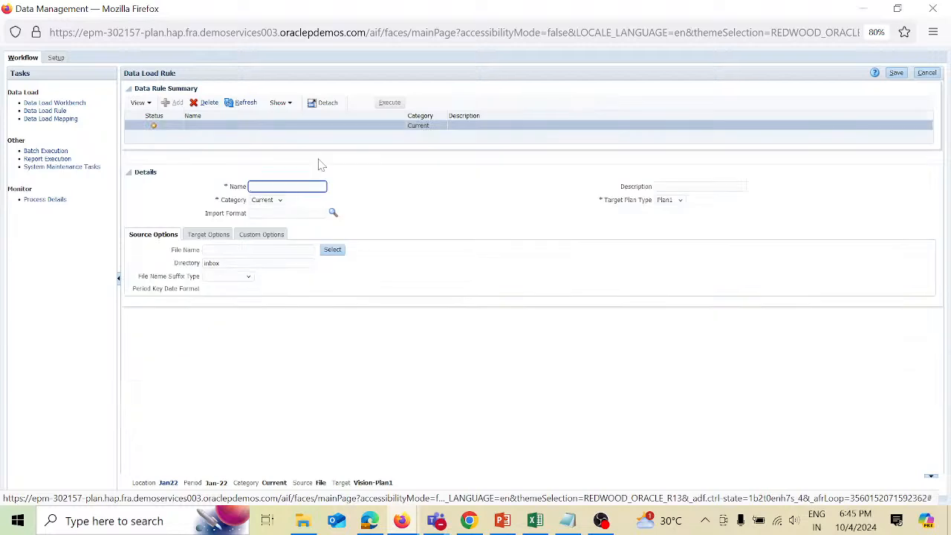
{"action": "type", "text": "Jan22data"}
{"action": "left_click", "coordinate": [281, 214]}
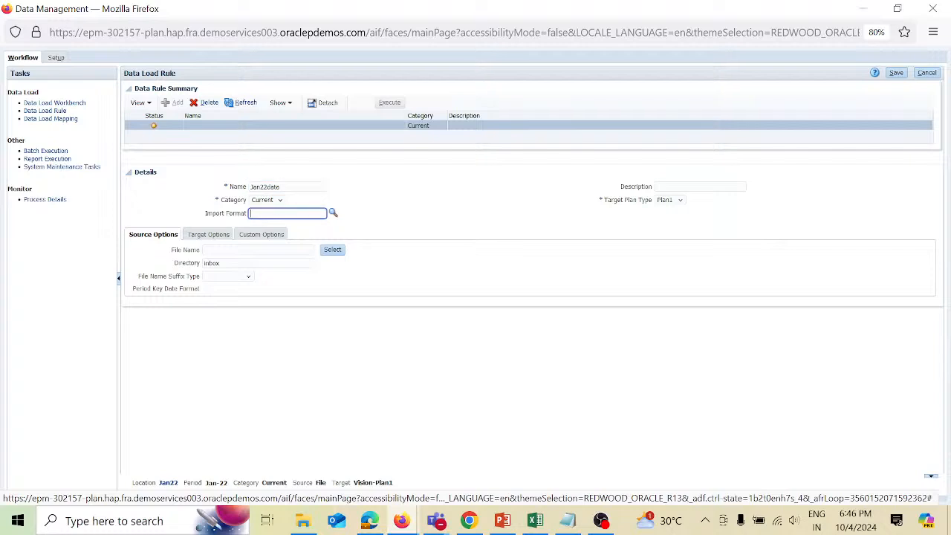
{"action": "left_click", "coordinate": [333, 213]}
{"action": "left_click", "coordinate": [461, 202]}
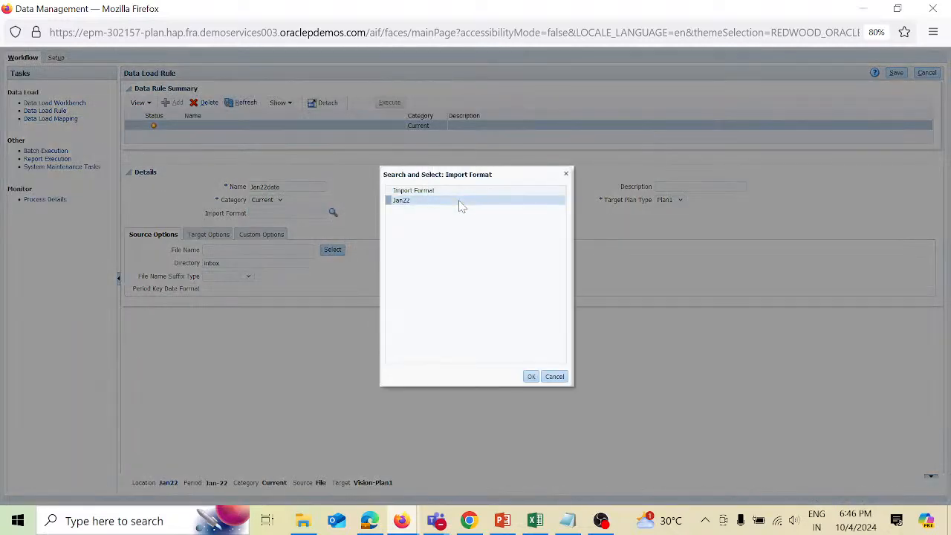
{"action": "left_click", "coordinate": [531, 377]}
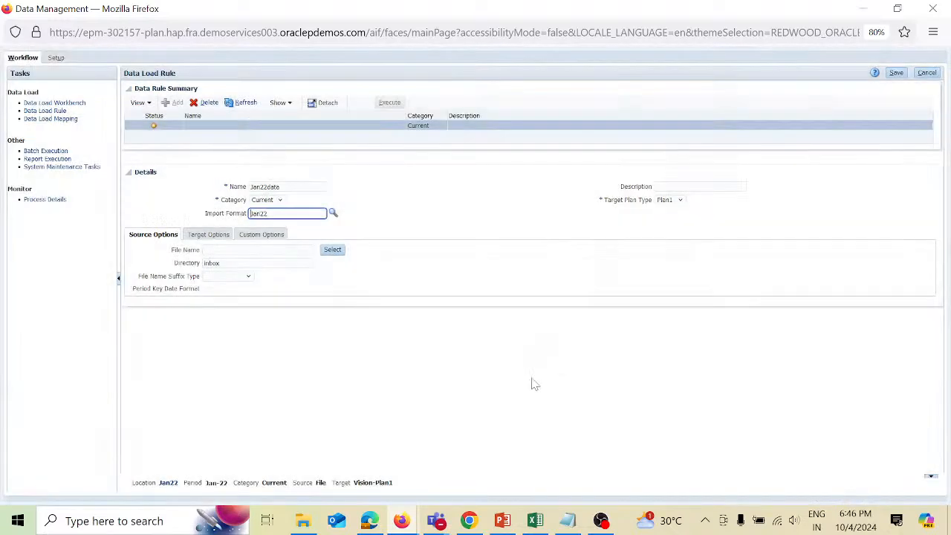
{"action": "left_click", "coordinate": [898, 75]}
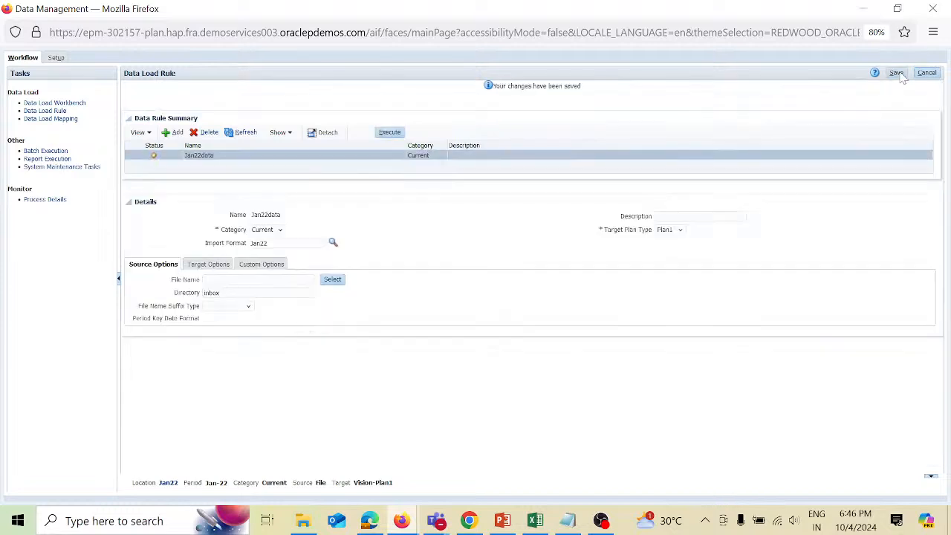
Step: Assign Jan data.csv as the source file of the Jan22data rule and save the rule
{"action": "left_click", "coordinate": [281, 280]}
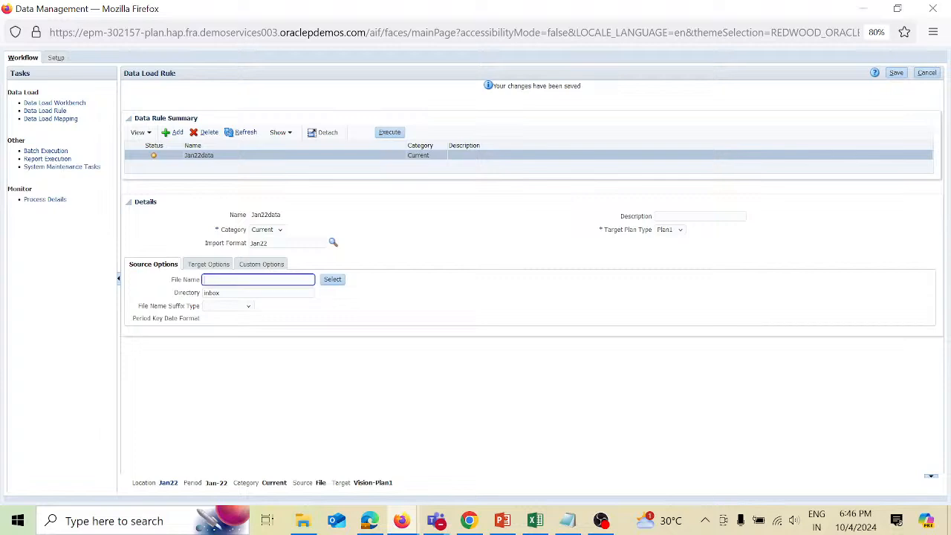
{"action": "left_click", "coordinate": [337, 284]}
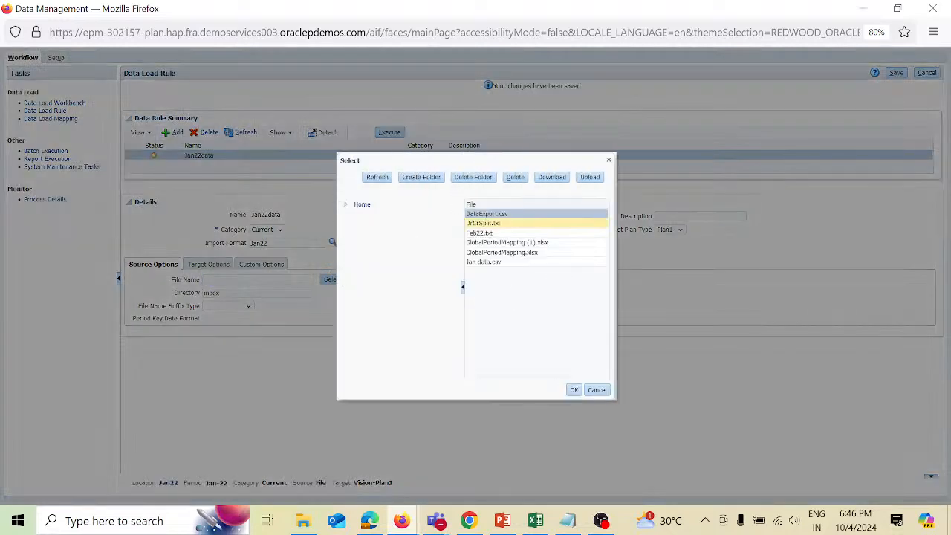
{"action": "left_click", "coordinate": [526, 264]}
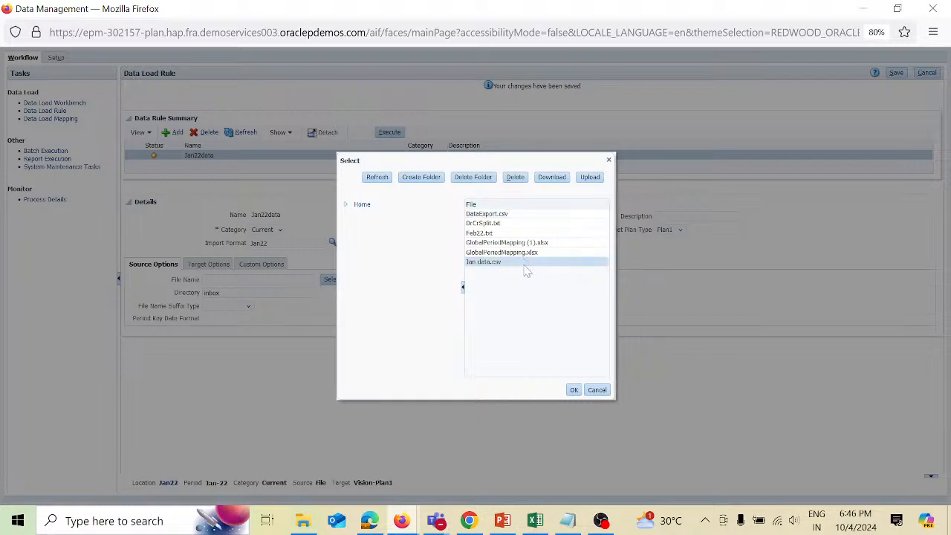
{"action": "left_click", "coordinate": [576, 392]}
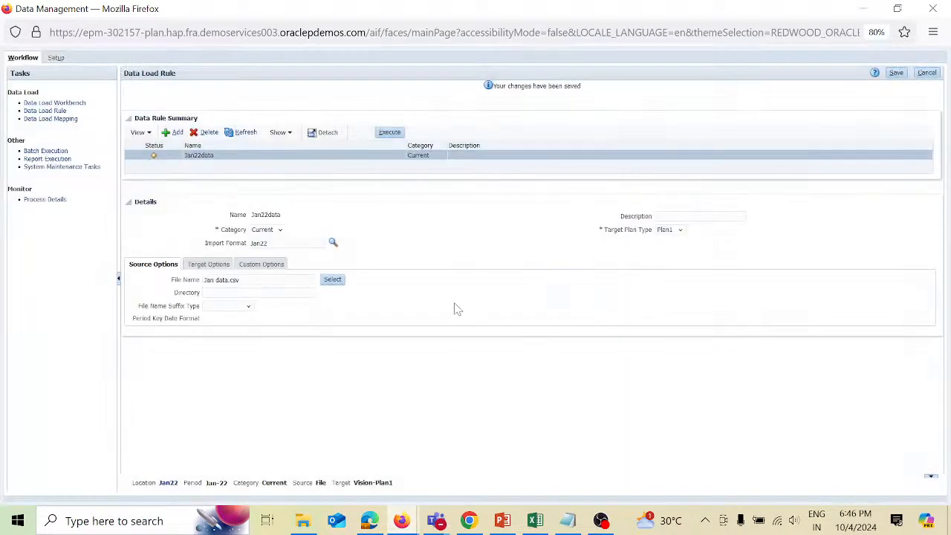
{"action": "left_click", "coordinate": [903, 74]}
Step: Execute the Jan22data rule for Jan-22 with Import from Source and Export to Target enabled, and refresh its status
{"action": "left_click", "coordinate": [389, 131]}
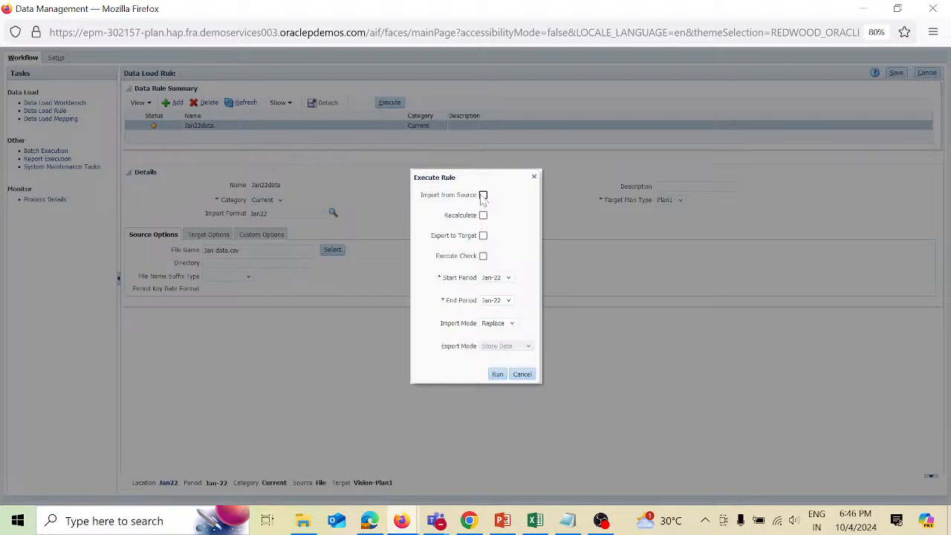
{"action": "left_click", "coordinate": [483, 195]}
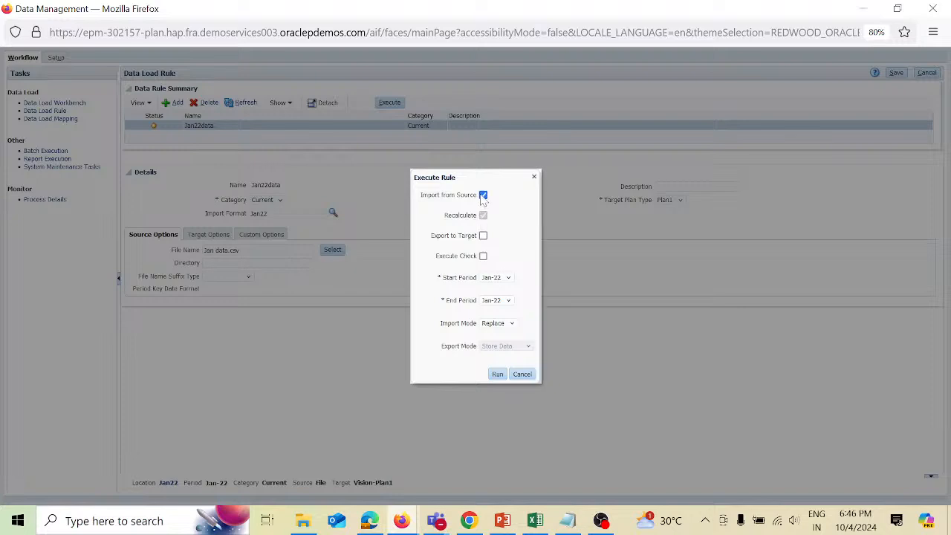
{"action": "left_click", "coordinate": [484, 236]}
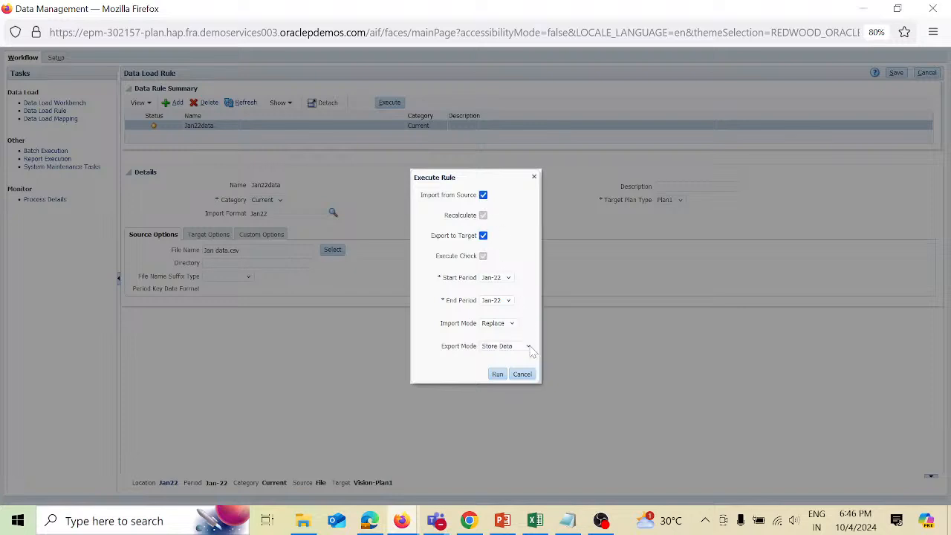
{"action": "left_click", "coordinate": [529, 347]}
{"action": "left_click", "coordinate": [524, 373]}
{"action": "left_click", "coordinate": [497, 374]}
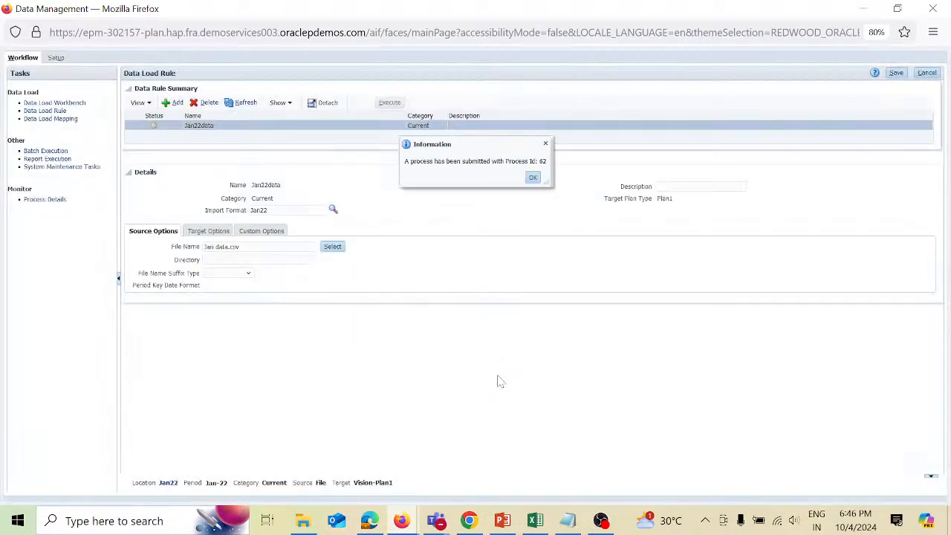
{"action": "left_click", "coordinate": [533, 179]}
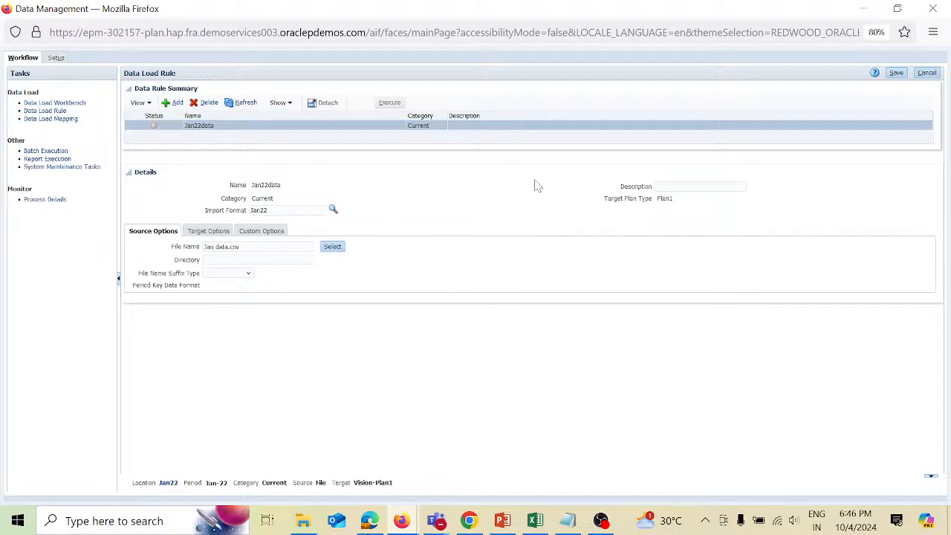
{"action": "left_click", "coordinate": [247, 103]}
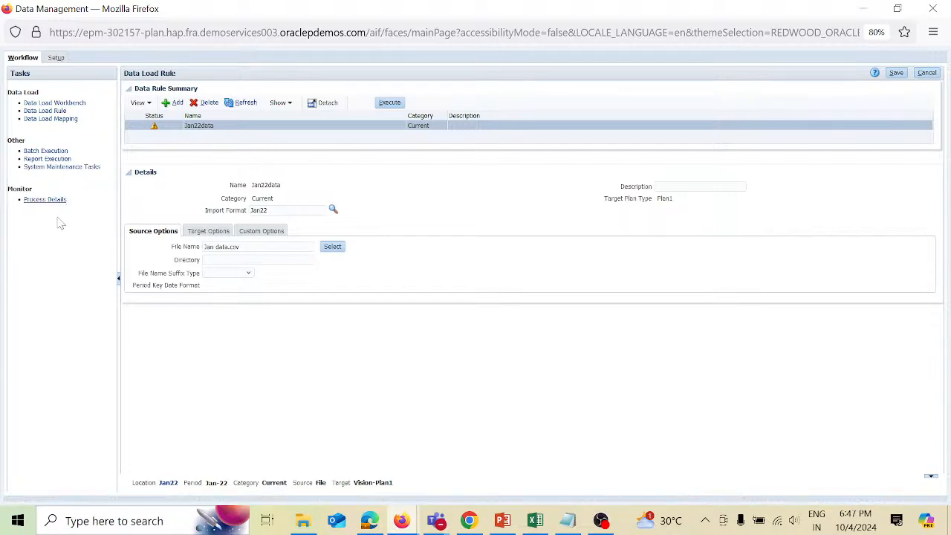
Step: Check the Jan22data load in the Data Load Workbench and in the Process Details list
{"action": "left_click", "coordinate": [74, 103]}
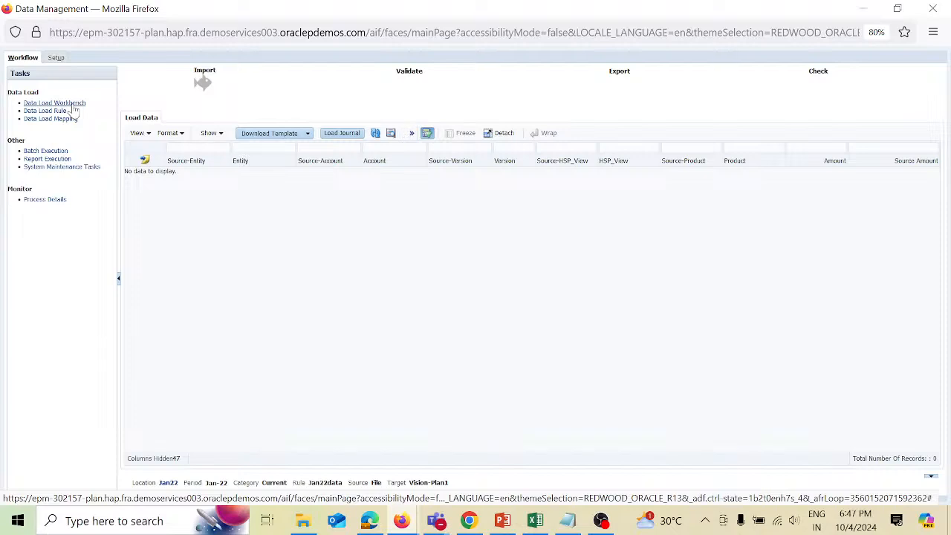
{"action": "left_click", "coordinate": [62, 201]}
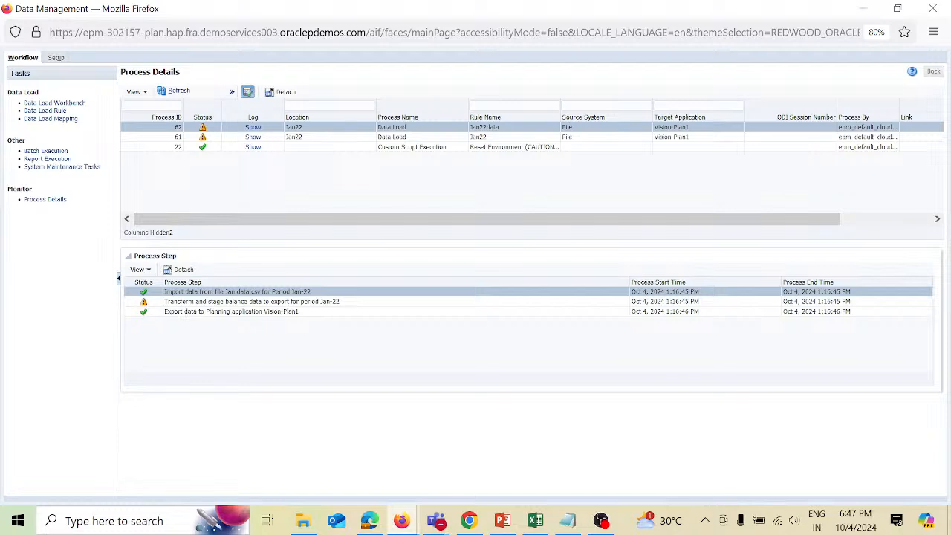
Step: Switch to the EPM Cloud Planning browser window, try to open Dimensions in the EPBCS tab, and reload the page
{"action": "mouse_move", "coordinate": [413, 526]}
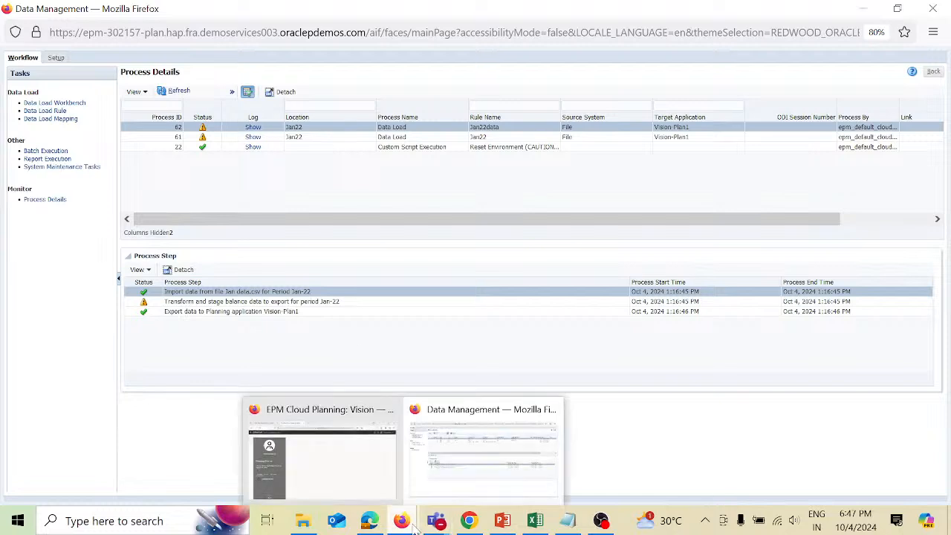
{"action": "left_click", "coordinate": [355, 461]}
{"action": "left_click", "coordinate": [141, 18]}
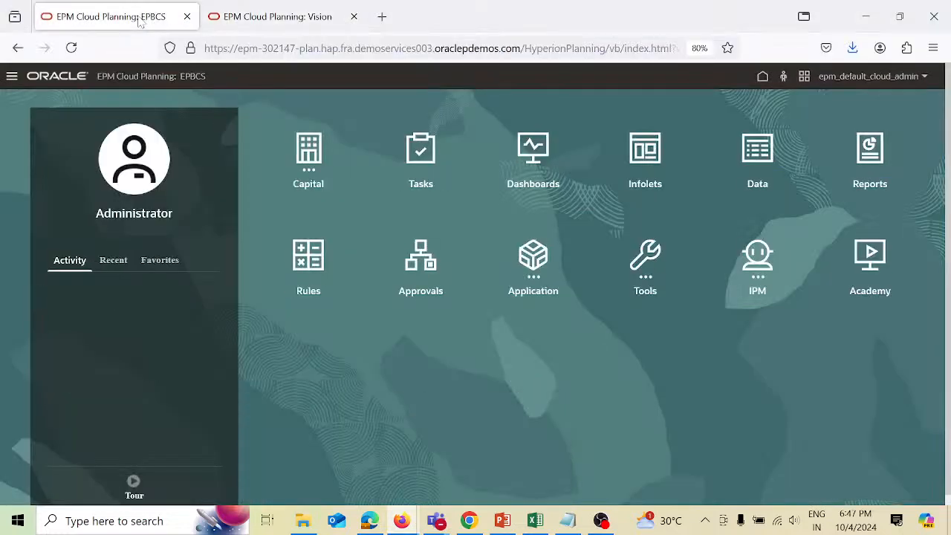
{"action": "left_click", "coordinate": [12, 77]}
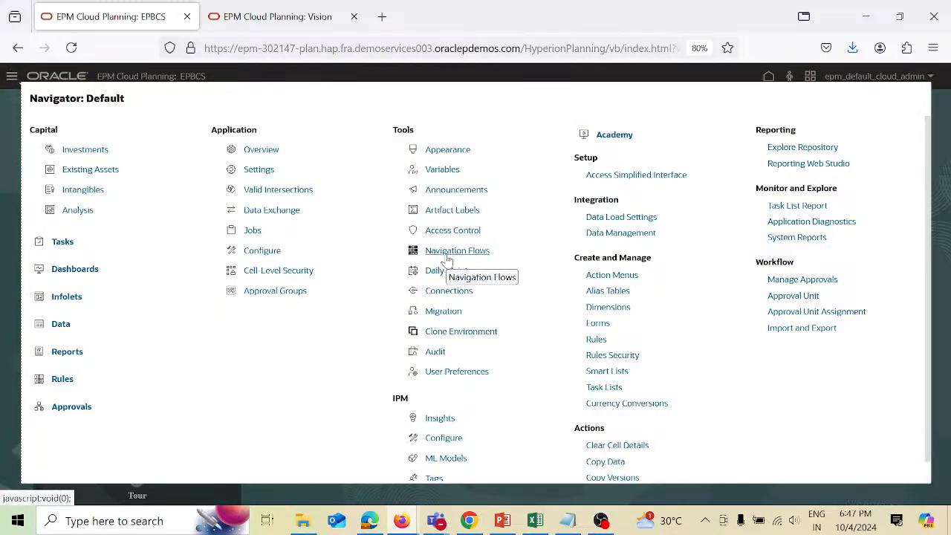
{"action": "left_click", "coordinate": [594, 310]}
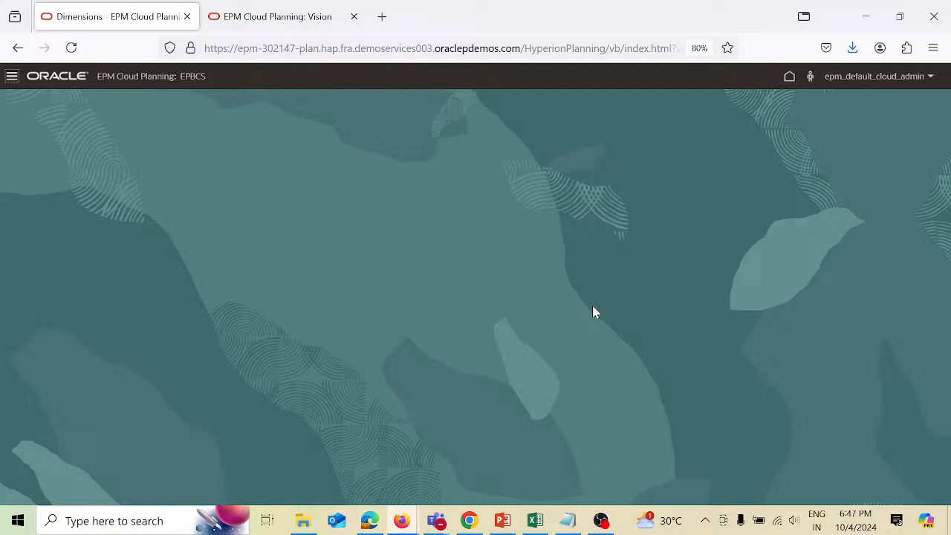
{"action": "left_click", "coordinate": [72, 49]}
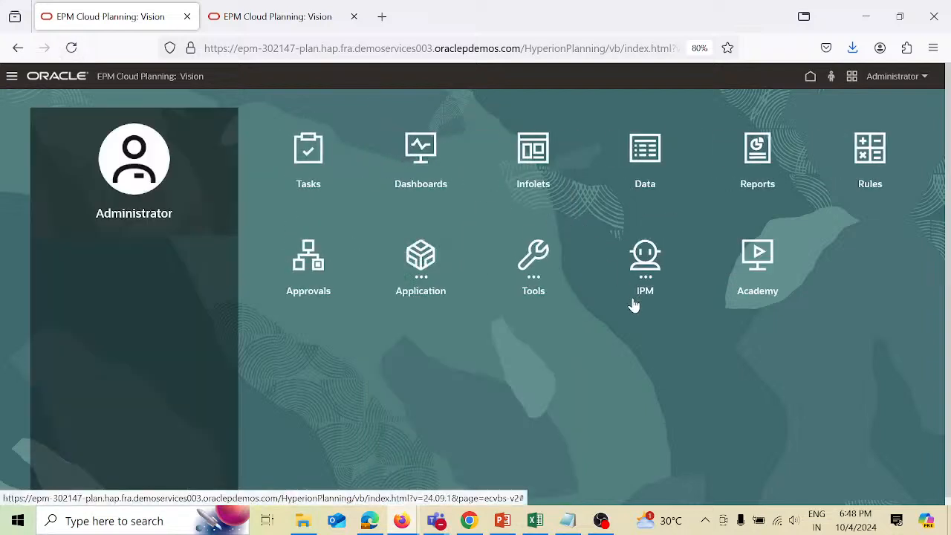
Step: Open Vision's Dimensions page and examine the Account members under AllA and the Entity members under Total Geography and North America
{"action": "left_click", "coordinate": [12, 78]}
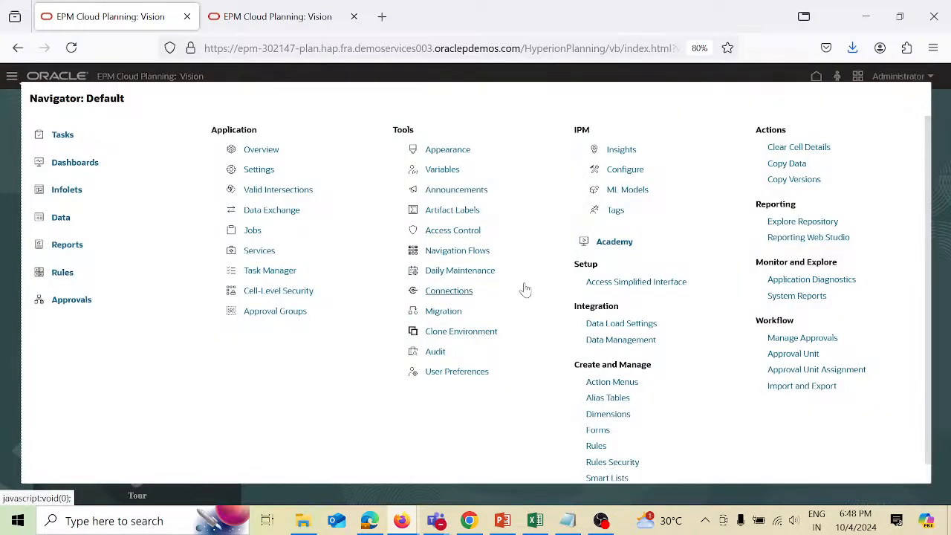
{"action": "left_click", "coordinate": [608, 414]}
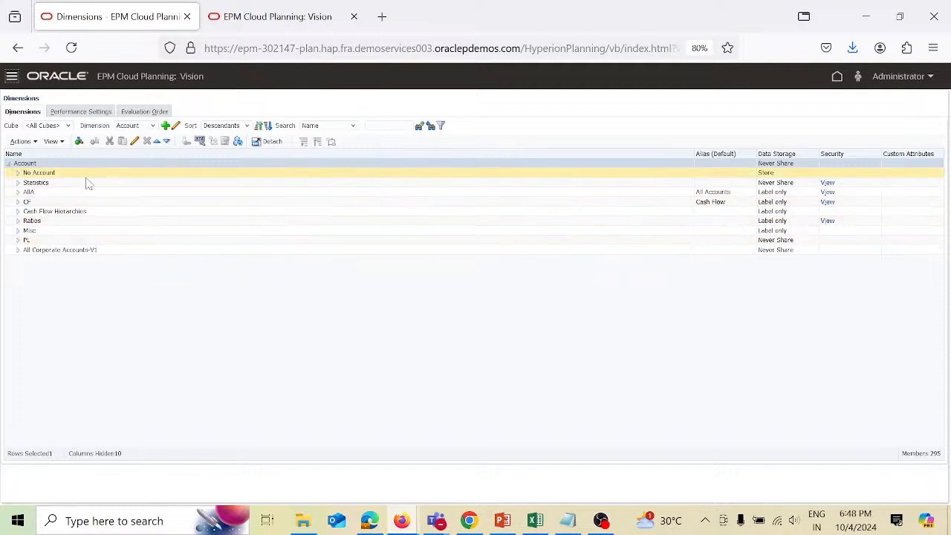
{"action": "left_click", "coordinate": [18, 193]}
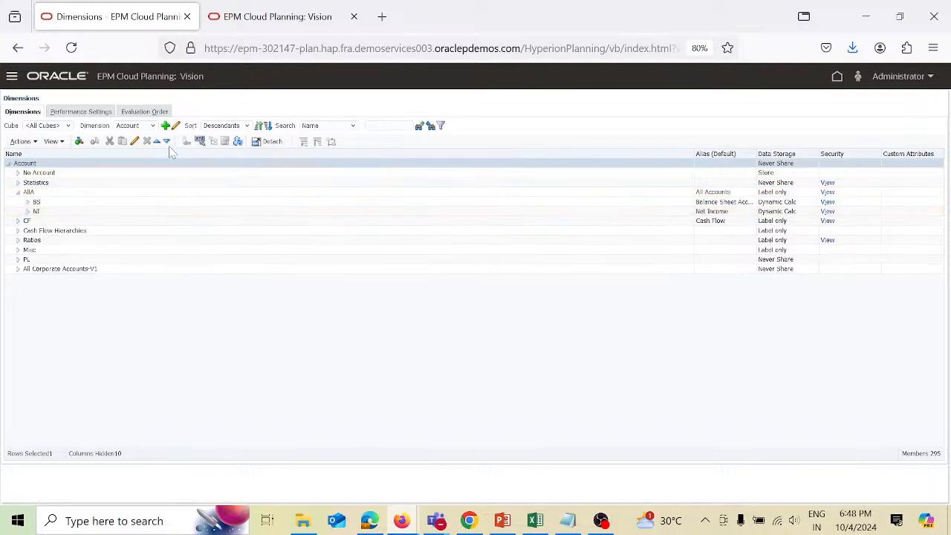
{"action": "left_click", "coordinate": [152, 126]}
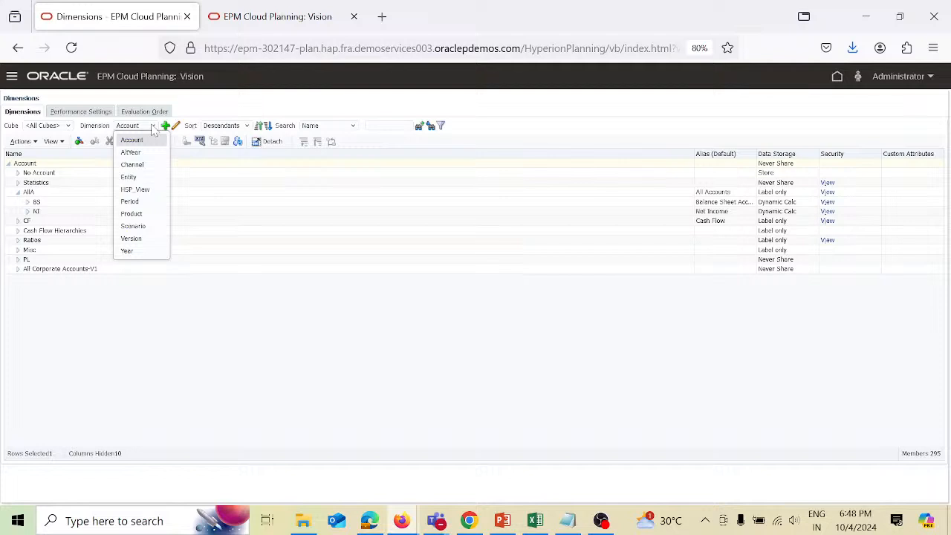
{"action": "left_click", "coordinate": [129, 178]}
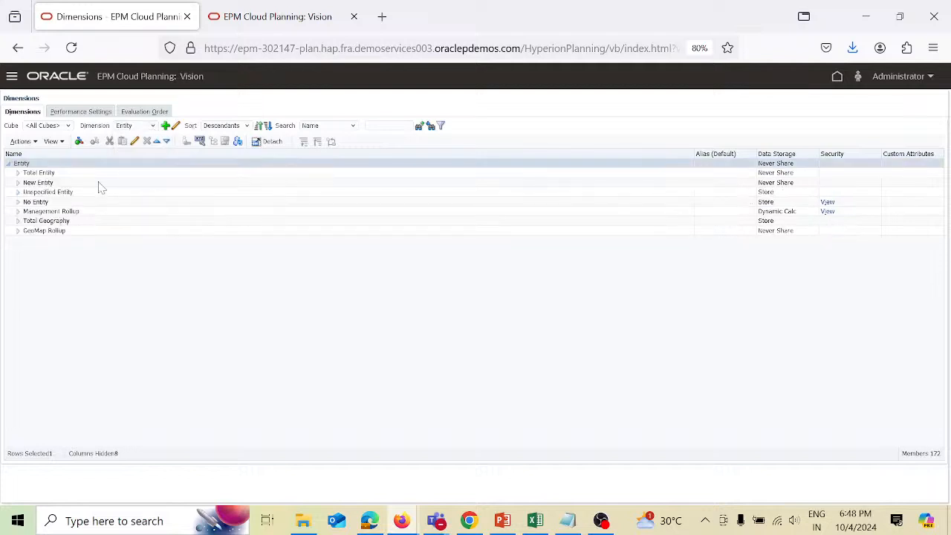
{"action": "left_click", "coordinate": [17, 220]}
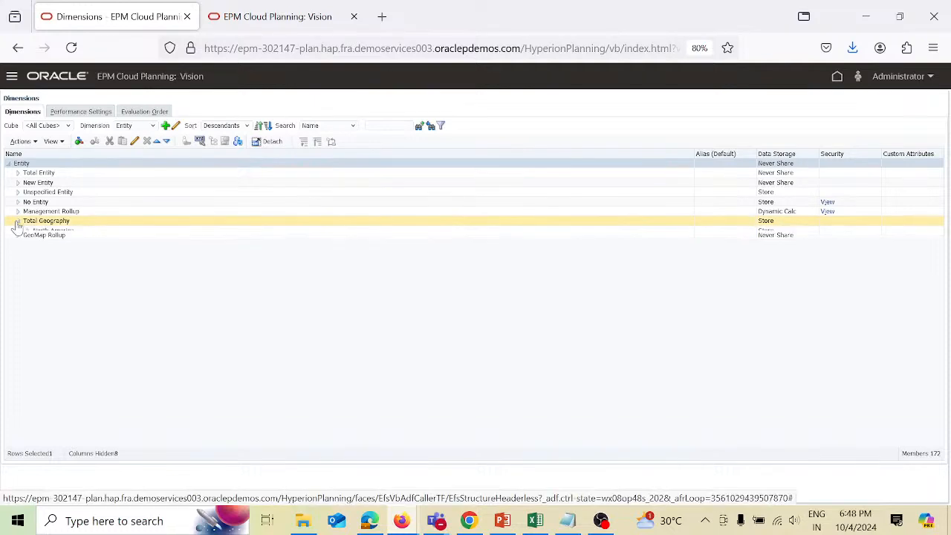
{"action": "left_click", "coordinate": [27, 231]}
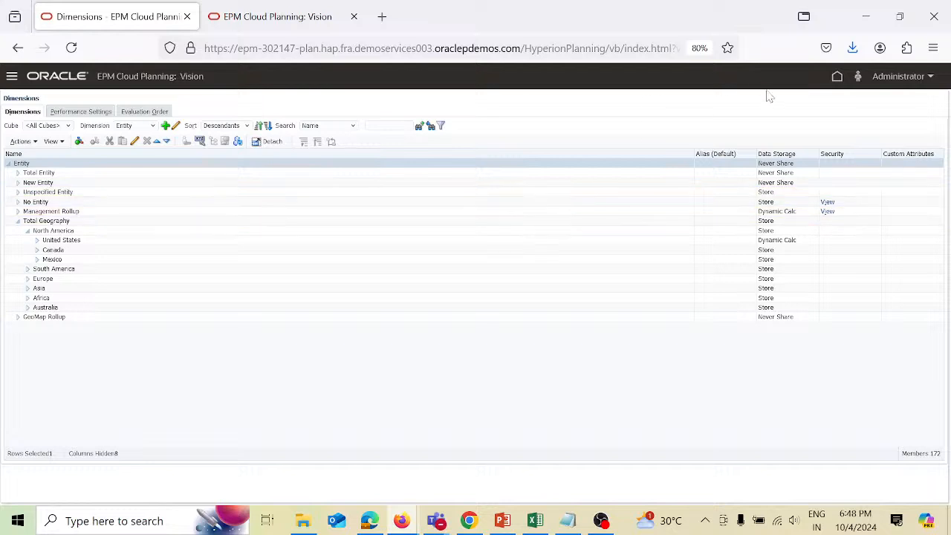
Step: In Data Exchange, create an EPM Local target application for Vision using Input Cubes - Plan1, and close the Applications list
{"action": "left_click", "coordinate": [836, 80]}
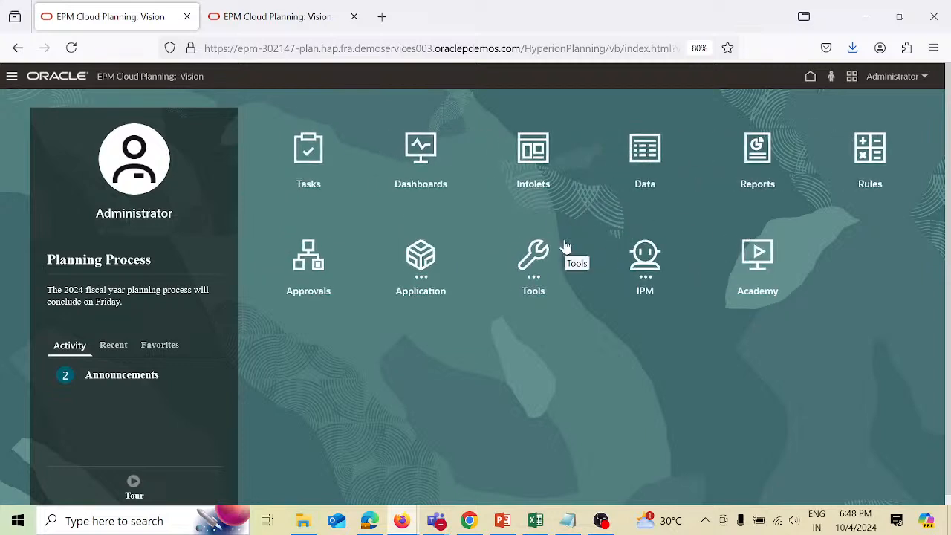
{"action": "left_click", "coordinate": [421, 260]}
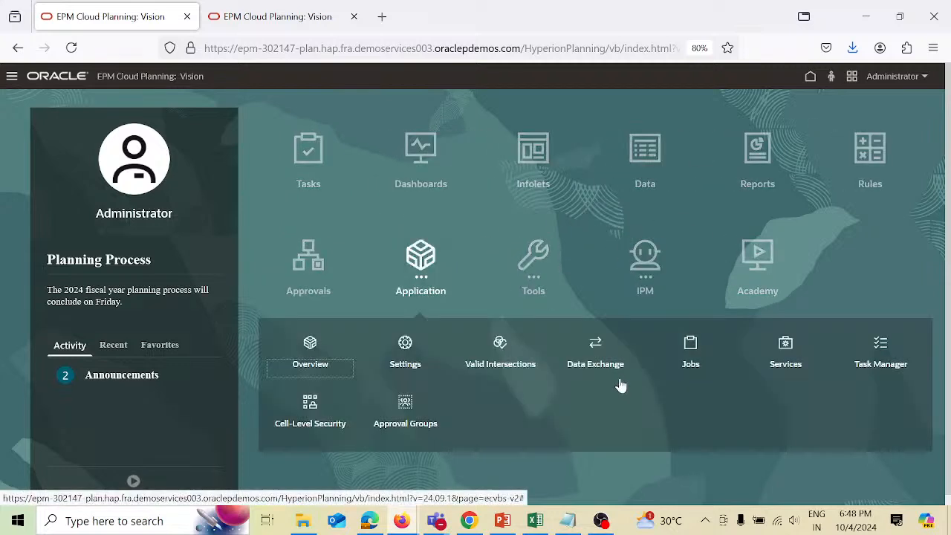
{"action": "left_click", "coordinate": [595, 342]}
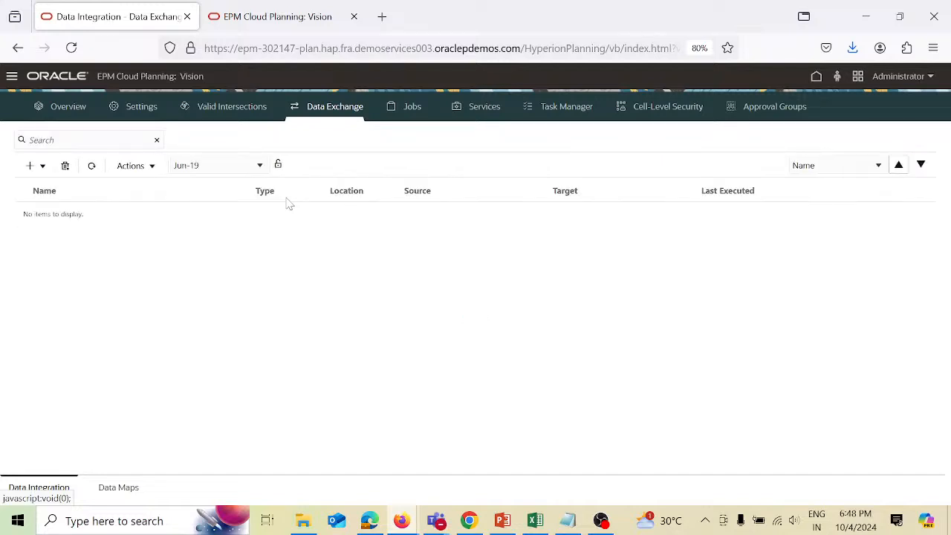
{"action": "left_click", "coordinate": [153, 168]}
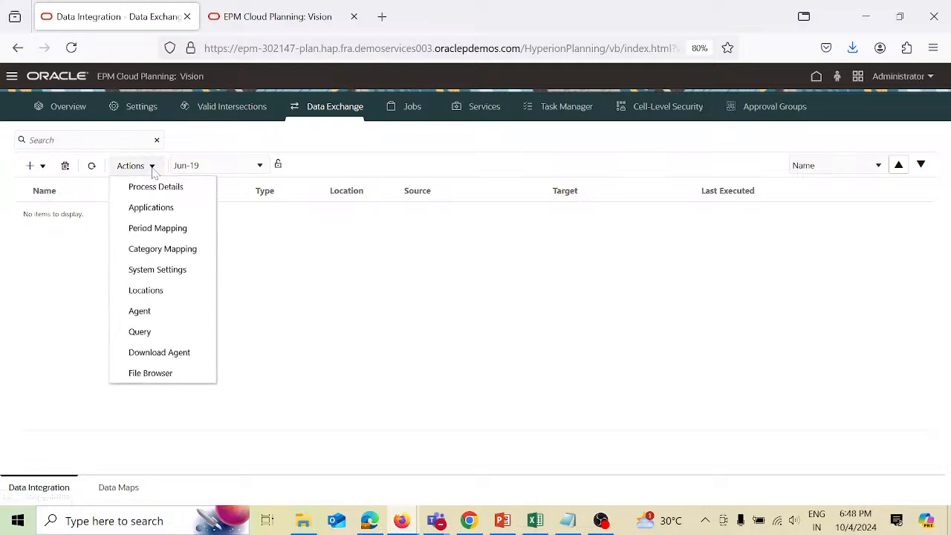
{"action": "left_click", "coordinate": [153, 210]}
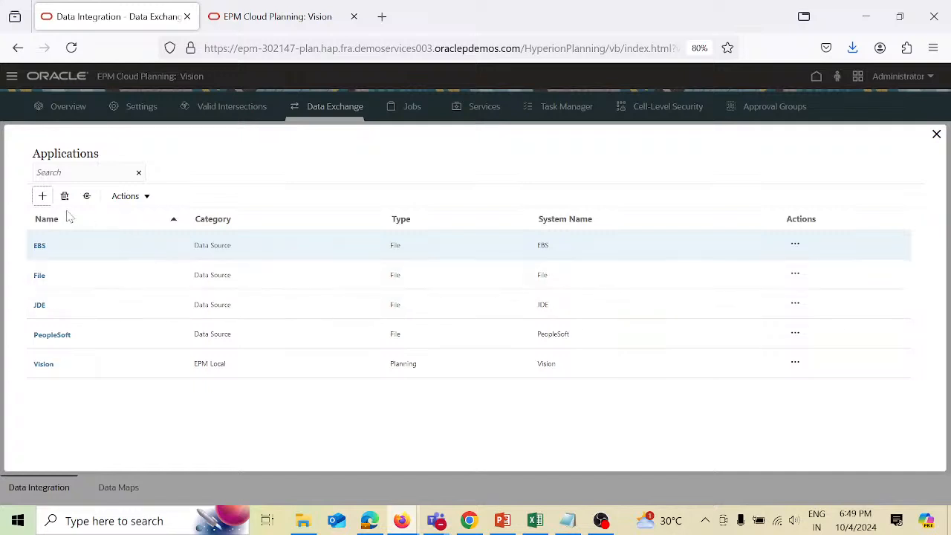
{"action": "left_click", "coordinate": [42, 197]}
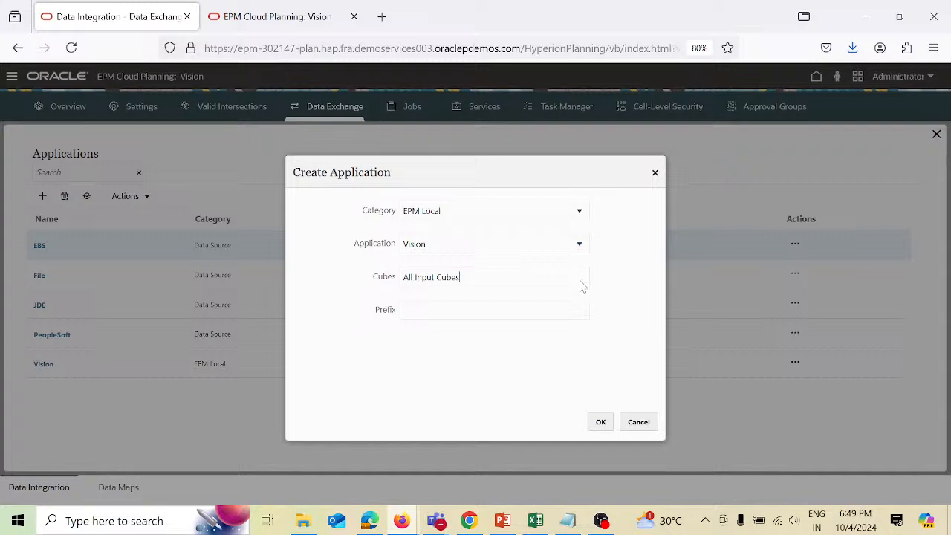
{"action": "left_click", "coordinate": [580, 282]}
{"action": "left_click", "coordinate": [541, 379]}
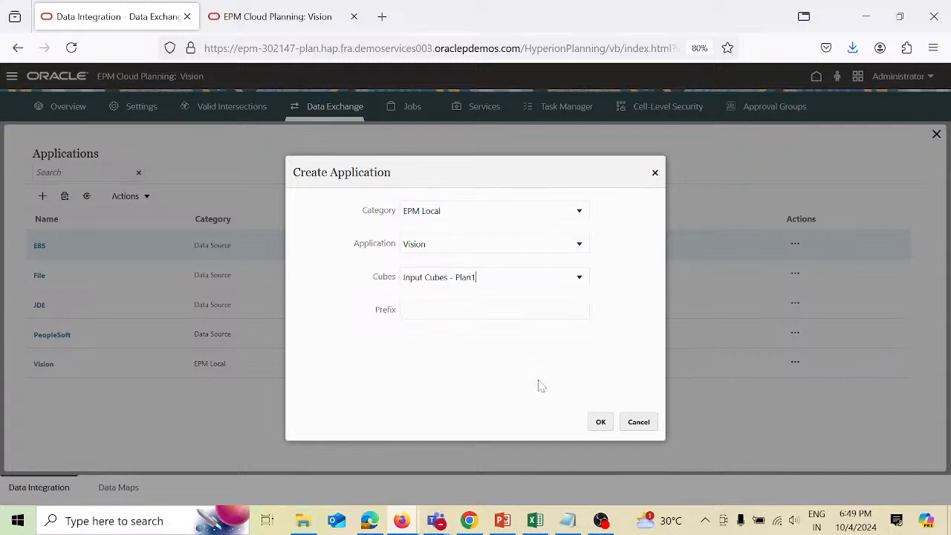
{"action": "left_click", "coordinate": [601, 423]}
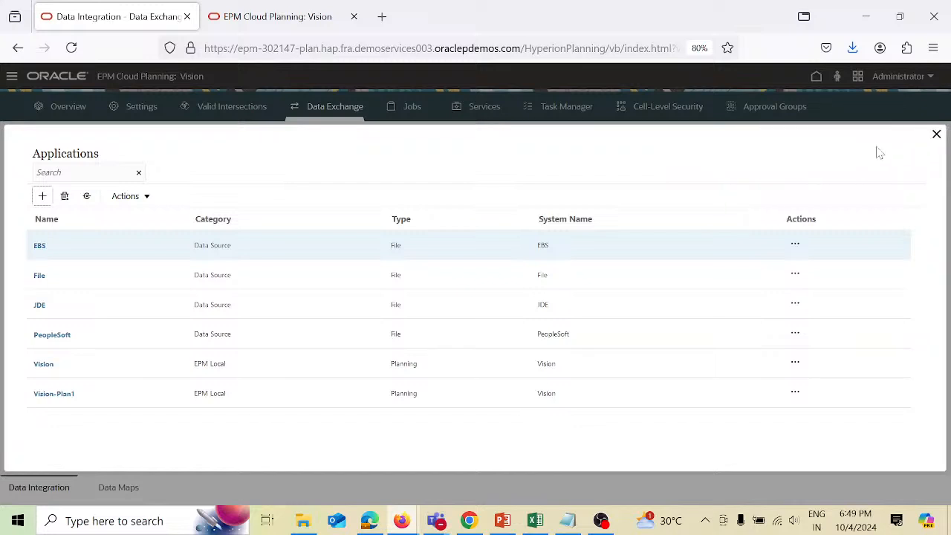
{"action": "left_click", "coordinate": [937, 136]}
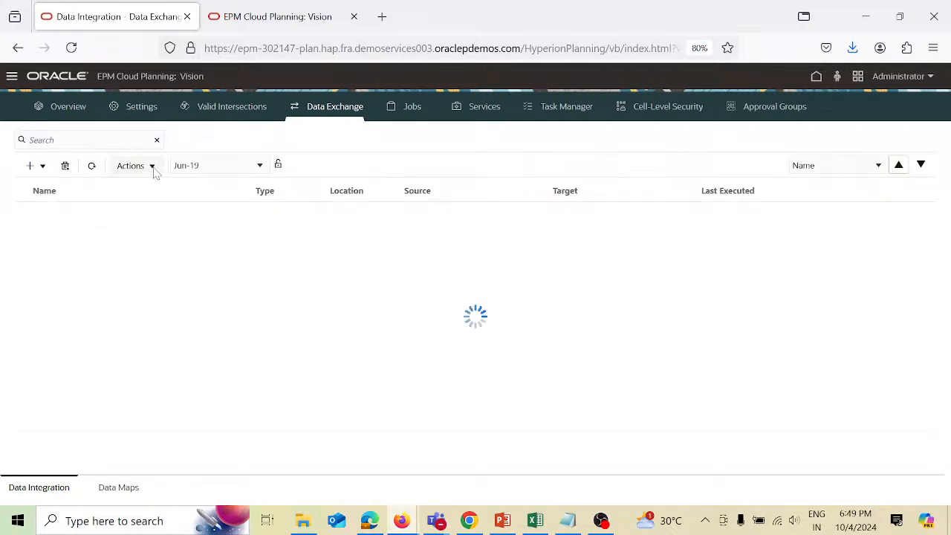
Step: Filter the global period mappings by period name Jan and look through the January periods
{"action": "left_click", "coordinate": [153, 171]}
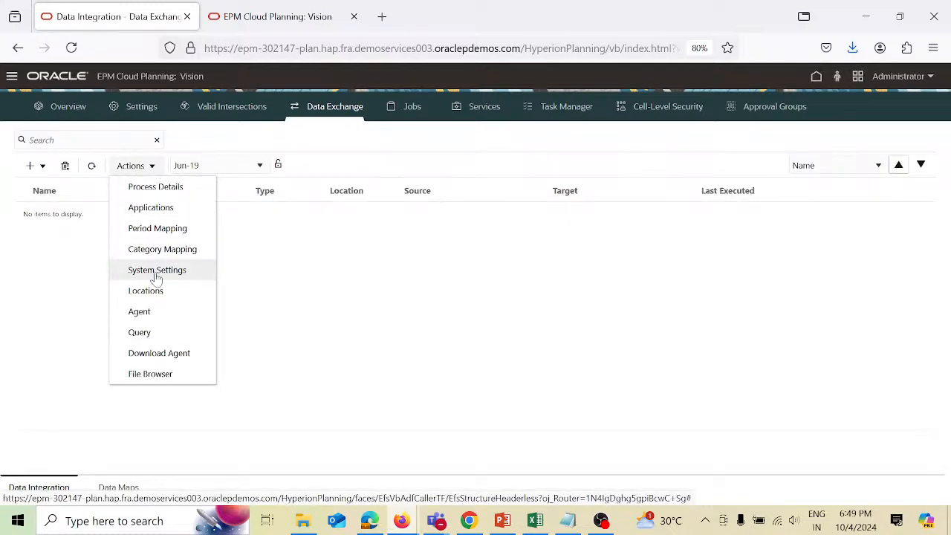
{"action": "left_click", "coordinate": [162, 229]}
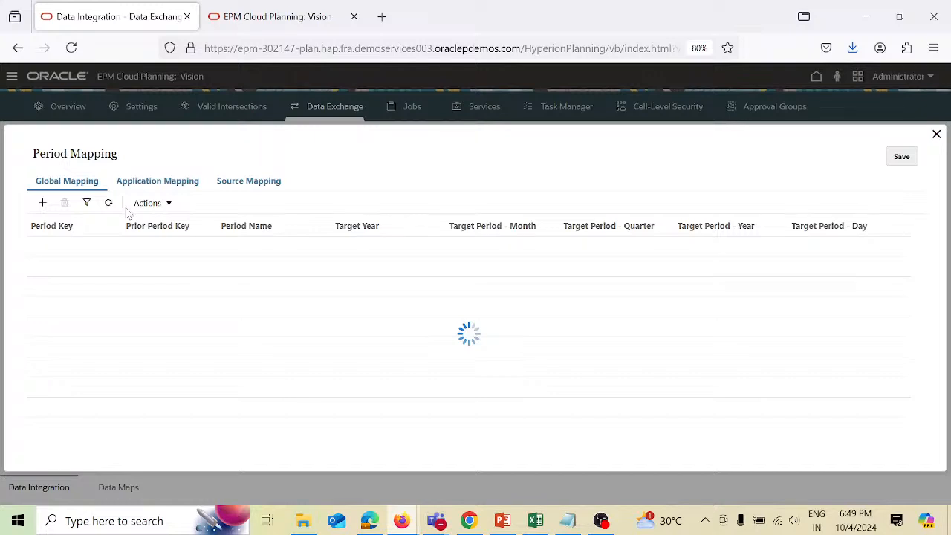
{"action": "left_click", "coordinate": [87, 202]}
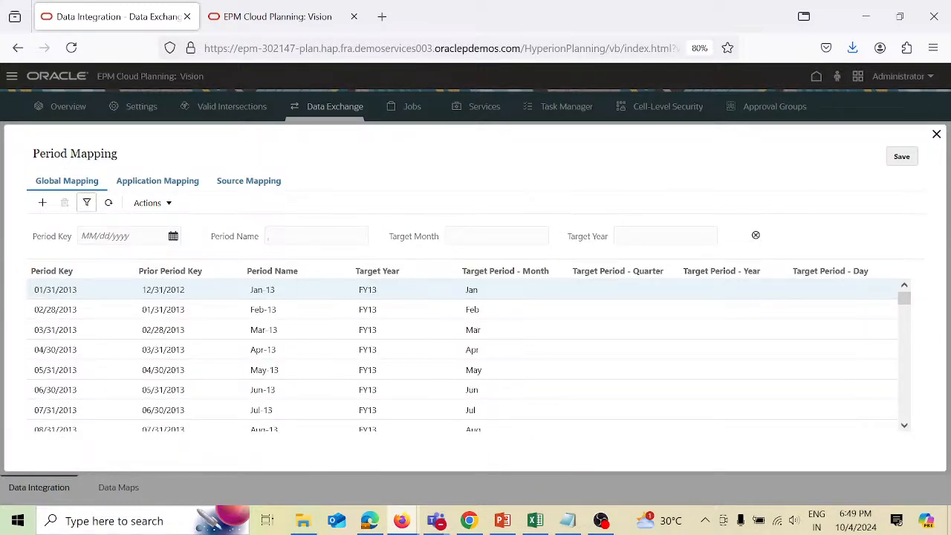
{"action": "type", "text": "Jan"}
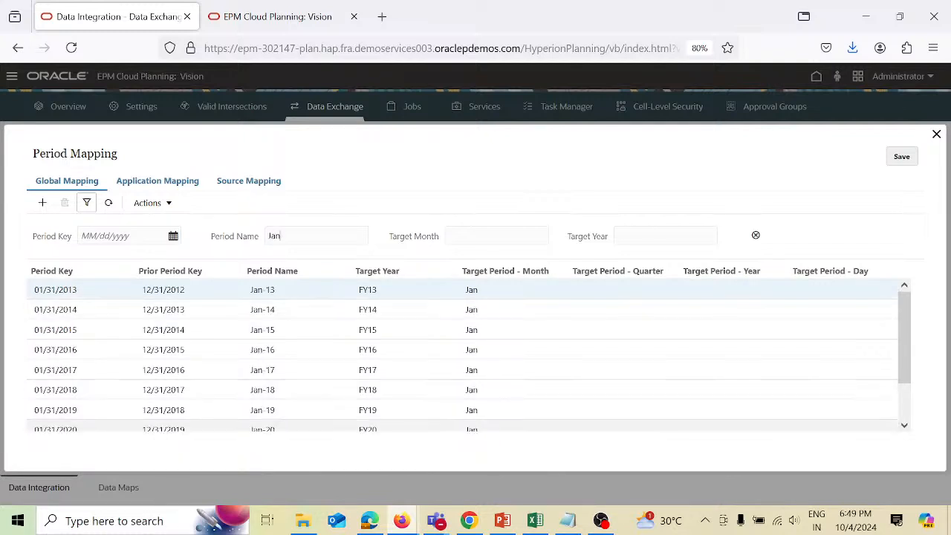
{"action": "scroll", "coordinate": [468, 353], "scroll_direction": "down", "scroll_amount": 3}
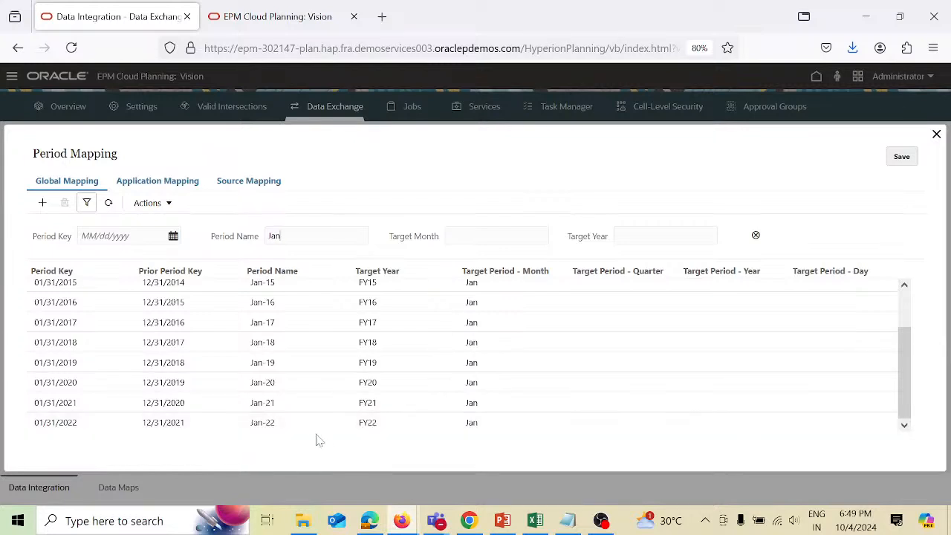
Step: Add an application period mapping for target application Vision-Plan1 using the Jan-22 period key, save it, and close the period mappings
{"action": "left_click", "coordinate": [181, 186]}
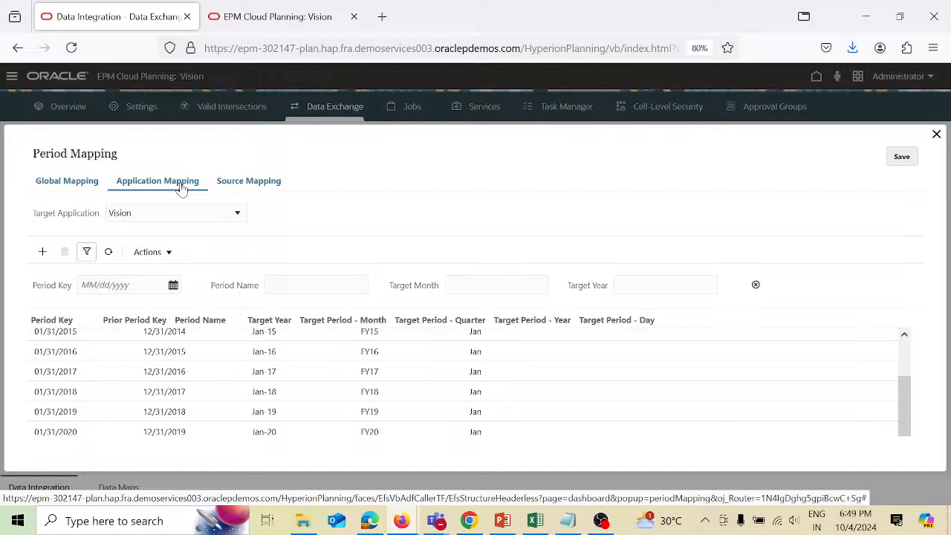
{"action": "left_click", "coordinate": [238, 215]}
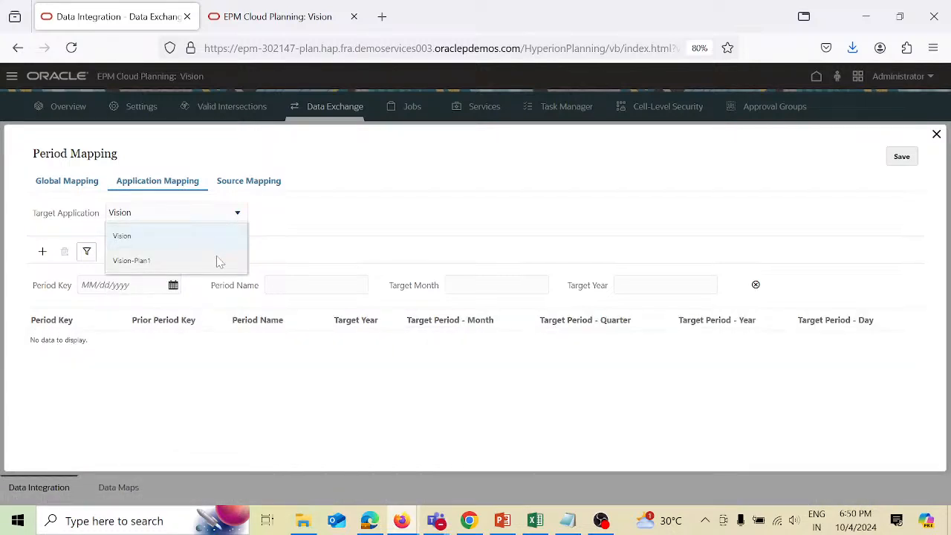
{"action": "left_click", "coordinate": [219, 260]}
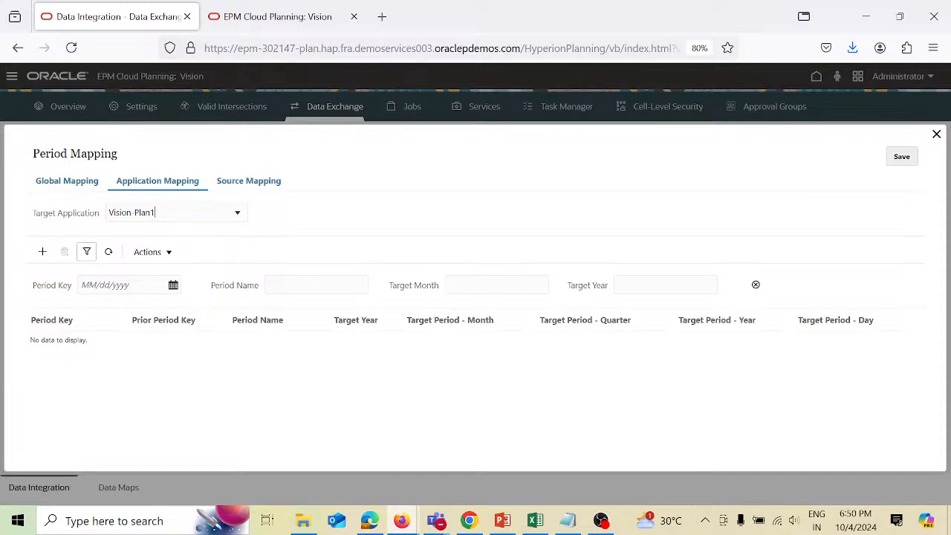
{"action": "left_click", "coordinate": [42, 253]}
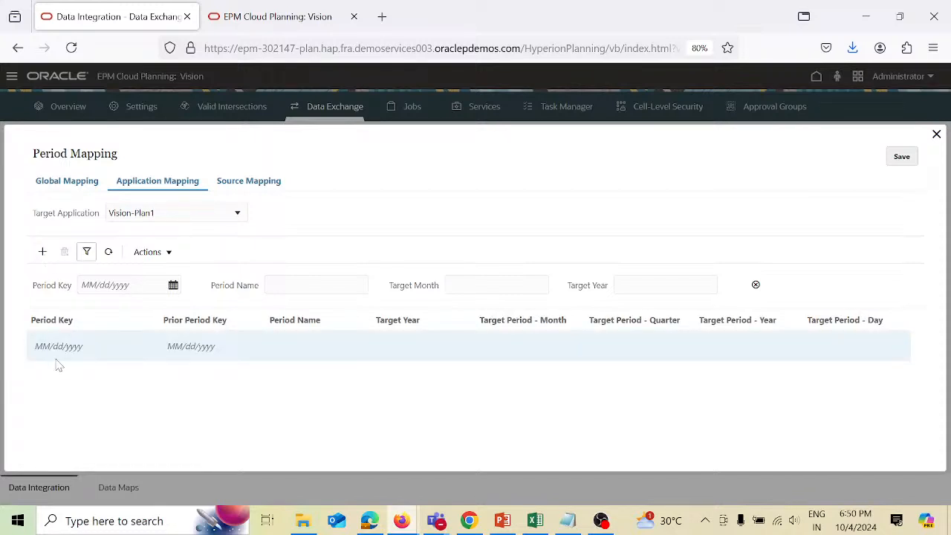
{"action": "left_click", "coordinate": [146, 345]}
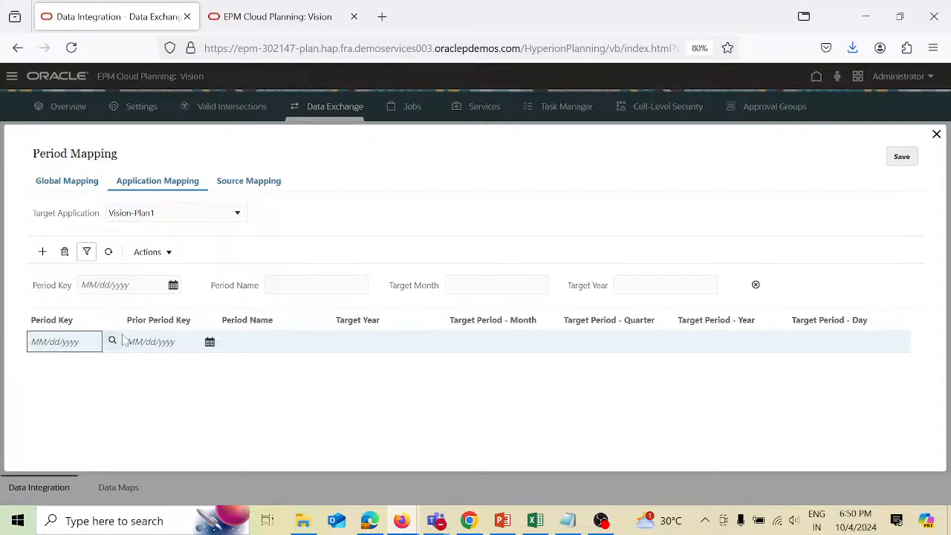
{"action": "left_click", "coordinate": [112, 342]}
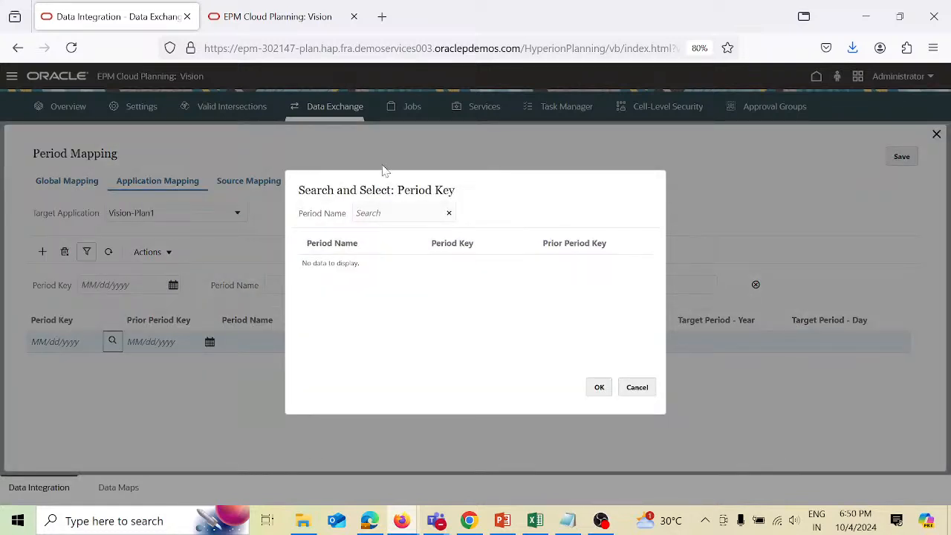
{"action": "type", "text": "Jan-22"}
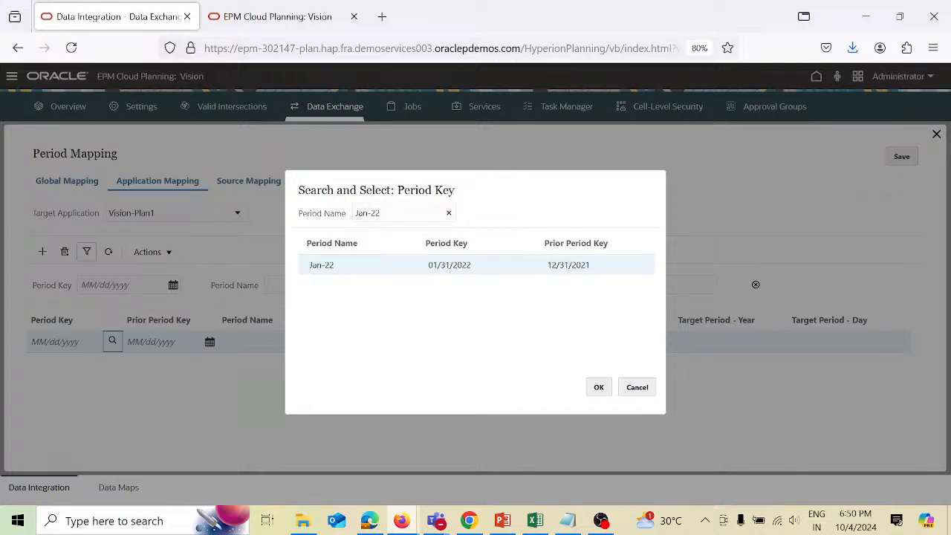
{"action": "left_click", "coordinate": [599, 387]}
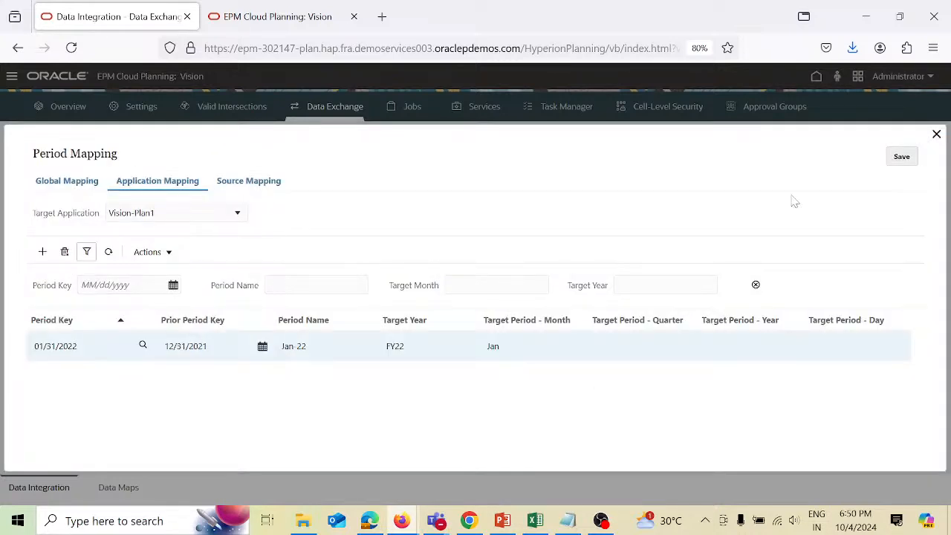
{"action": "left_click", "coordinate": [901, 157]}
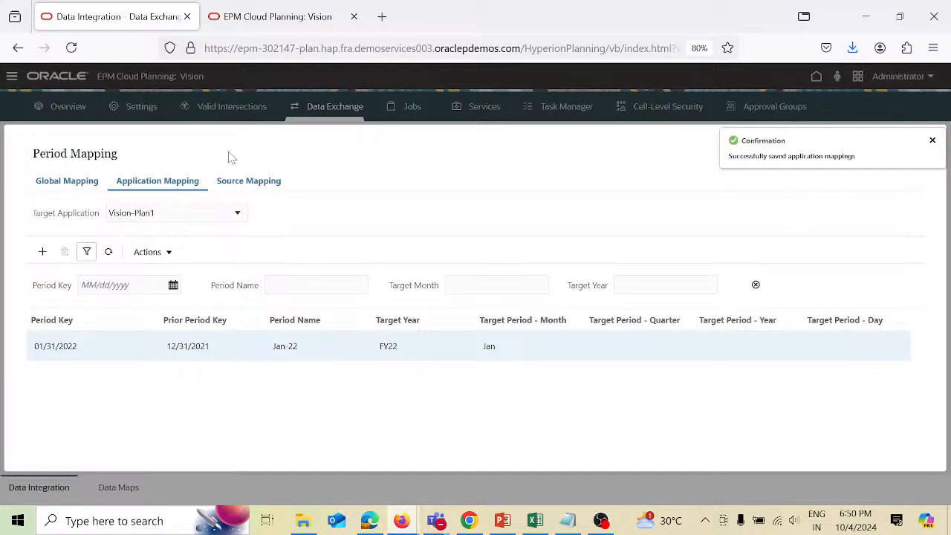
{"action": "left_click", "coordinate": [936, 134]}
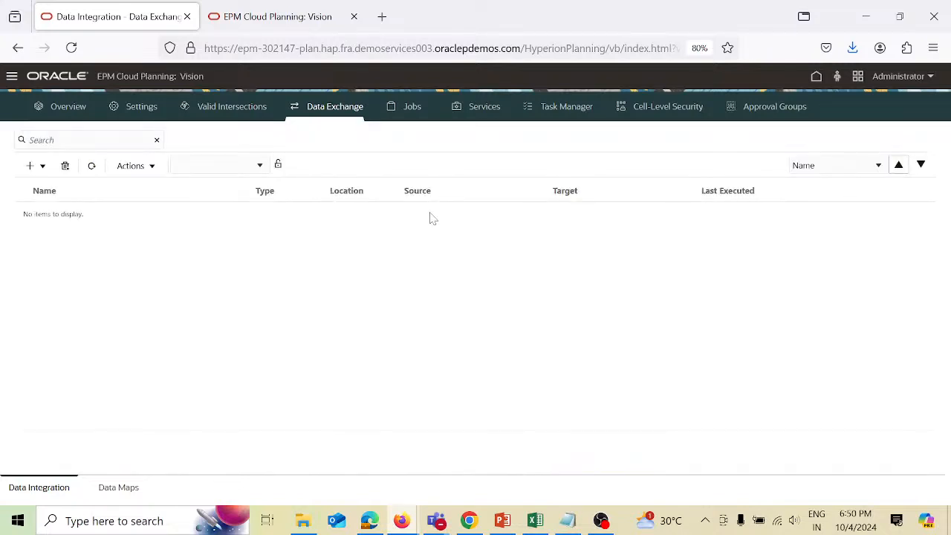
Step: Examine the global category mappings in Data Integration and close them
{"action": "left_click", "coordinate": [153, 166]}
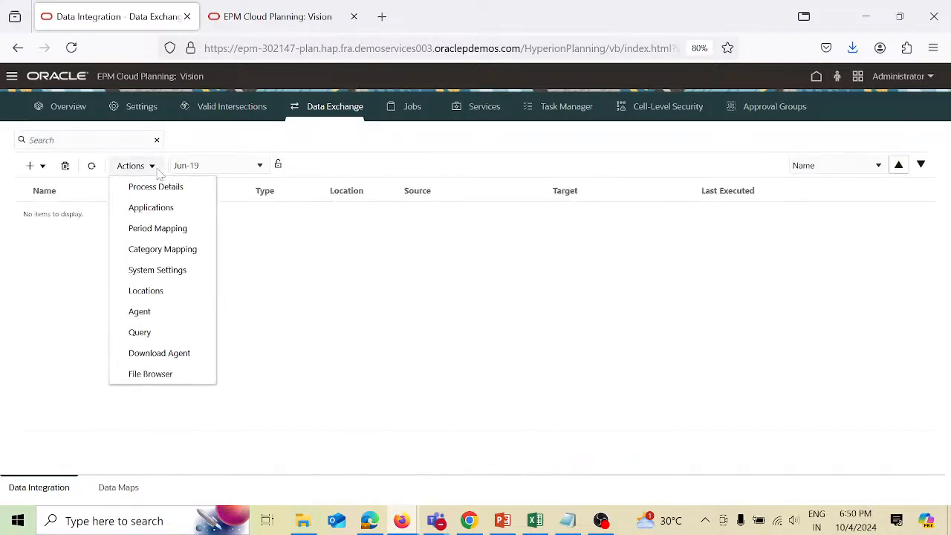
{"action": "left_click", "coordinate": [163, 252]}
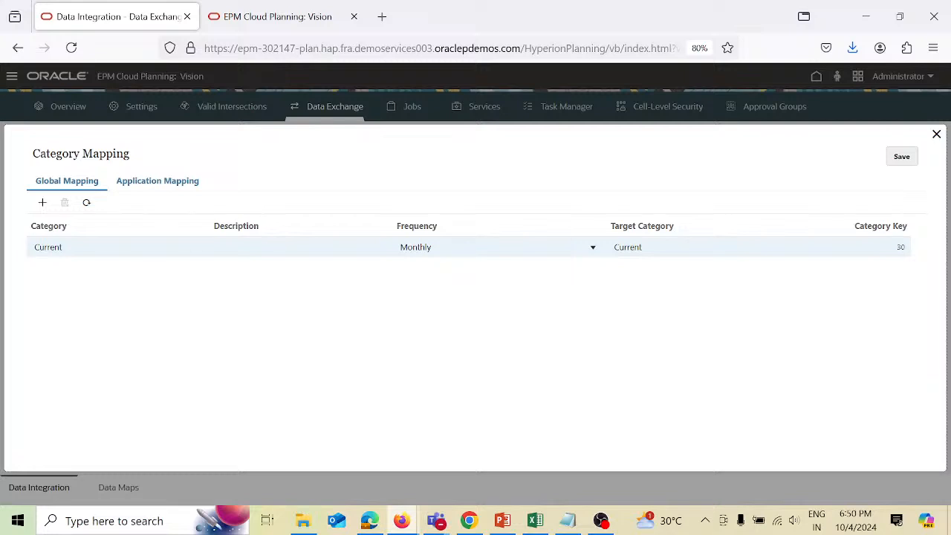
{"action": "left_click", "coordinate": [937, 135]}
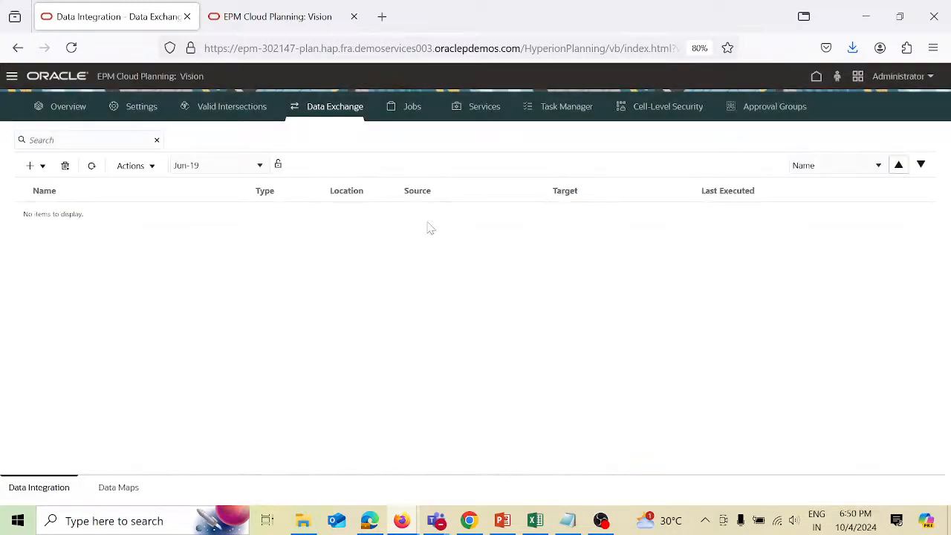
Step: Open Data Management from the Navigator, maximize its window, and go to the Import Format setup
{"action": "left_click", "coordinate": [12, 77]}
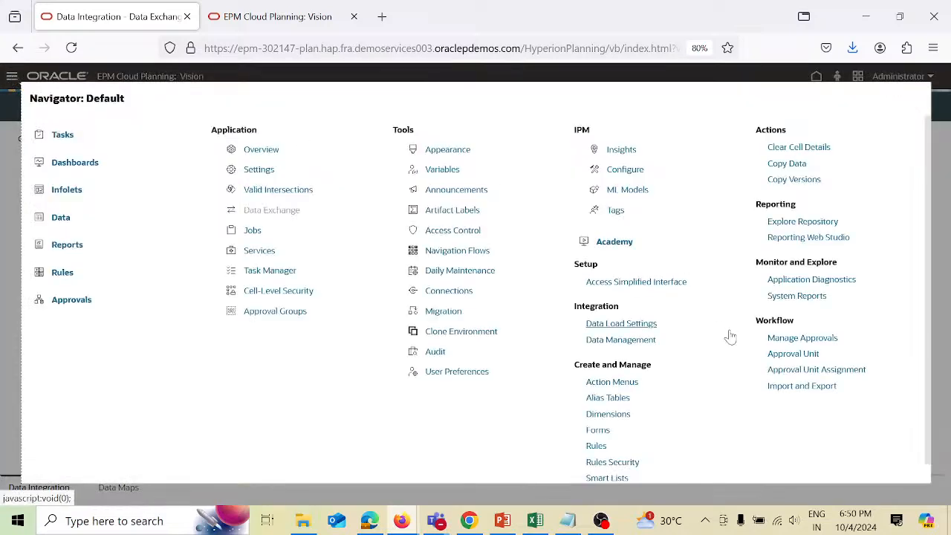
{"action": "left_click", "coordinate": [638, 342]}
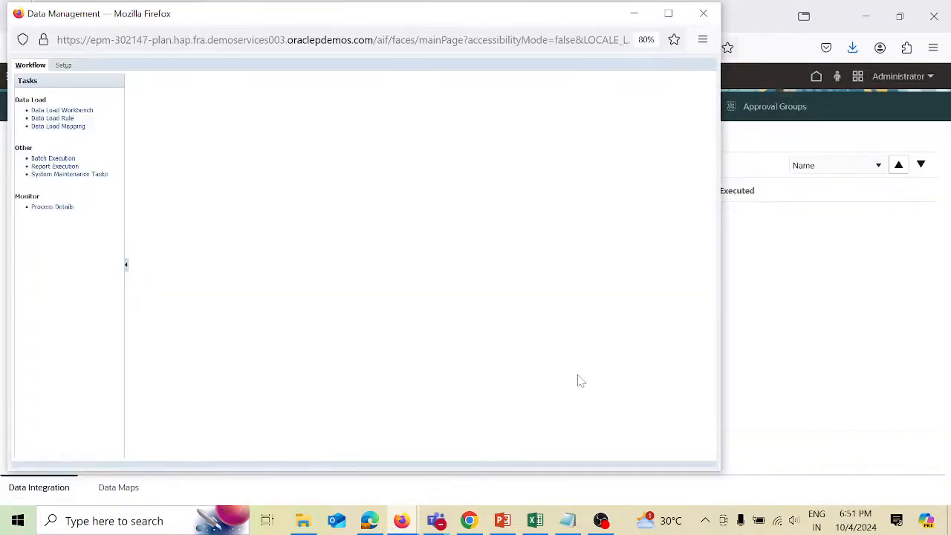
{"action": "left_click", "coordinate": [669, 13]}
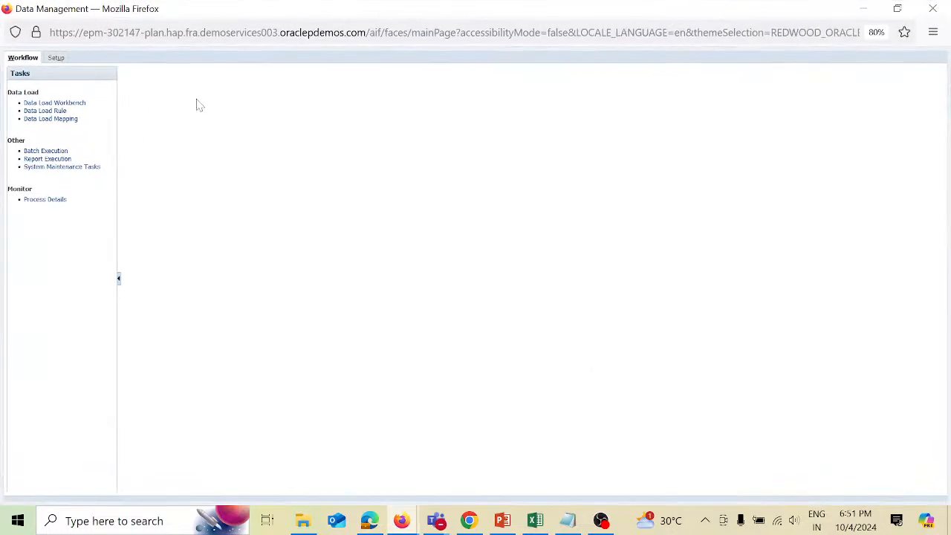
{"action": "left_click", "coordinate": [55, 59]}
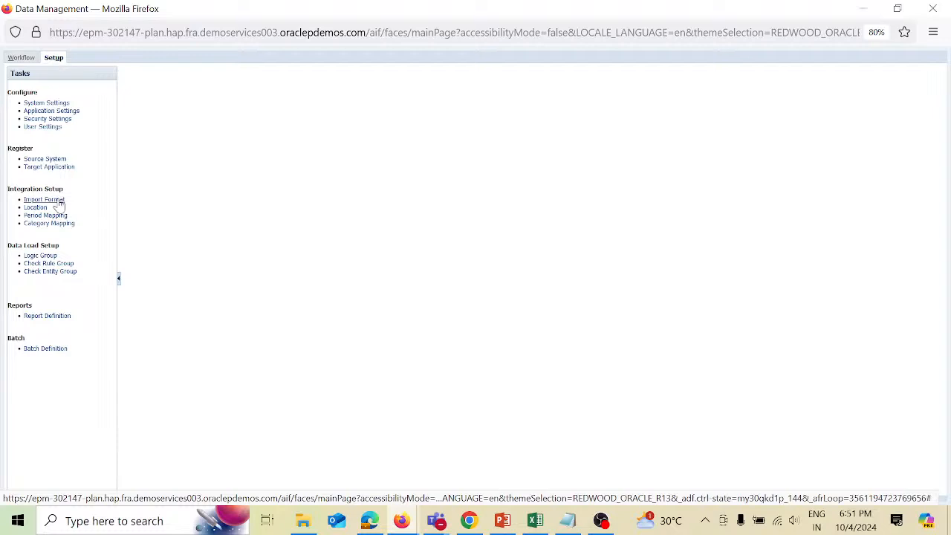
{"action": "left_click", "coordinate": [57, 198]}
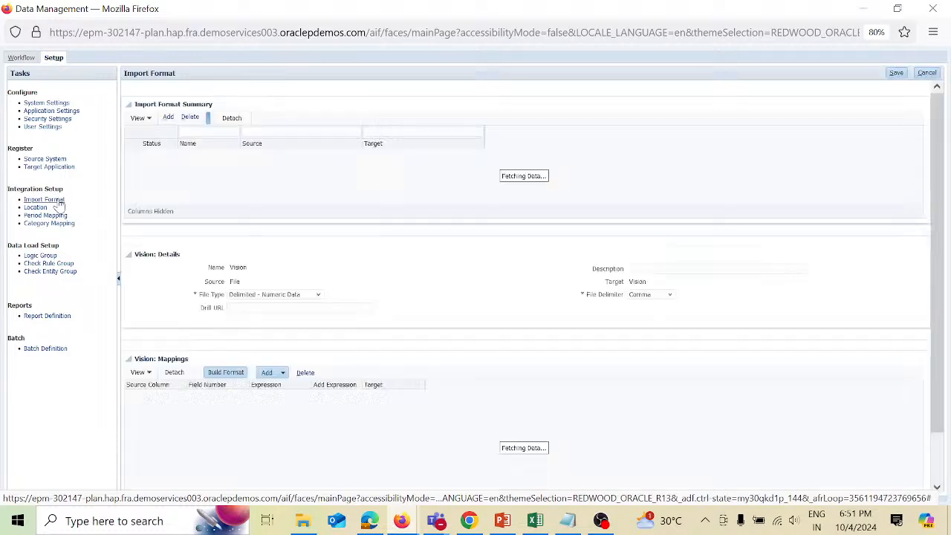
Step: Add and save an import format named demojan with file type Delimited - Numeric Data and target Vision-Plan1
{"action": "left_click", "coordinate": [176, 119]}
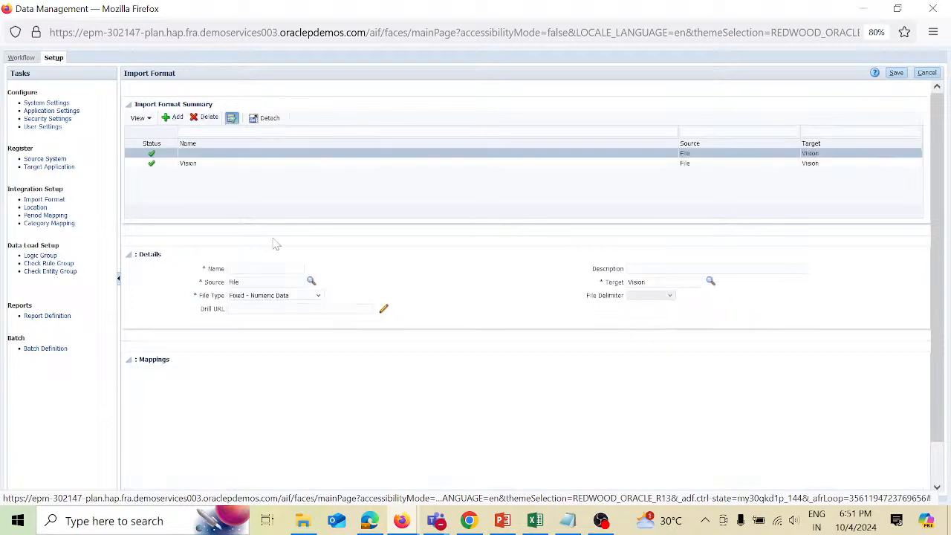
{"action": "left_click", "coordinate": [262, 269]}
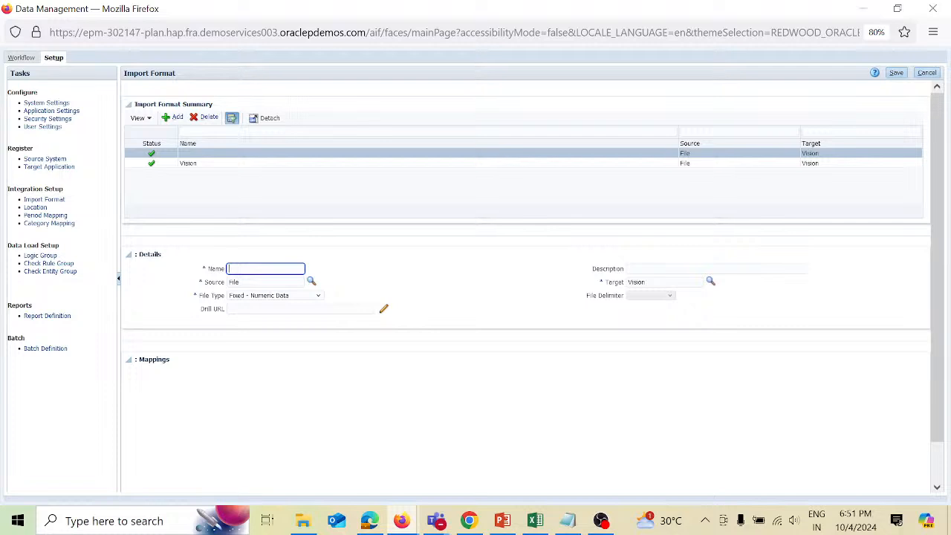
{"action": "type", "text": "de"}
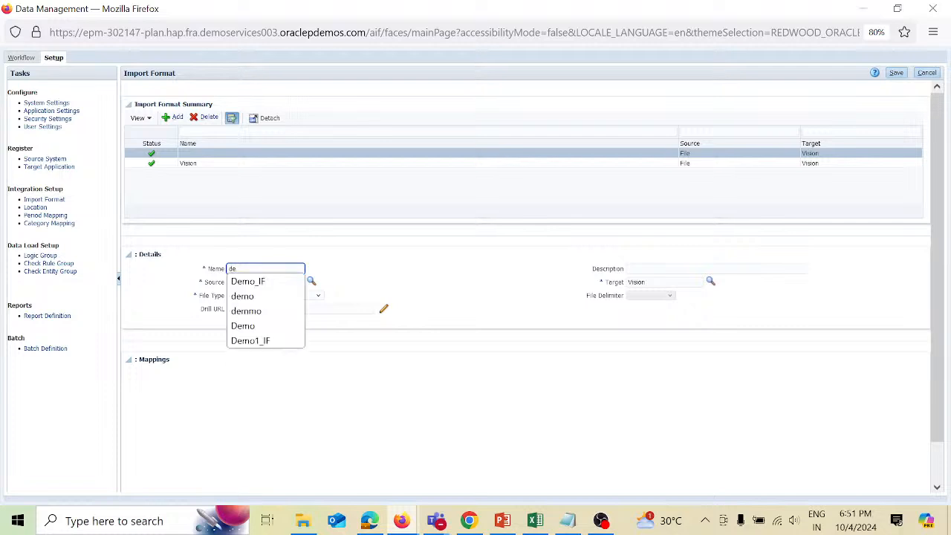
{"action": "type", "text": "mo"}
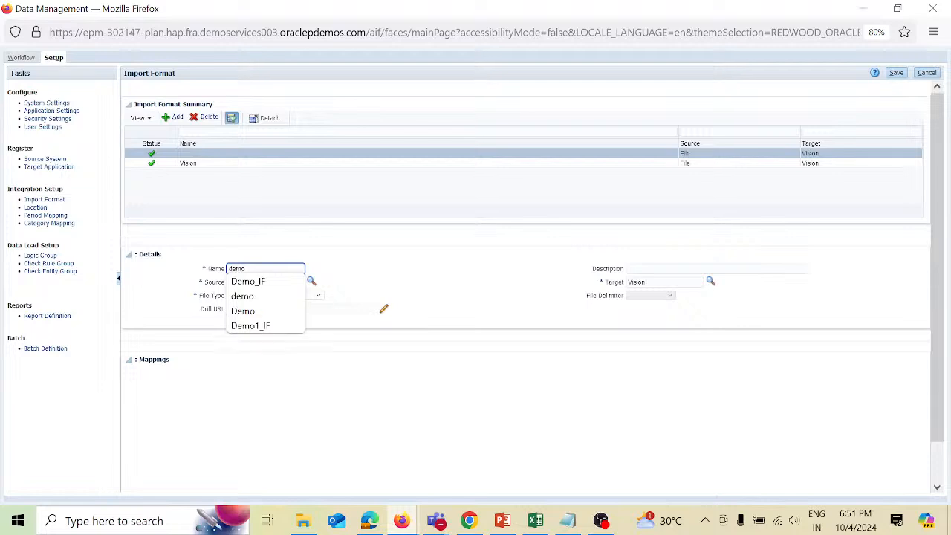
{"action": "type", "text": "_an"}
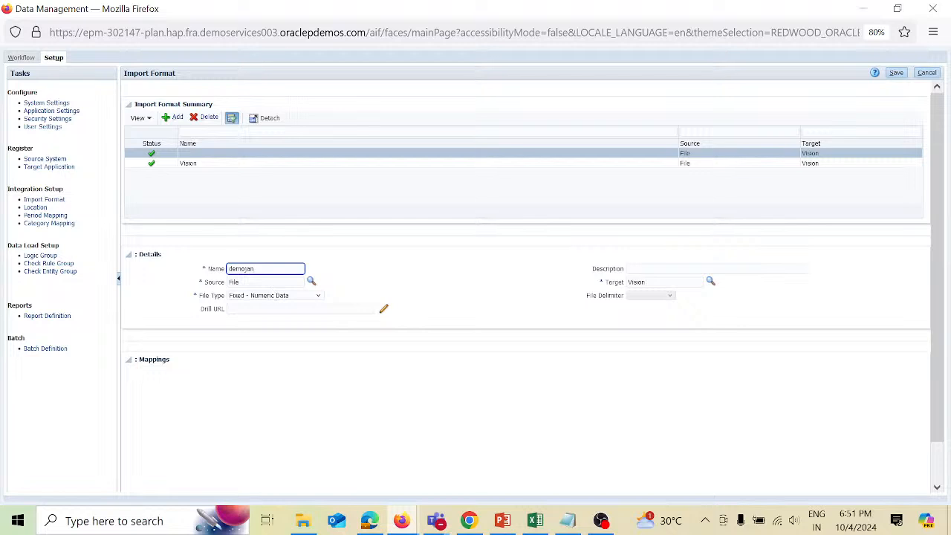
{"action": "left_click", "coordinate": [318, 295]}
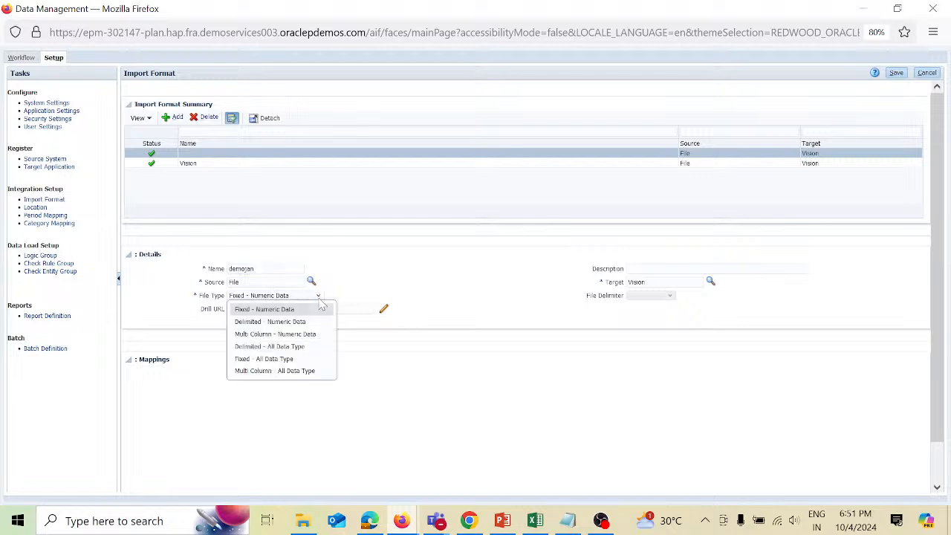
{"action": "left_click", "coordinate": [311, 322]}
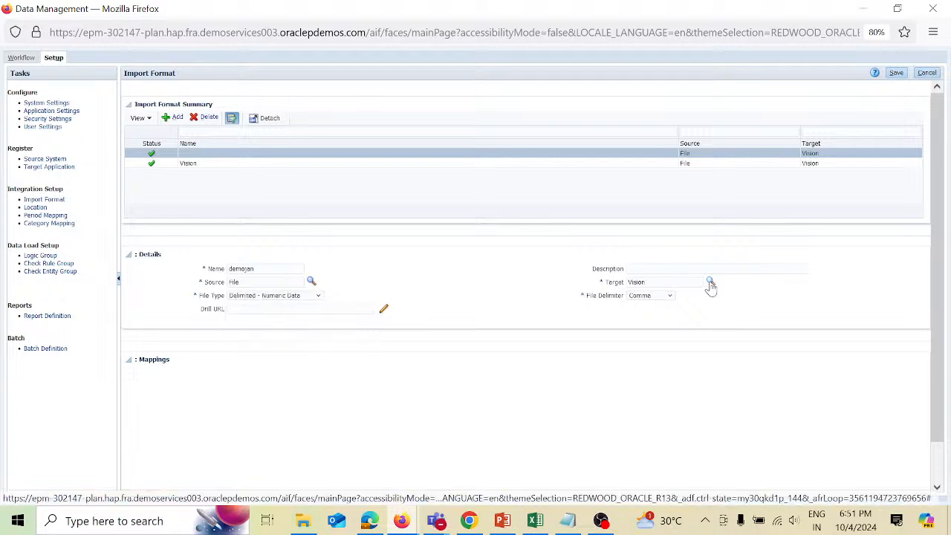
{"action": "left_click", "coordinate": [711, 284]}
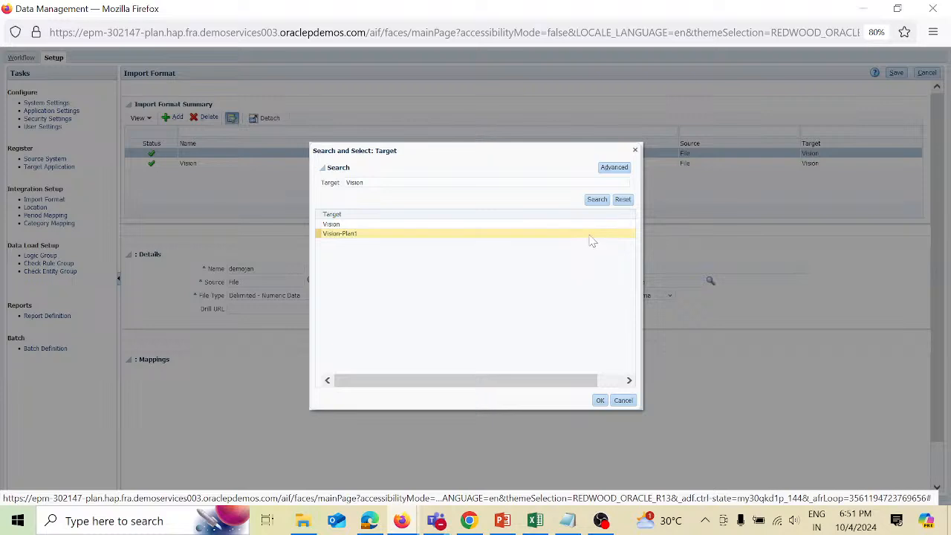
{"action": "left_click", "coordinate": [592, 238]}
{"action": "left_click", "coordinate": [601, 401]}
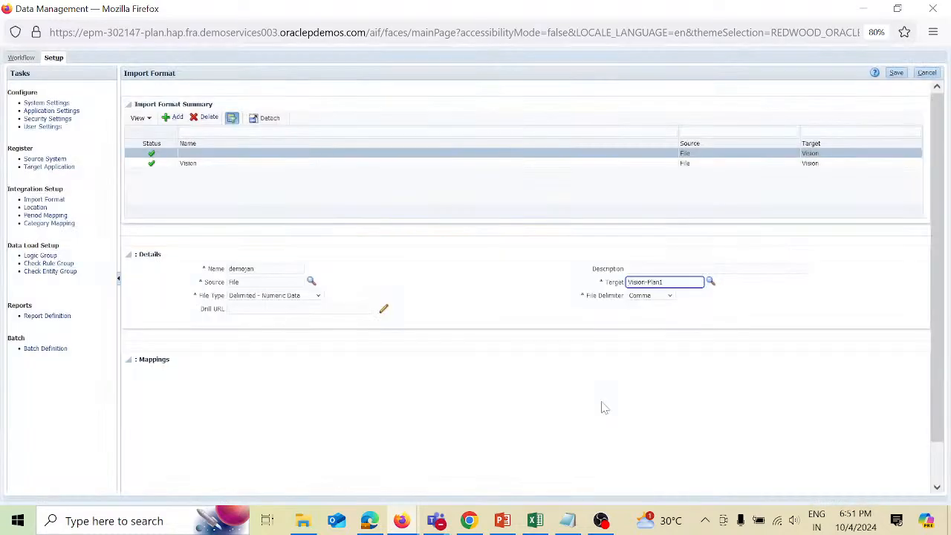
{"action": "left_click", "coordinate": [896, 72]}
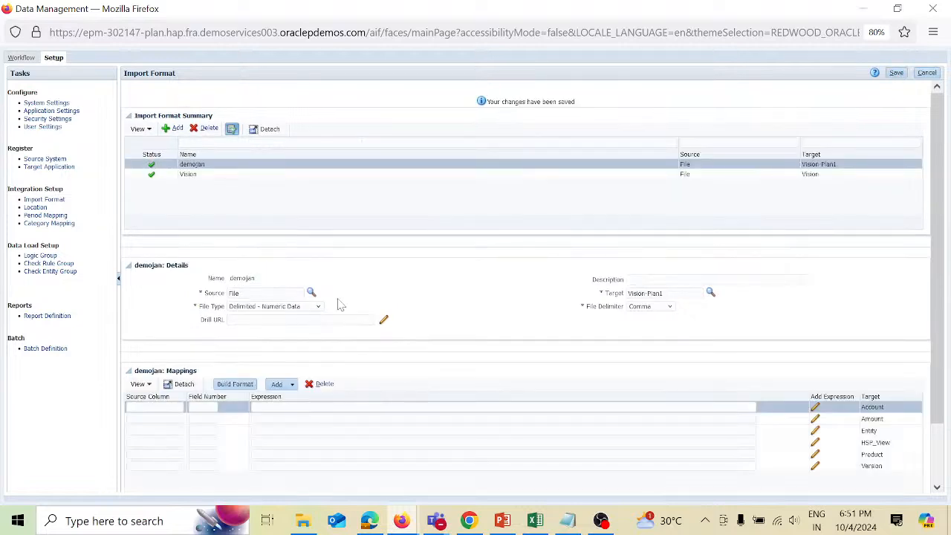
Step: Enter Account as the source column for the Account target in the demojan mappings
{"action": "left_click", "coordinate": [155, 407]}
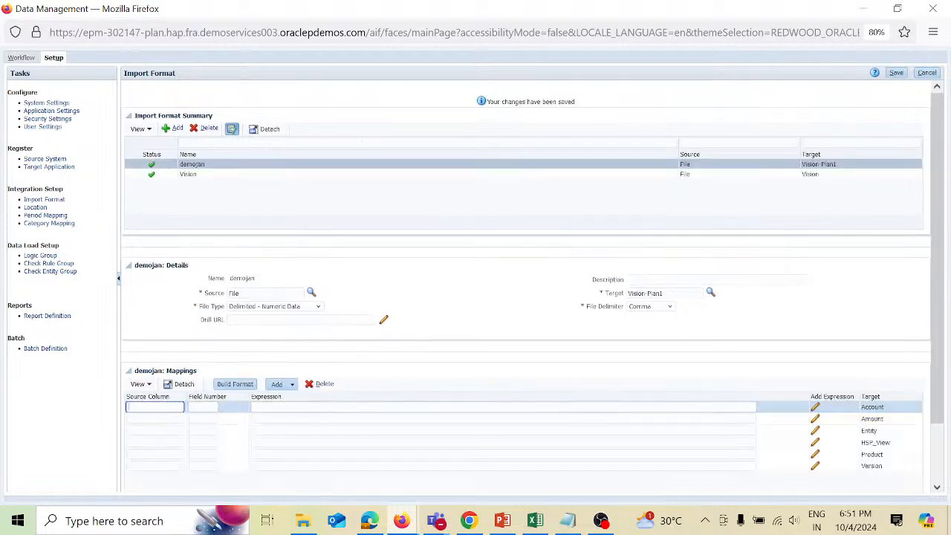
{"action": "type", "text": "Account"}
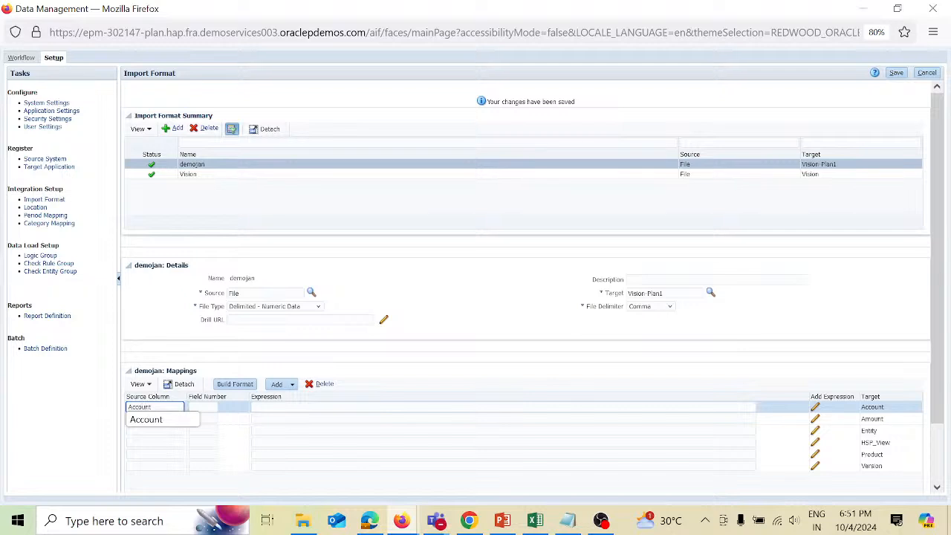
{"action": "key", "text": "Tab"}
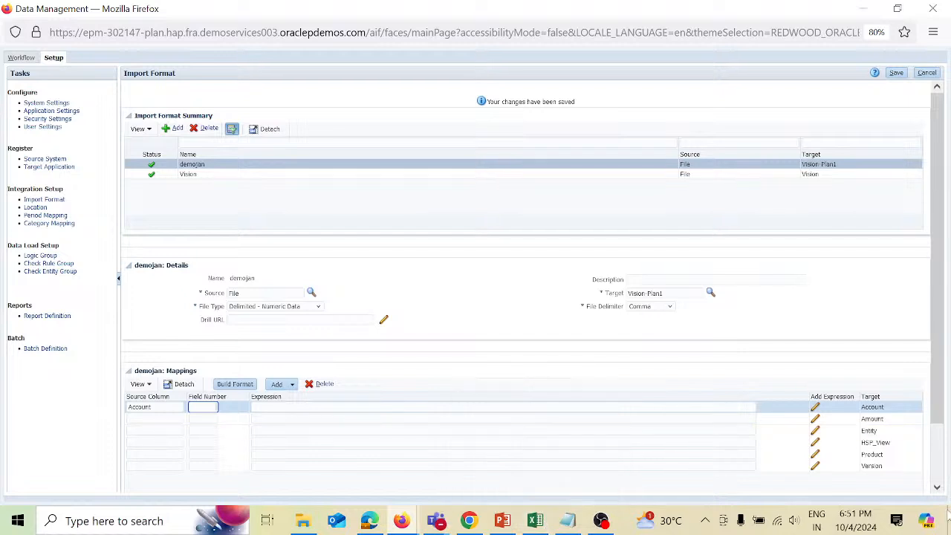
Step: Rename the Jan data file on the desktop as Jandata1 and open it in Excel
{"action": "left_click", "coordinate": [949, 518]}
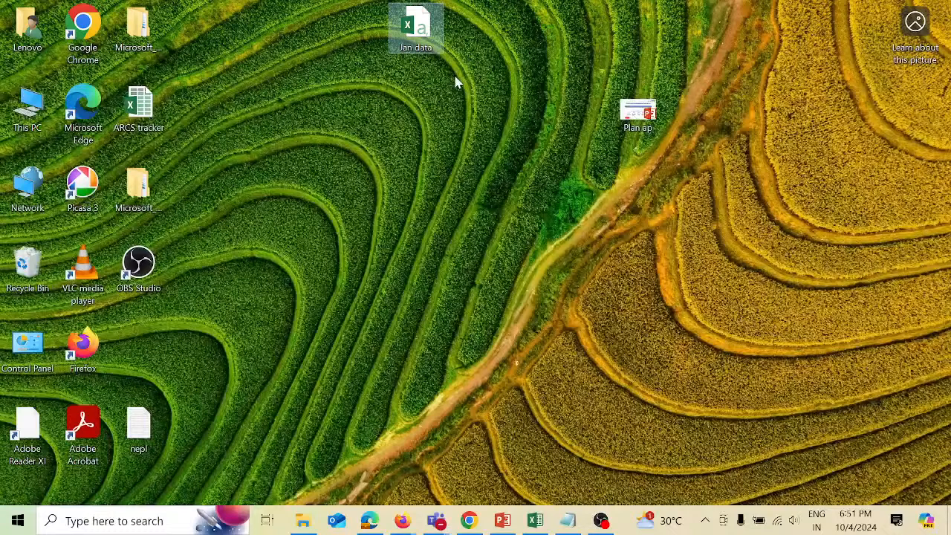
{"action": "right_click", "coordinate": [430, 41]}
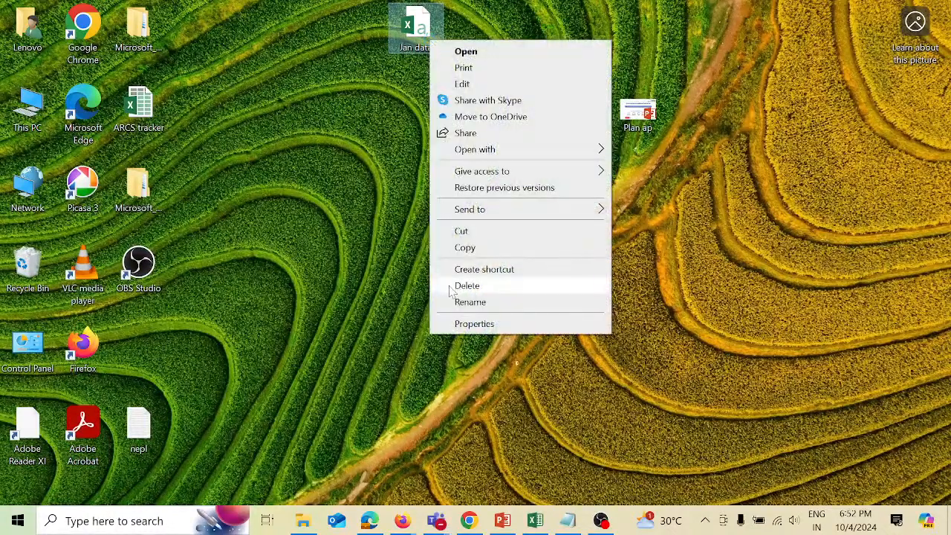
{"action": "left_click", "coordinate": [469, 301]}
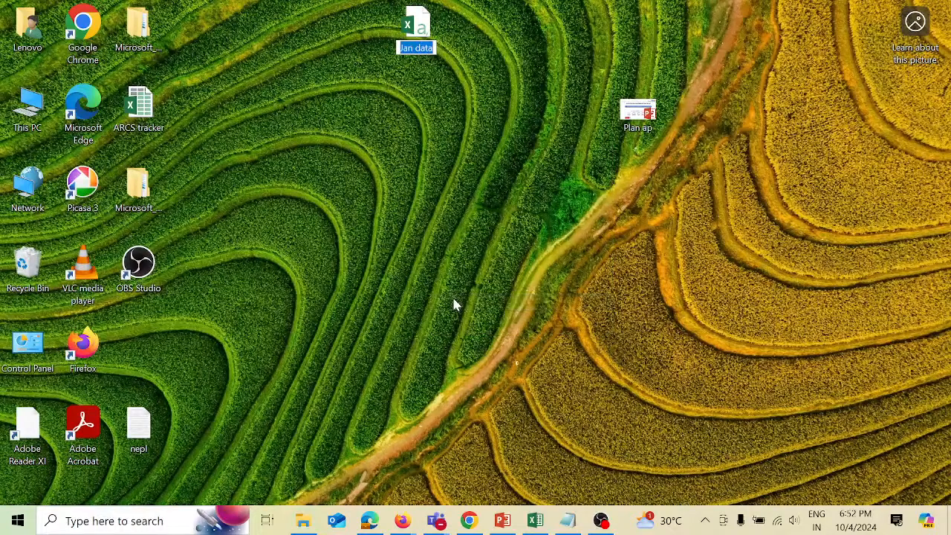
{"action": "type", "text": "Jandata"}
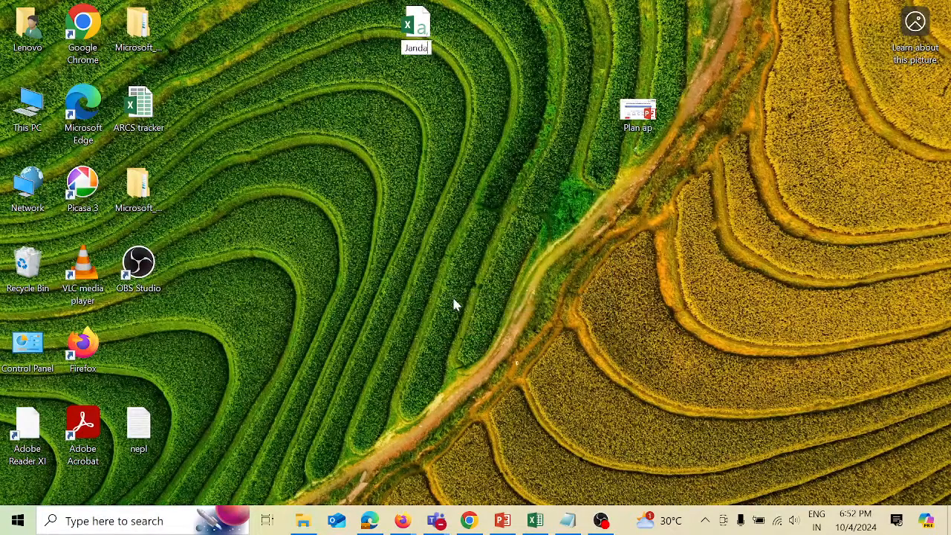
{"action": "type", "text": "1"}
{"action": "key", "text": "Return"}
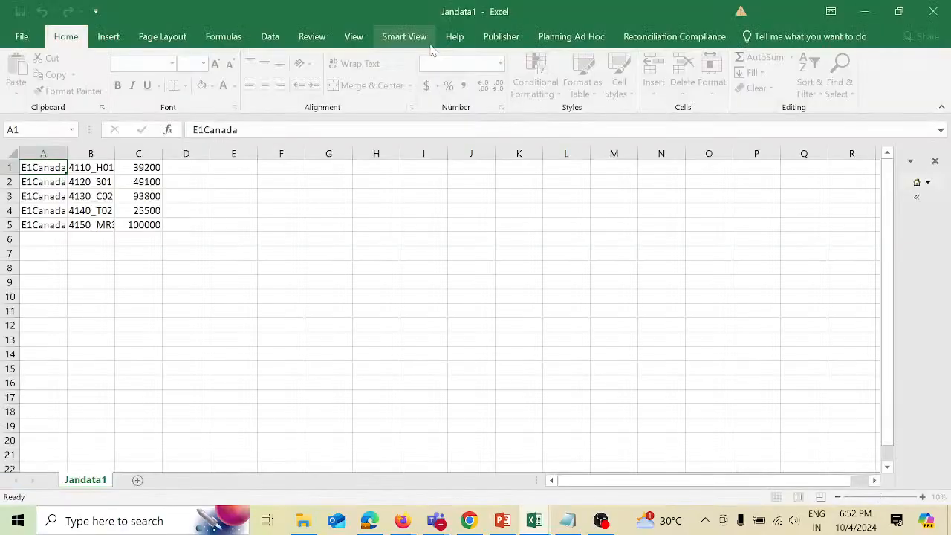
Step: Check the account column in Jandata1, set the Account mapping's field number to 2 in Data Management's demojan format, and save
{"action": "left_click", "coordinate": [99, 153]}
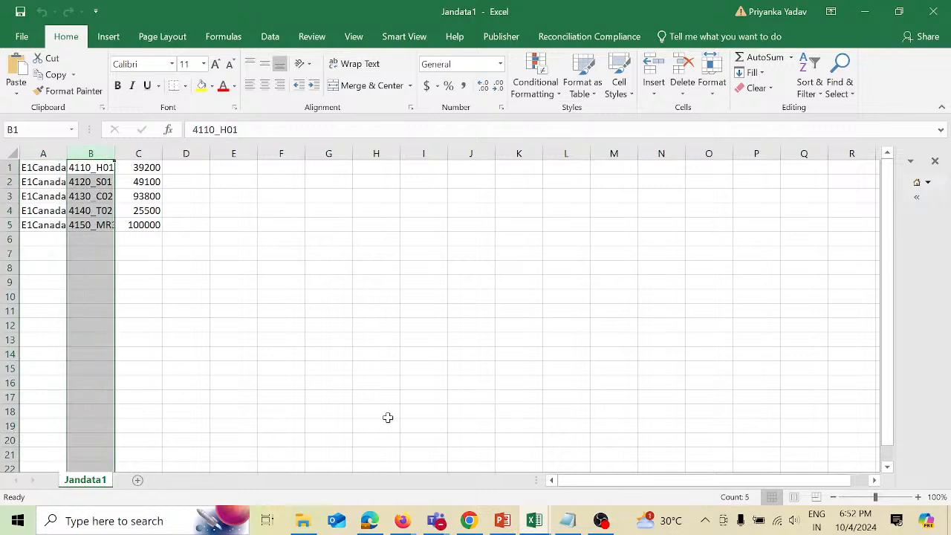
{"action": "mouse_move", "coordinate": [406, 523]}
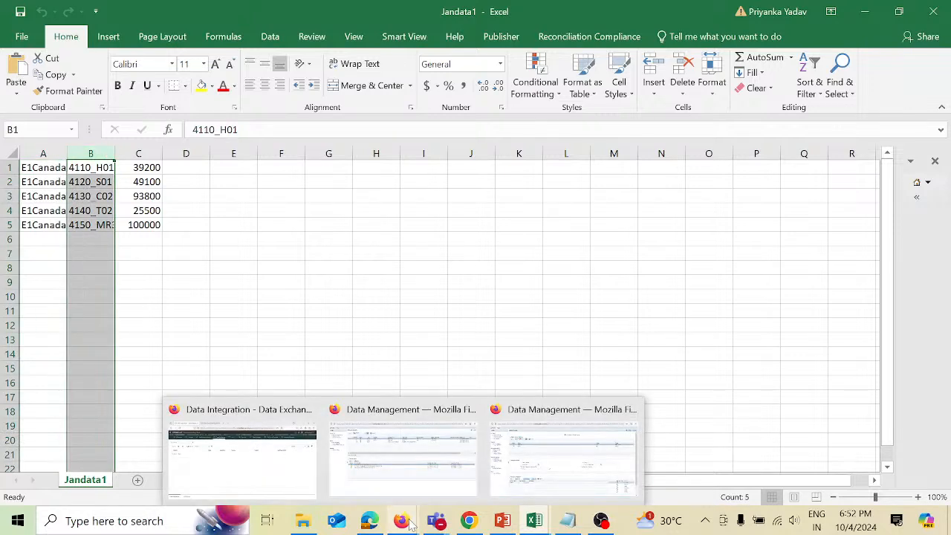
{"action": "left_click", "coordinate": [516, 478]}
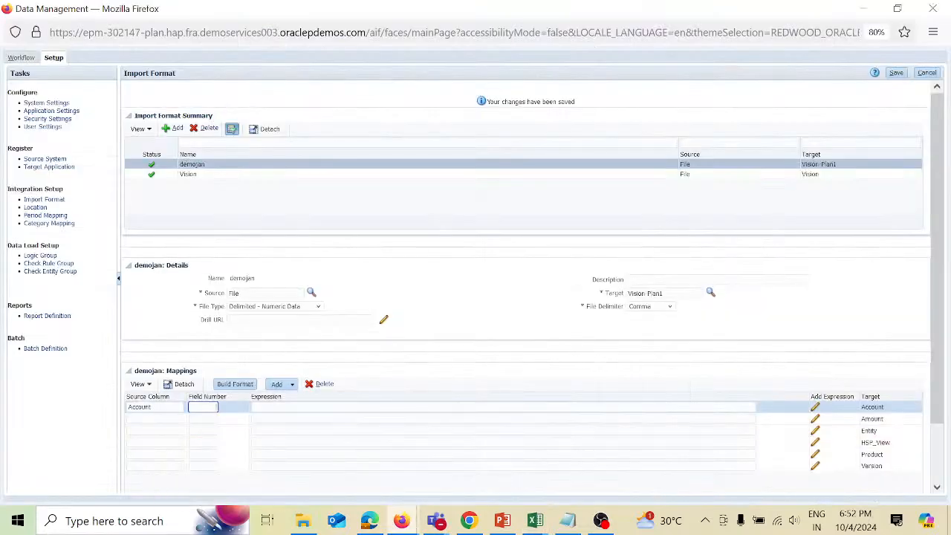
{"action": "type", "text": "2"}
{"action": "key", "text": "Tab"}
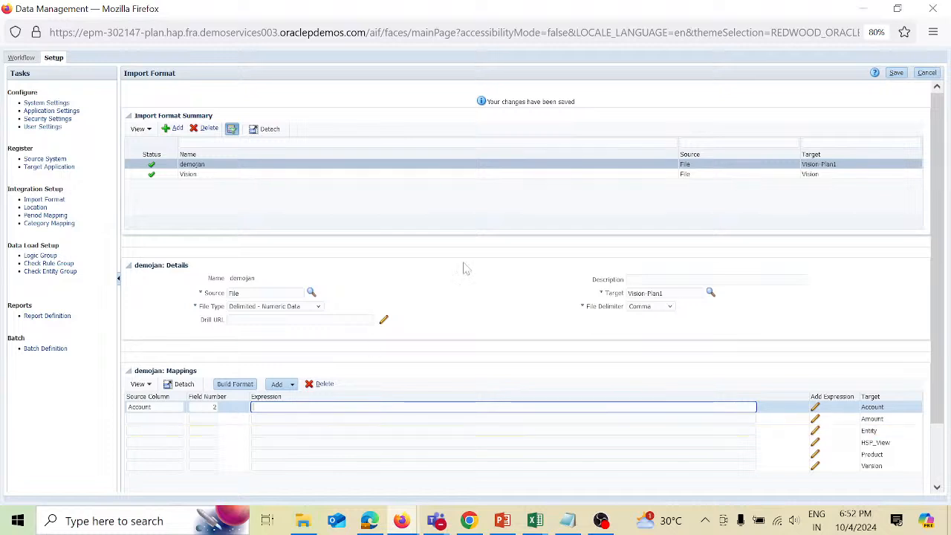
{"action": "left_click", "coordinate": [903, 73]}
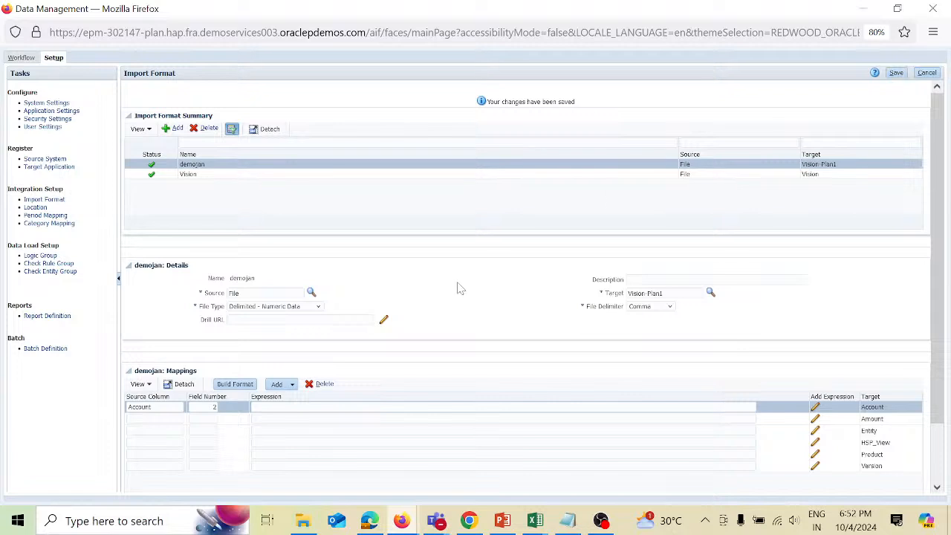
Step: Map the Amount target to source column Amount with field number 3 and save the import format
{"action": "left_click", "coordinate": [155, 430]}
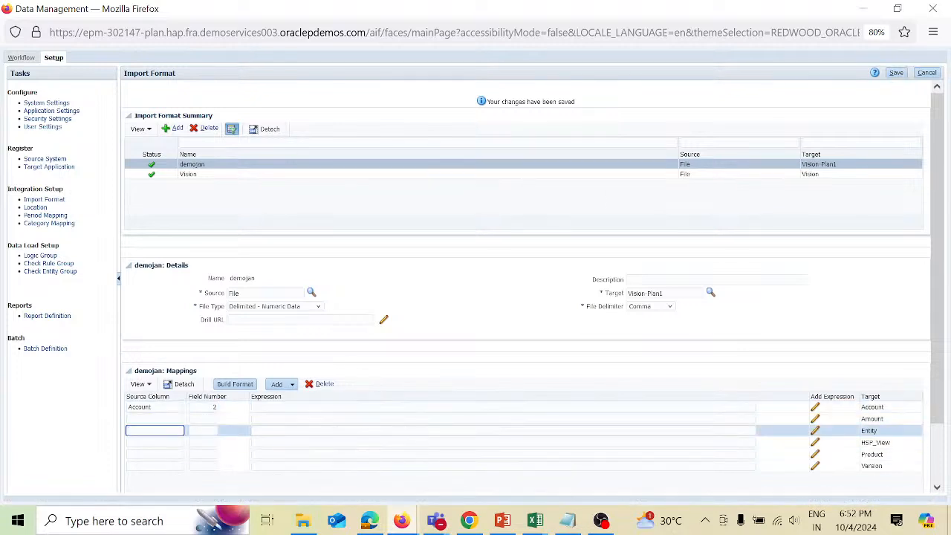
{"action": "left_click", "coordinate": [154, 419]}
{"action": "type", "text": "Am"}
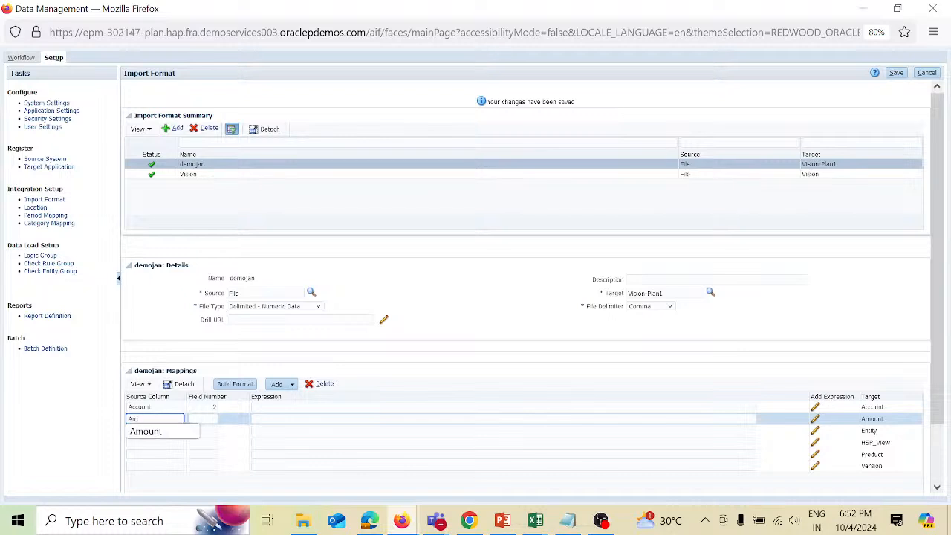
{"action": "type", "text": "ount"}
{"action": "key", "text": "Tab"}
{"action": "type", "text": "3"}
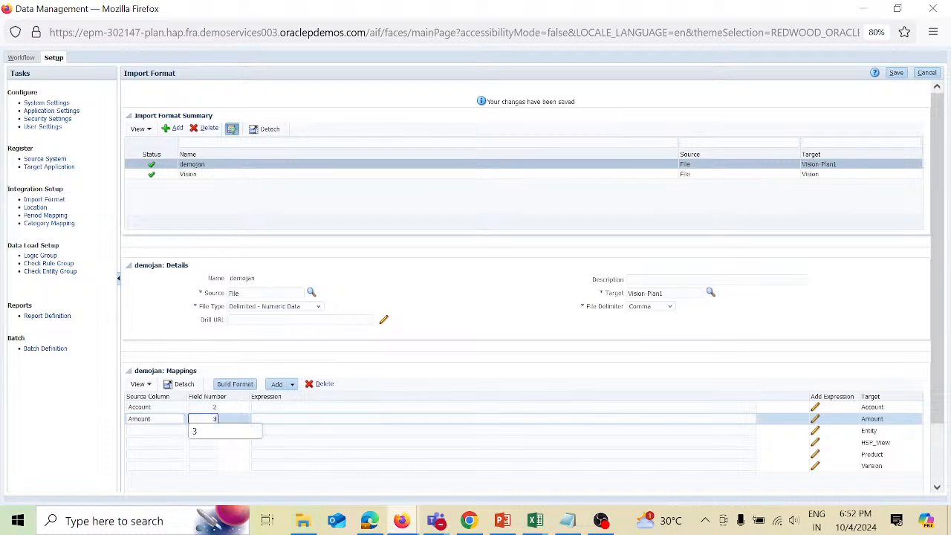
{"action": "key", "text": "Tab"}
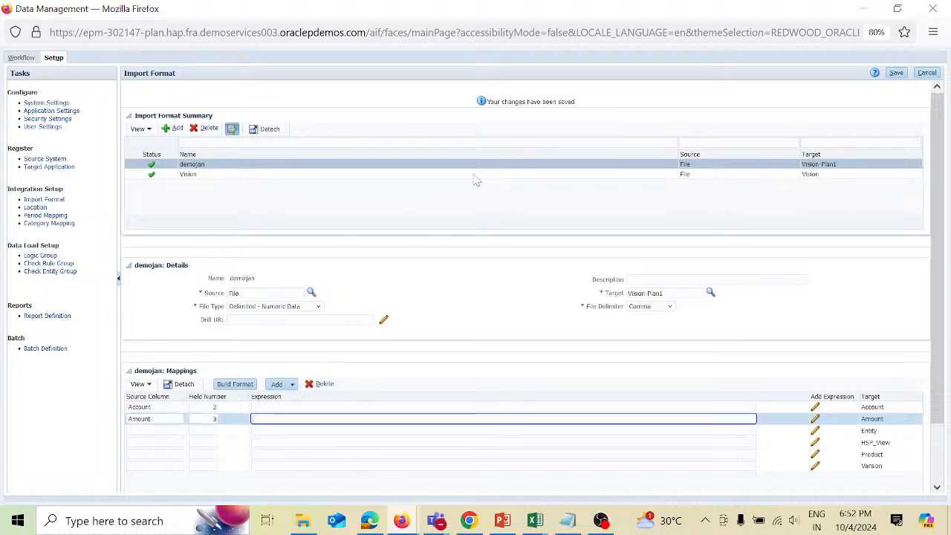
{"action": "left_click", "coordinate": [899, 74]}
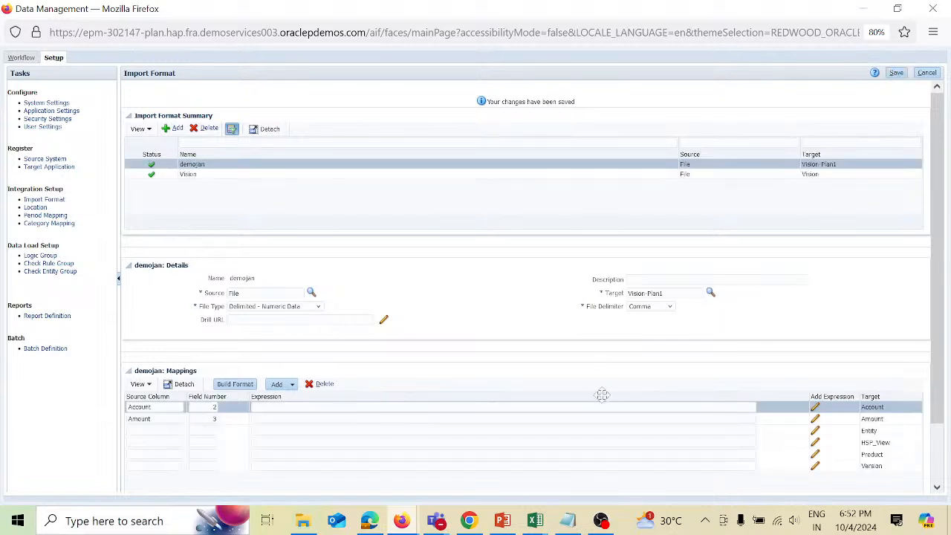
Step: Check the entity column's position in the Jandata1 workbook, close the workbook, and return to the Data Management import format
{"action": "mouse_move", "coordinate": [544, 526]}
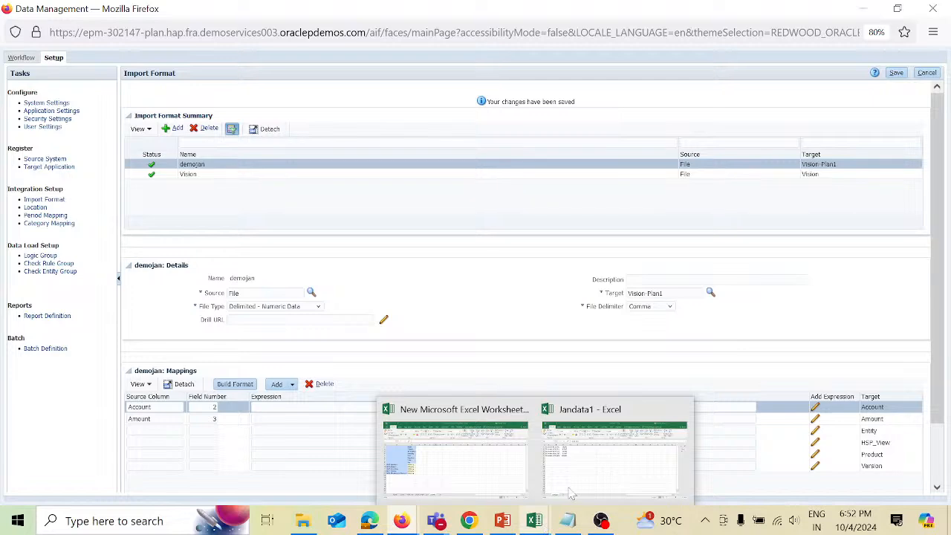
{"action": "left_click", "coordinate": [608, 450]}
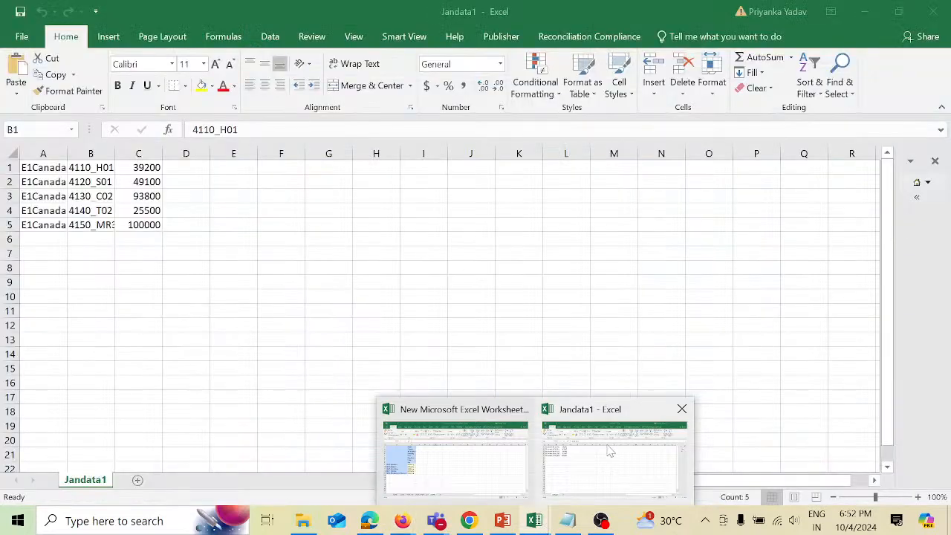
{"action": "left_click", "coordinate": [155, 152]}
{"action": "left_click", "coordinate": [54, 152]}
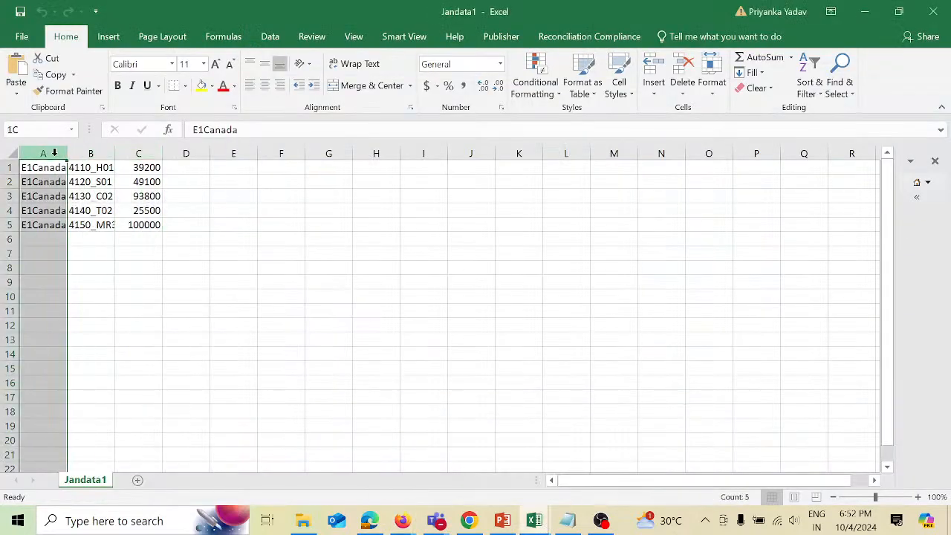
{"action": "left_click", "coordinate": [936, 18]}
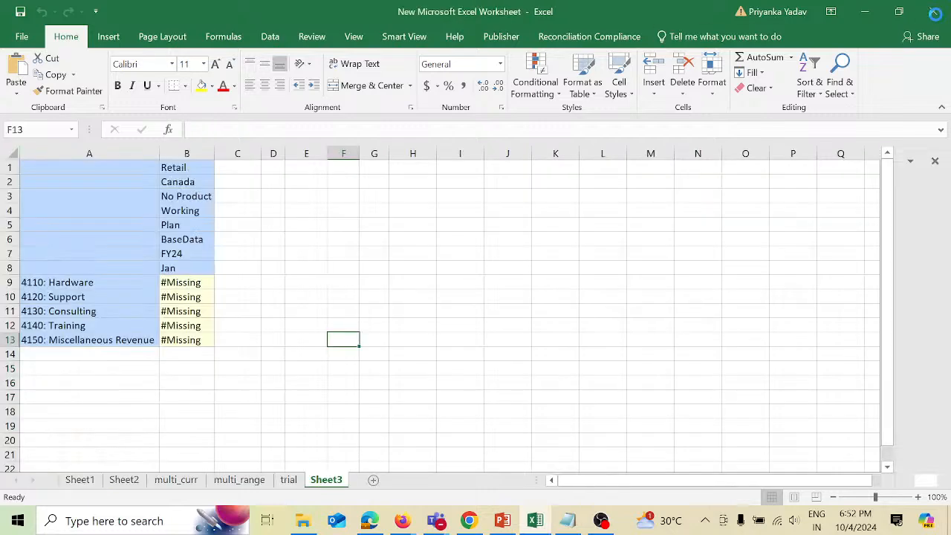
{"action": "mouse_move", "coordinate": [403, 523]}
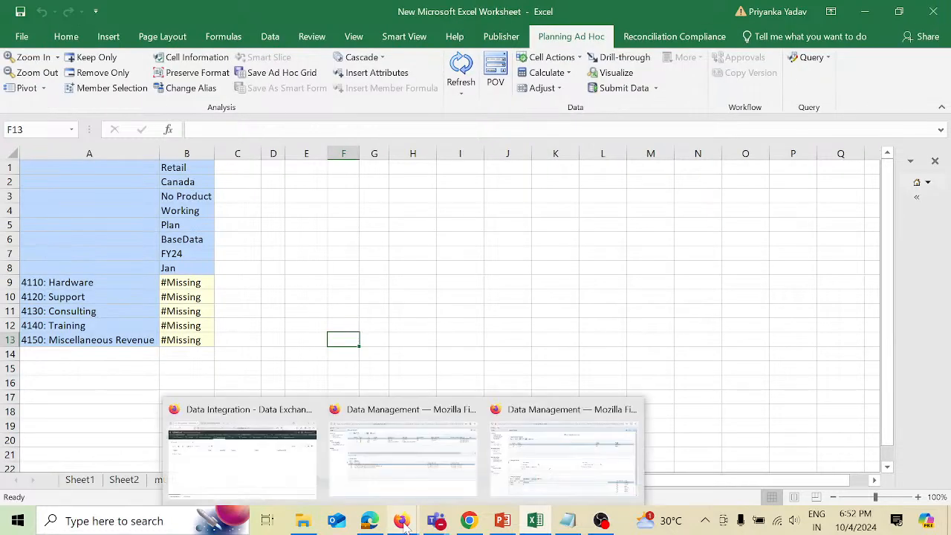
{"action": "left_click", "coordinate": [567, 440]}
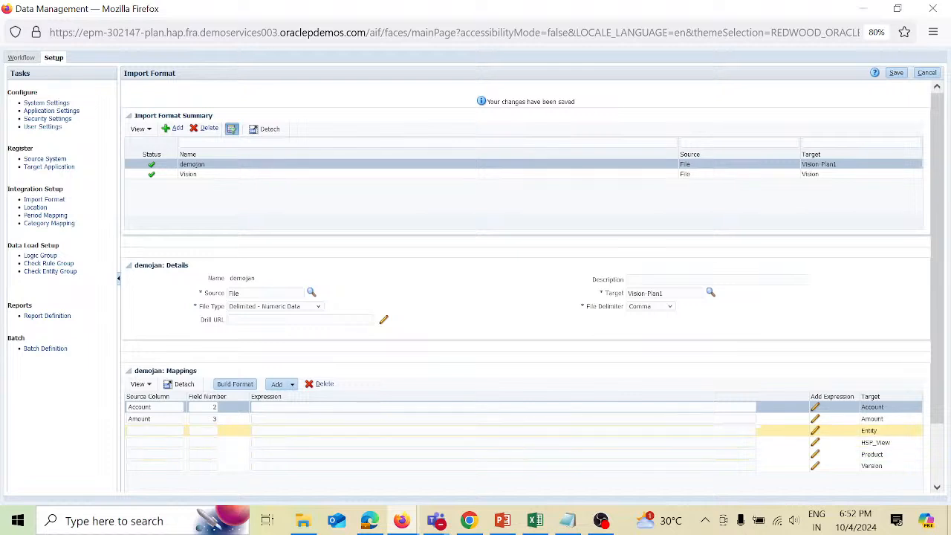
Step: Map the Entity target to source column Entity with field number 1 and save the import format
{"action": "left_click", "coordinate": [154, 431]}
{"action": "type", "text": "E"}
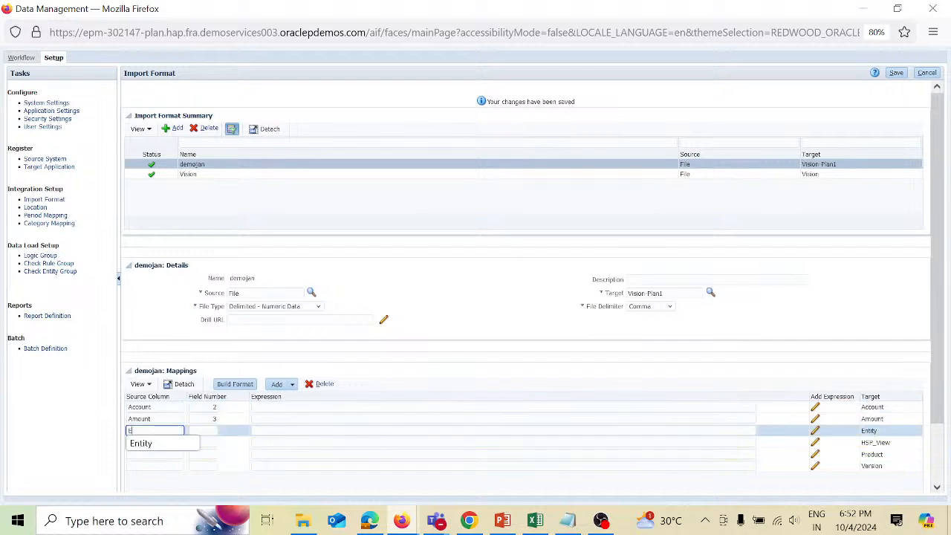
{"action": "key", "text": "Down"}
{"action": "key", "text": "Return"}
{"action": "key", "text": "Tab"}
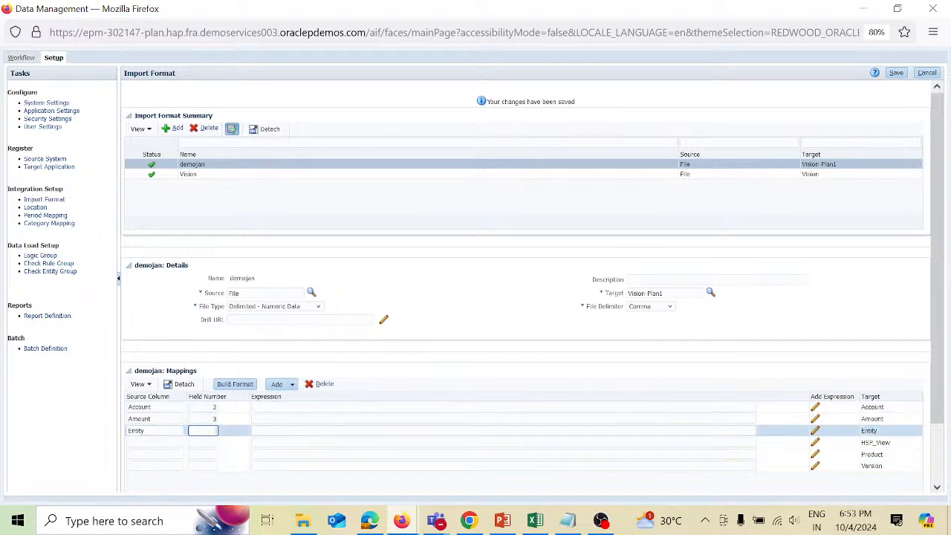
{"action": "type", "text": "1"}
{"action": "key", "text": "Tab"}
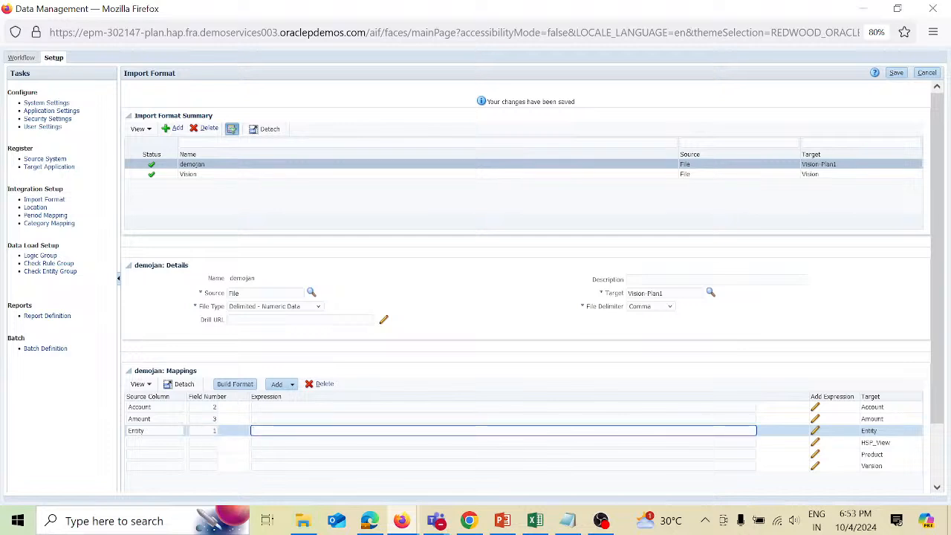
{"action": "left_click", "coordinate": [898, 74]}
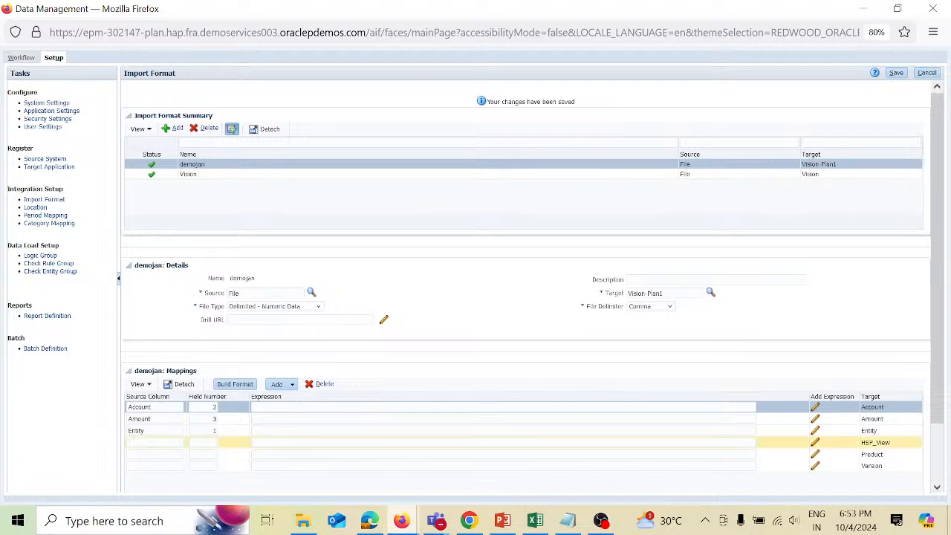
Step: Map the HSP_View target to source column HSP_View with field number 2 and expression BaseData
{"action": "left_click", "coordinate": [155, 443]}
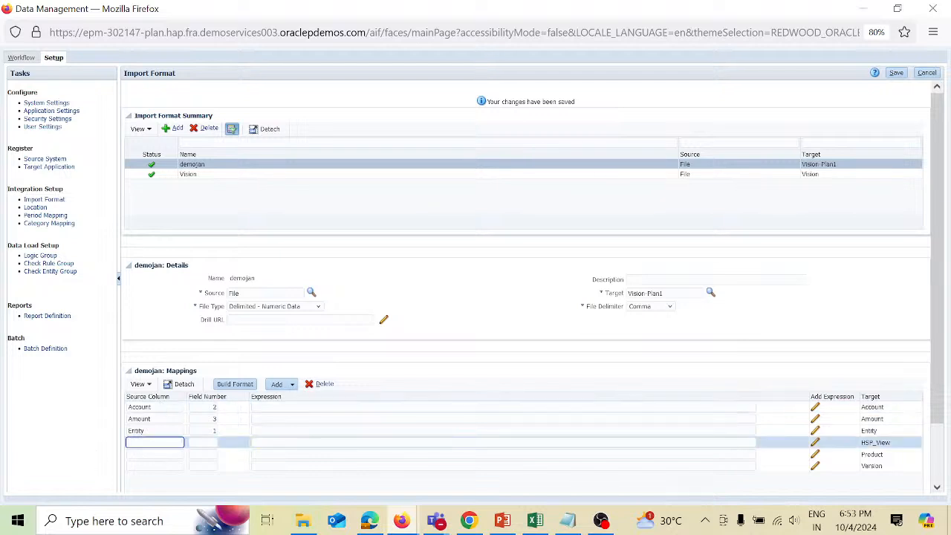
{"action": "type", "text": "h"}
{"action": "key", "text": "Down"}
{"action": "key", "text": "Return"}
{"action": "key", "text": "Tab"}
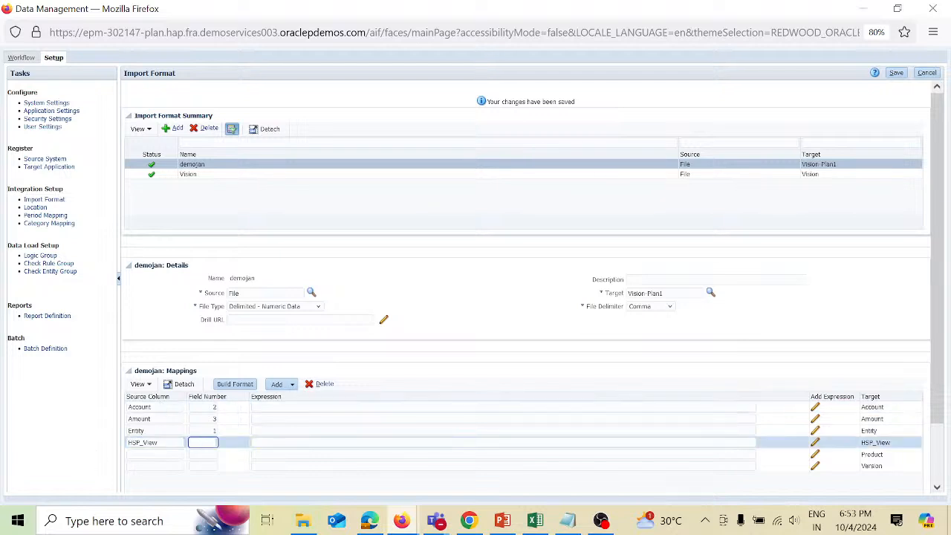
{"action": "type", "text": "2"}
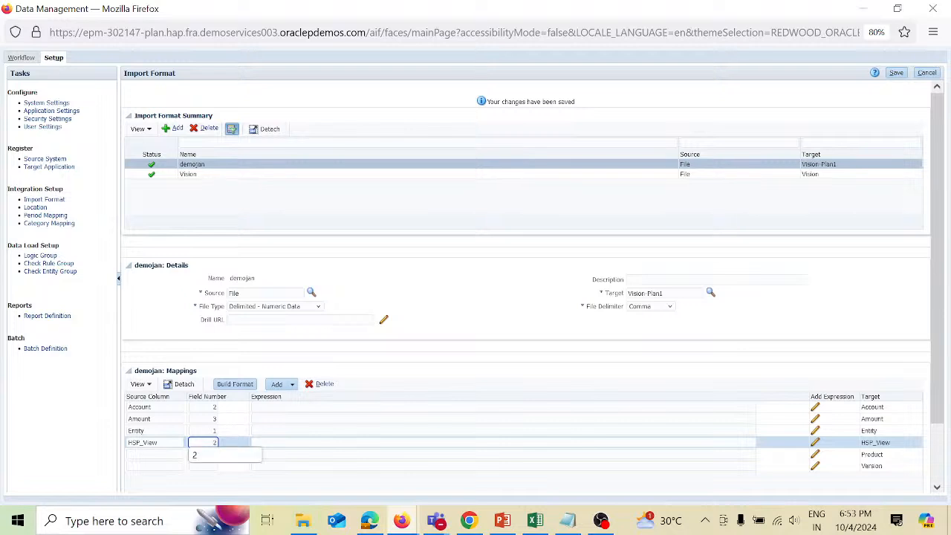
{"action": "key", "text": "Tab"}
{"action": "type", "text": "B"}
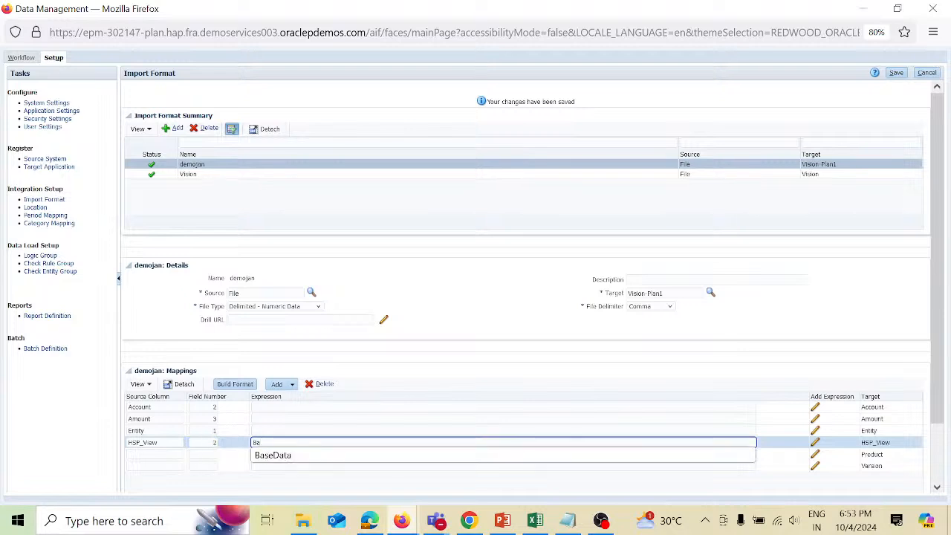
{"action": "key", "text": "Down"}
{"action": "key", "text": "Return"}
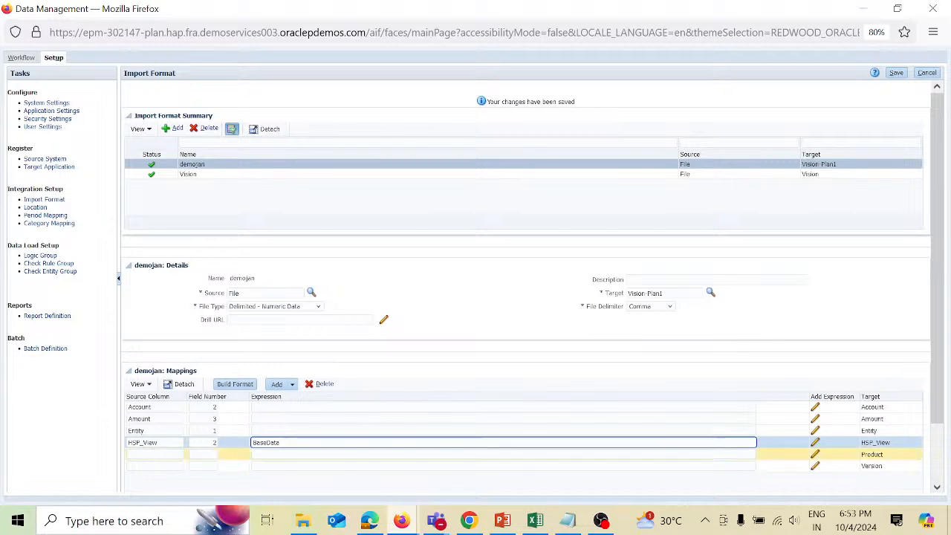
{"action": "key", "text": "Tab"}
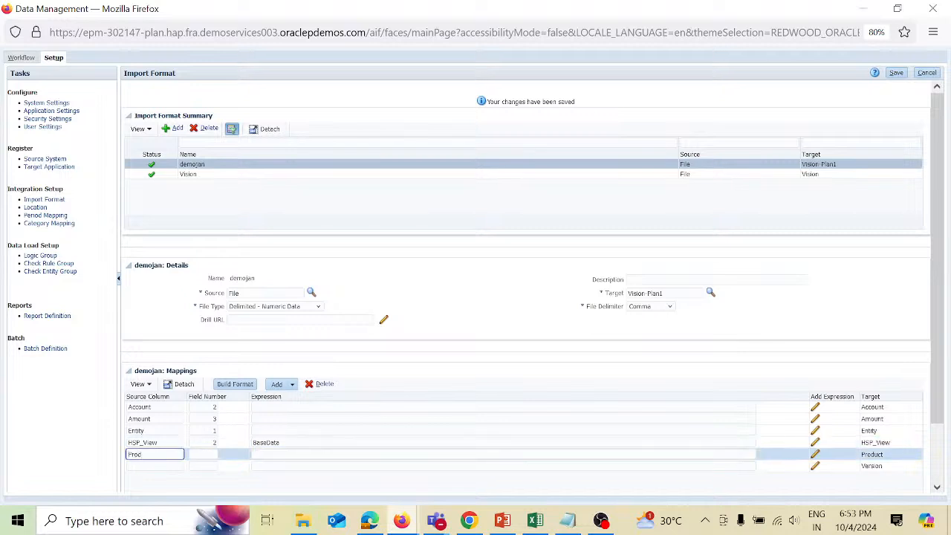
Step: Map the Product target to source column Product with field number 2 and expression P_000, and save the import format
{"action": "key", "text": "Tab"}
{"action": "type", "text": "2"}
{"action": "key", "text": "Tab"}
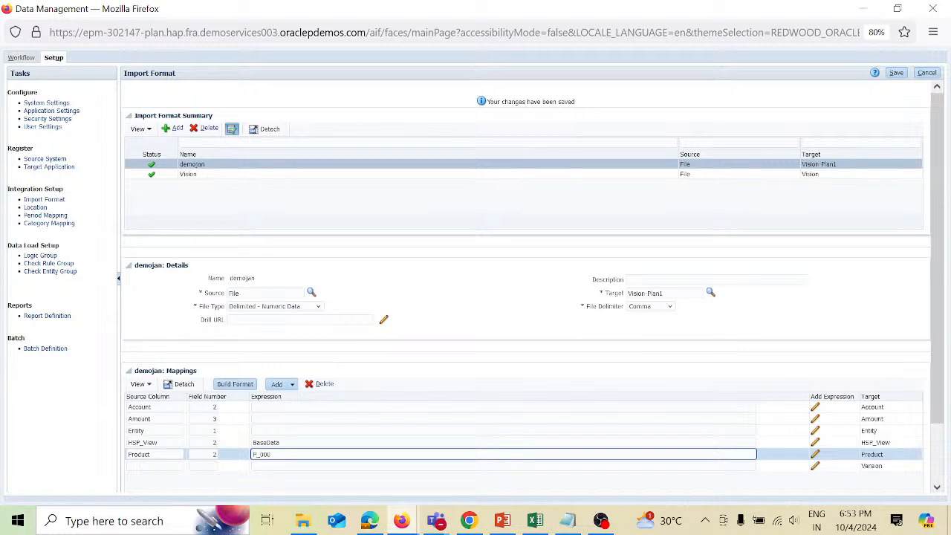
{"action": "type", "text": "P_000"}
{"action": "key", "text": "Tab"}
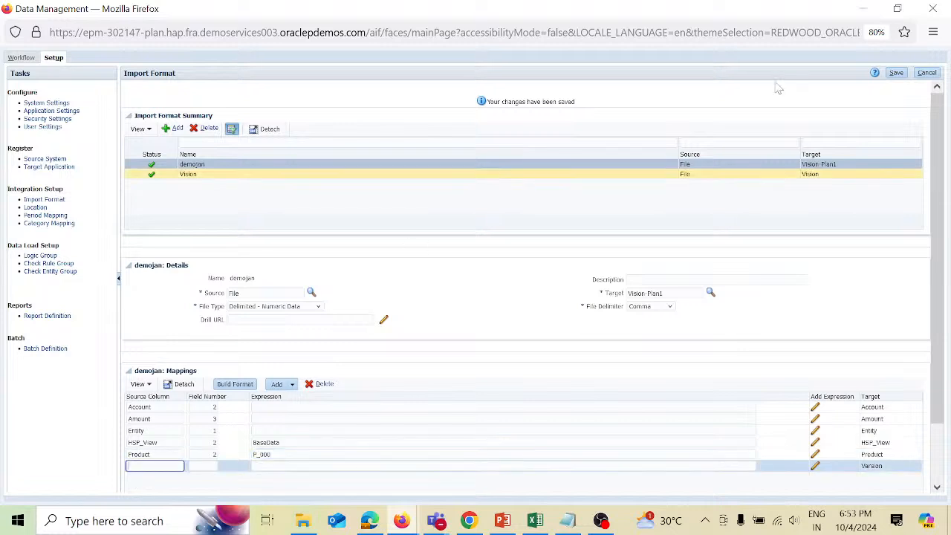
{"action": "left_click", "coordinate": [897, 72]}
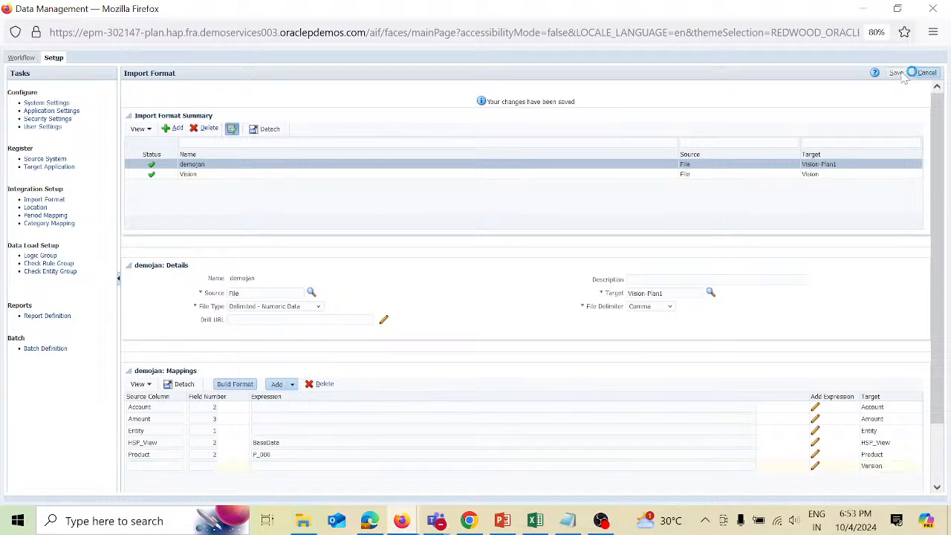
Step: Map the Version target to source column Version with field number 2 and expression Working, and save the import format
{"action": "left_click", "coordinate": [154, 466]}
{"action": "type", "text": "Version"}
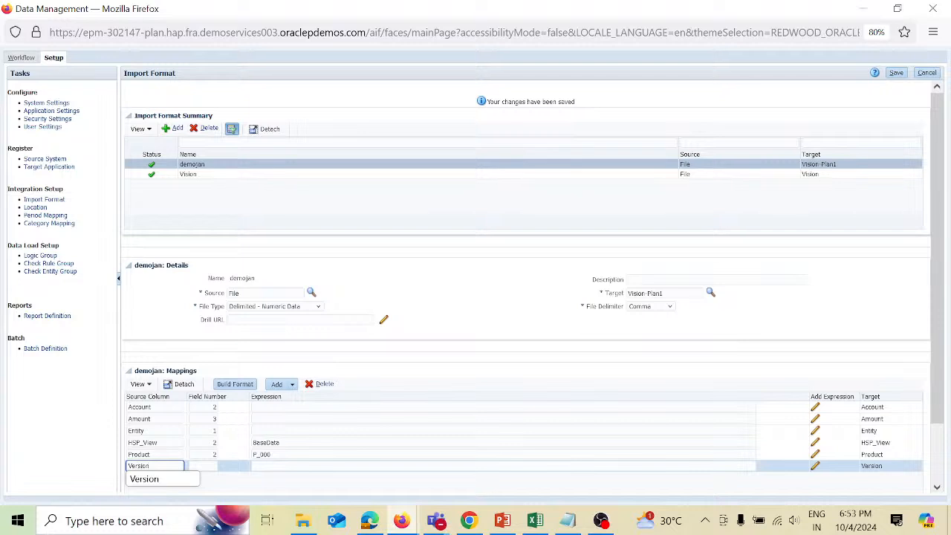
{"action": "key", "text": "Tab"}
{"action": "type", "text": "2"}
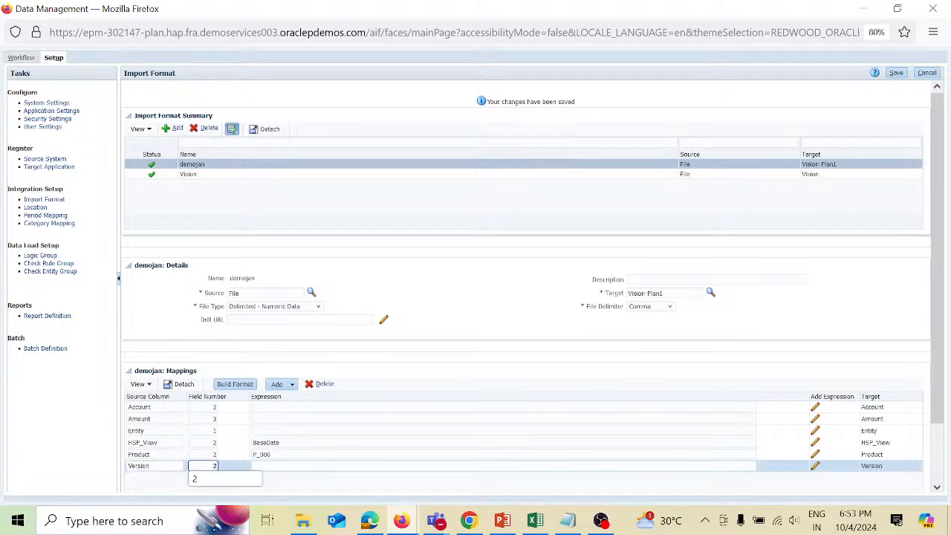
{"action": "key", "text": "Tab"}
{"action": "type", "text": "W"}
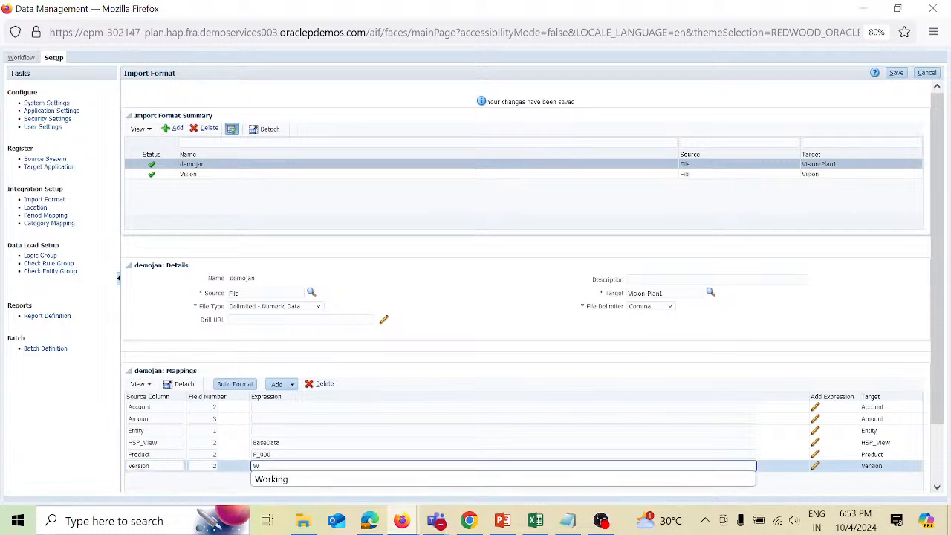
{"action": "key", "text": "Down"}
{"action": "key", "text": "Return"}
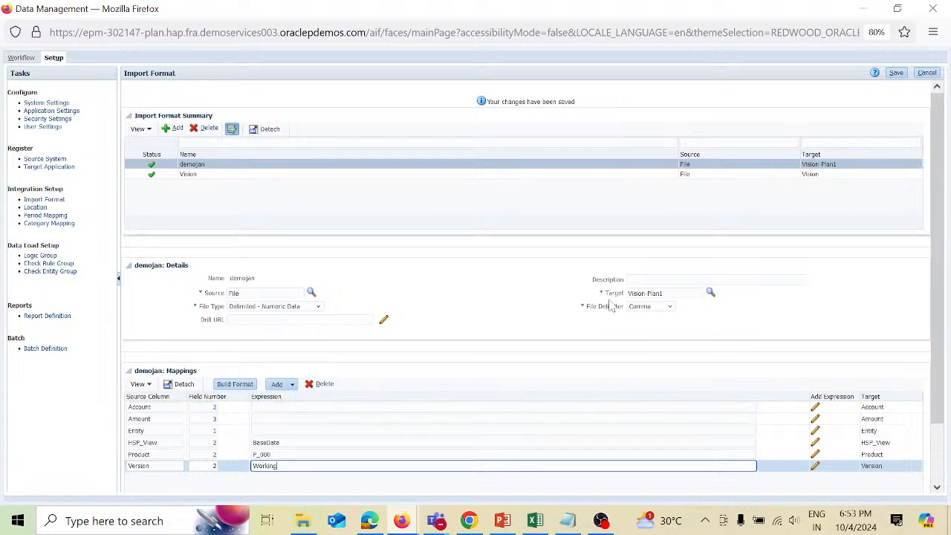
{"action": "left_click", "coordinate": [897, 74]}
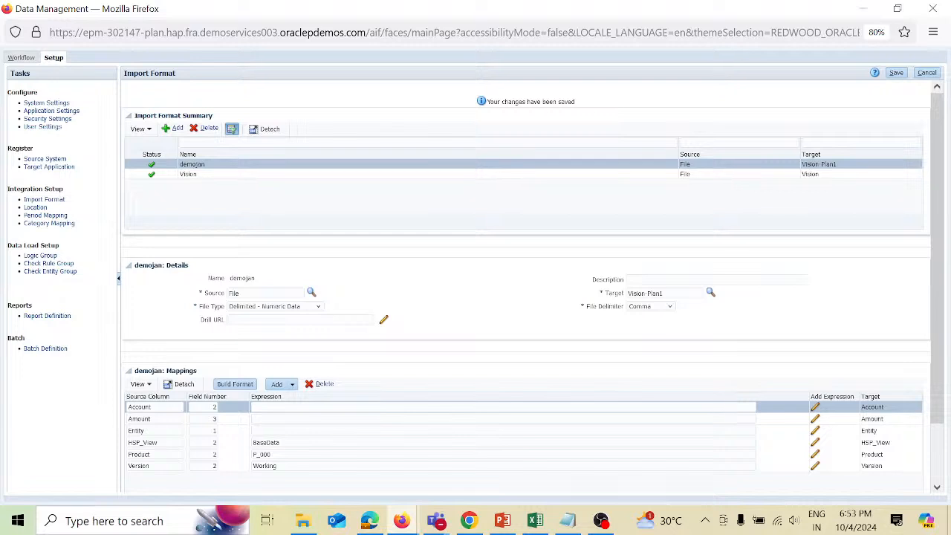
Step: Add a new location named demojan for the Vision-Plan1 target application
{"action": "left_click", "coordinate": [39, 208]}
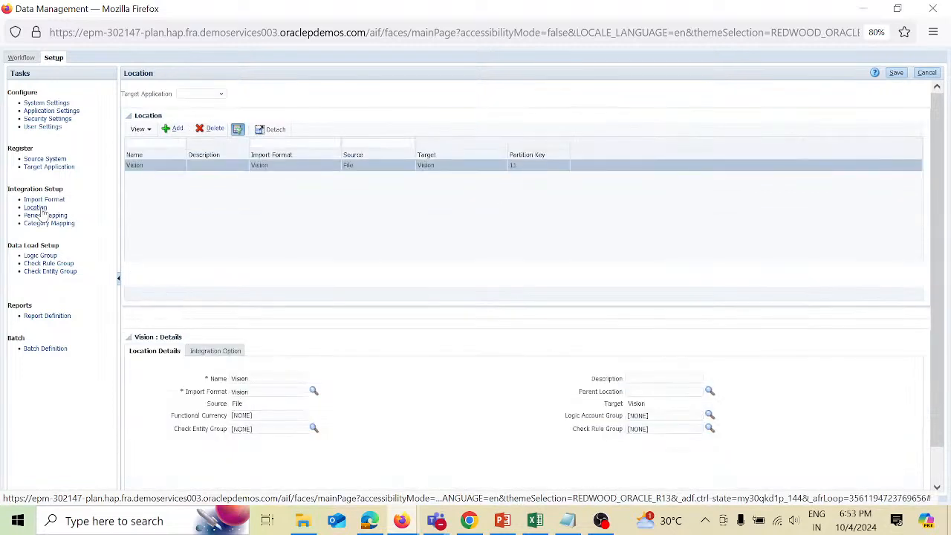
{"action": "left_click", "coordinate": [220, 94]}
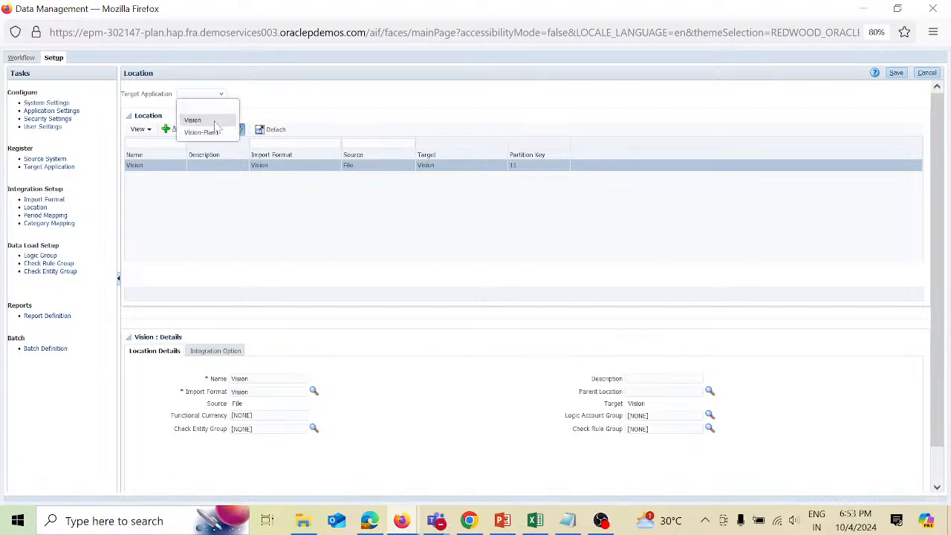
{"action": "left_click", "coordinate": [214, 131]}
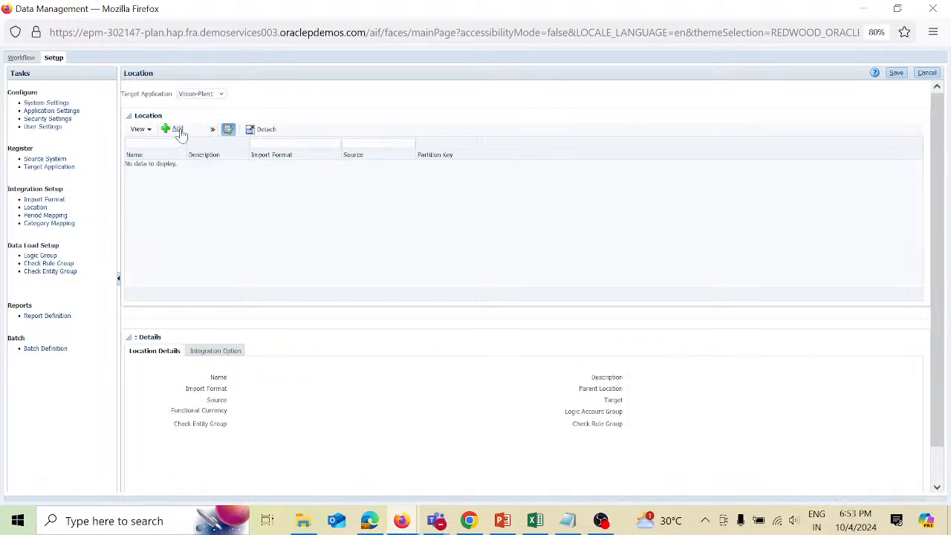
{"action": "left_click", "coordinate": [178, 130]}
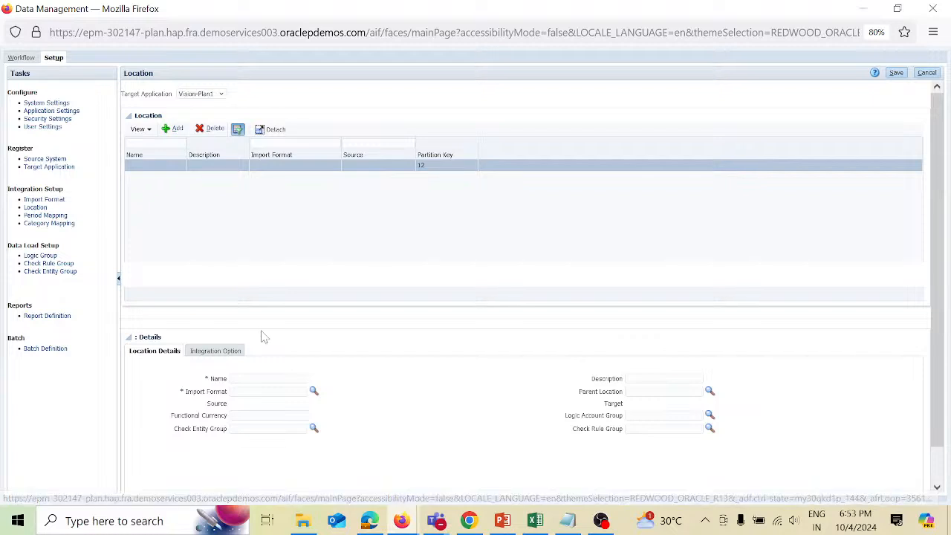
{"action": "left_click", "coordinate": [269, 379]}
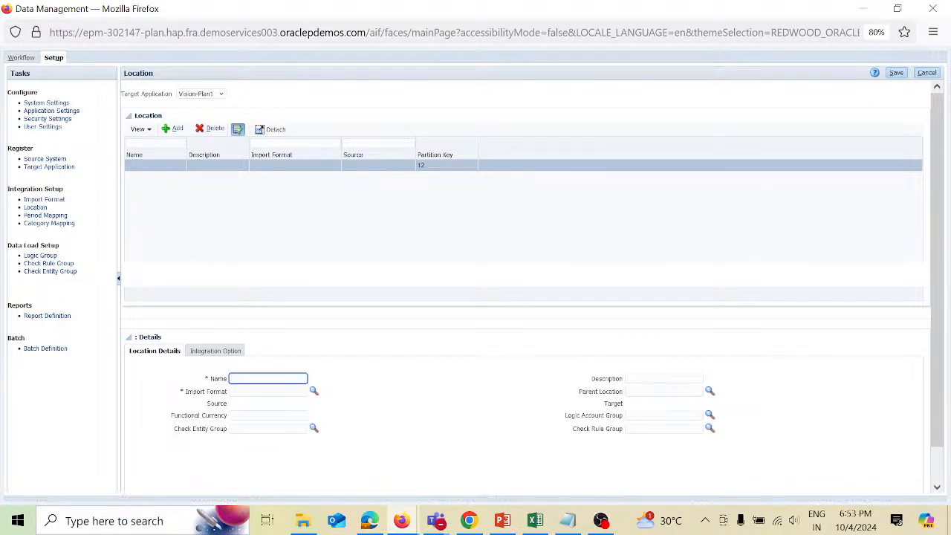
{"action": "type", "text": "demo"}
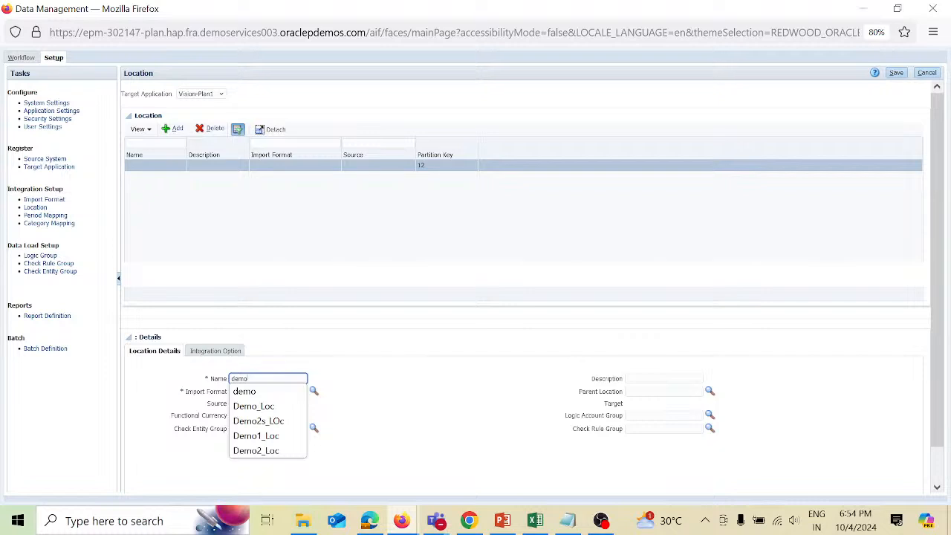
{"action": "type", "text": "jen"}
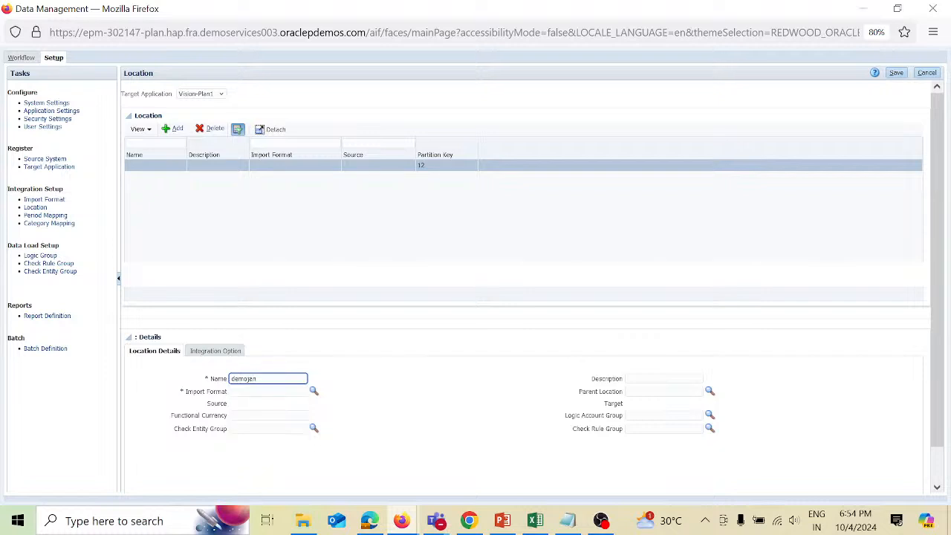
{"action": "key", "text": "Tab"}
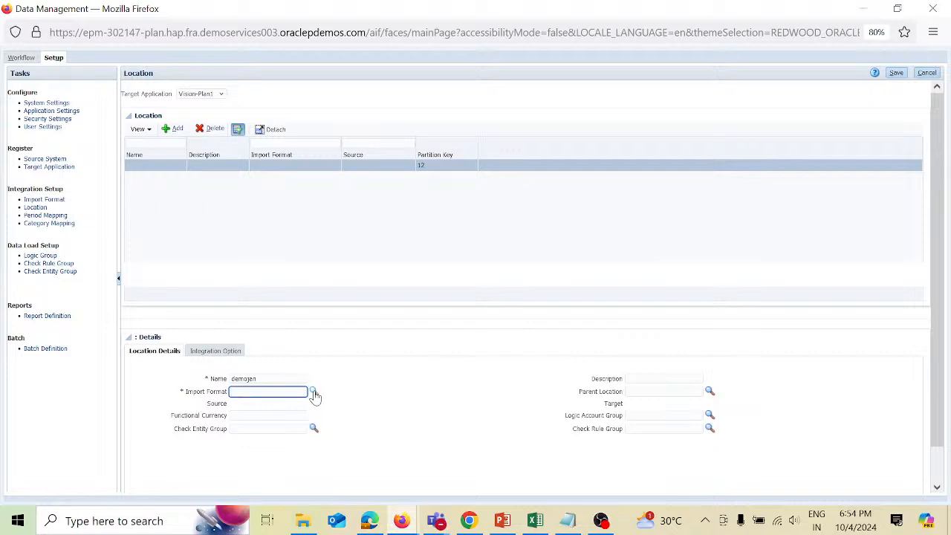
Step: Assign the demojan import format to the new location and save it
{"action": "left_click", "coordinate": [315, 393]}
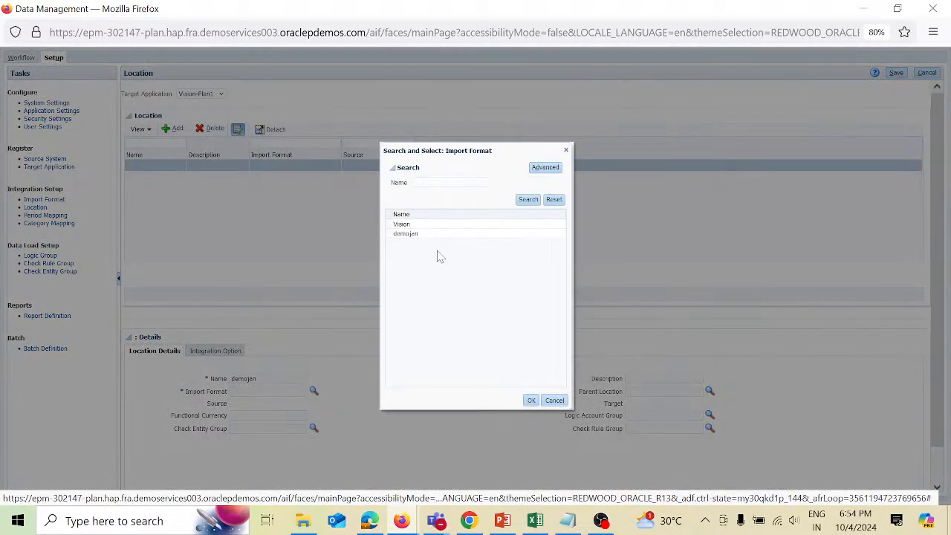
{"action": "left_click", "coordinate": [437, 239]}
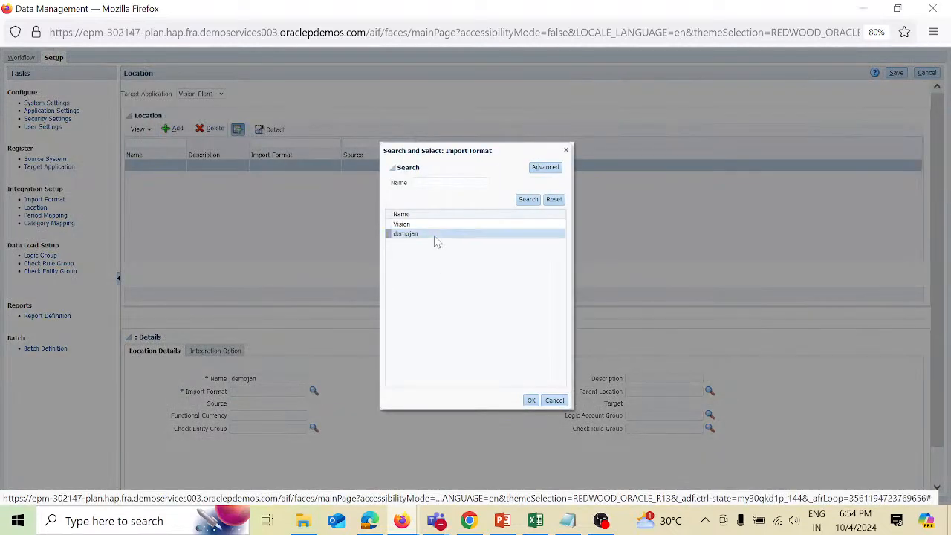
{"action": "left_click", "coordinate": [532, 401]}
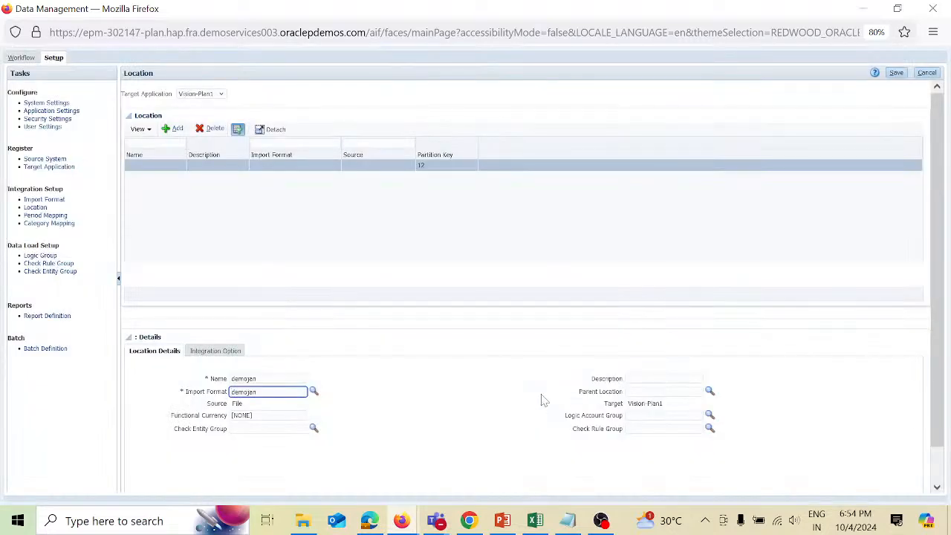
{"action": "left_click", "coordinate": [897, 72]}
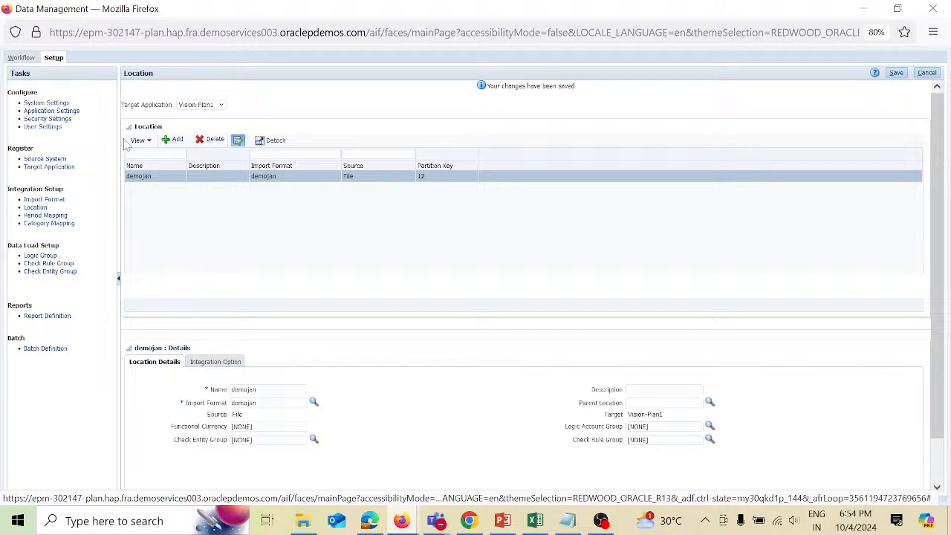
Step: In the workflow's data load mappings, add a Like mapping for the Account dimension with source value *????
{"action": "left_click", "coordinate": [28, 60]}
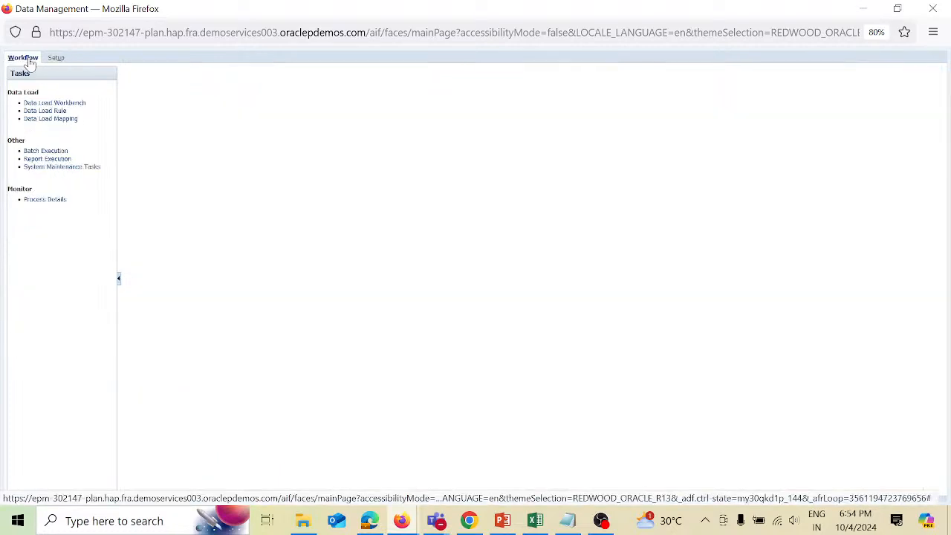
{"action": "left_click", "coordinate": [63, 119]}
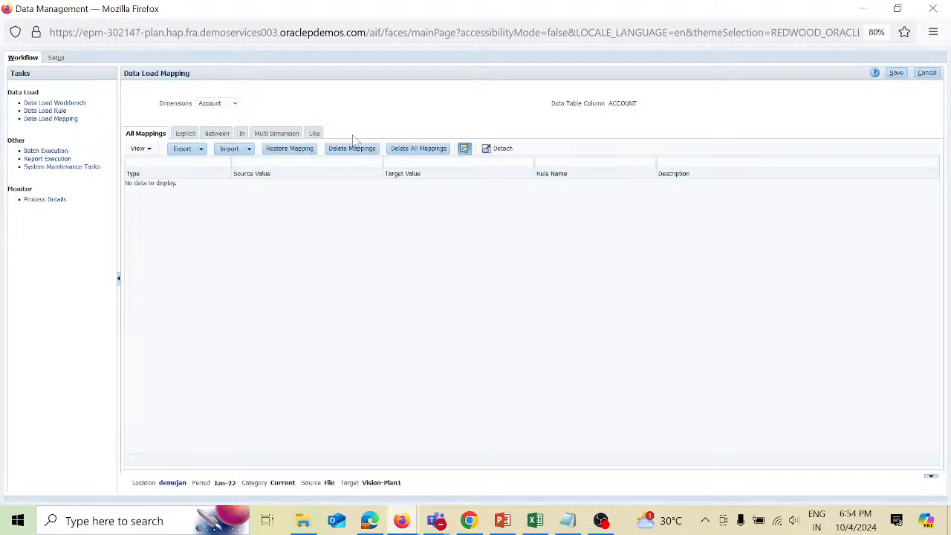
{"action": "left_click", "coordinate": [316, 135]}
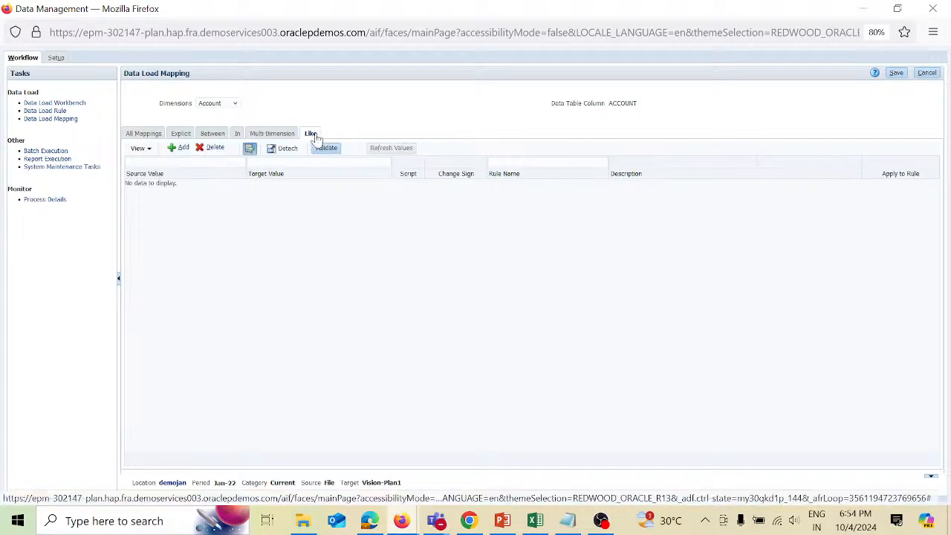
{"action": "left_click", "coordinate": [183, 149]}
{"action": "left_click", "coordinate": [179, 185]}
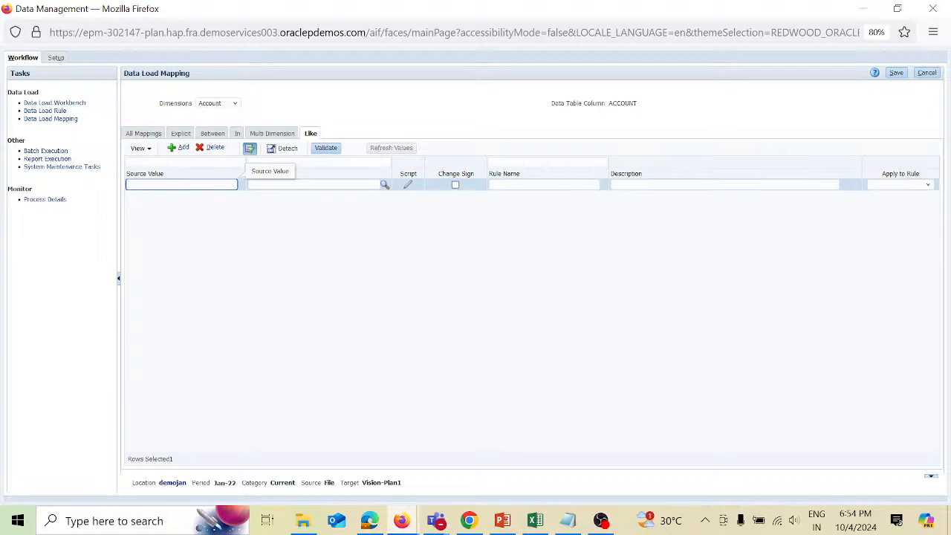
{"action": "type", "text": "*"}
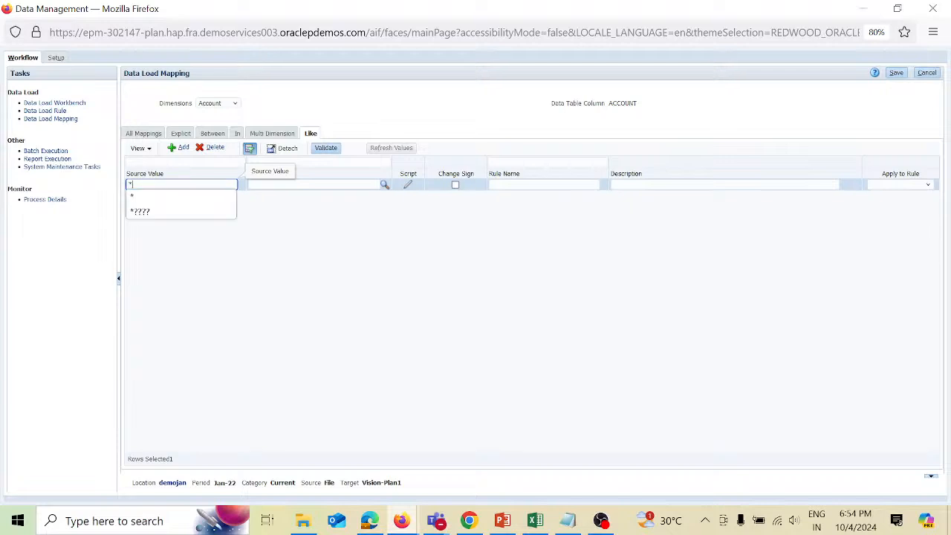
{"action": "key", "text": "Down"}
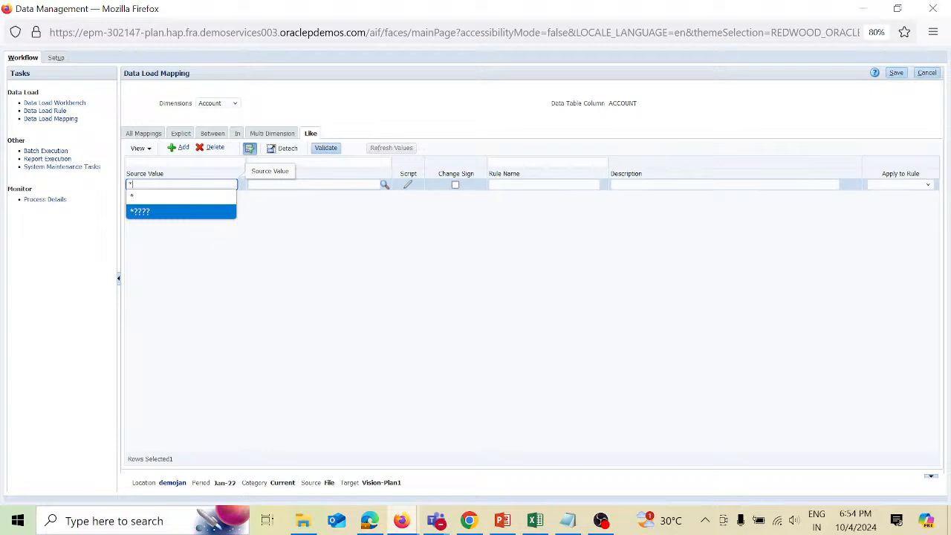
{"action": "key", "text": "Return"}
{"action": "key", "text": "Tab"}
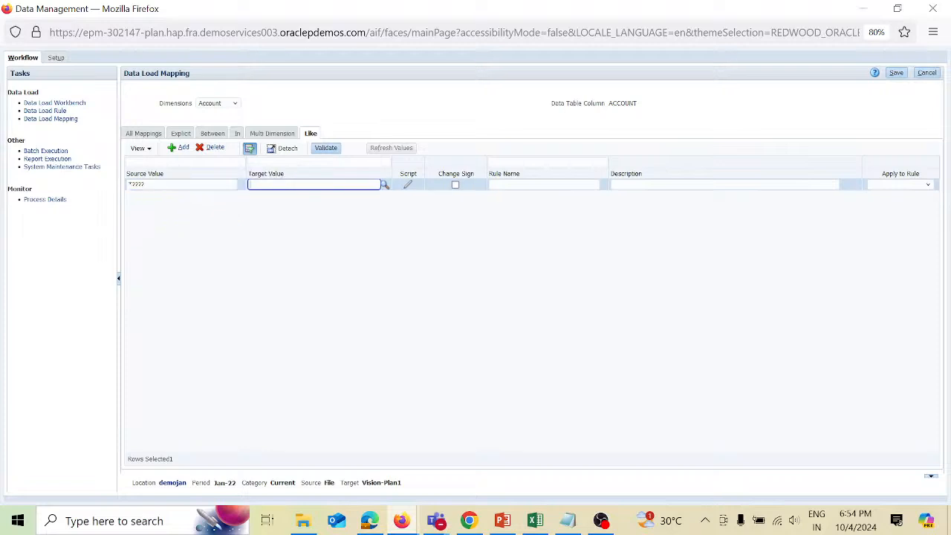
Step: Set the Account mapping's target value to * and its rule name to R1, and save the mapping
{"action": "type", "text": "*"}
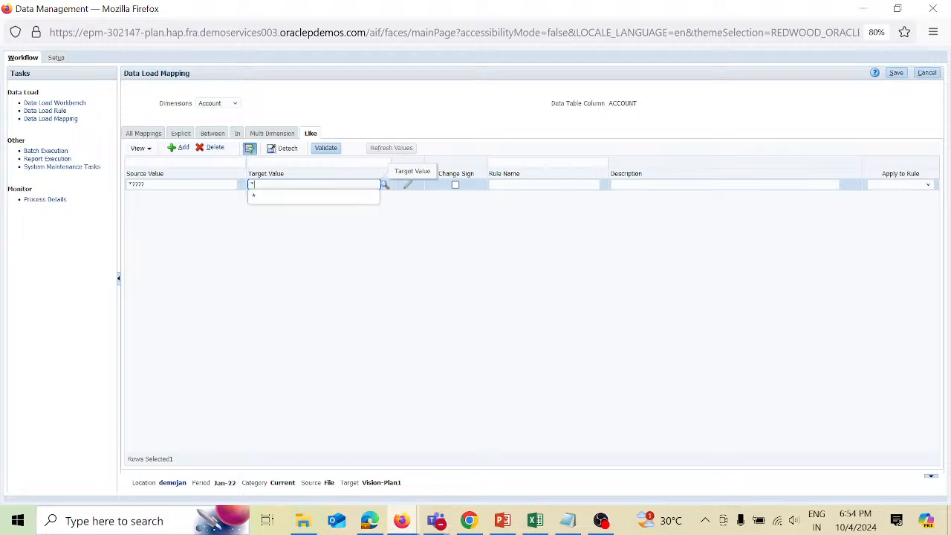
{"action": "key", "text": "Tab"}
{"action": "key", "text": "Tab"}
{"action": "key", "text": "Tab"}
{"action": "key", "text": "Tab"}
{"action": "type", "text": "R"}
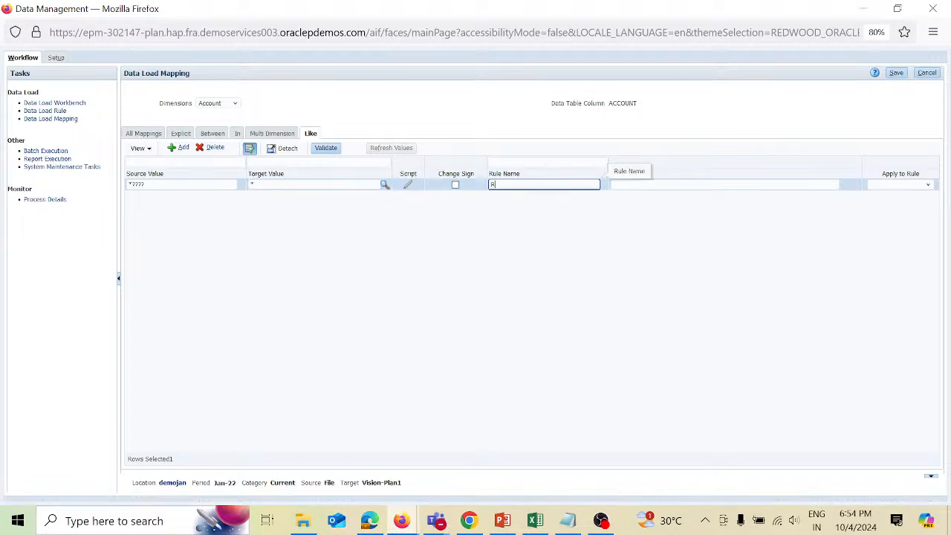
{"action": "type", "text": "1"}
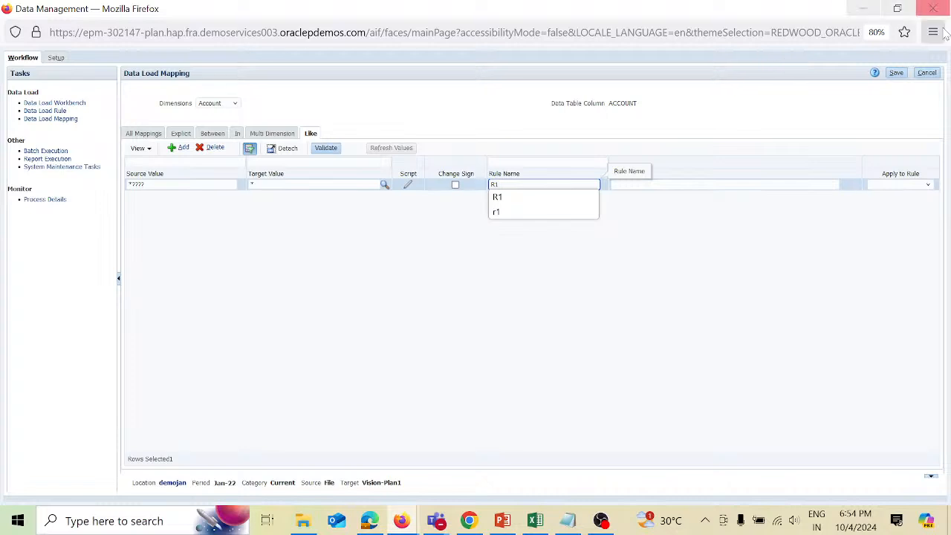
{"action": "left_click", "coordinate": [902, 76]}
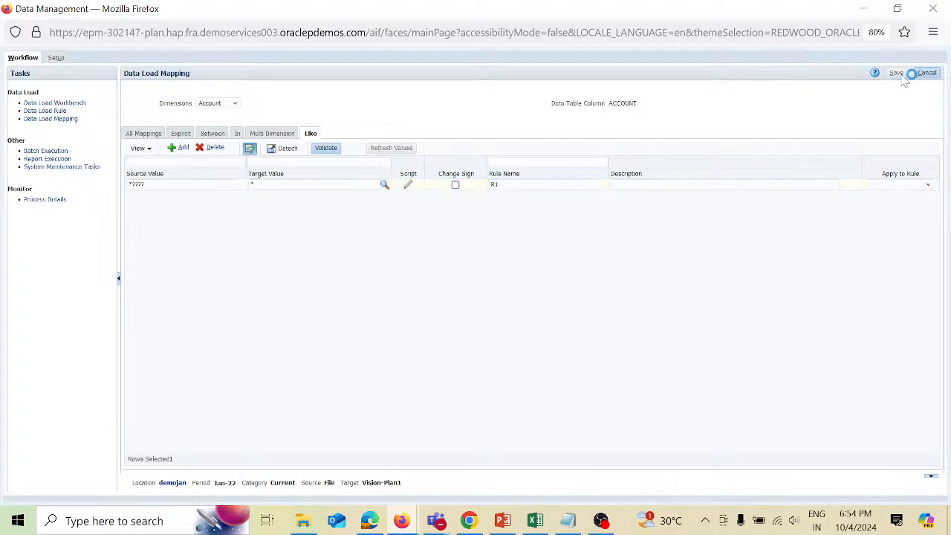
Step: Add a Like mapping for the Entity dimension from source ??* to target * with rule name R2, and save it
{"action": "left_click", "coordinate": [235, 110]}
{"action": "left_click", "coordinate": [228, 143]}
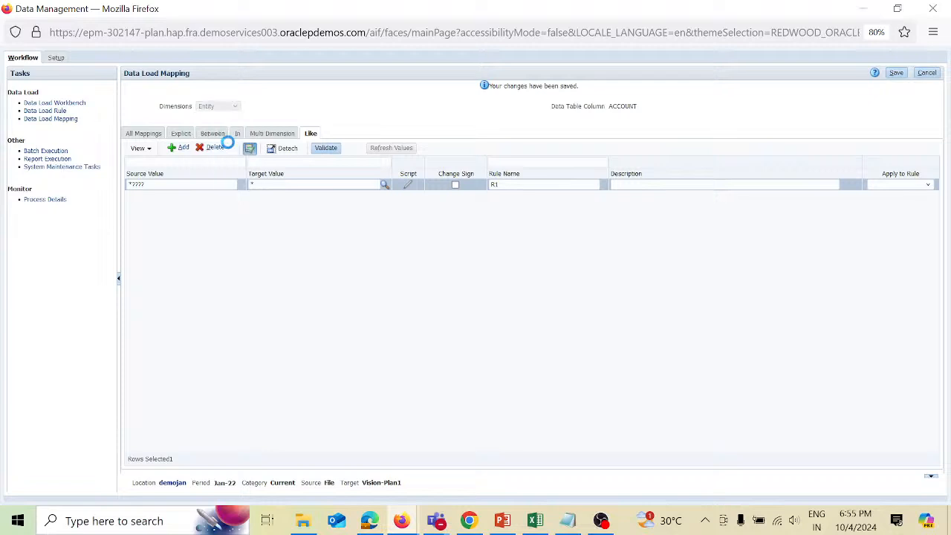
{"action": "left_click", "coordinate": [181, 148]}
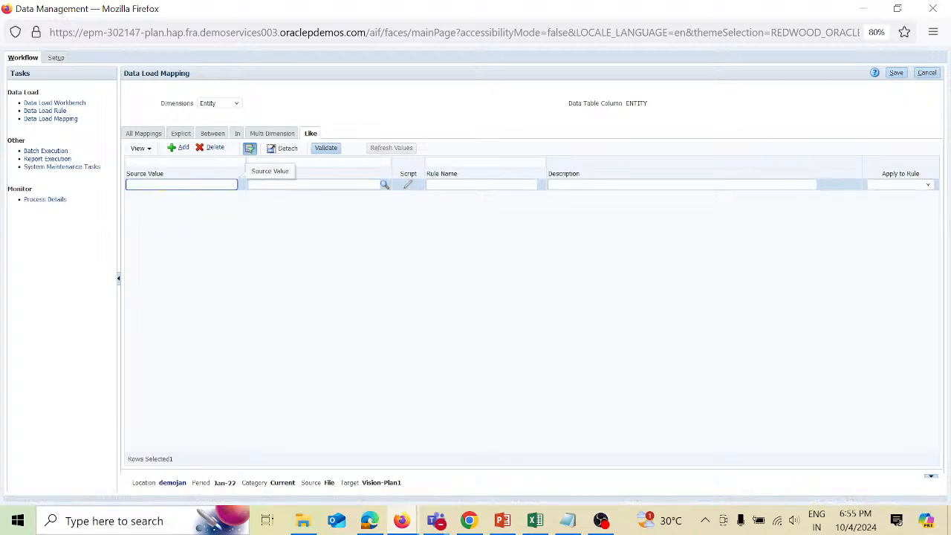
{"action": "type", "text": "??"}
{"action": "left_click", "coordinate": [172, 194]}
{"action": "key", "text": "Tab"}
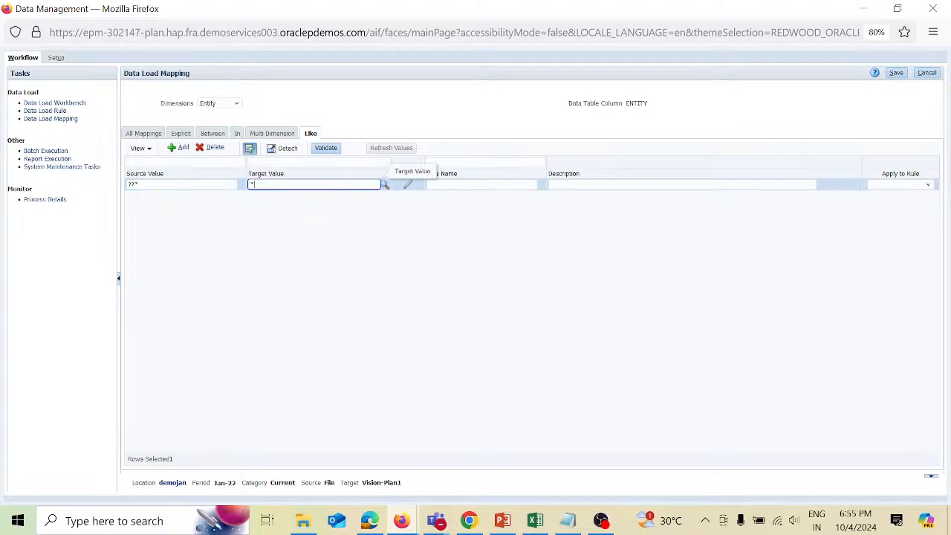
{"action": "key", "text": "Tab"}
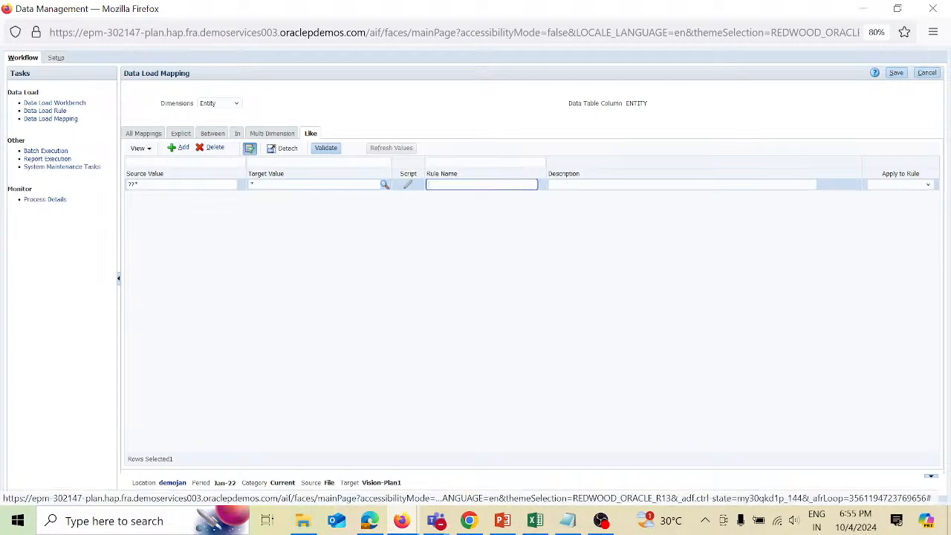
{"action": "type", "text": "R"}
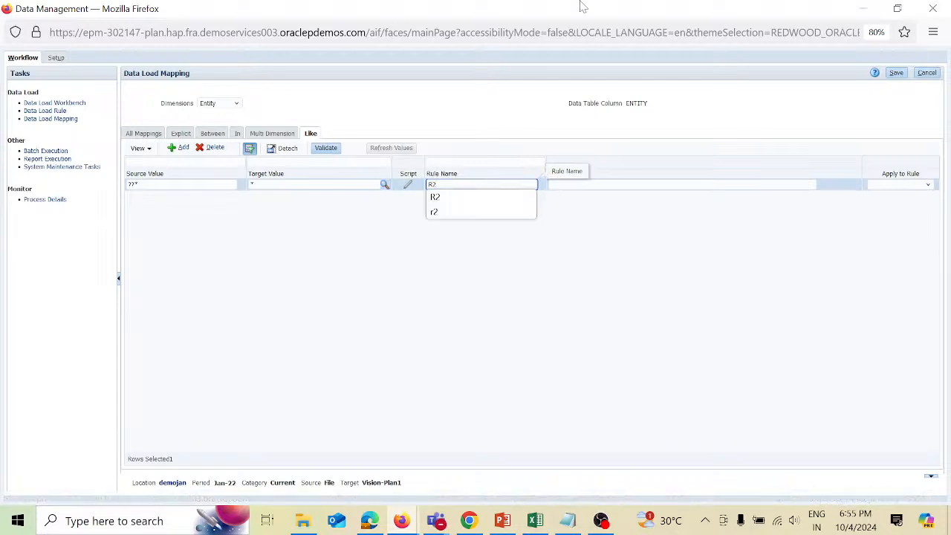
{"action": "type", "text": "2"}
{"action": "left_click", "coordinate": [906, 78]}
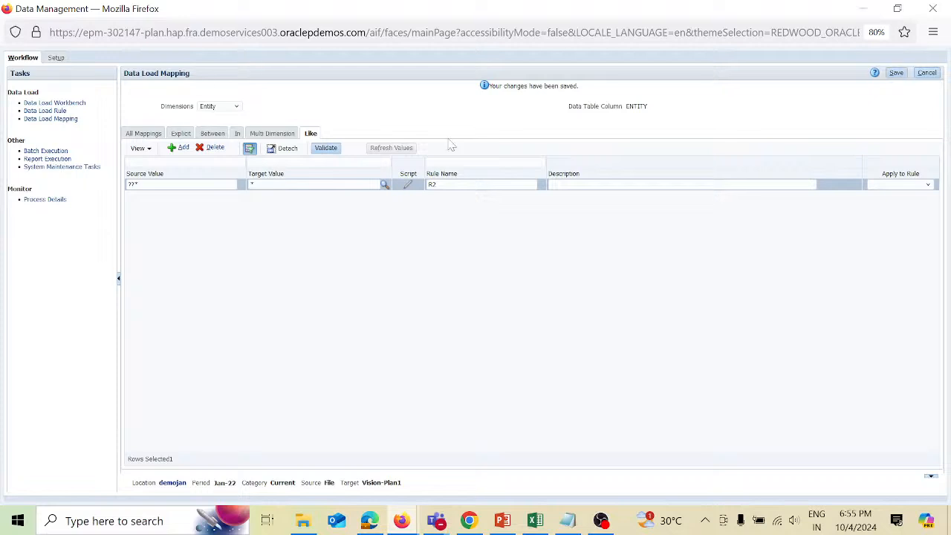
Step: Add a Like mapping for the HSP_View dimension from source * to target BaseData with rule name R3, and save it
{"action": "left_click", "coordinate": [236, 108]}
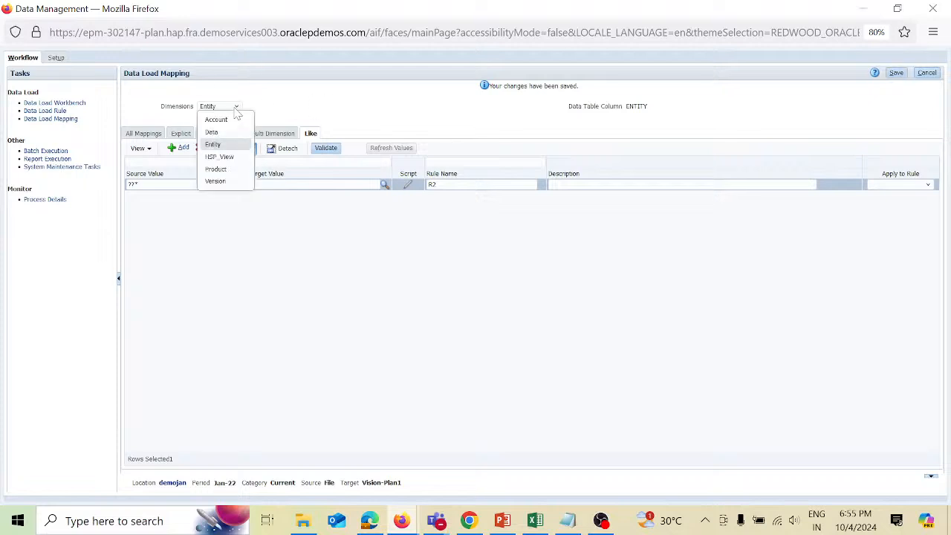
{"action": "left_click", "coordinate": [236, 157]}
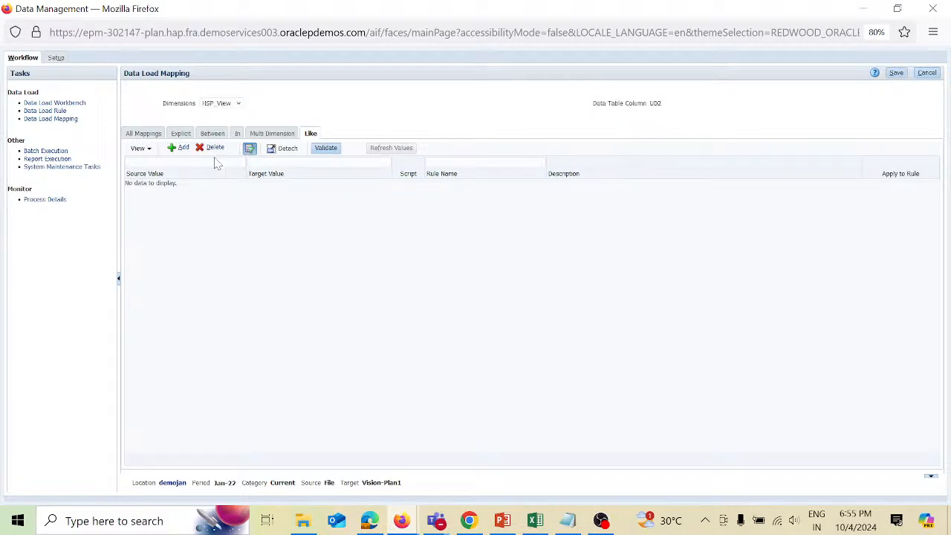
{"action": "left_click", "coordinate": [183, 148]}
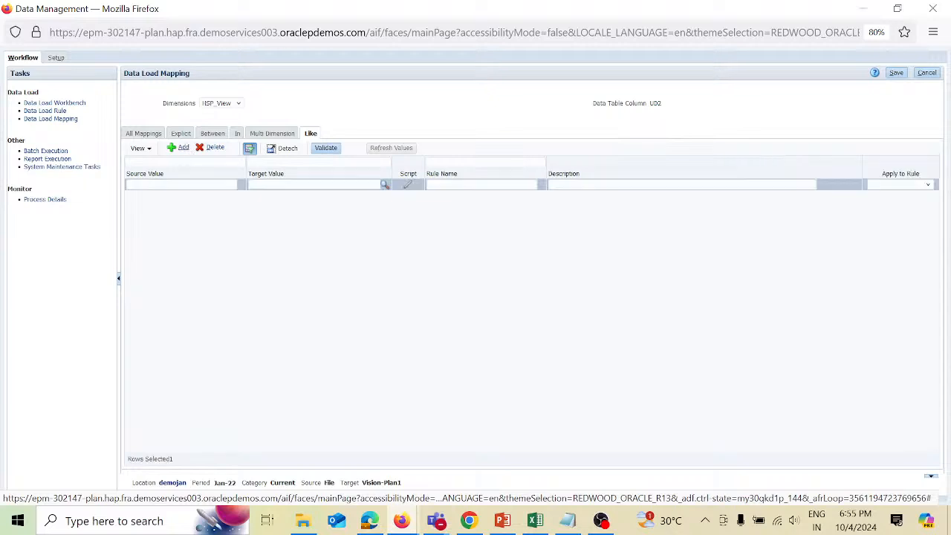
{"action": "left_click", "coordinate": [180, 185]}
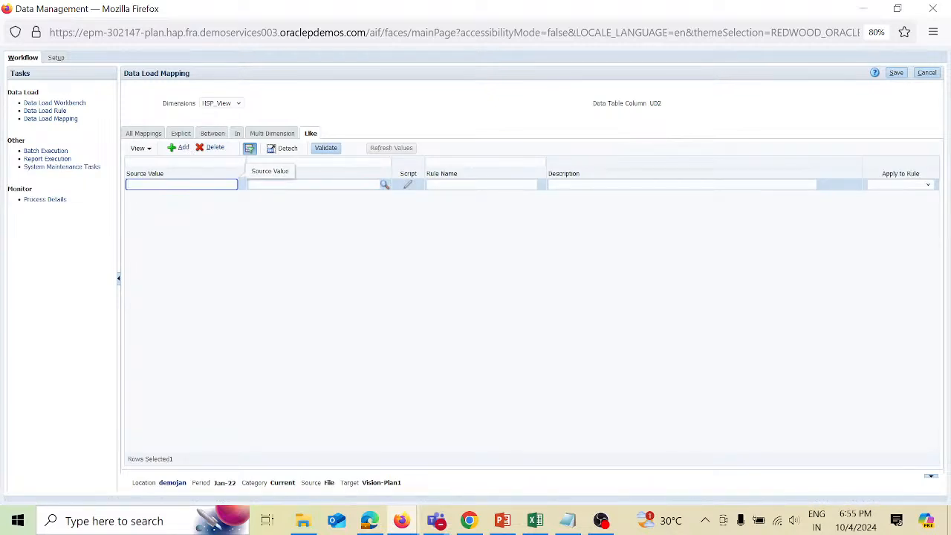
{"action": "type", "text": "*"}
{"action": "key", "text": "Tab"}
{"action": "type", "text": "B"}
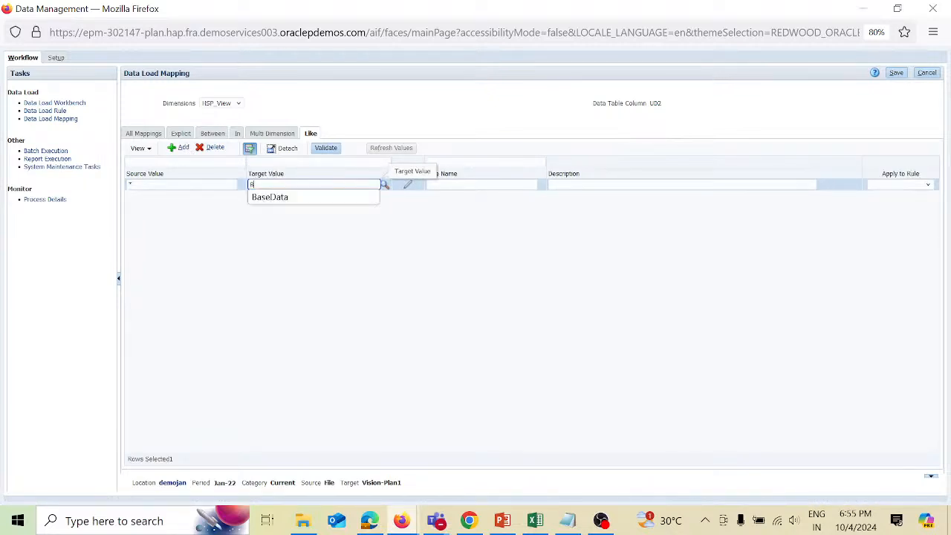
{"action": "key", "text": "Down"}
{"action": "key", "text": "Return"}
{"action": "key", "text": "Tab"}
{"action": "key", "text": "Tab"}
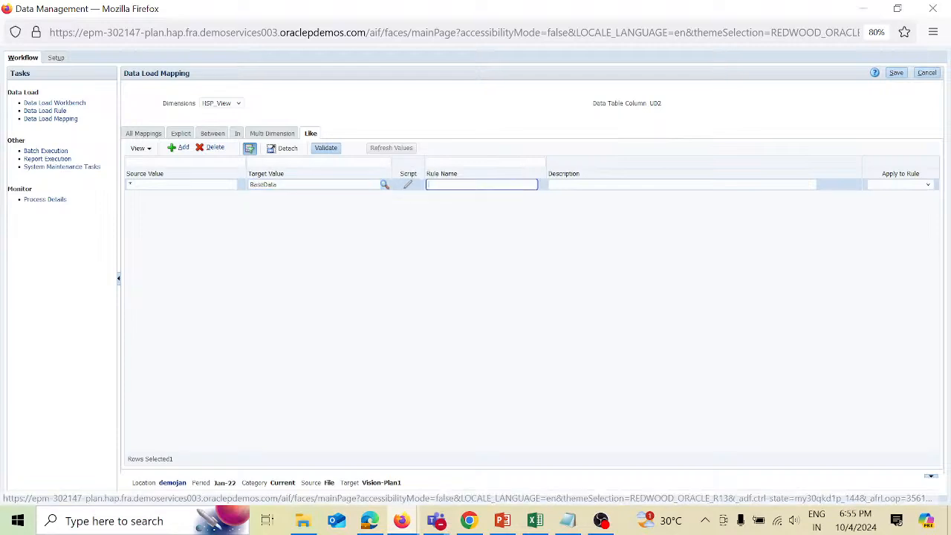
{"action": "type", "text": "R3"}
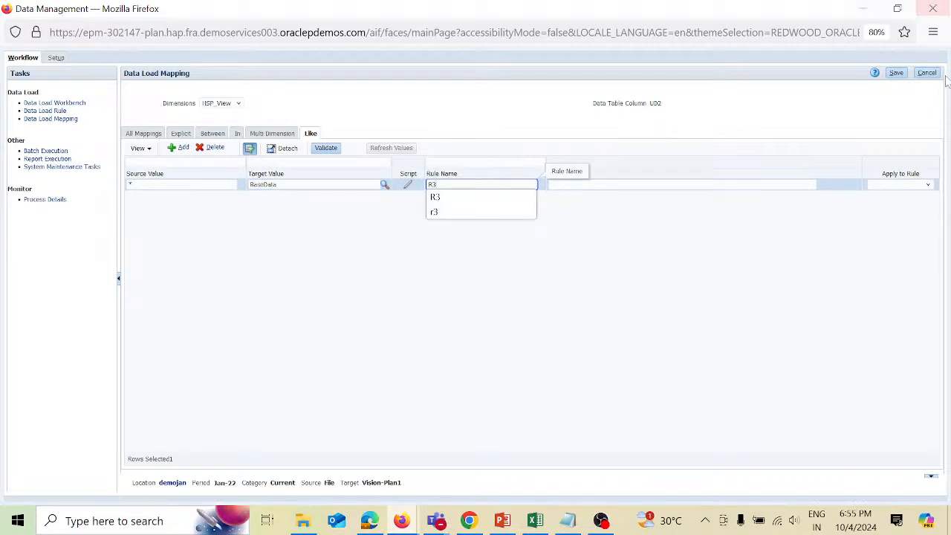
{"action": "left_click", "coordinate": [898, 73]}
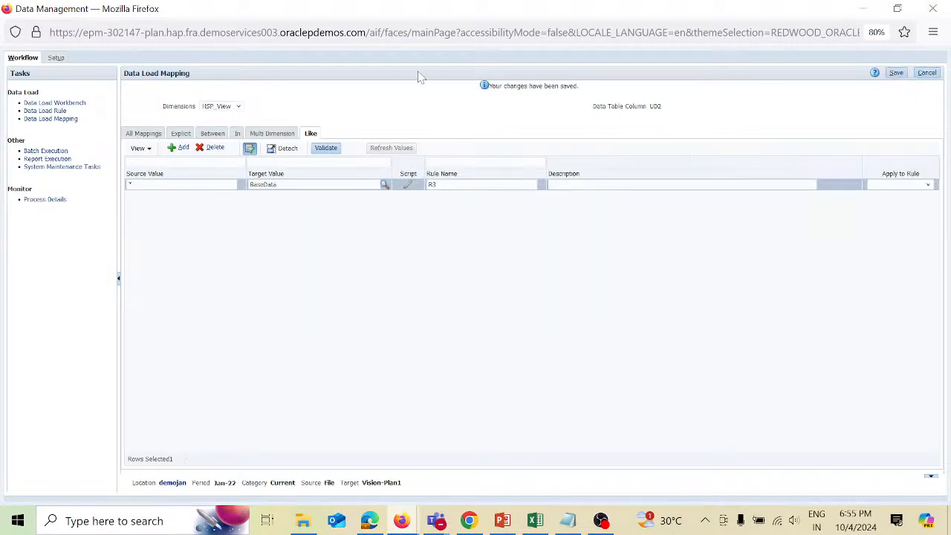
Step: Add a Like mapping for the Product dimension from source * to target * with rule name R4, and save it
{"action": "left_click", "coordinate": [240, 109]}
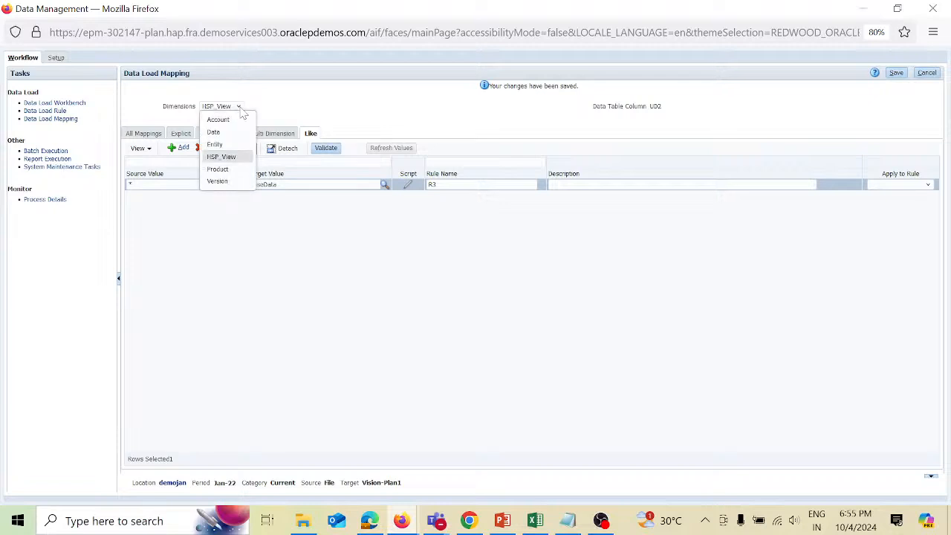
{"action": "left_click", "coordinate": [223, 168]}
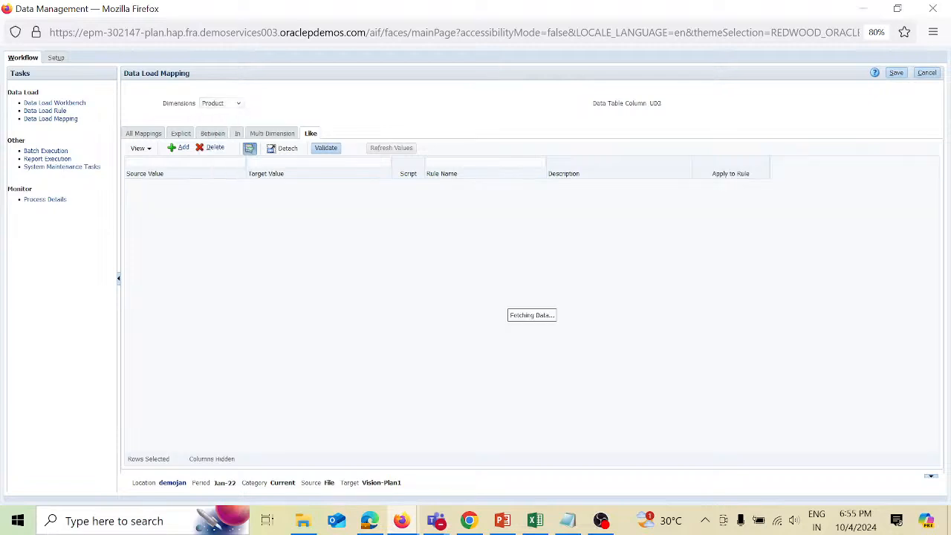
{"action": "left_click", "coordinate": [181, 148]}
{"action": "left_click", "coordinate": [178, 184]}
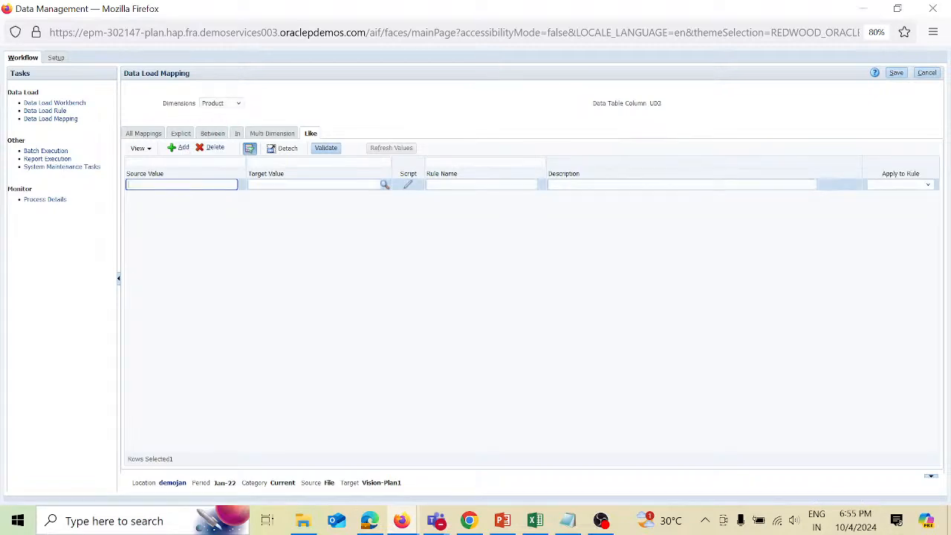
{"action": "type", "text": "*"}
{"action": "key", "text": "Tab"}
{"action": "type", "text": "*"}
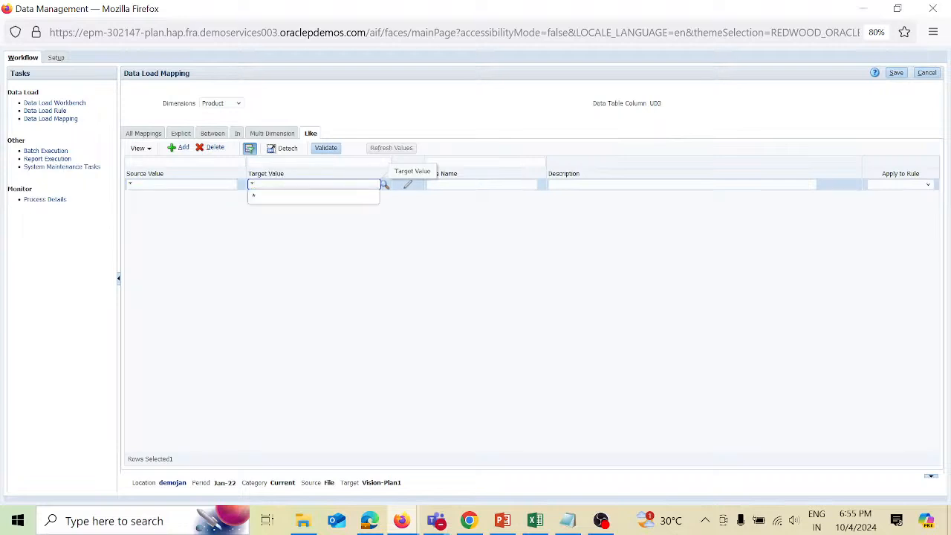
{"action": "key", "text": "Tab"}
{"action": "type", "text": "R4"}
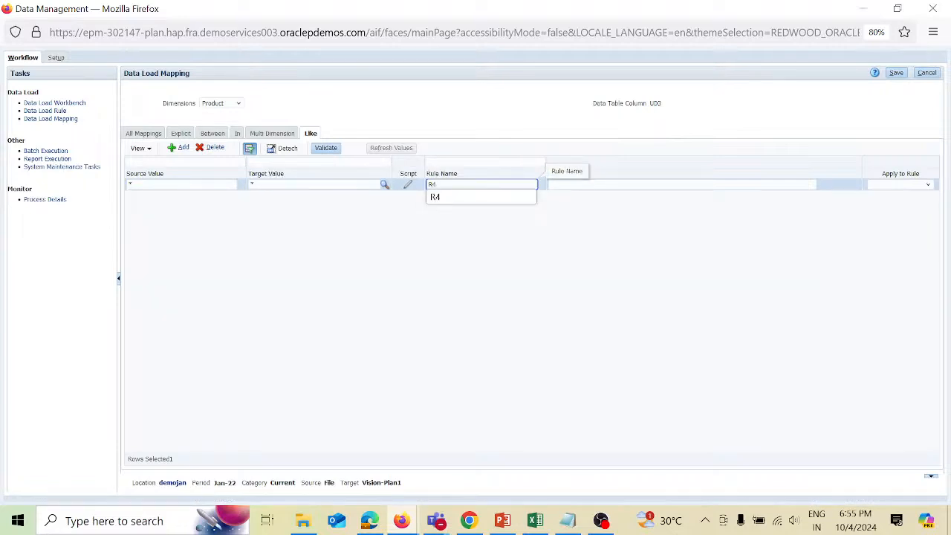
{"action": "left_click", "coordinate": [896, 72]}
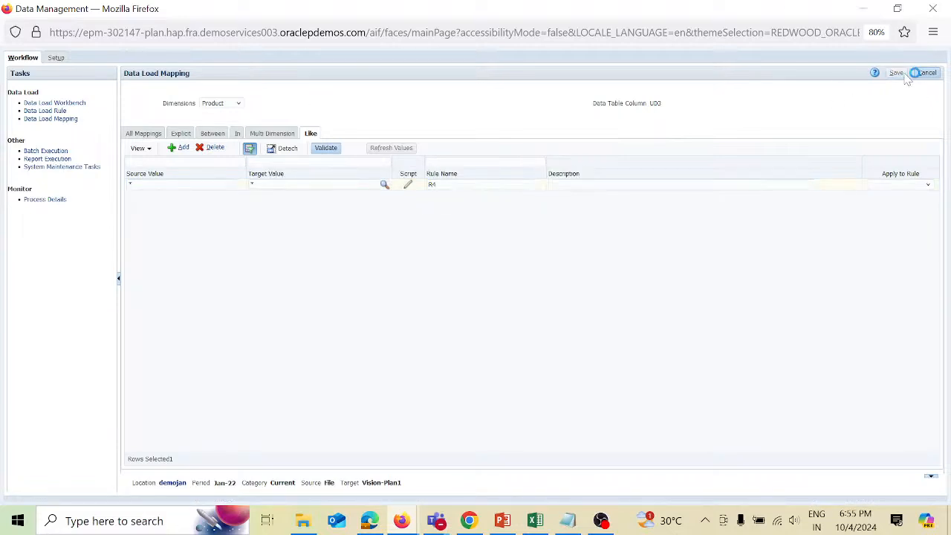
Step: Add a Like mapping for the Version dimension from source * to target Working with rule name R5, and save it
{"action": "left_click", "coordinate": [239, 108]}
{"action": "left_click", "coordinate": [214, 181]}
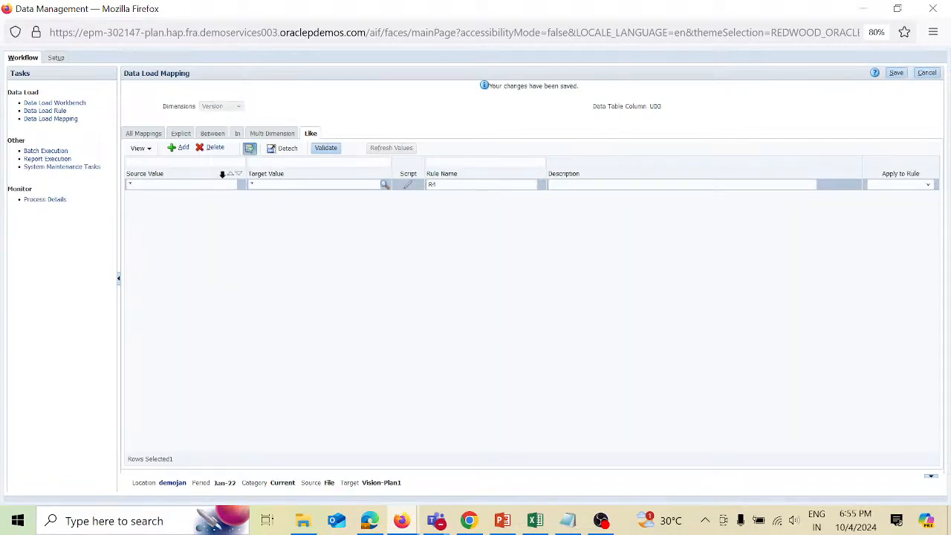
{"action": "left_click", "coordinate": [180, 148]}
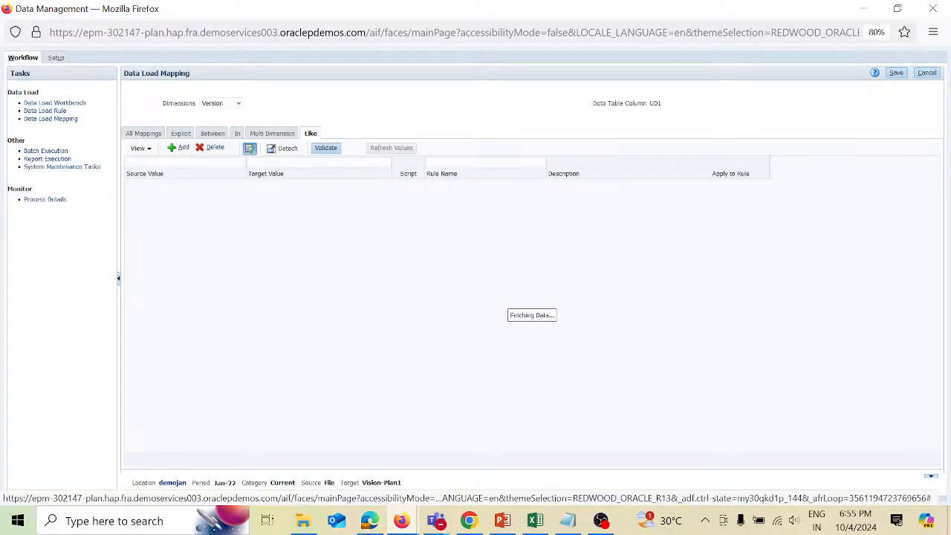
{"action": "type", "text": "*"}
{"action": "key", "text": "Tab"}
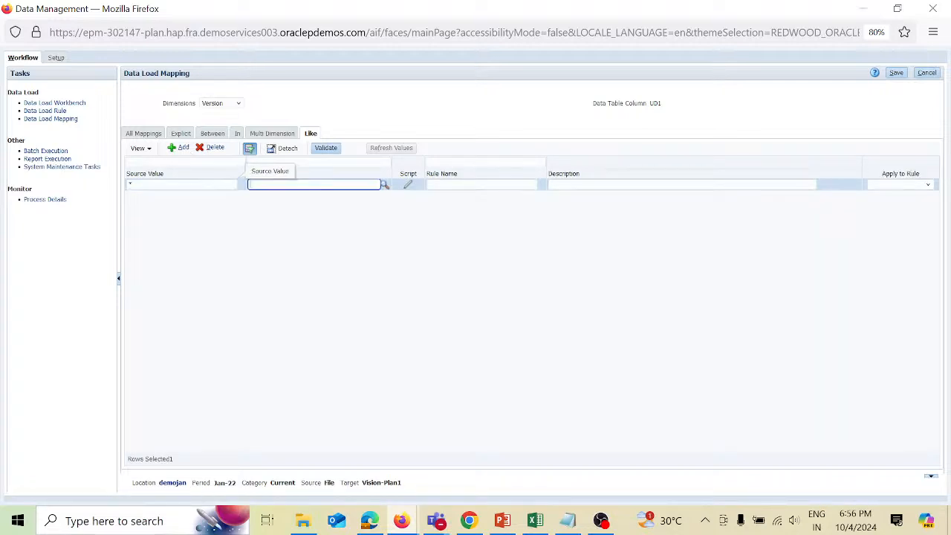
{"action": "type", "text": "W"}
{"action": "key", "text": "Return"}
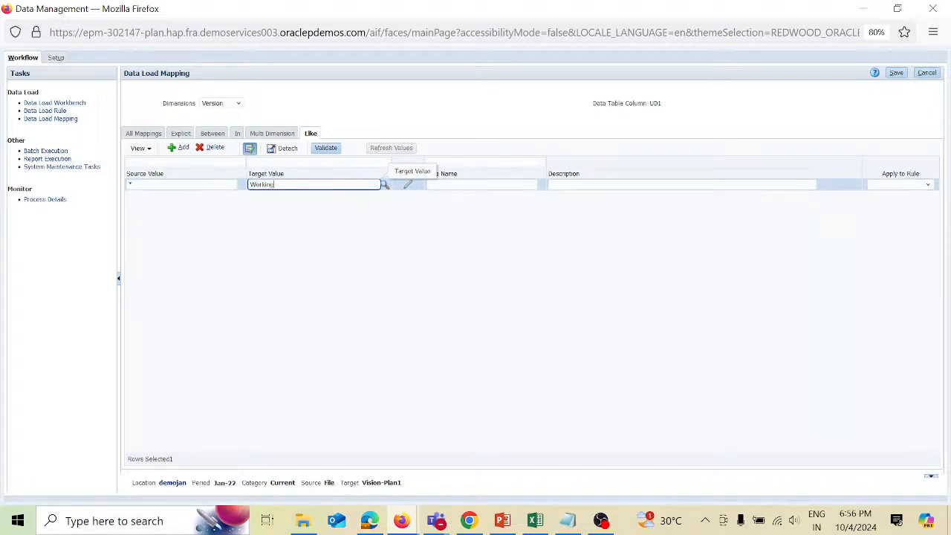
{"action": "key", "text": "Tab"}
{"action": "type", "text": "R5"}
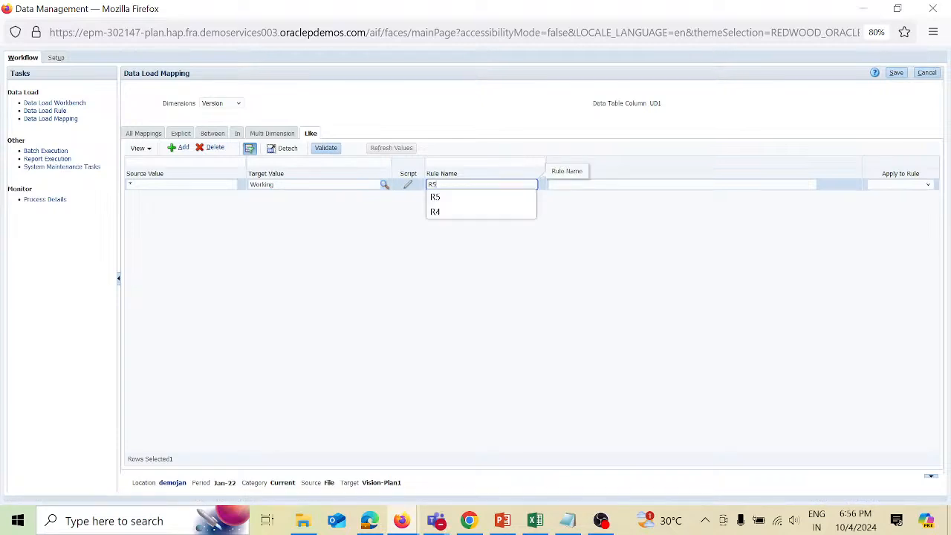
{"action": "left_click", "coordinate": [897, 72]}
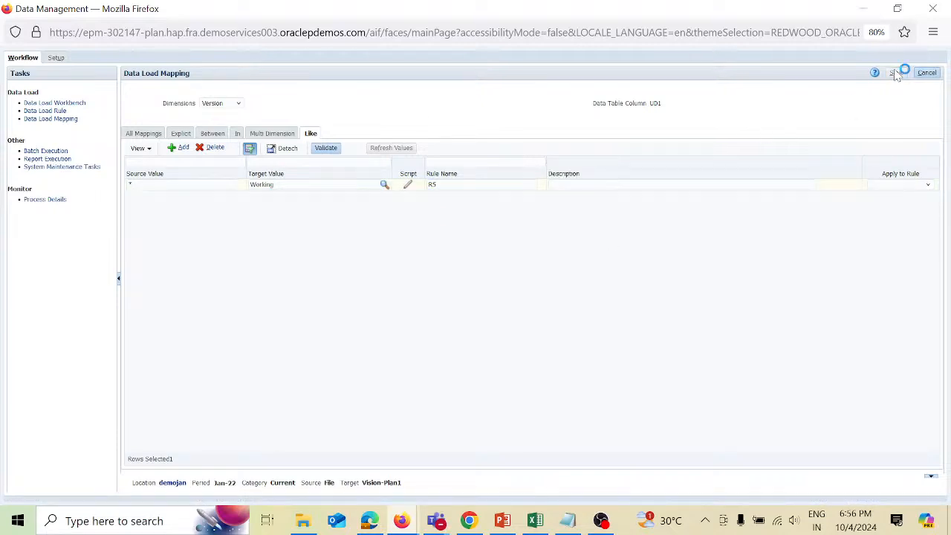
Step: Check the saved Like mappings of the Account and Entity dimensions
{"action": "left_click", "coordinate": [239, 107]}
{"action": "left_click", "coordinate": [220, 120]}
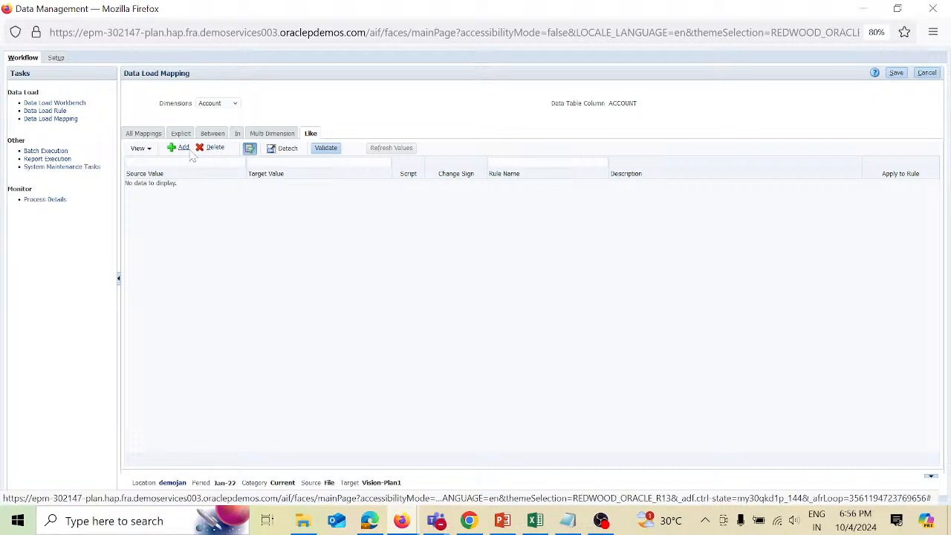
{"action": "left_click", "coordinate": [235, 104]}
{"action": "left_click", "coordinate": [231, 142]}
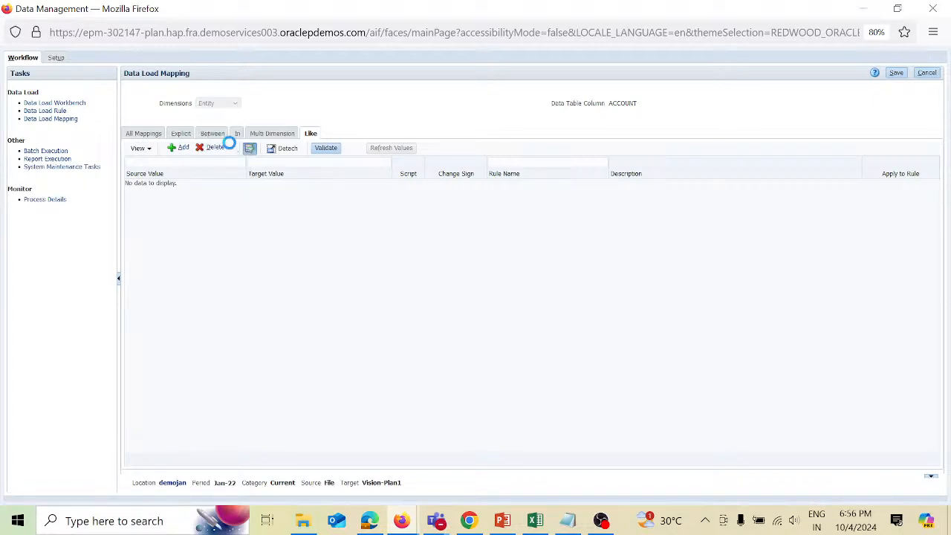
{"action": "left_click", "coordinate": [232, 186]}
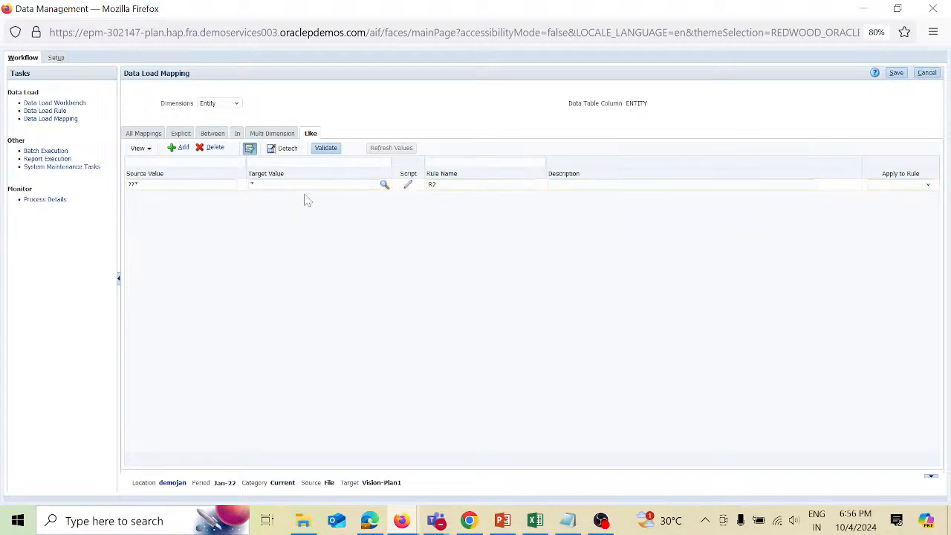
Step: Add a Like mapping for the Account dimension from source *???? to target * with rule name R6, and save it
{"action": "left_click", "coordinate": [237, 104]}
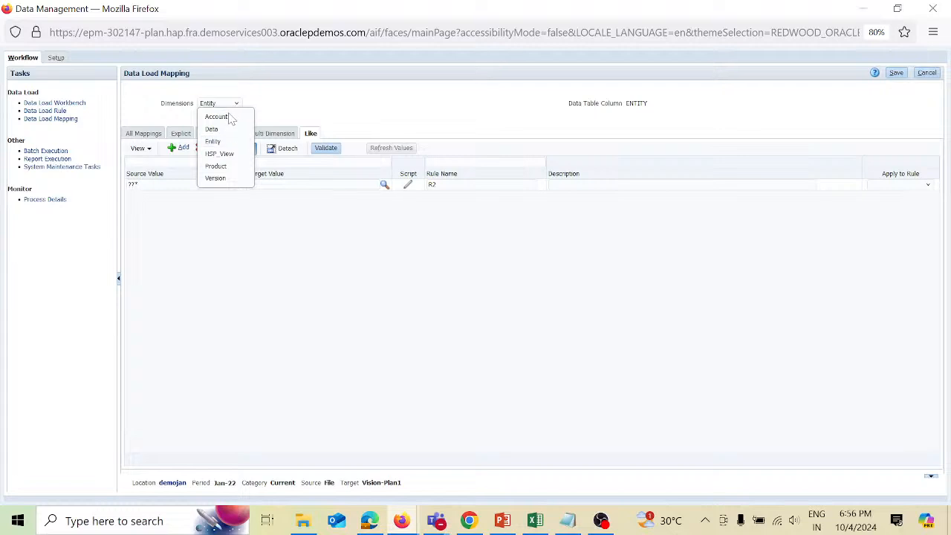
{"action": "left_click", "coordinate": [223, 117]}
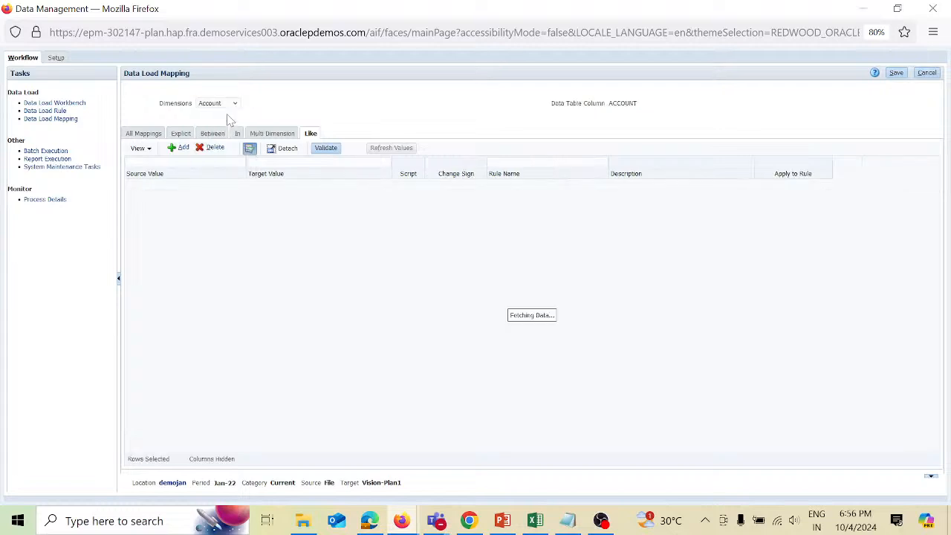
{"action": "left_click", "coordinate": [180, 147]}
{"action": "left_click", "coordinate": [178, 184]}
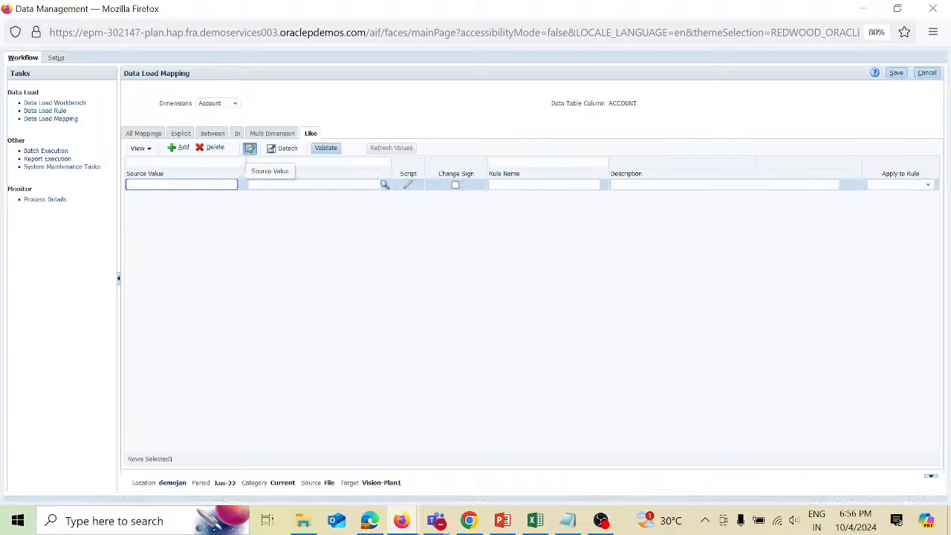
{"action": "type", "text": "*"}
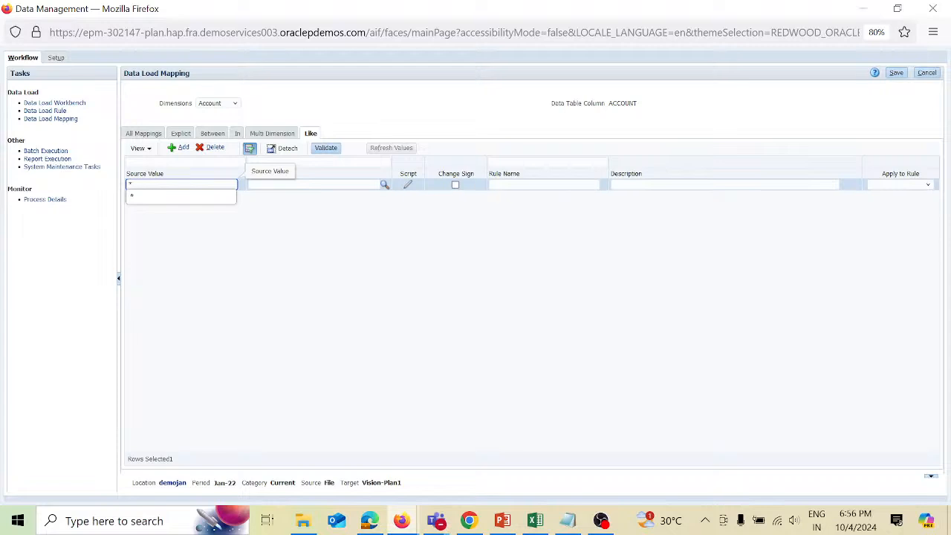
{"action": "type", "text": "?"}
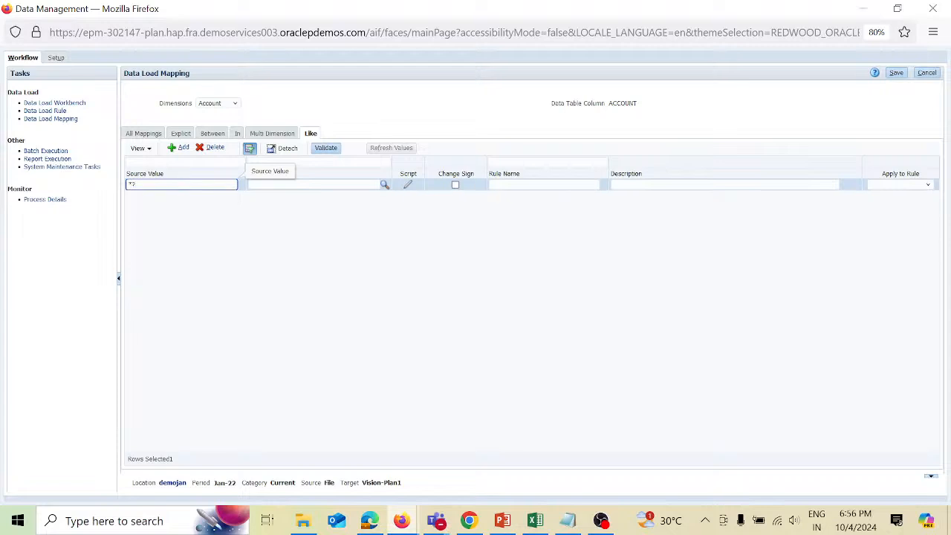
{"action": "key", "text": "Tab"}
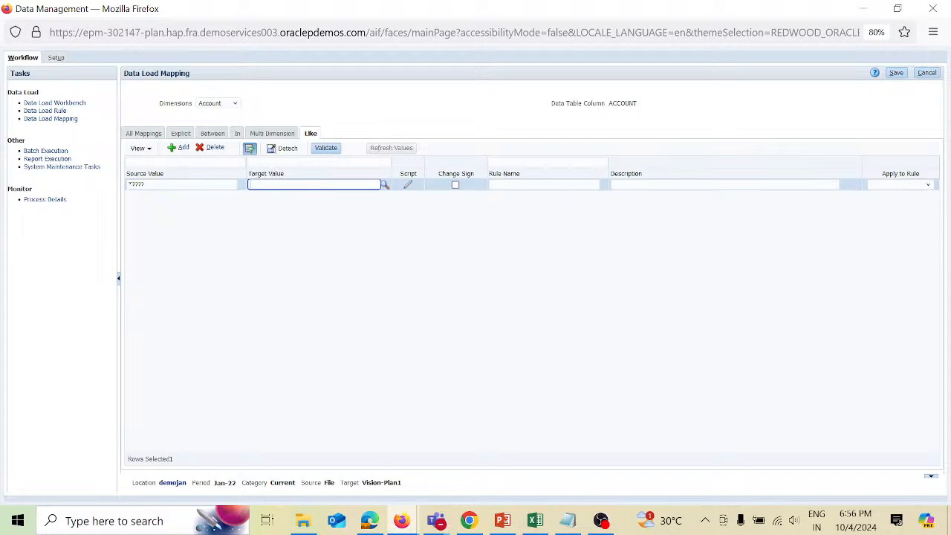
{"action": "type", "text": "*"}
{"action": "key", "text": "Tab"}
{"action": "key", "text": "Tab"}
{"action": "key", "text": "Tab"}
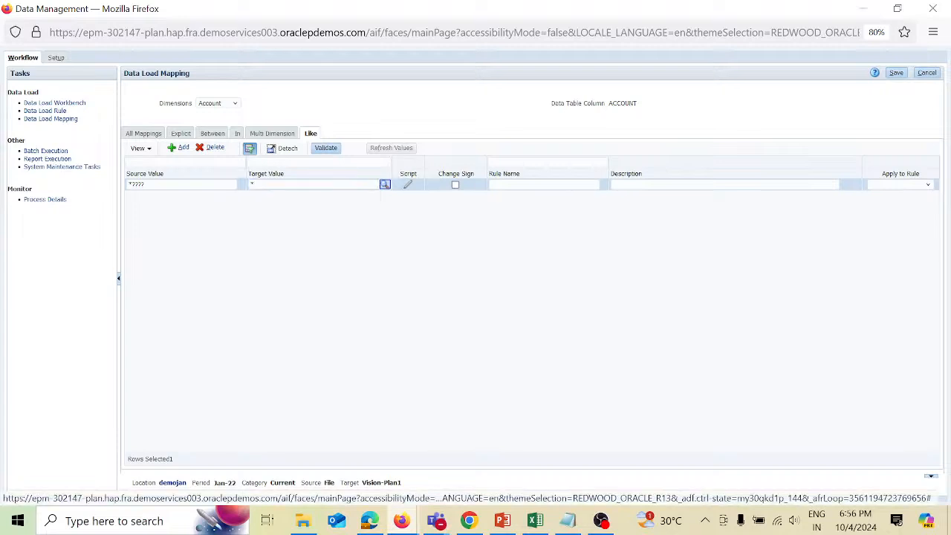
{"action": "type", "text": "R6"}
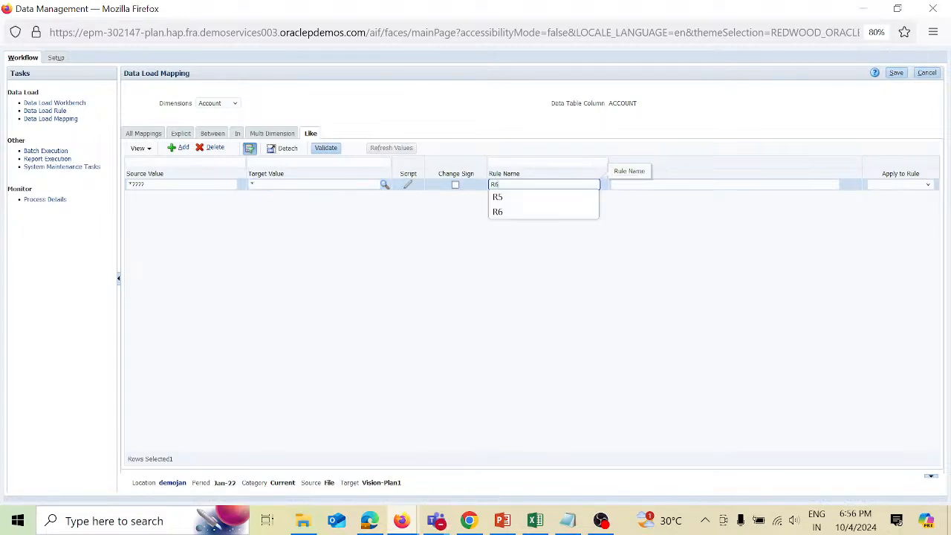
{"action": "left_click", "coordinate": [901, 74]}
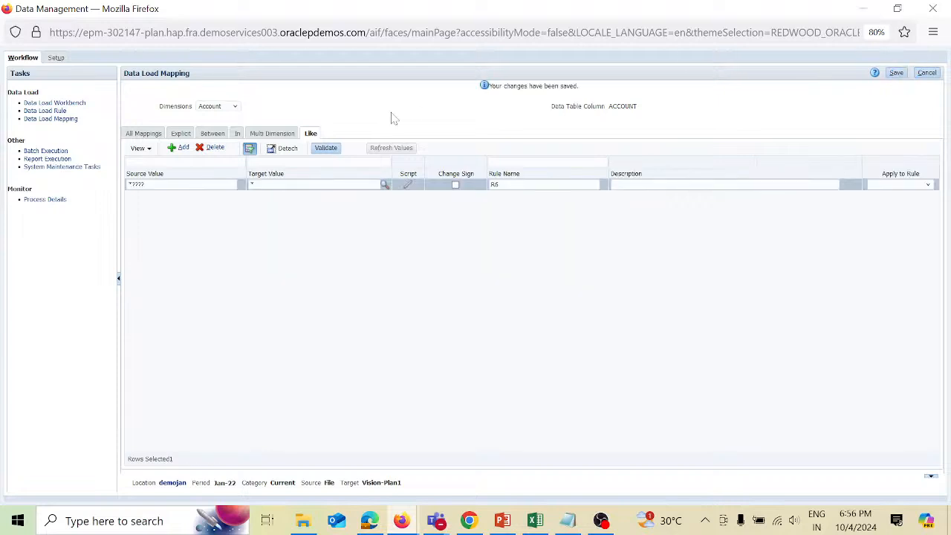
Step: Review the saved Like mappings of the Entity, HSP_View, Product, Version and Account dimensions
{"action": "left_click", "coordinate": [235, 106]}
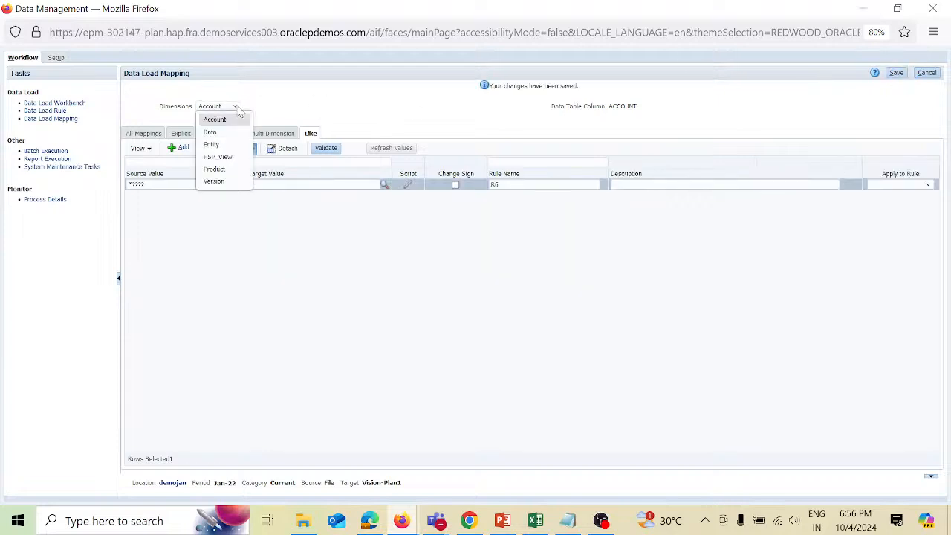
{"action": "left_click", "coordinate": [227, 146]}
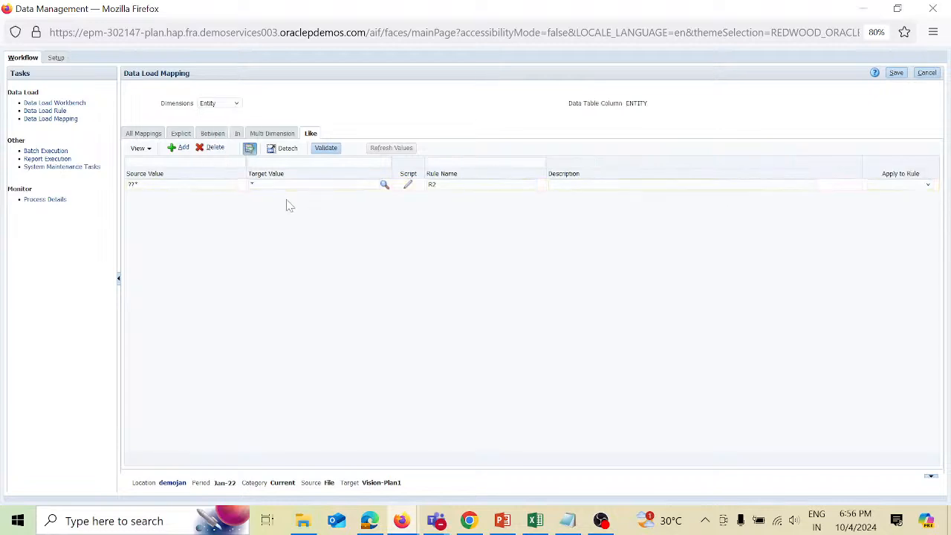
{"action": "left_click", "coordinate": [239, 107]}
{"action": "left_click", "coordinate": [231, 152]}
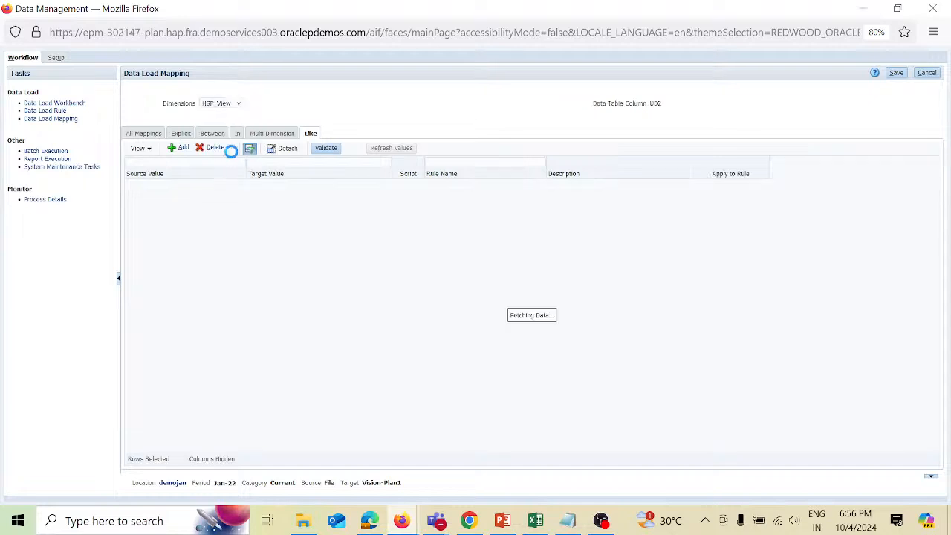
{"action": "left_click", "coordinate": [239, 106]}
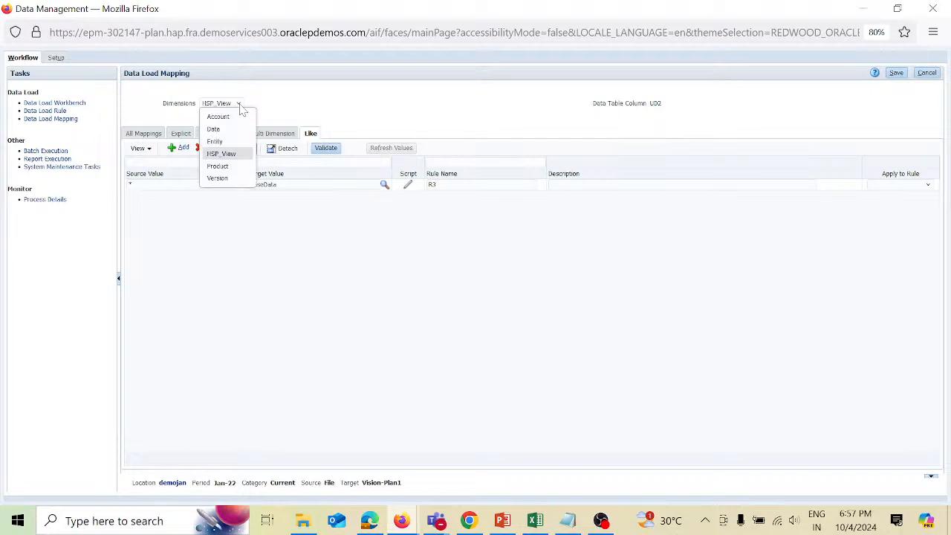
{"action": "left_click", "coordinate": [218, 166]}
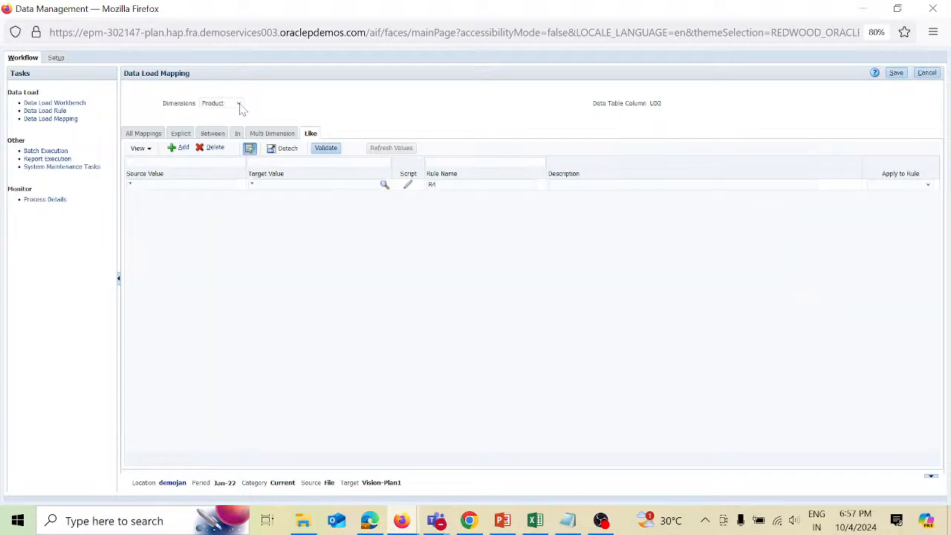
{"action": "left_click", "coordinate": [240, 105]}
{"action": "left_click", "coordinate": [219, 179]}
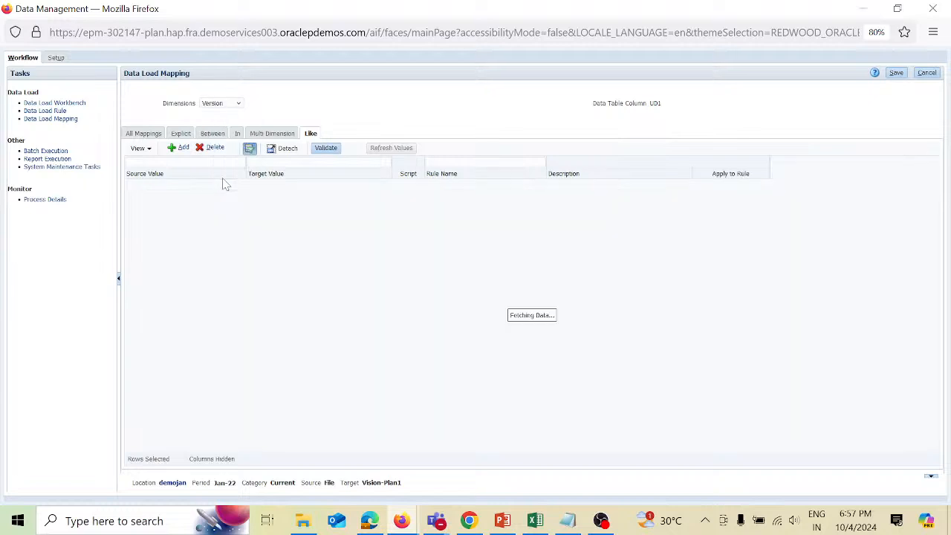
{"action": "left_click", "coordinate": [240, 107]}
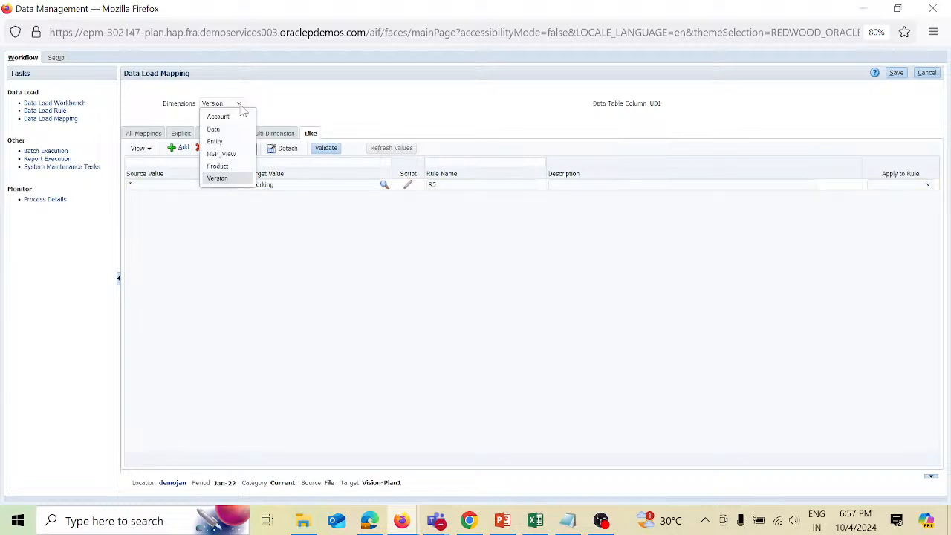
{"action": "left_click", "coordinate": [232, 117]}
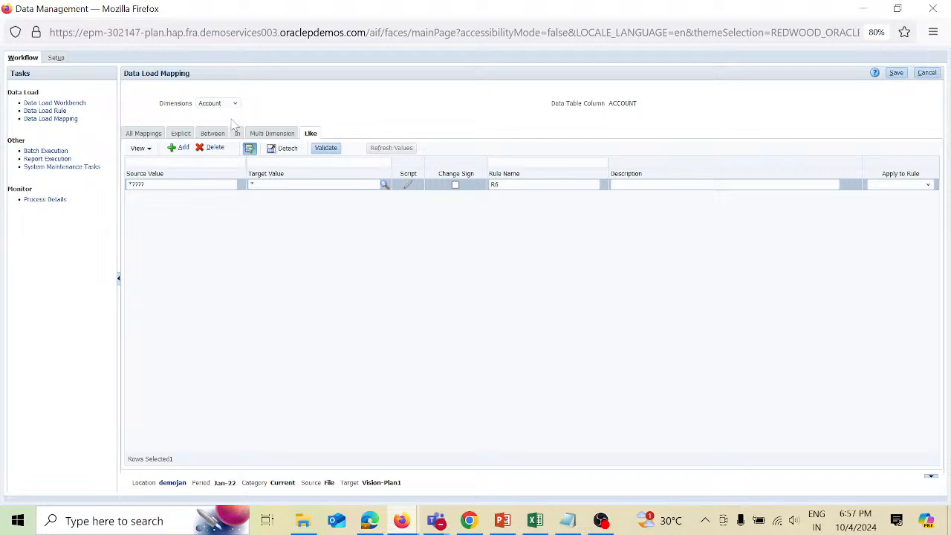
Step: Open the data load rules, check the Planning home page by reloading it in the main browser window, and return to Data Management
{"action": "left_click", "coordinate": [61, 110]}
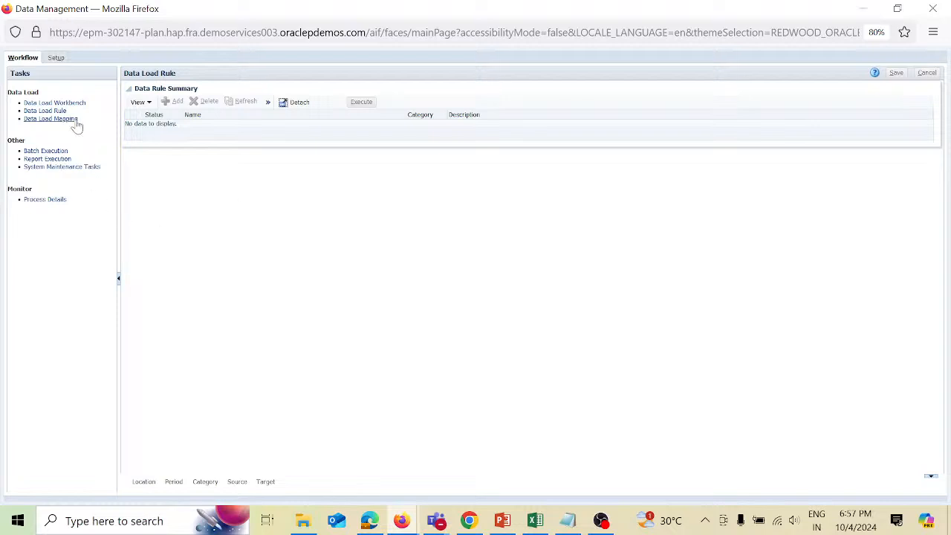
{"action": "mouse_move", "coordinate": [408, 518]}
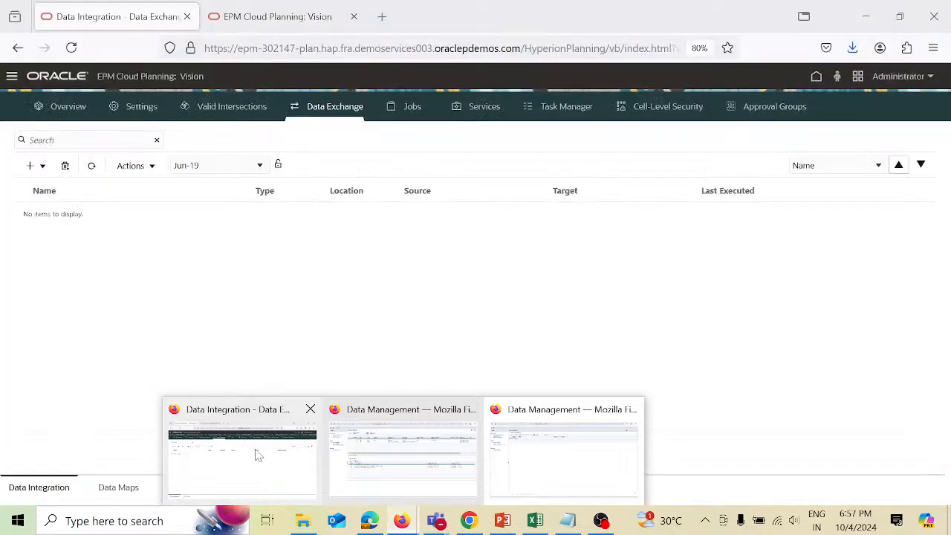
{"action": "left_click", "coordinate": [255, 453]}
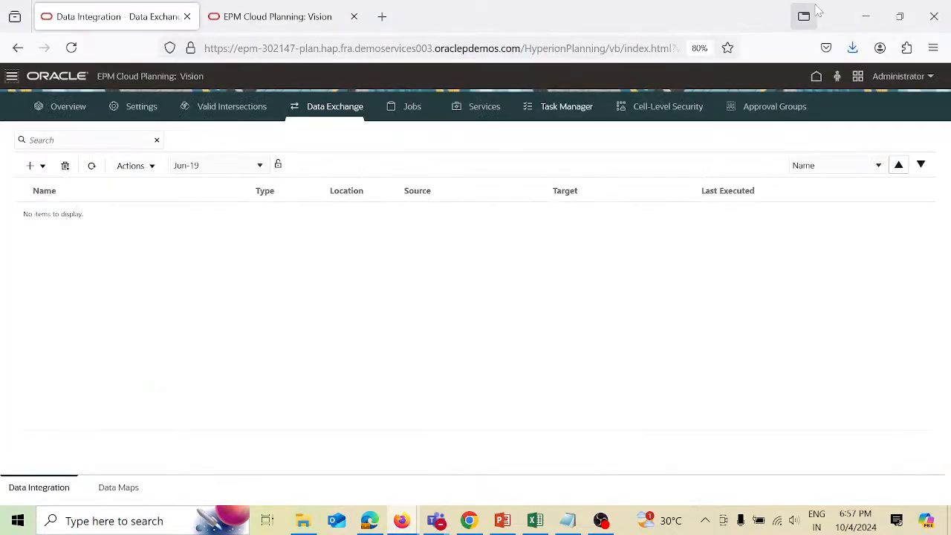
{"action": "left_click", "coordinate": [817, 77]}
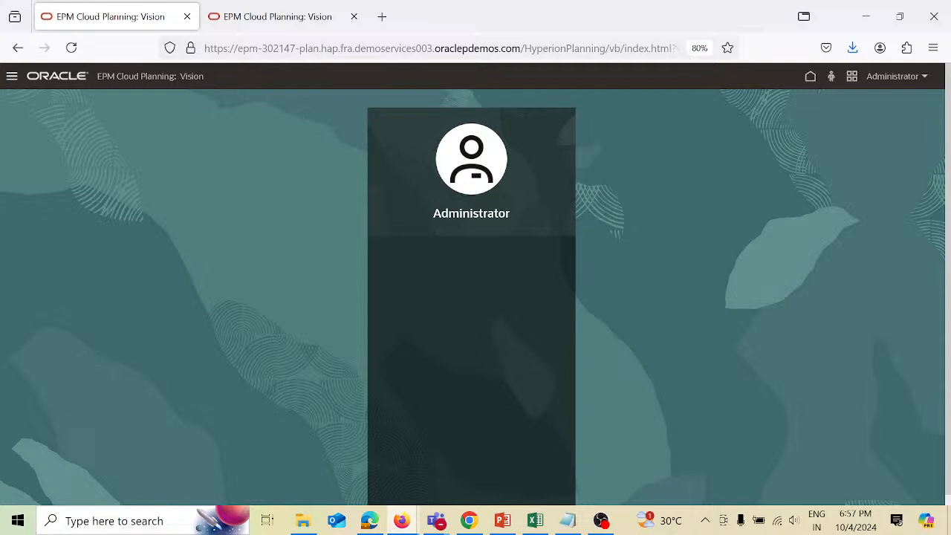
{"action": "left_click", "coordinate": [624, 48]}
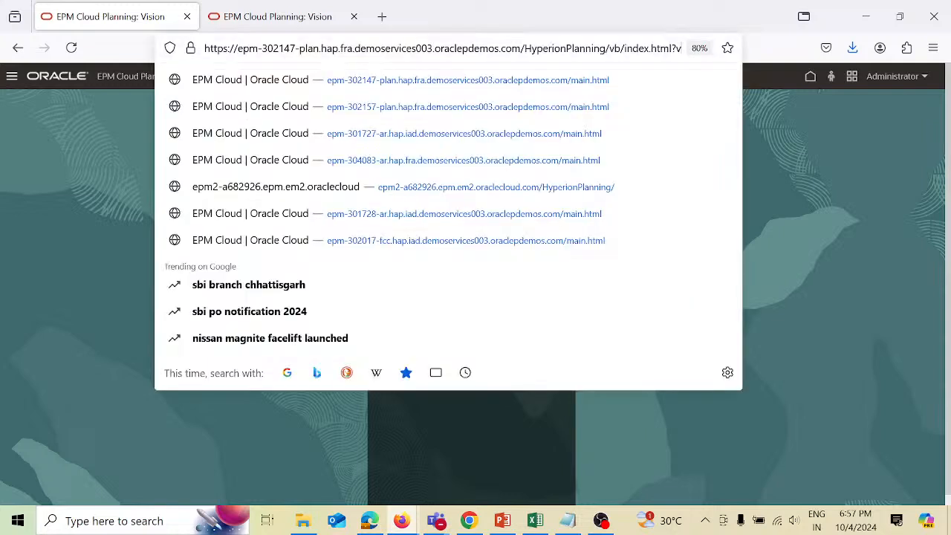
{"action": "key", "text": "Return"}
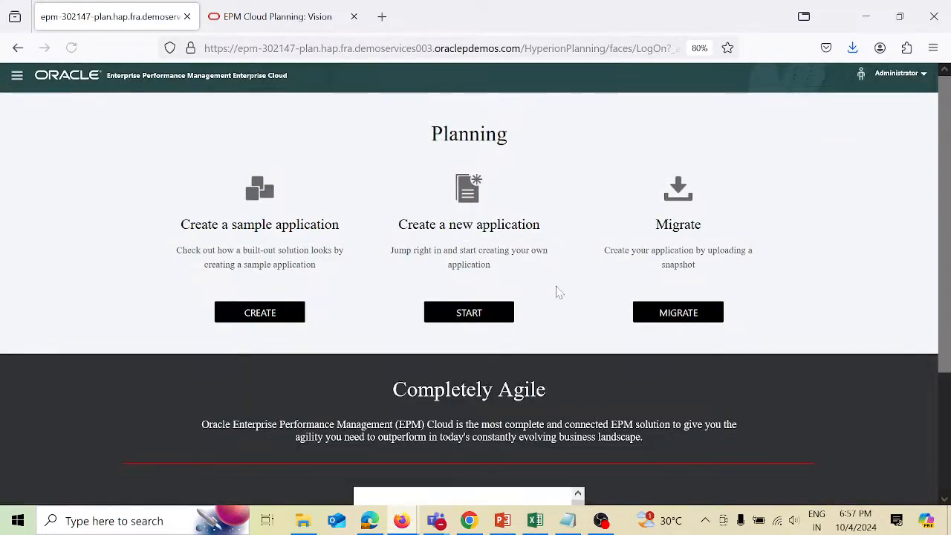
{"action": "mouse_move", "coordinate": [416, 524]}
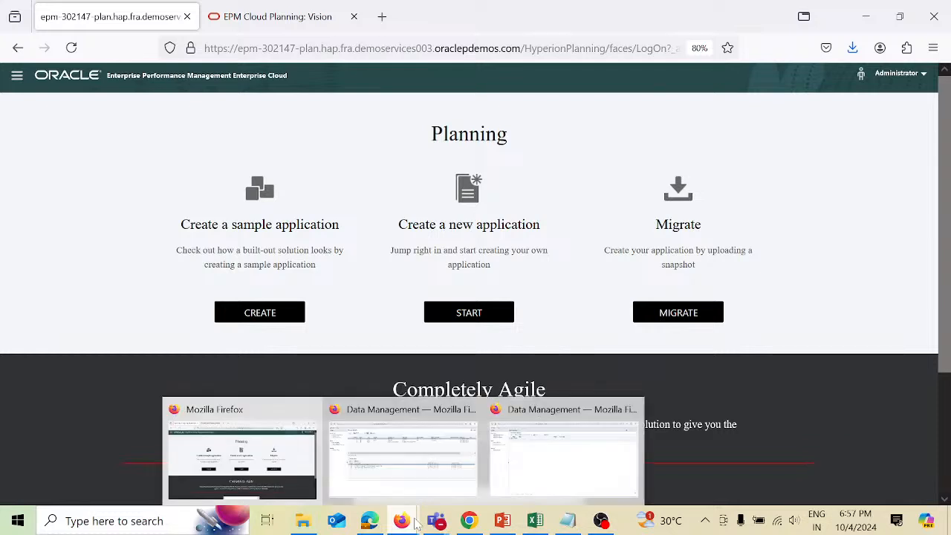
{"action": "left_click", "coordinate": [516, 462]}
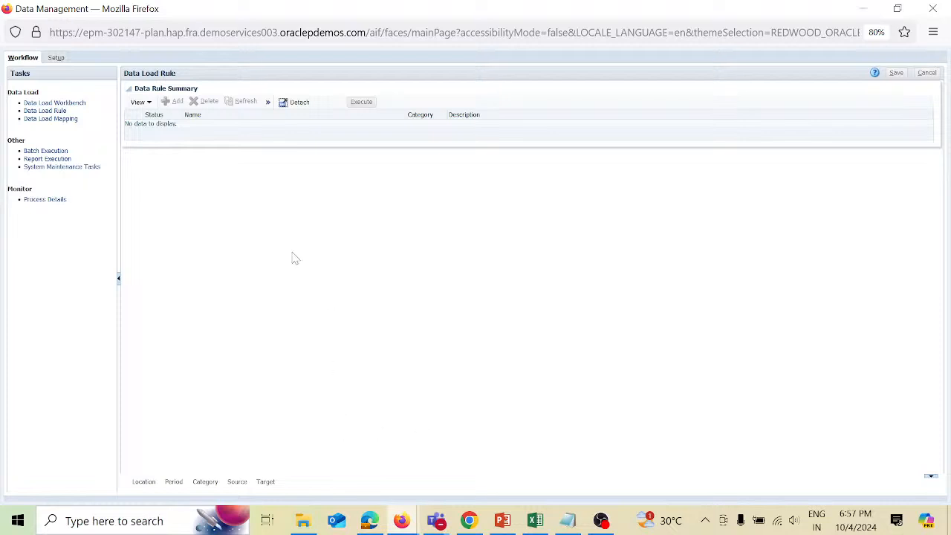
Step: In the other Data Management window, review the Jan22 location's mappings for the Account, Entity, HSP_View, Product and Version dimensions
{"action": "mouse_move", "coordinate": [405, 520]}
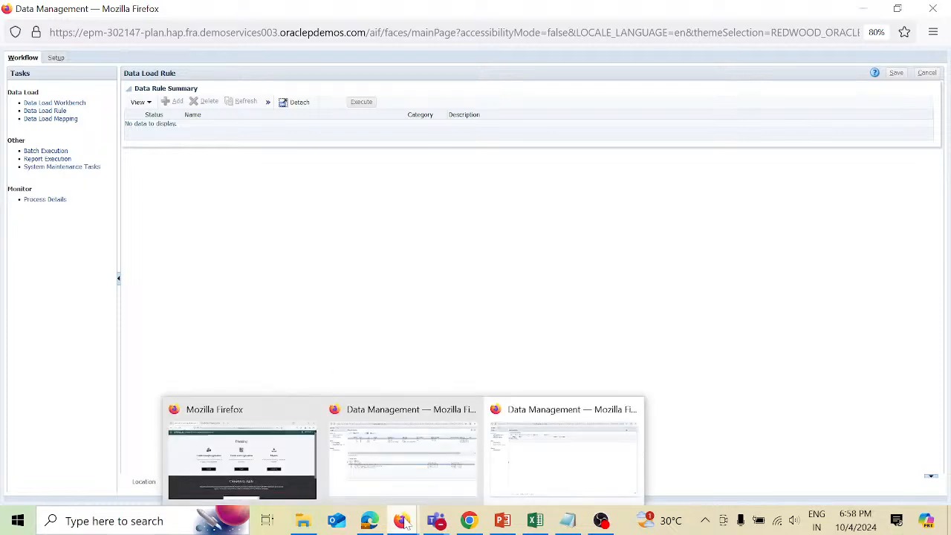
{"action": "left_click", "coordinate": [402, 476]}
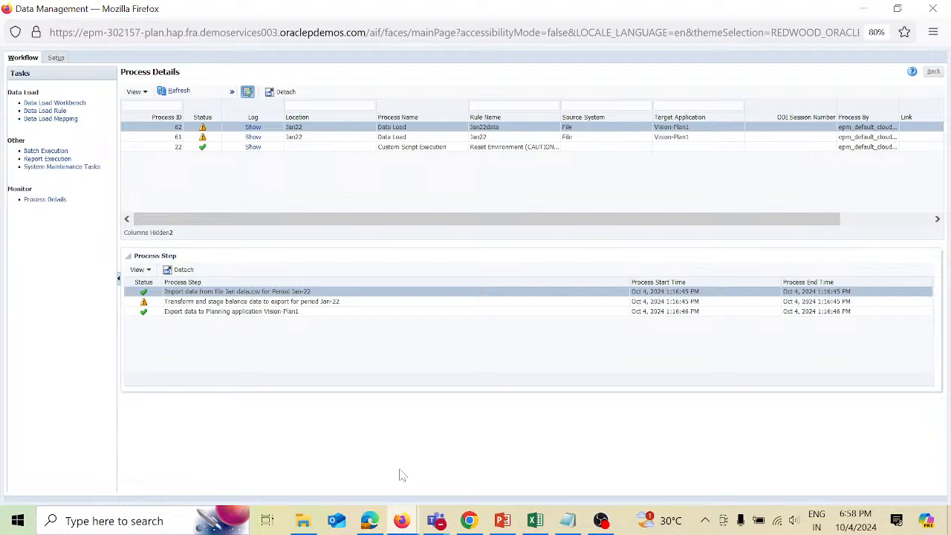
{"action": "left_click", "coordinate": [47, 119]}
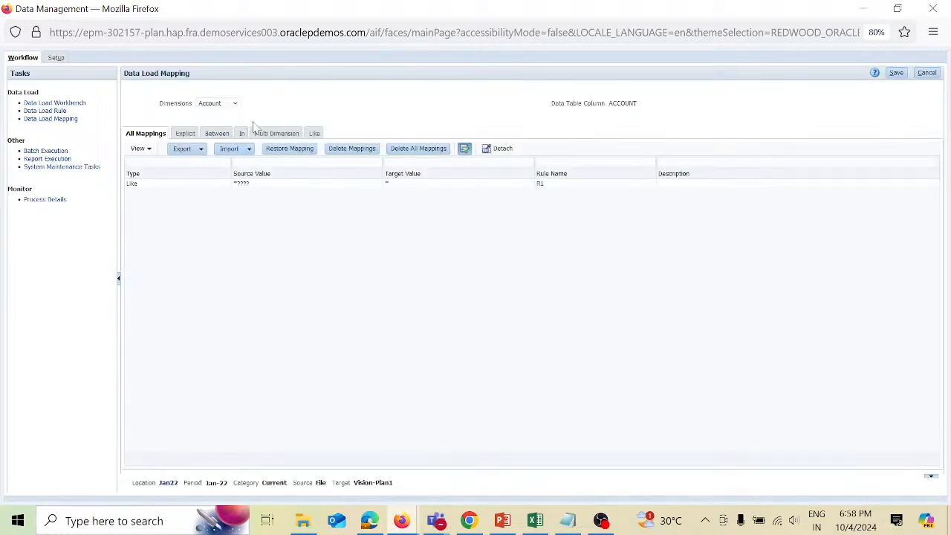
{"action": "left_click", "coordinate": [235, 104]}
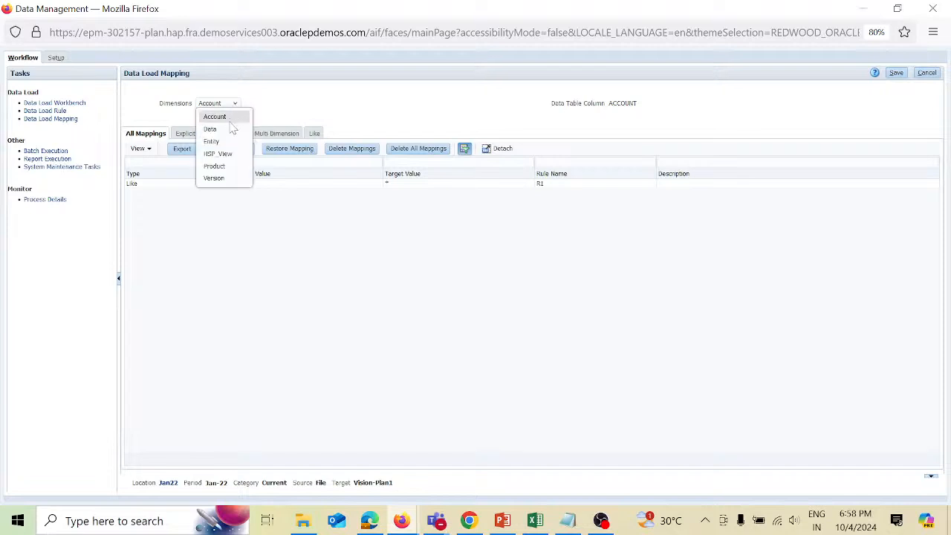
{"action": "left_click", "coordinate": [229, 142]}
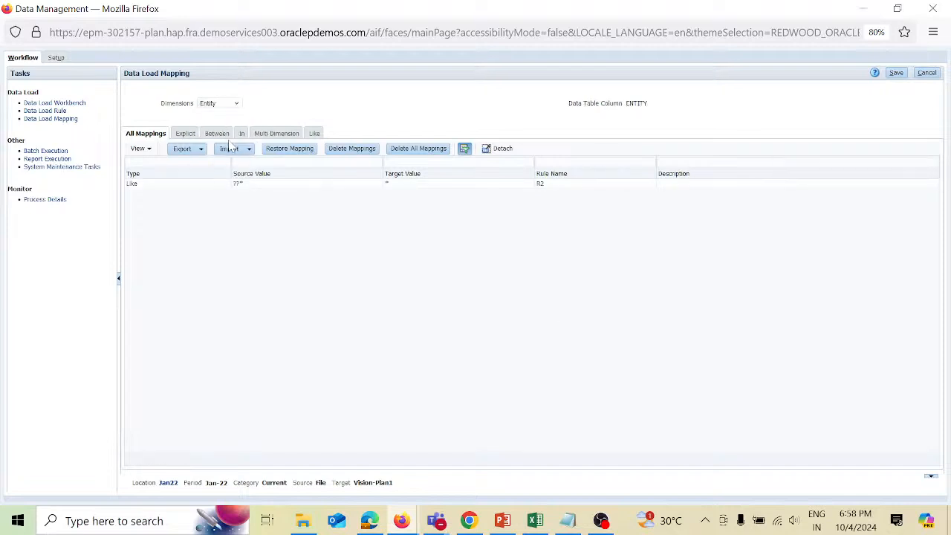
{"action": "left_click", "coordinate": [238, 104]}
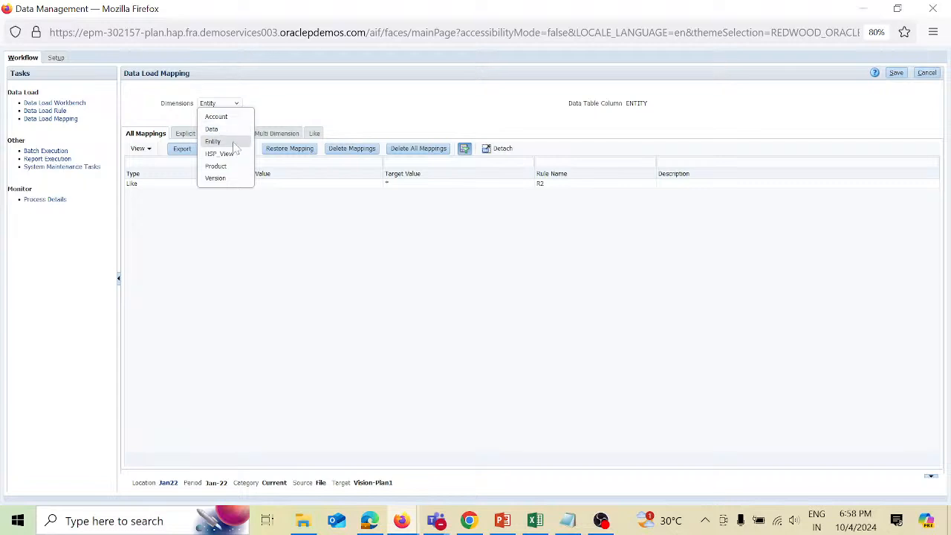
{"action": "left_click", "coordinate": [236, 155]}
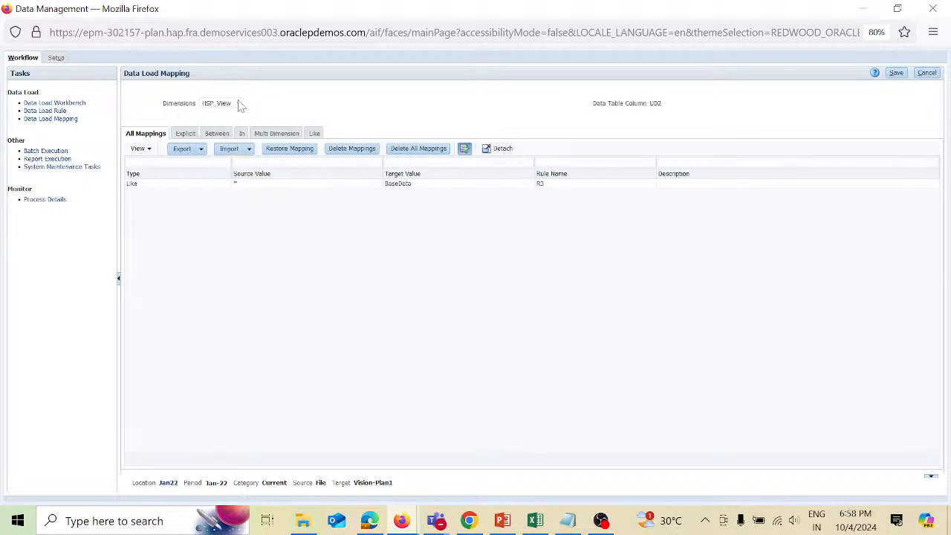
{"action": "left_click", "coordinate": [237, 104]}
{"action": "left_click", "coordinate": [233, 166]}
{"action": "left_click", "coordinate": [240, 108]}
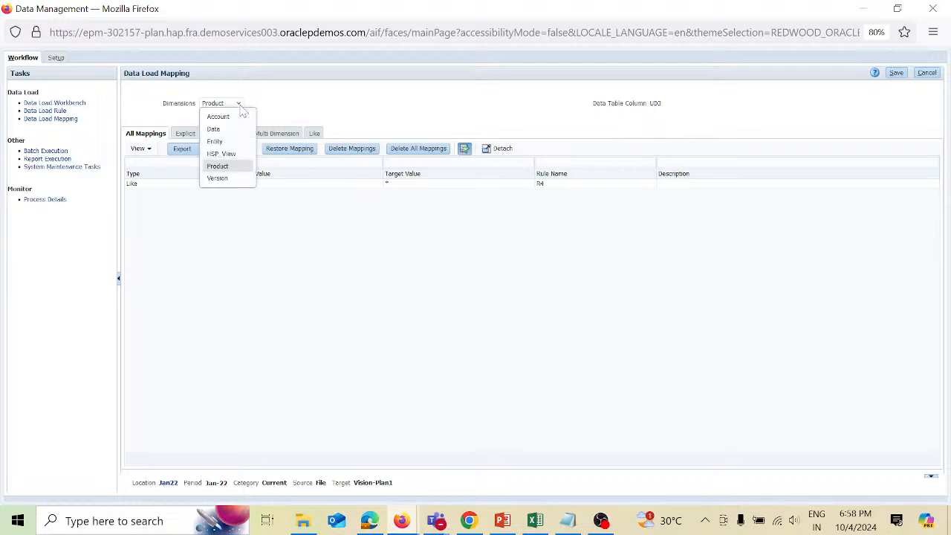
{"action": "left_click", "coordinate": [233, 179]}
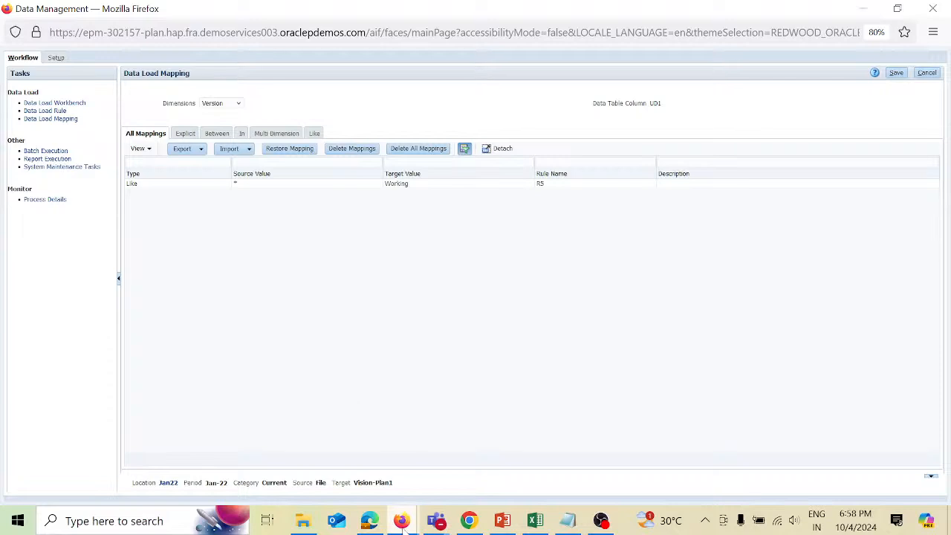
Step: Close the Data Management window of the epm-302147 environment that shows the empty data load rule summary
{"action": "mouse_move", "coordinate": [405, 530]}
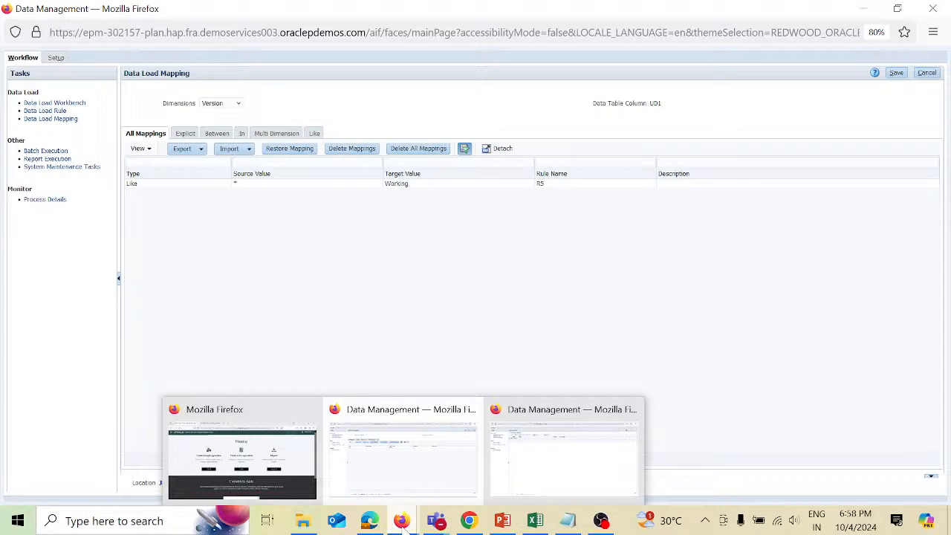
{"action": "left_click", "coordinate": [297, 257]}
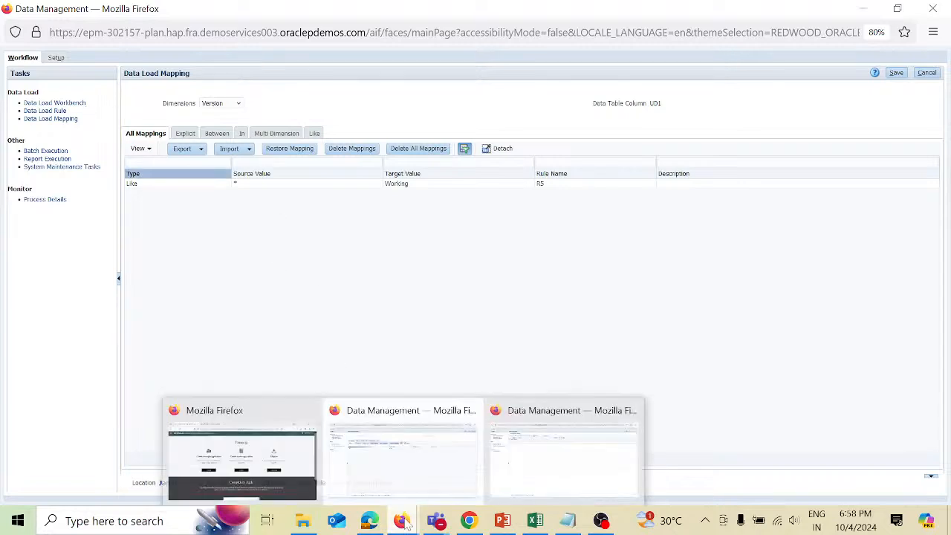
{"action": "left_click", "coordinate": [500, 473]}
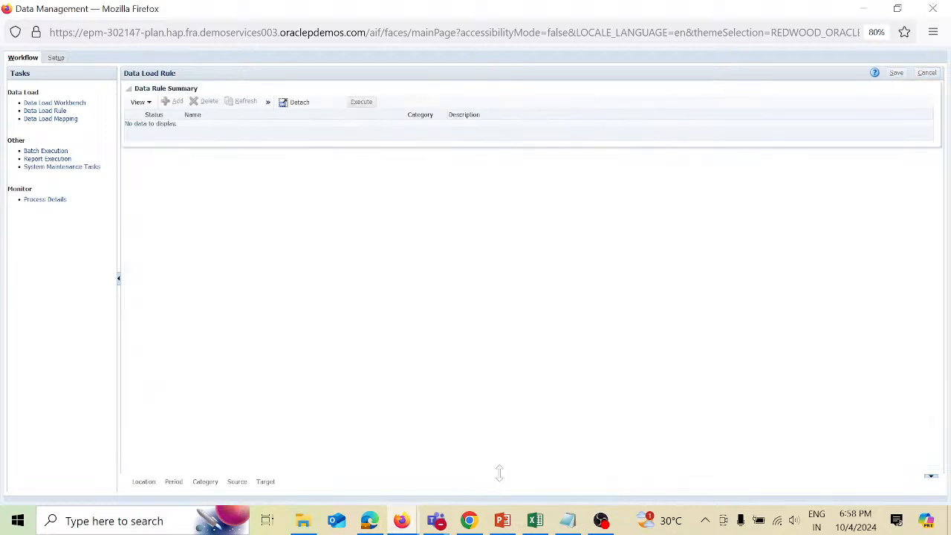
{"action": "left_click", "coordinate": [935, 9]}
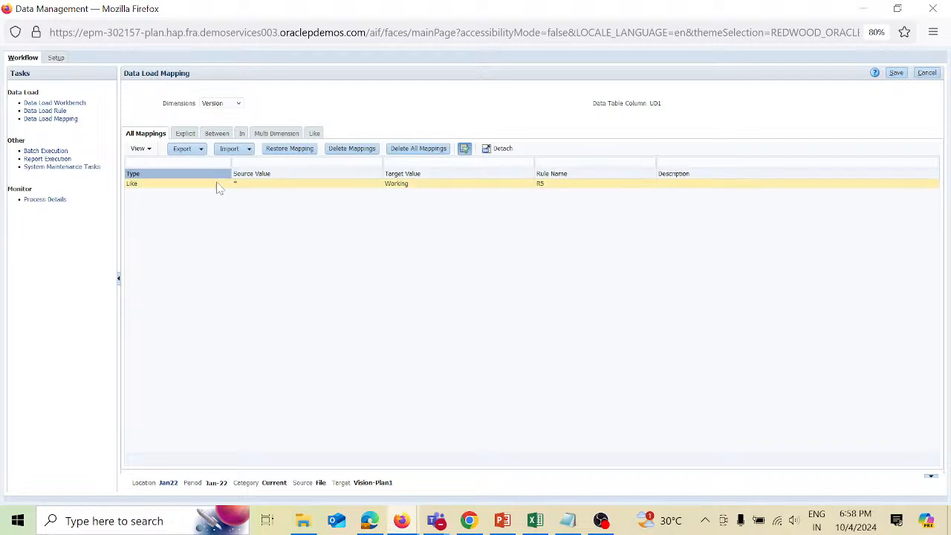
Step: Clear the source file name in the Jan22data load rule and upload Jandata1.csv from the Desktop to the Data Management home folder
{"action": "left_click", "coordinate": [61, 110]}
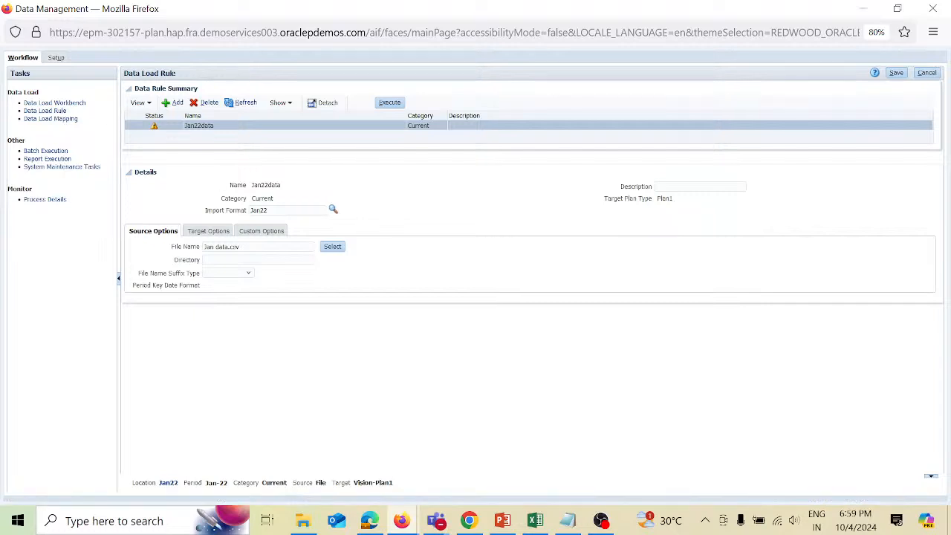
{"action": "left_click_drag", "start_coordinate": [244, 247], "coordinate": [202, 246]}
{"action": "key", "text": "BackSpace"}
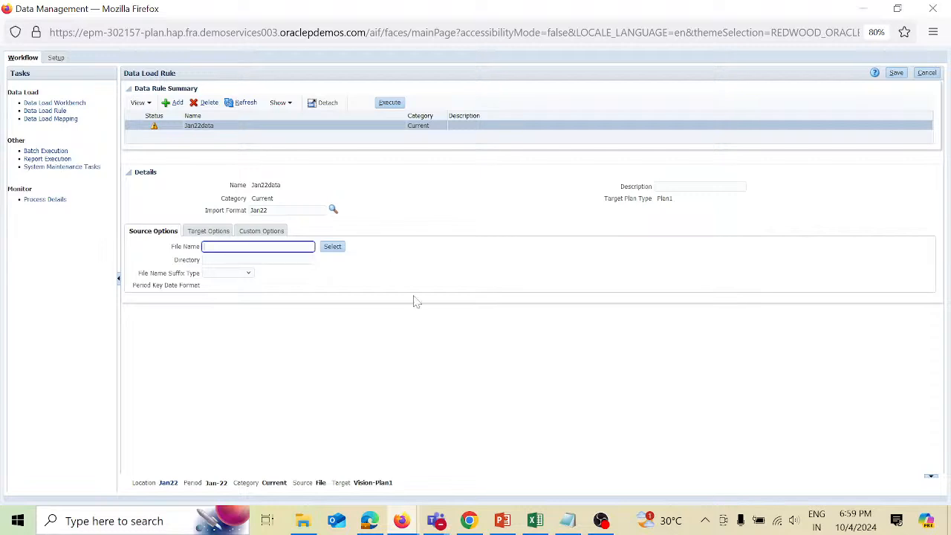
{"action": "left_click", "coordinate": [333, 248]}
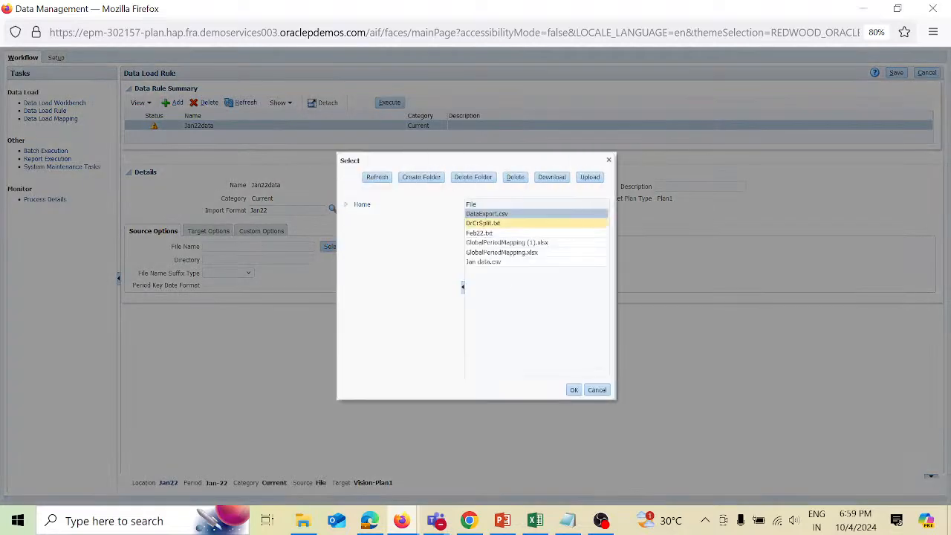
{"action": "left_click", "coordinate": [589, 178]}
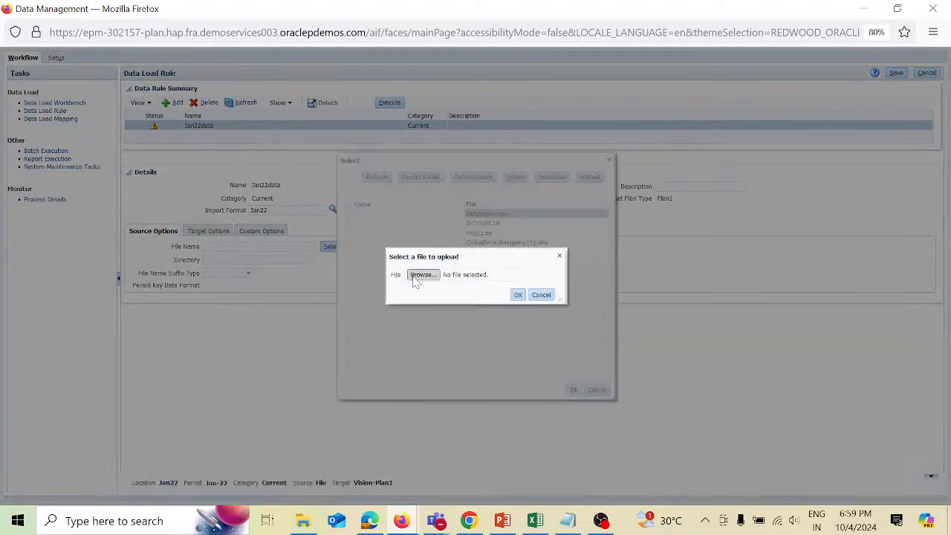
{"action": "left_click", "coordinate": [414, 277]}
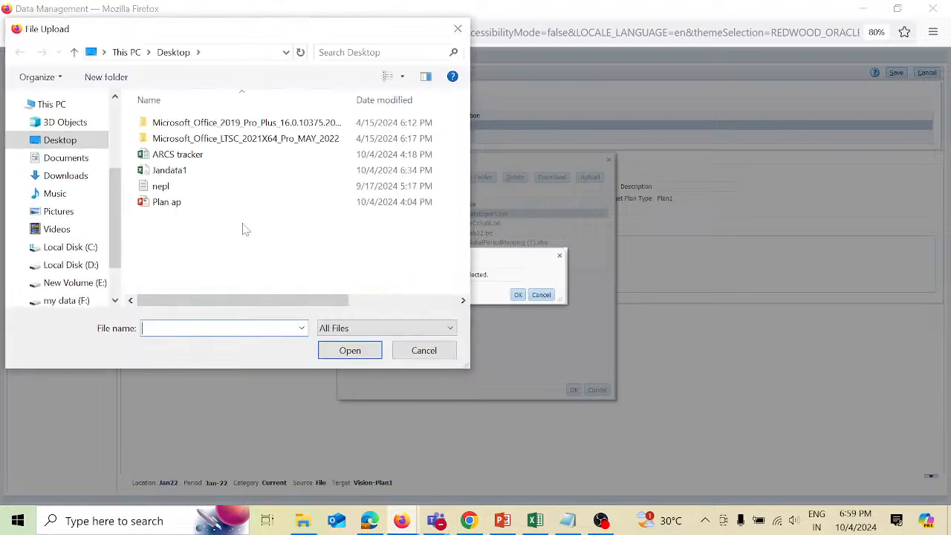
{"action": "left_click", "coordinate": [169, 170]}
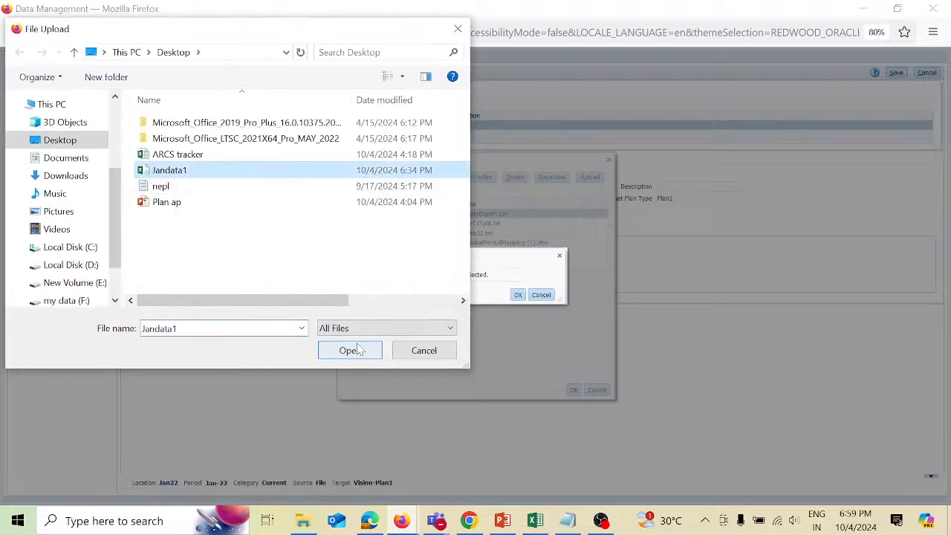
{"action": "left_click", "coordinate": [353, 350]}
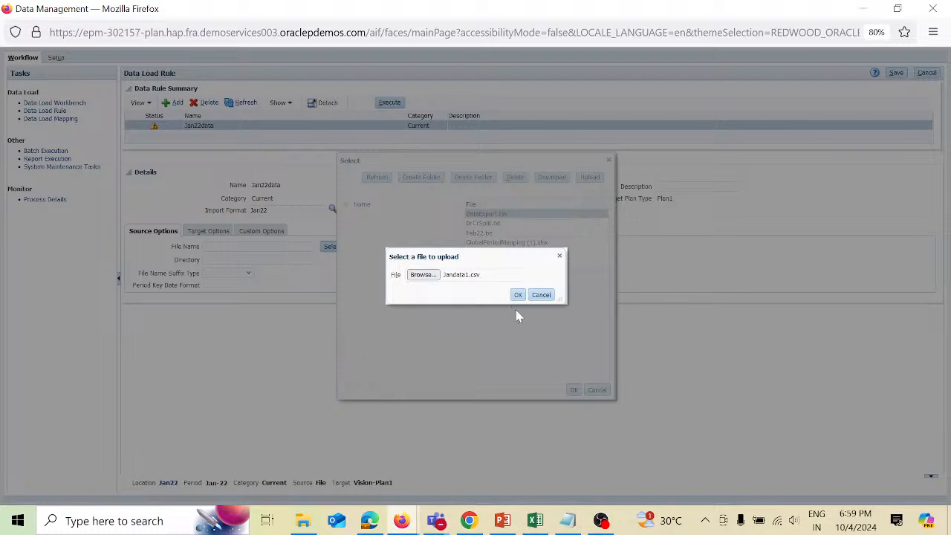
{"action": "left_click", "coordinate": [518, 295]}
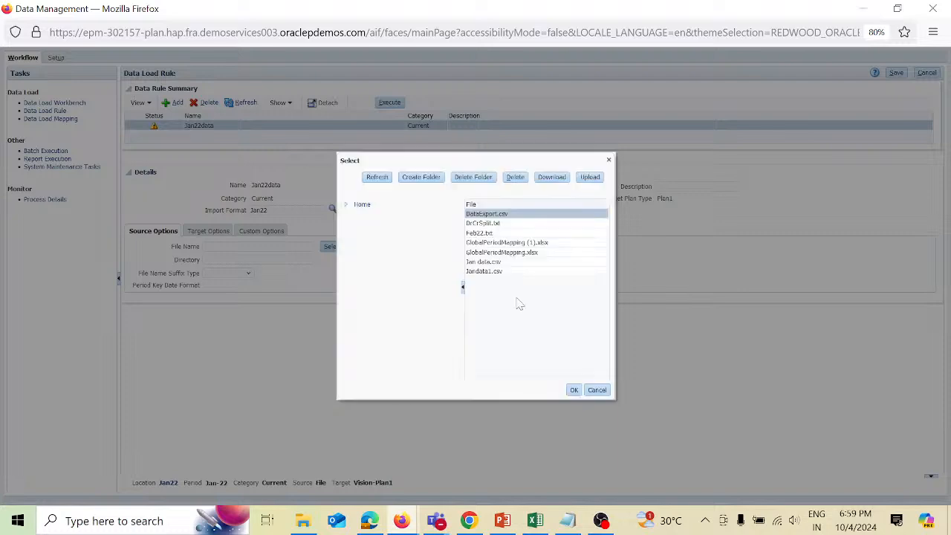
Step: Choose the uploaded Jandata1.csv as the rule's source file and save the Jan22data rule
{"action": "left_click", "coordinate": [511, 273]}
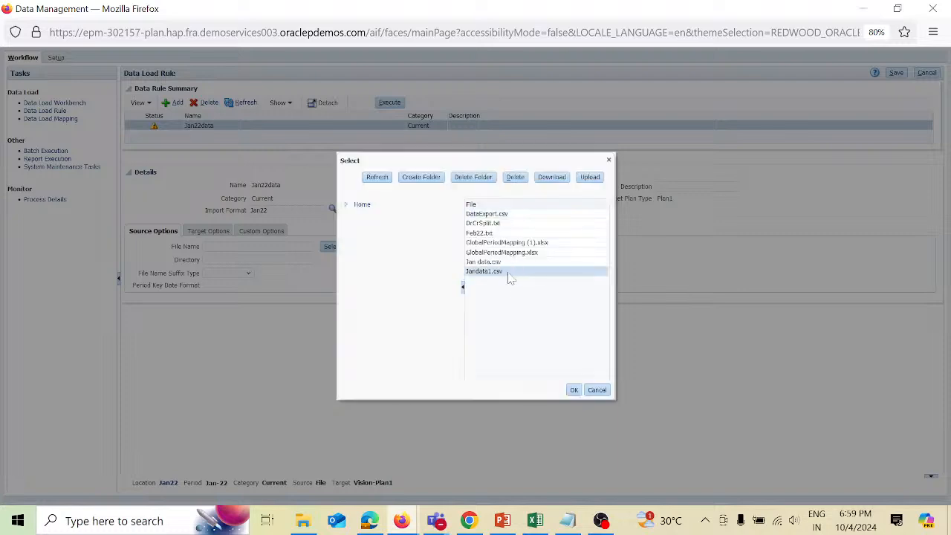
{"action": "left_click", "coordinate": [574, 391]}
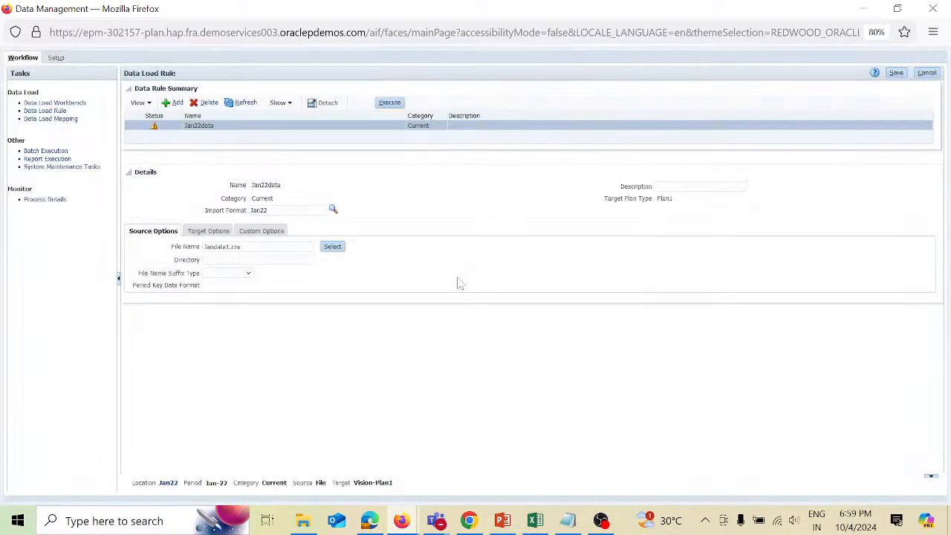
{"action": "left_click", "coordinate": [896, 73]}
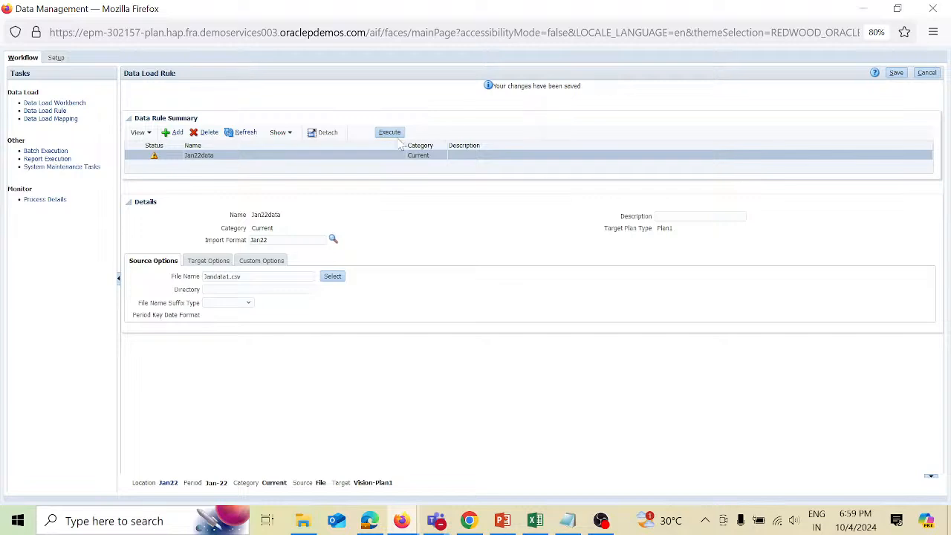
Step: Execute the Jan22data rule with Import from Source and Export to Target enabled and the export mode set to Replace Data
{"action": "left_click", "coordinate": [394, 137]}
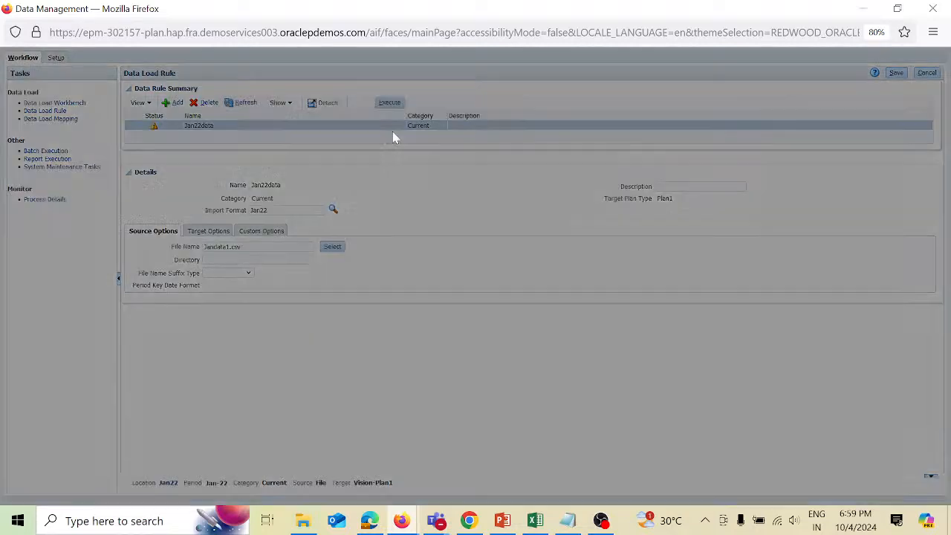
{"action": "left_click", "coordinate": [483, 196]}
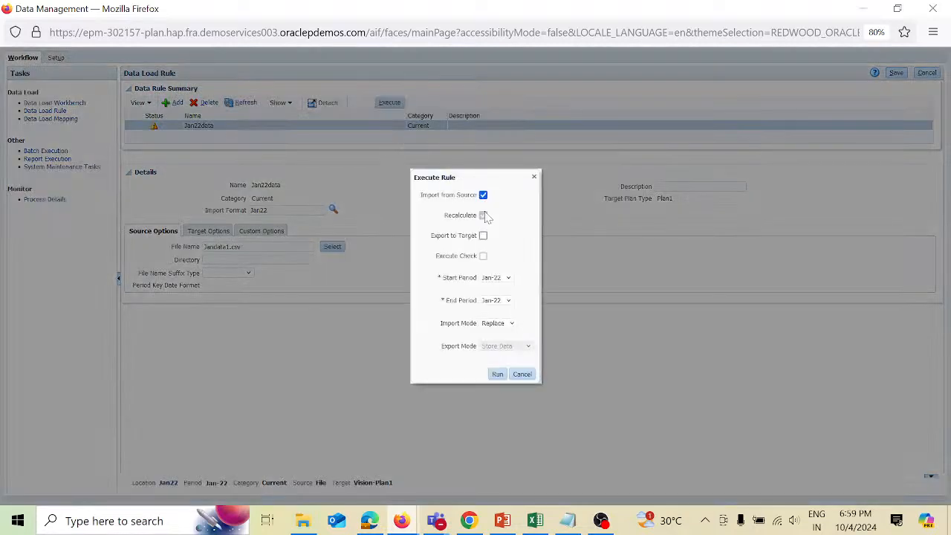
{"action": "left_click", "coordinate": [484, 236]}
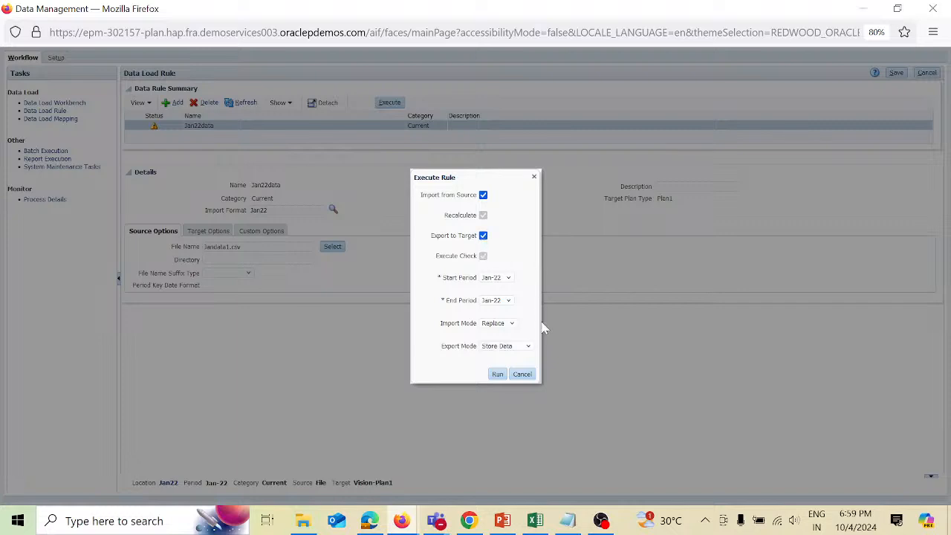
{"action": "left_click", "coordinate": [528, 347]}
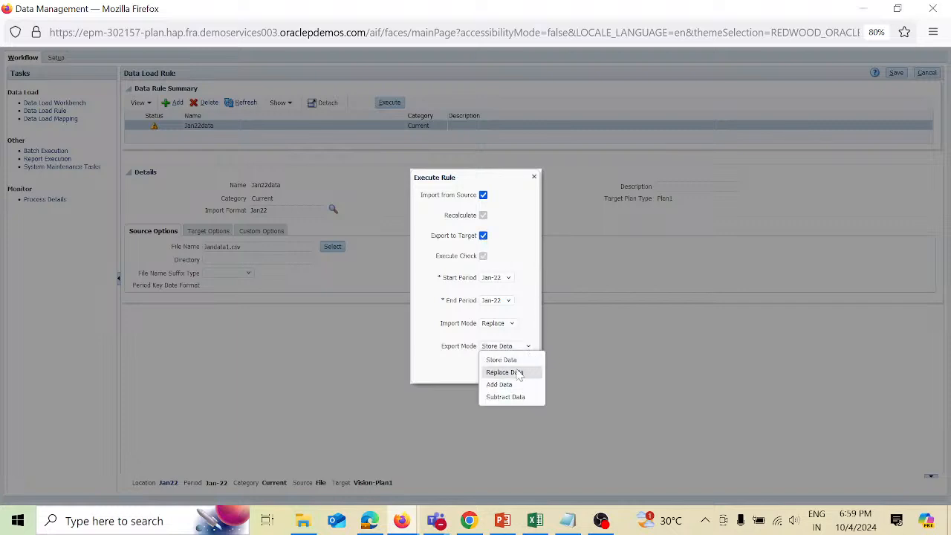
{"action": "left_click", "coordinate": [521, 372]}
{"action": "left_click", "coordinate": [495, 374]}
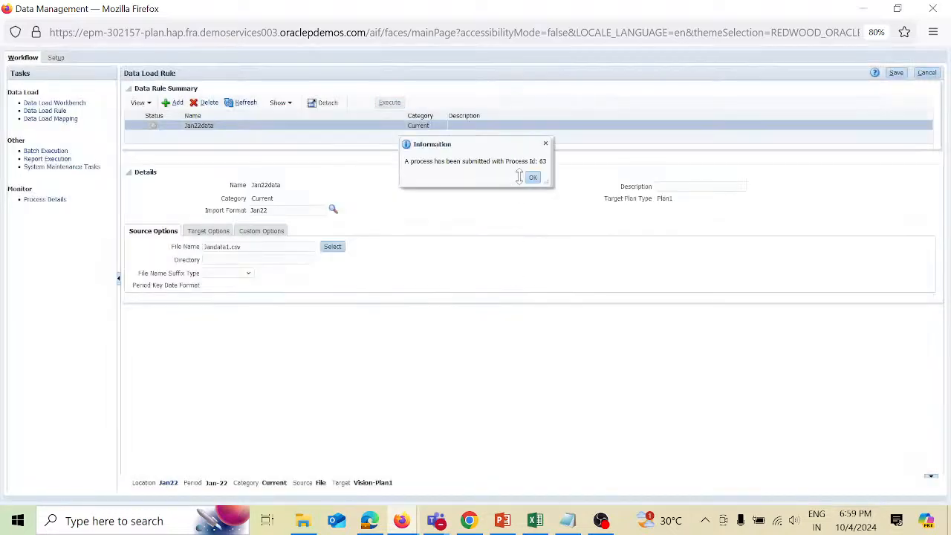
{"action": "left_click", "coordinate": [533, 178]}
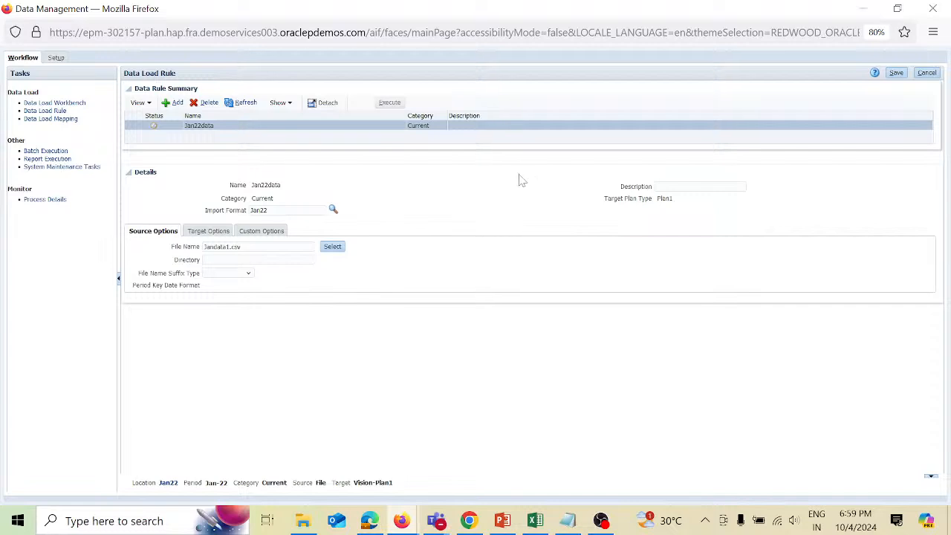
Step: Refresh the Jan22data rule's status, check its import stage in the Data Load Workbench, and examine the load's process steps
{"action": "left_click", "coordinate": [250, 103]}
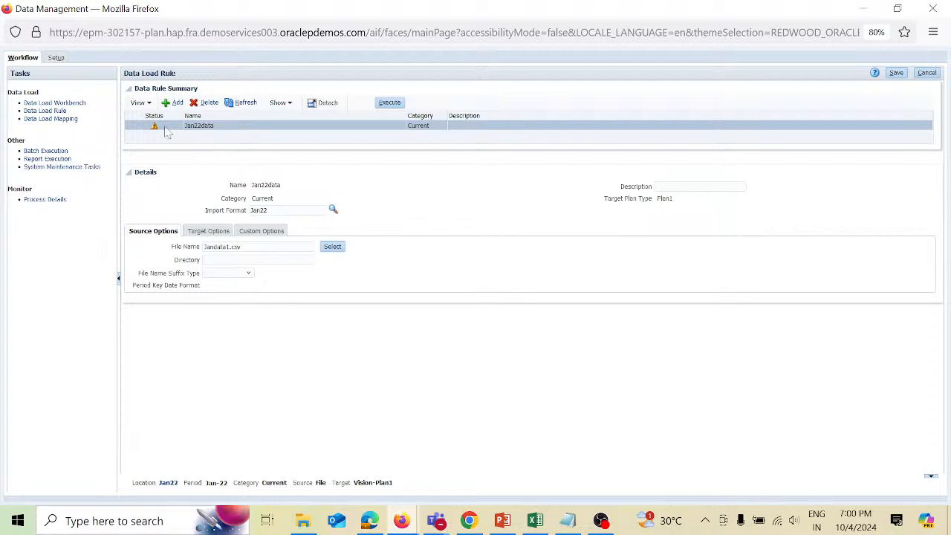
{"action": "left_click", "coordinate": [75, 106]}
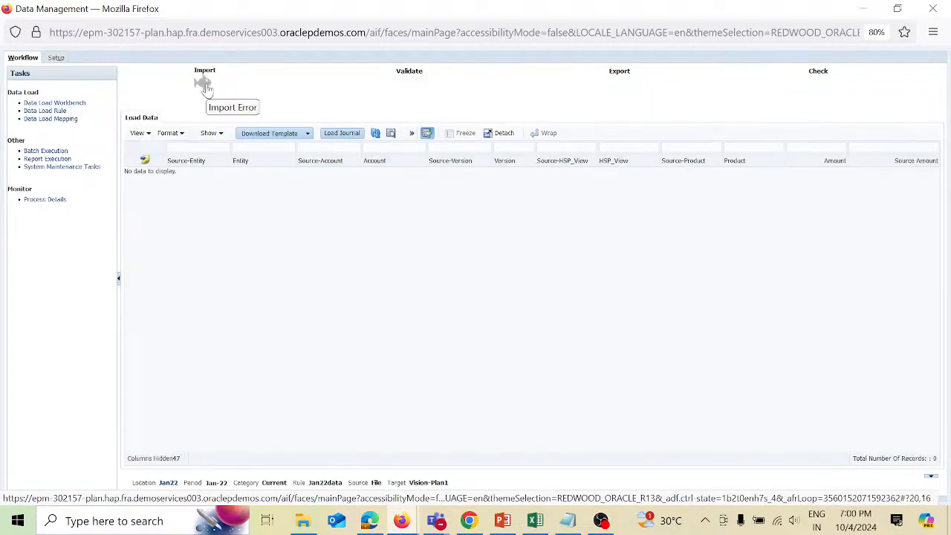
{"action": "left_click", "coordinate": [62, 206]}
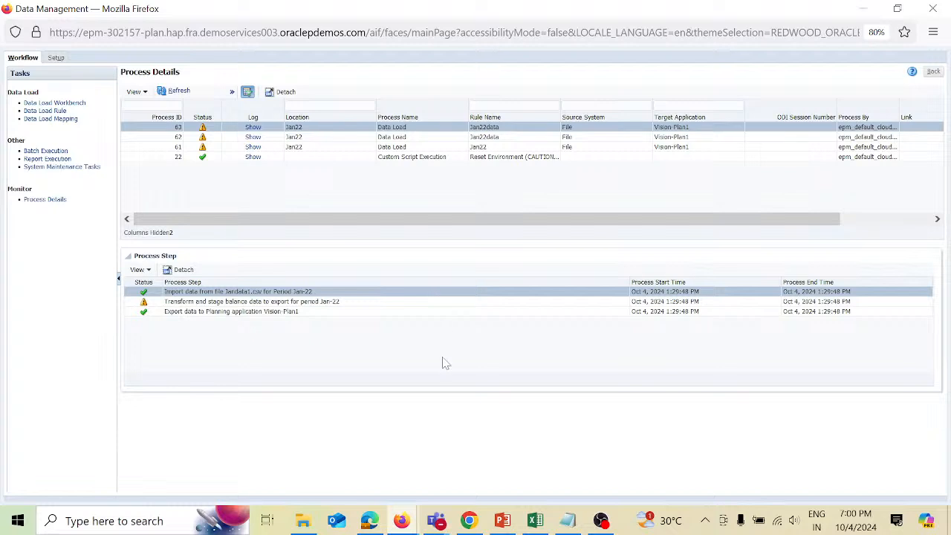
Step: Check the Planning page in the main browser window, return to Data Management, and review the Account dimension's data load mapping
{"action": "mouse_move", "coordinate": [407, 524]}
{"action": "left_click", "coordinate": [365, 476]}
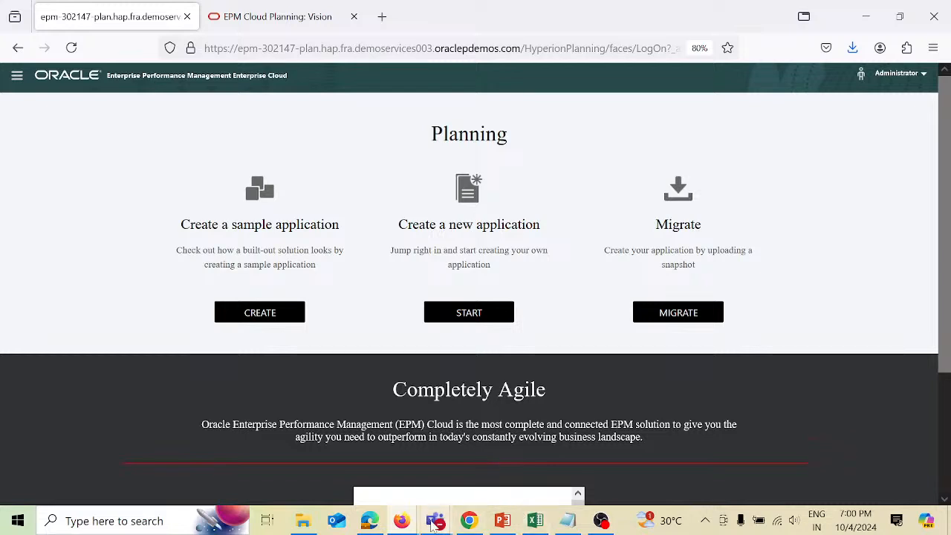
{"action": "mouse_move", "coordinate": [407, 523]}
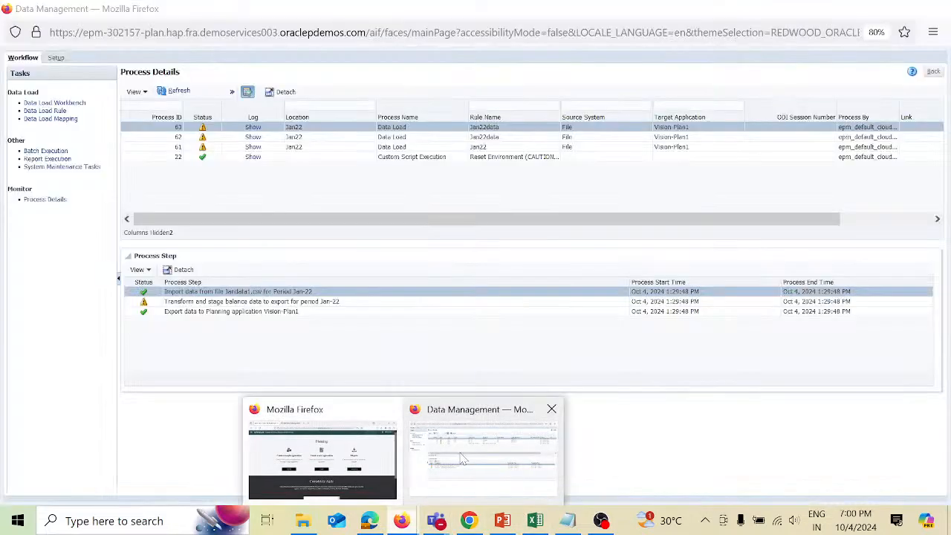
{"action": "left_click", "coordinate": [484, 446]}
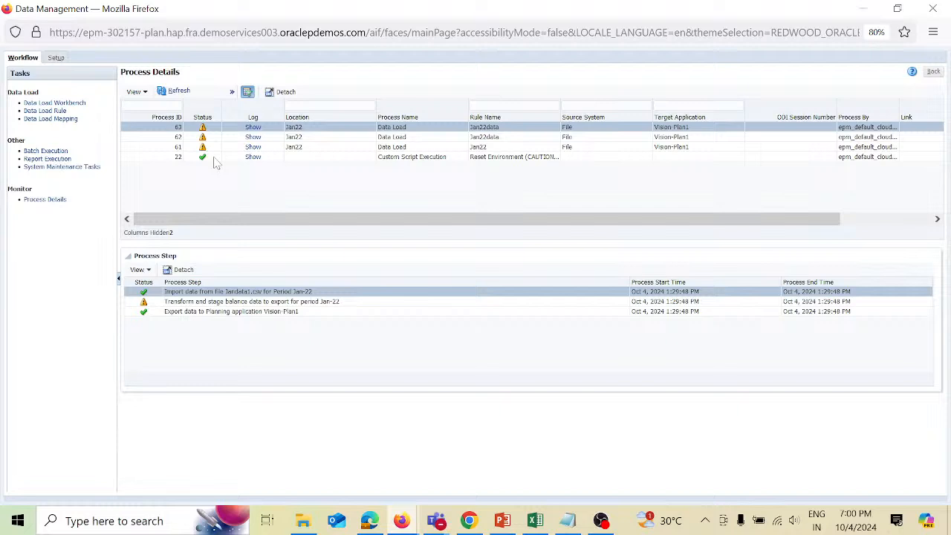
{"action": "left_click", "coordinate": [65, 120]}
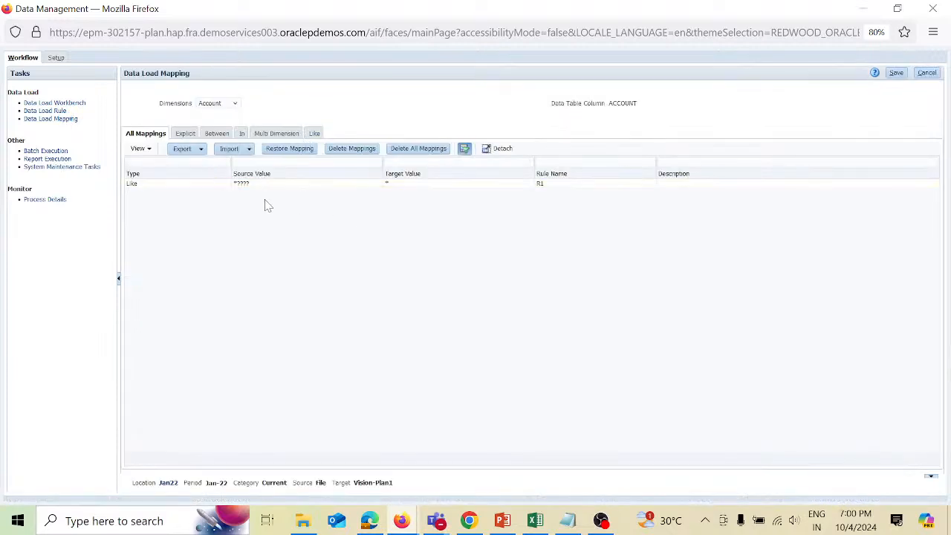
{"action": "left_click", "coordinate": [239, 186]}
{"action": "left_click", "coordinate": [567, 21]}
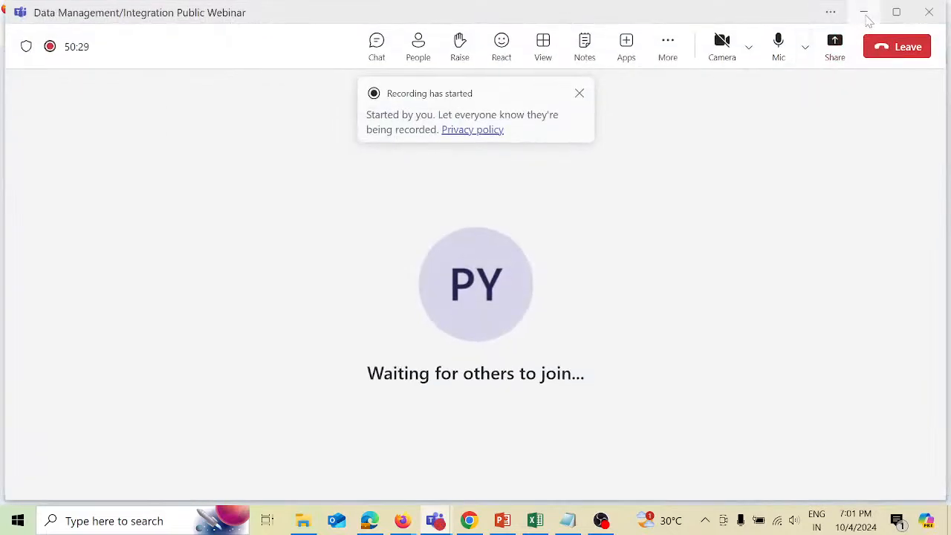
{"action": "left_click", "coordinate": [867, 19]}
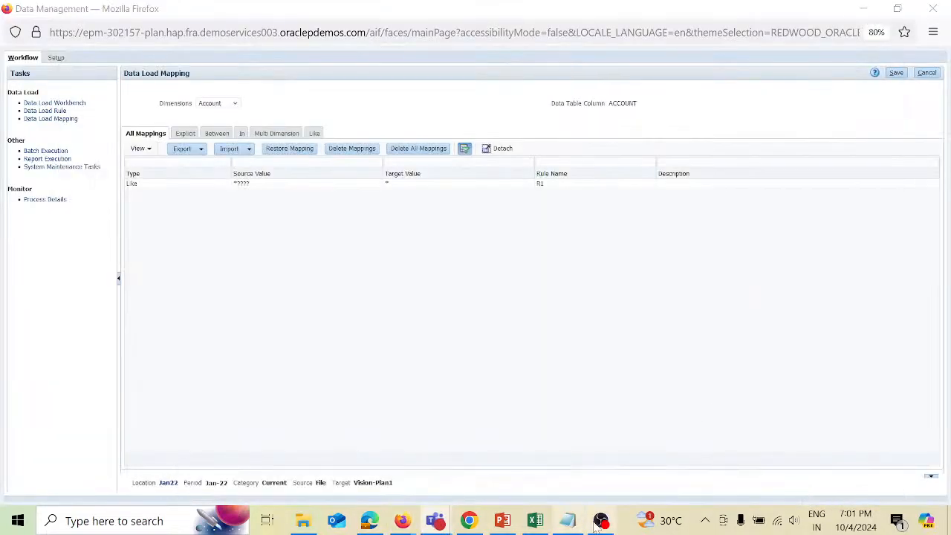
{"action": "mouse_move", "coordinate": [610, 524]}
{"action": "left_click", "coordinate": [651, 438]}
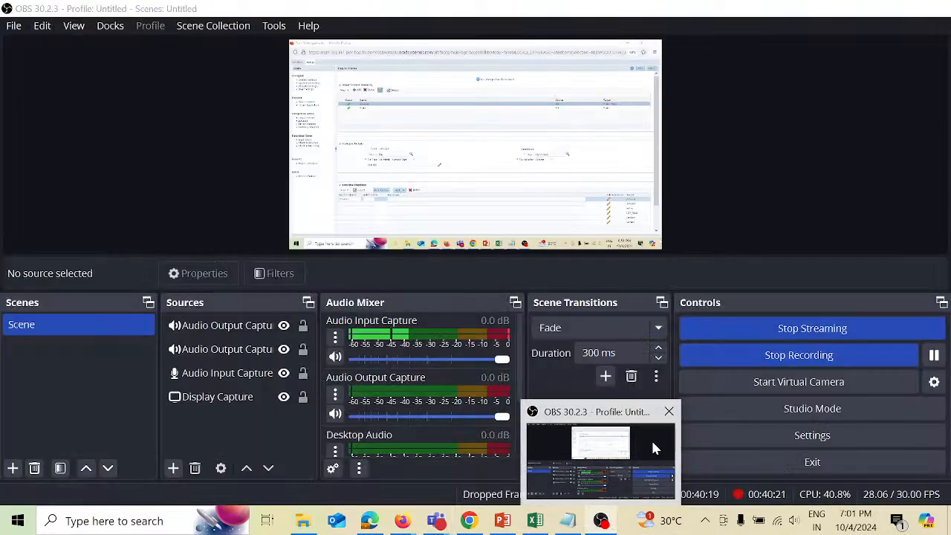